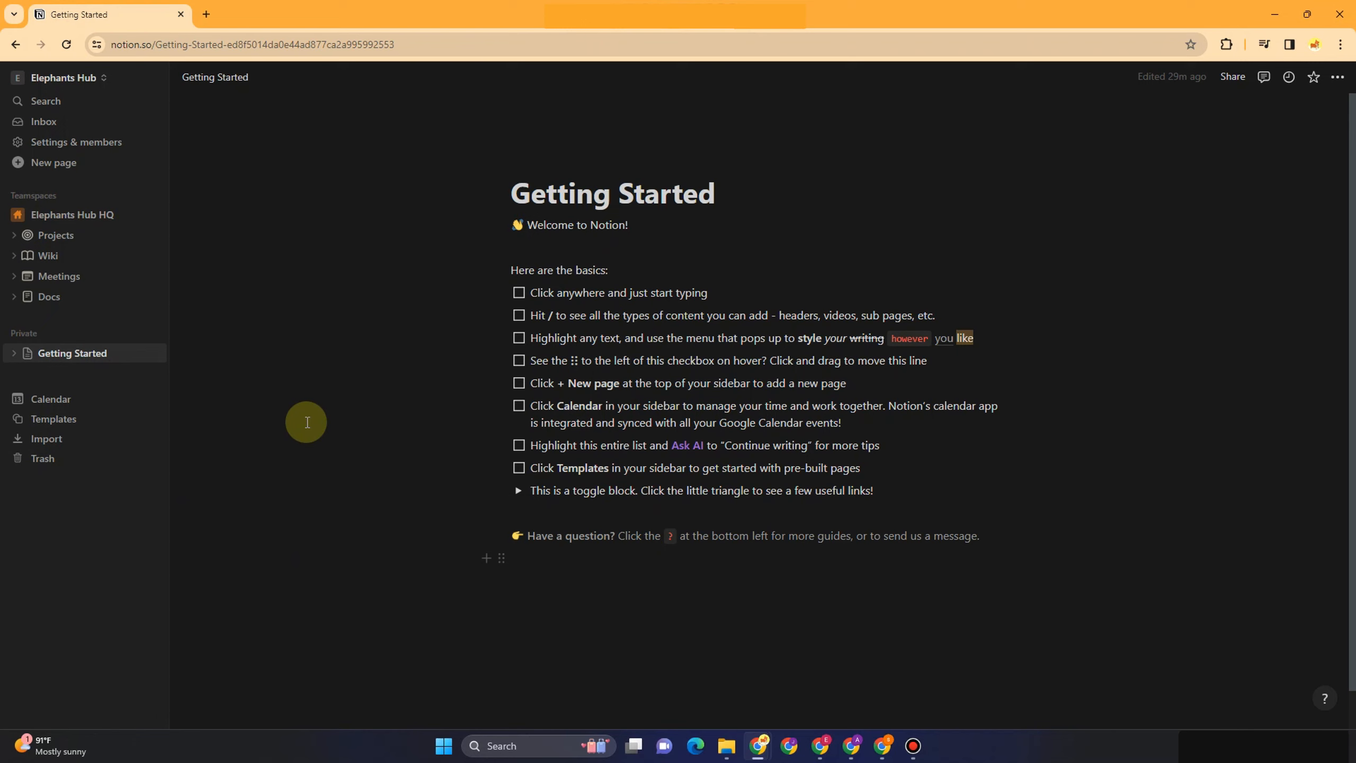
Glance at the workspace menu and Search, then open the Inbox, which shows no notifications
{"action": "left_click", "coordinate": [68, 79]}
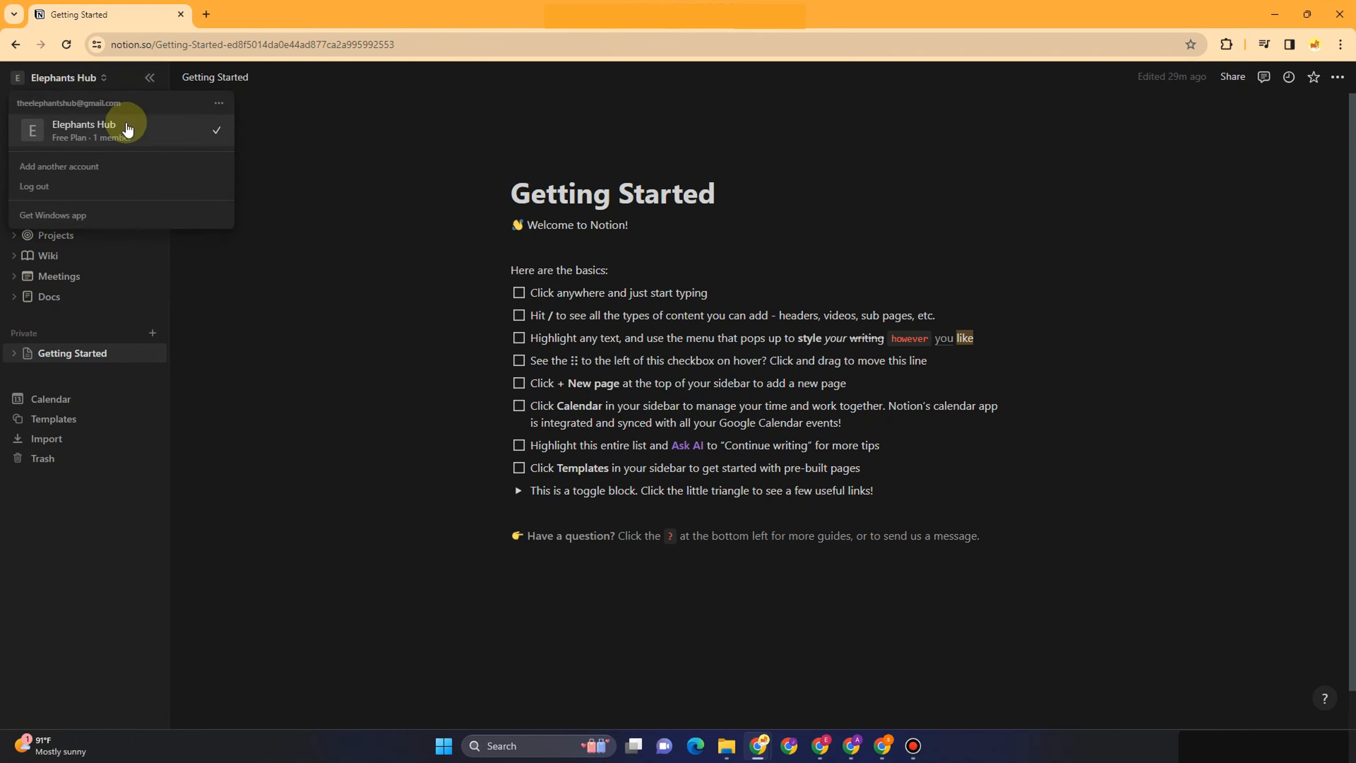
{"action": "left_click", "coordinate": [341, 133]}
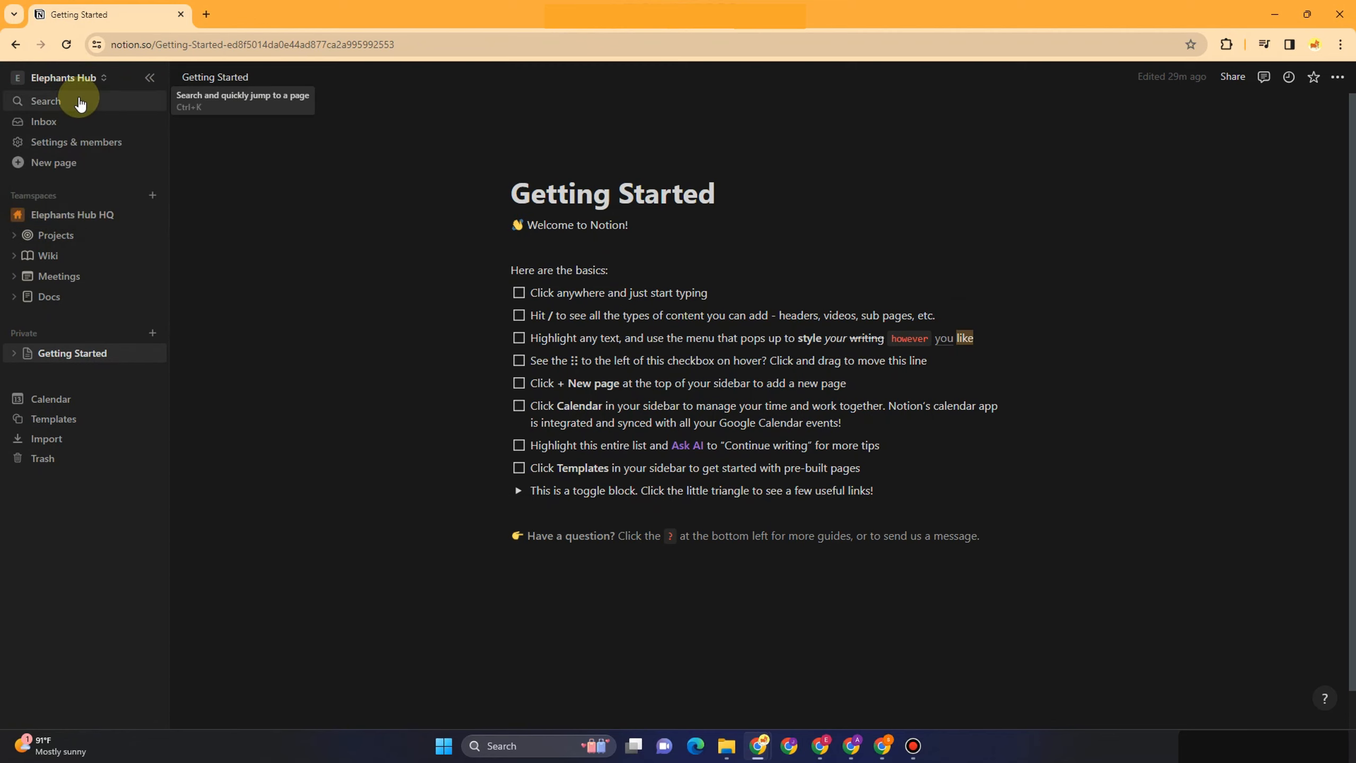
{"action": "left_click", "coordinate": [80, 102]}
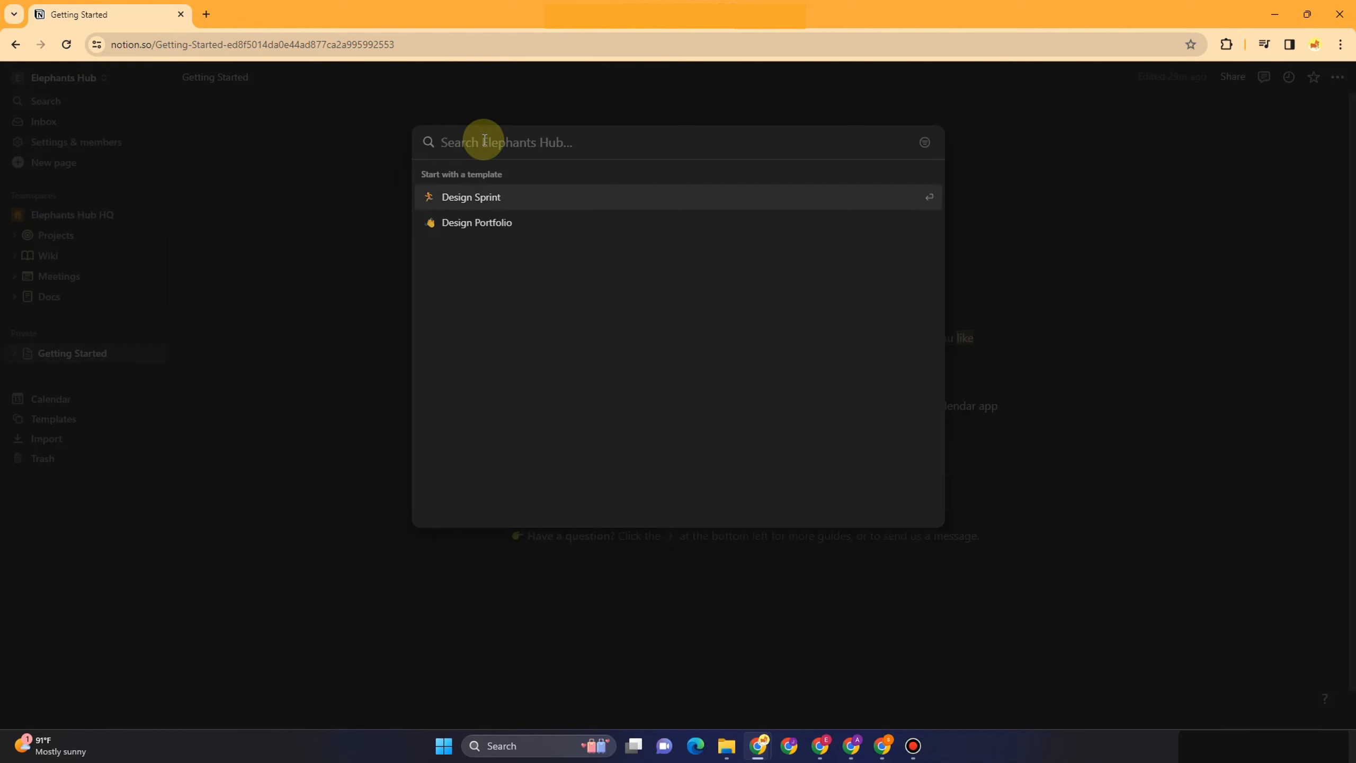
{"action": "left_click", "coordinate": [342, 148]}
{"action": "left_click", "coordinate": [44, 122]}
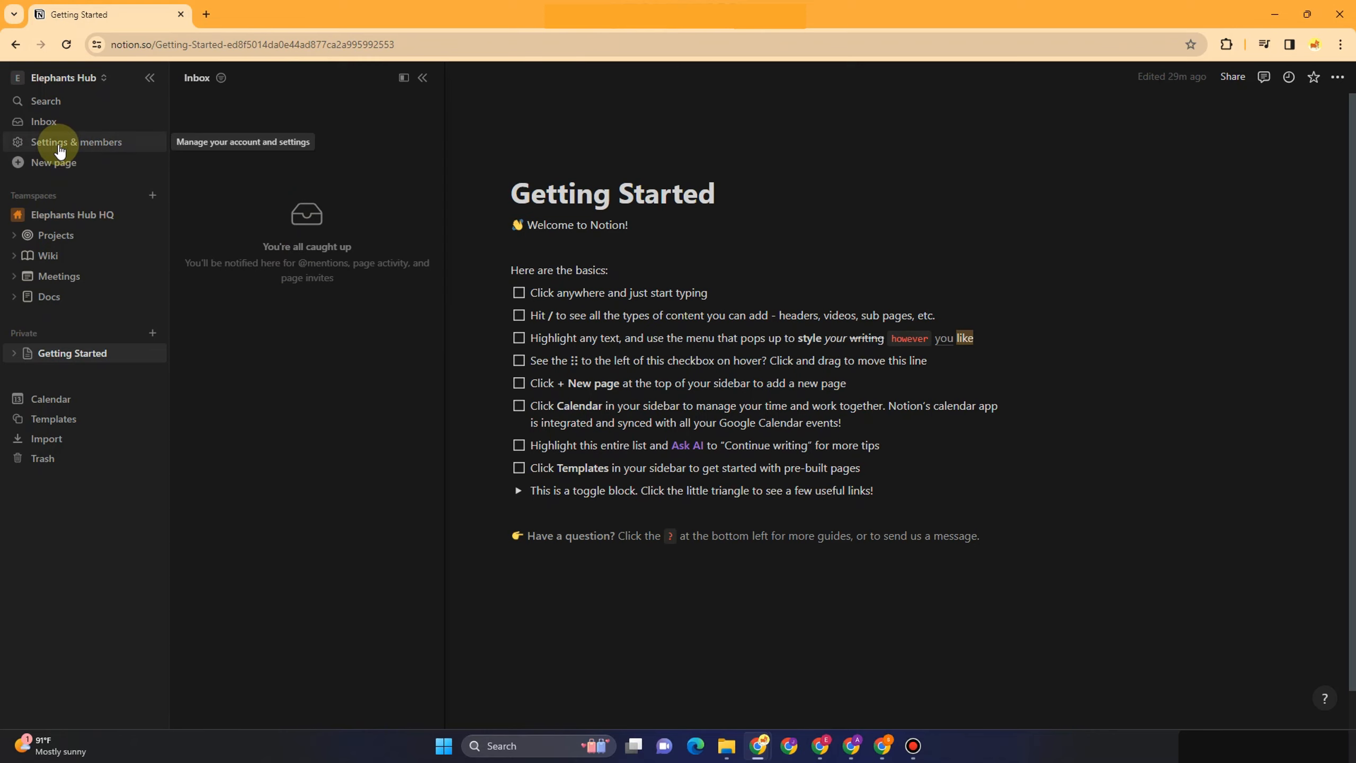
Set Appearance to Light under My settings, then close the settings window
{"action": "left_click", "coordinate": [59, 144]}
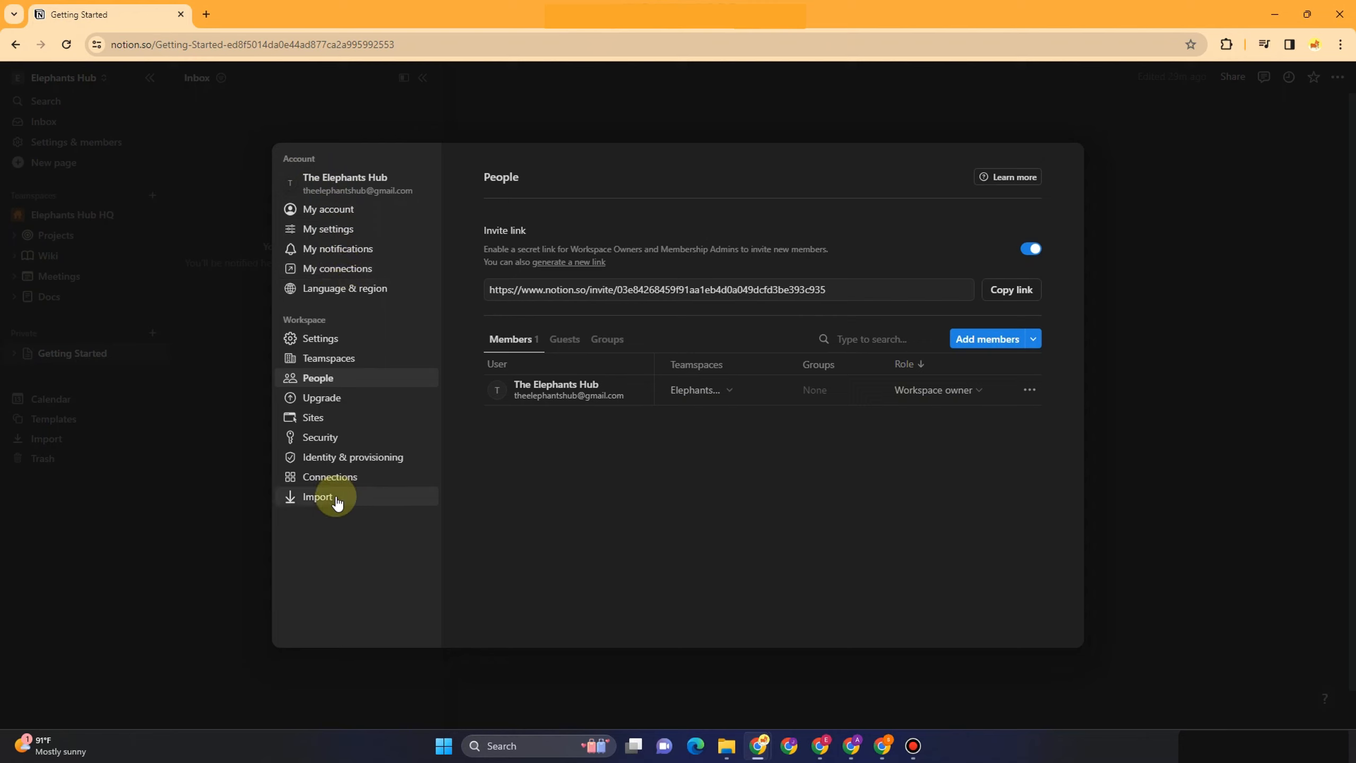
{"action": "left_click", "coordinate": [294, 230]}
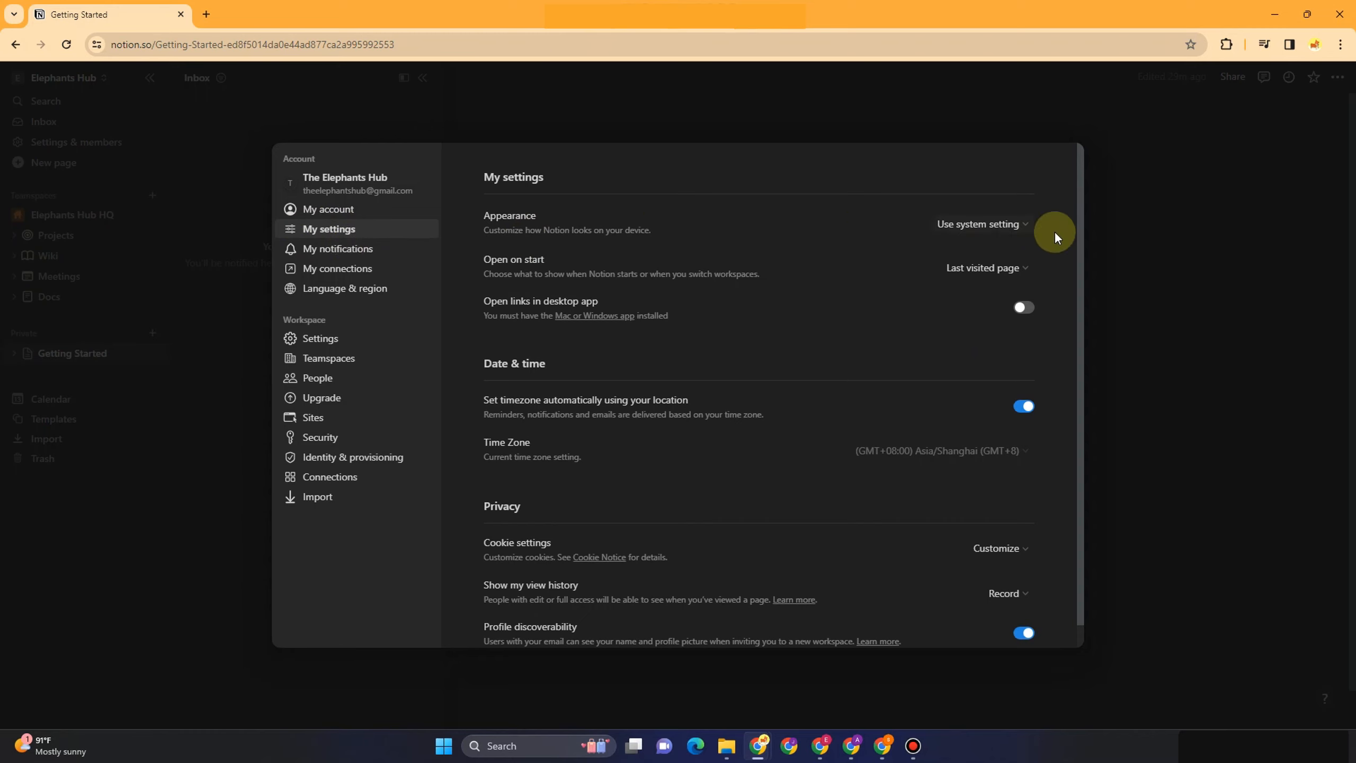
{"action": "left_click", "coordinate": [1017, 224]}
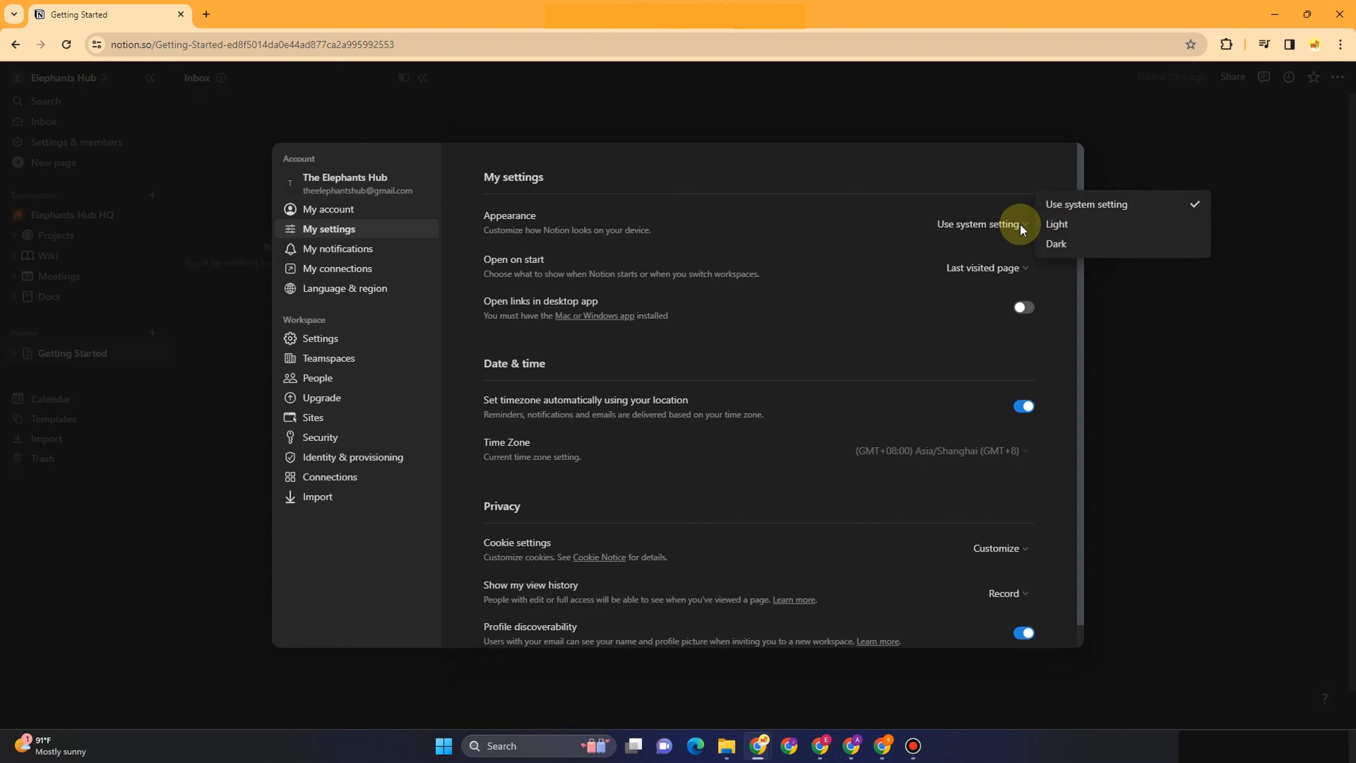
{"action": "left_click", "coordinate": [1063, 248]}
{"action": "left_click", "coordinate": [1041, 225]}
{"action": "left_click", "coordinate": [1049, 224]}
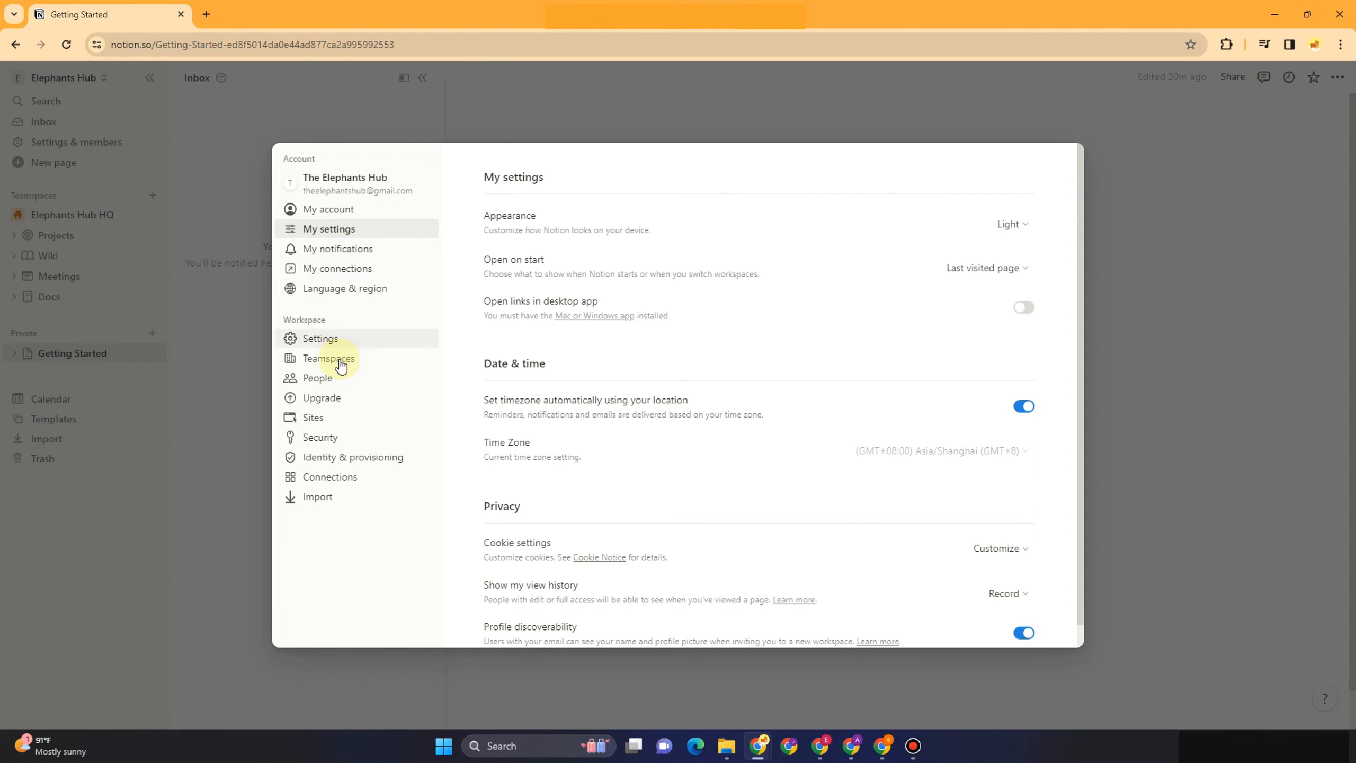
{"action": "scroll", "coordinate": [632, 414], "scroll_direction": "down", "scroll_amount": 1}
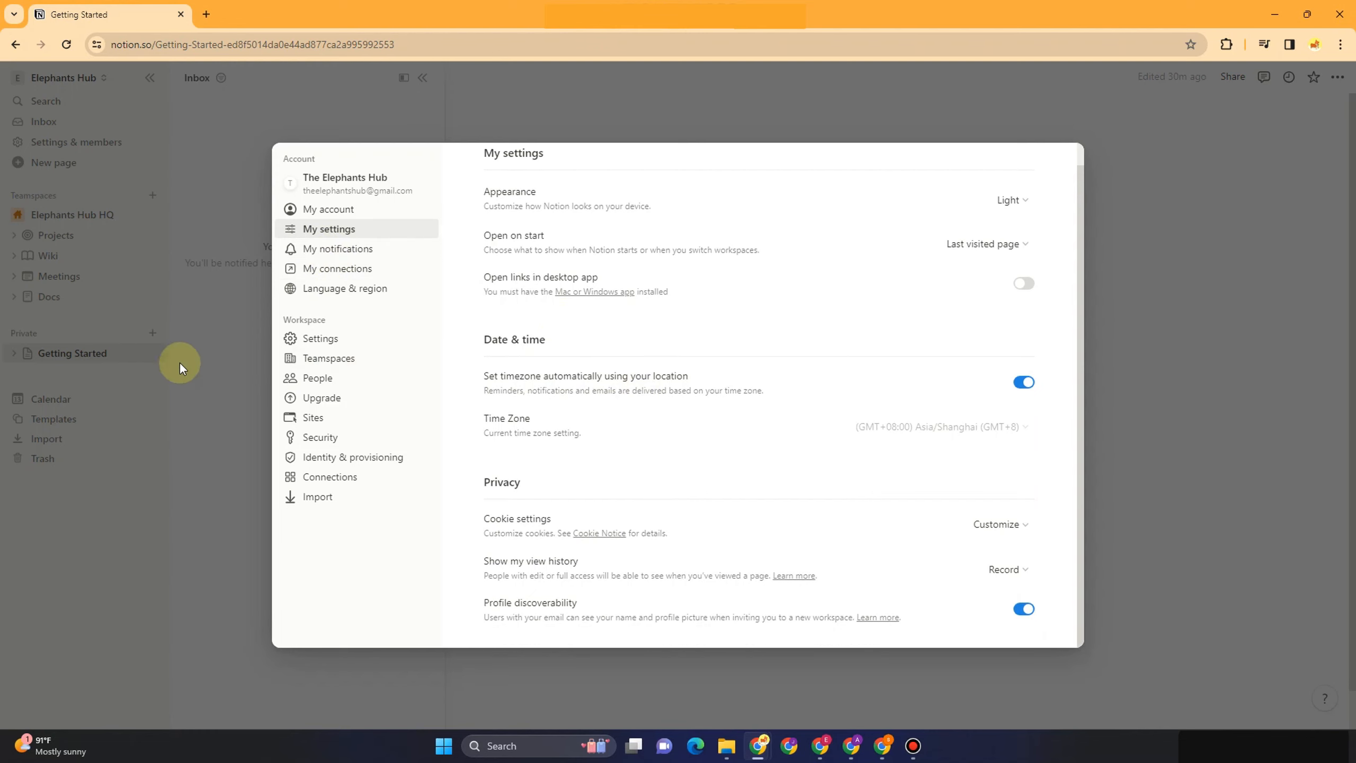
{"action": "left_click", "coordinate": [227, 421]}
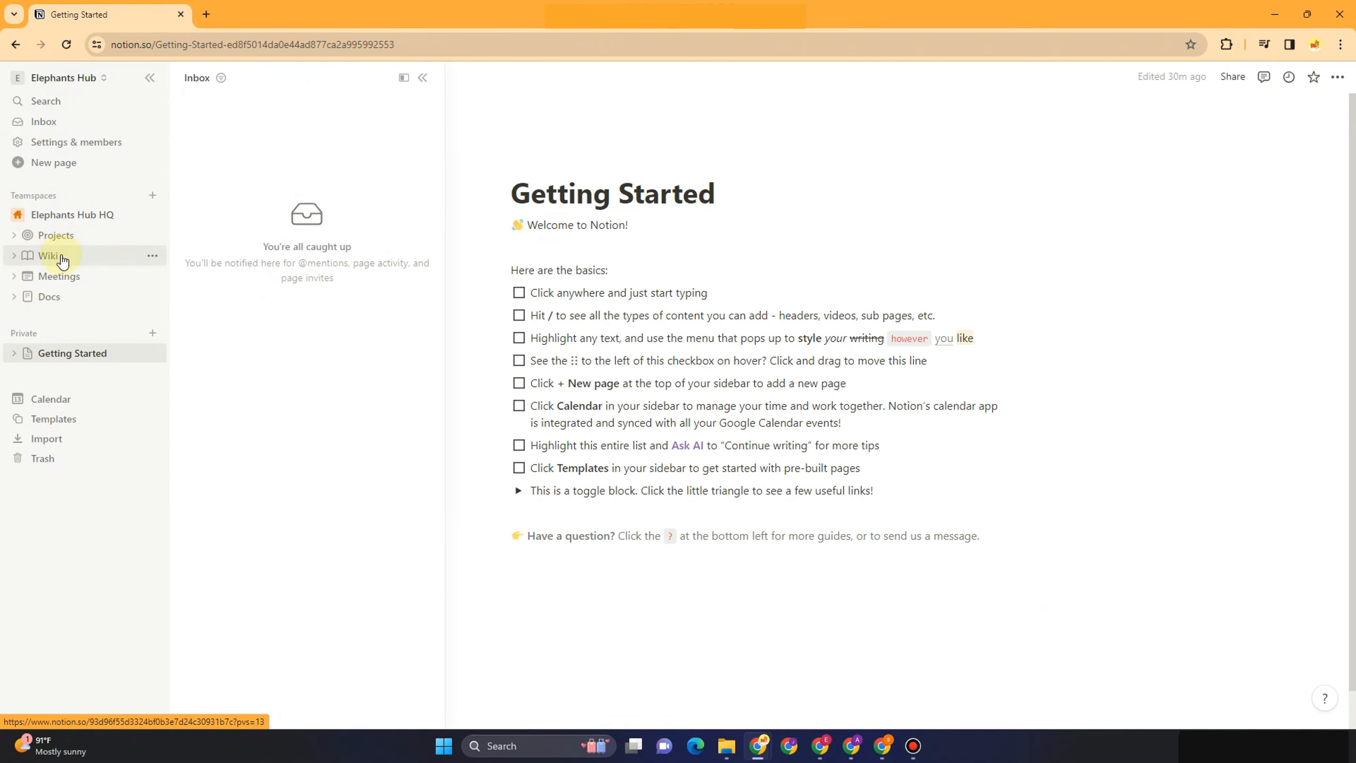
Open Templates in the Work category and preview To-do list, Projects & tasks, and sprints templates
{"action": "left_click", "coordinate": [73, 428]}
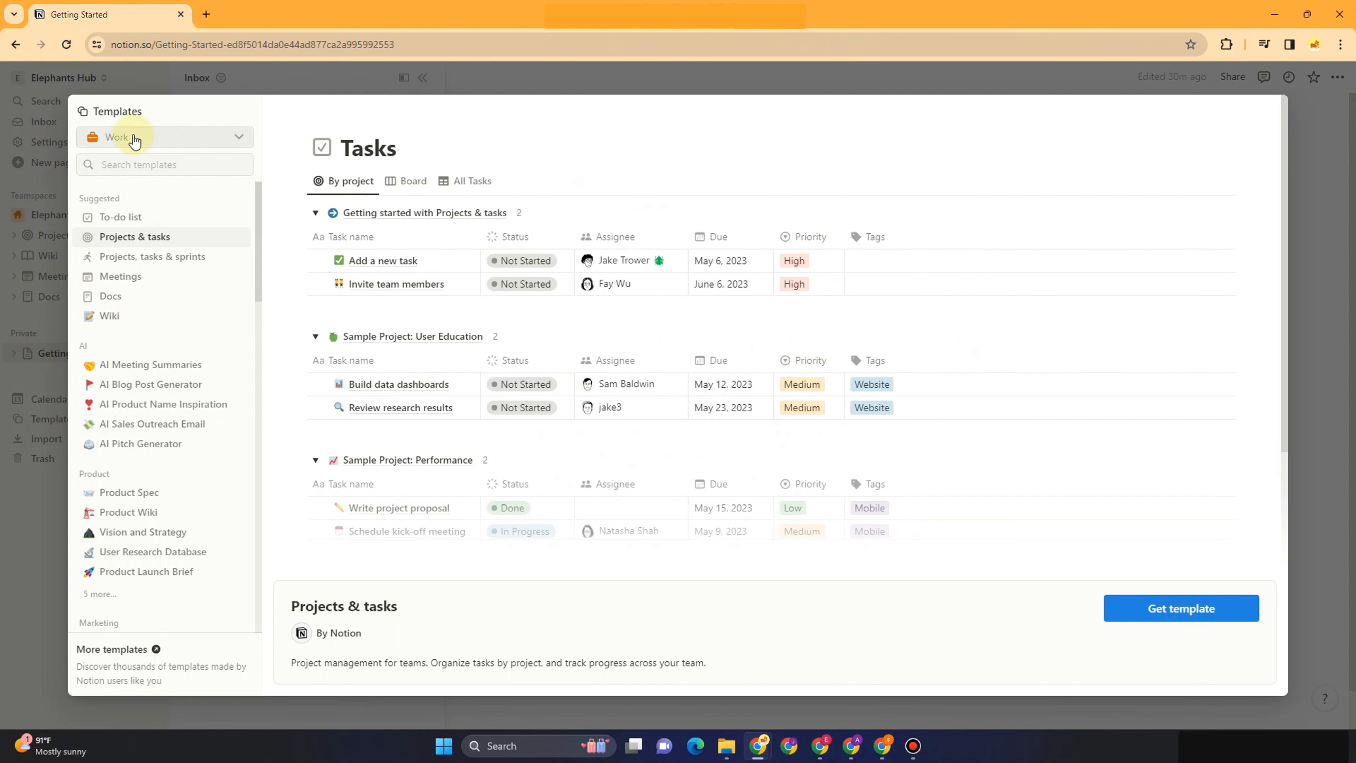
{"action": "left_click", "coordinate": [155, 138]}
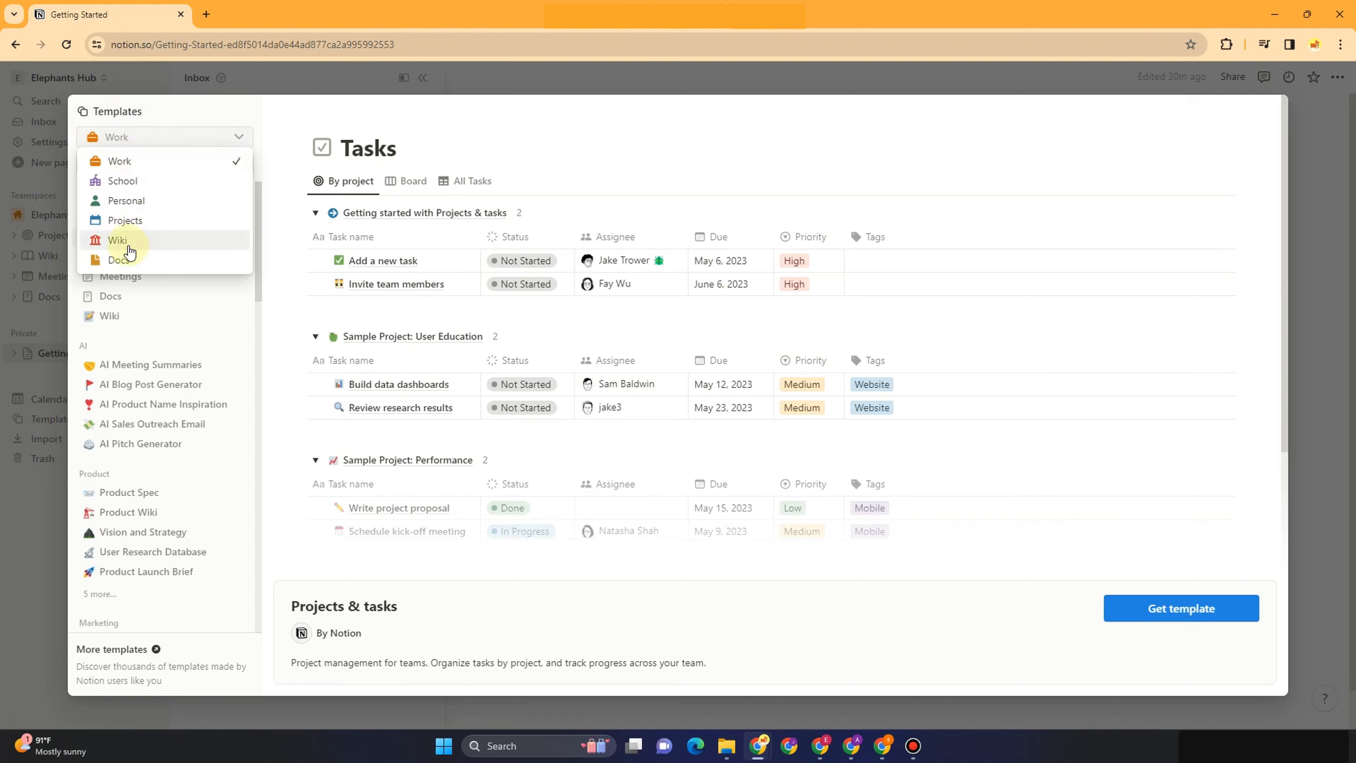
{"action": "left_click", "coordinate": [478, 136]}
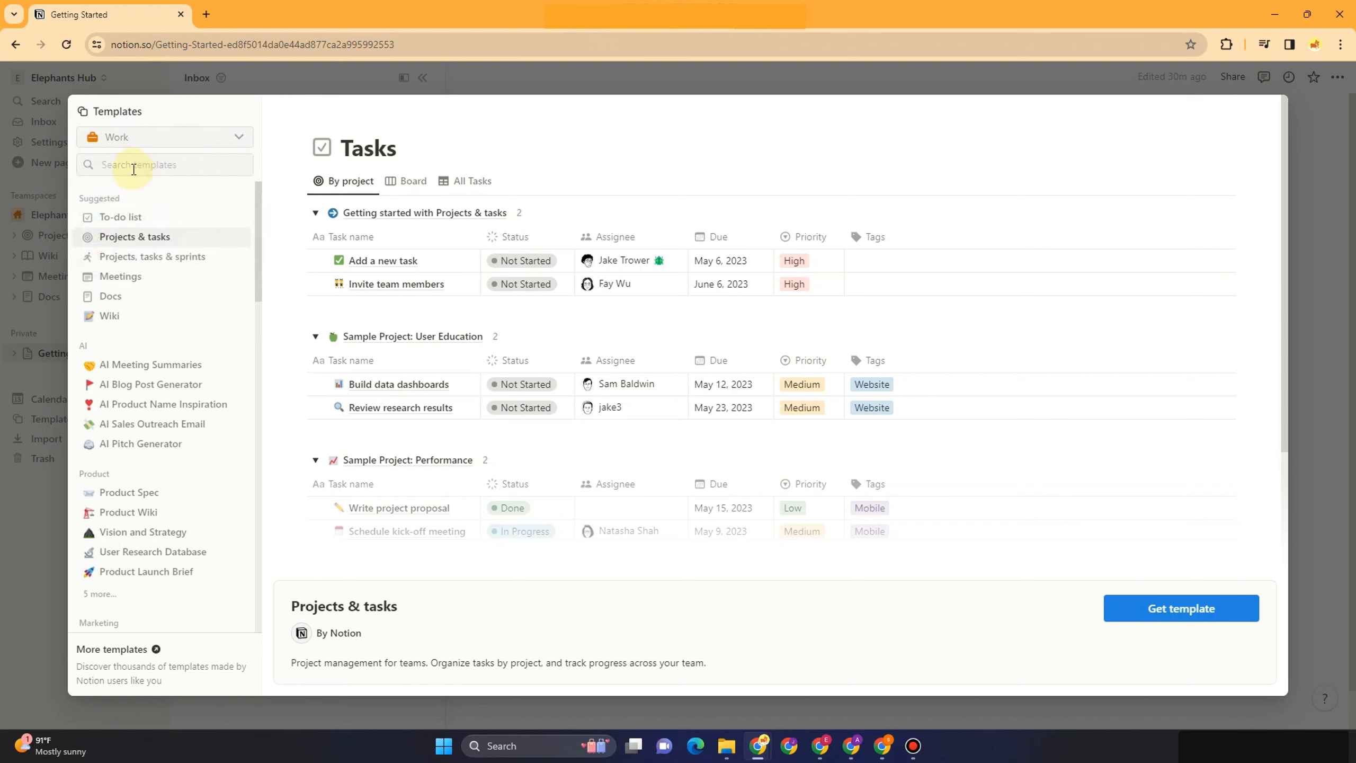
{"action": "left_click", "coordinate": [118, 217]}
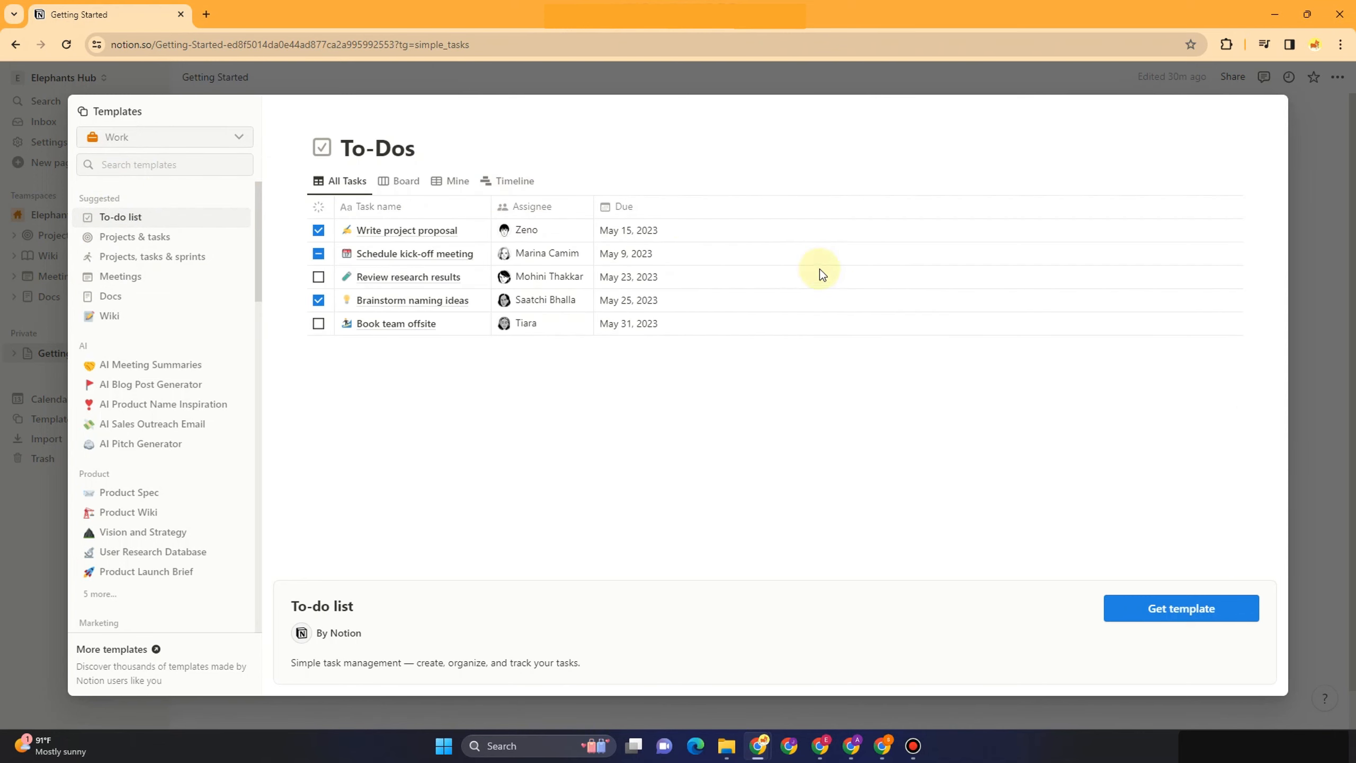
{"action": "left_click", "coordinate": [133, 236]}
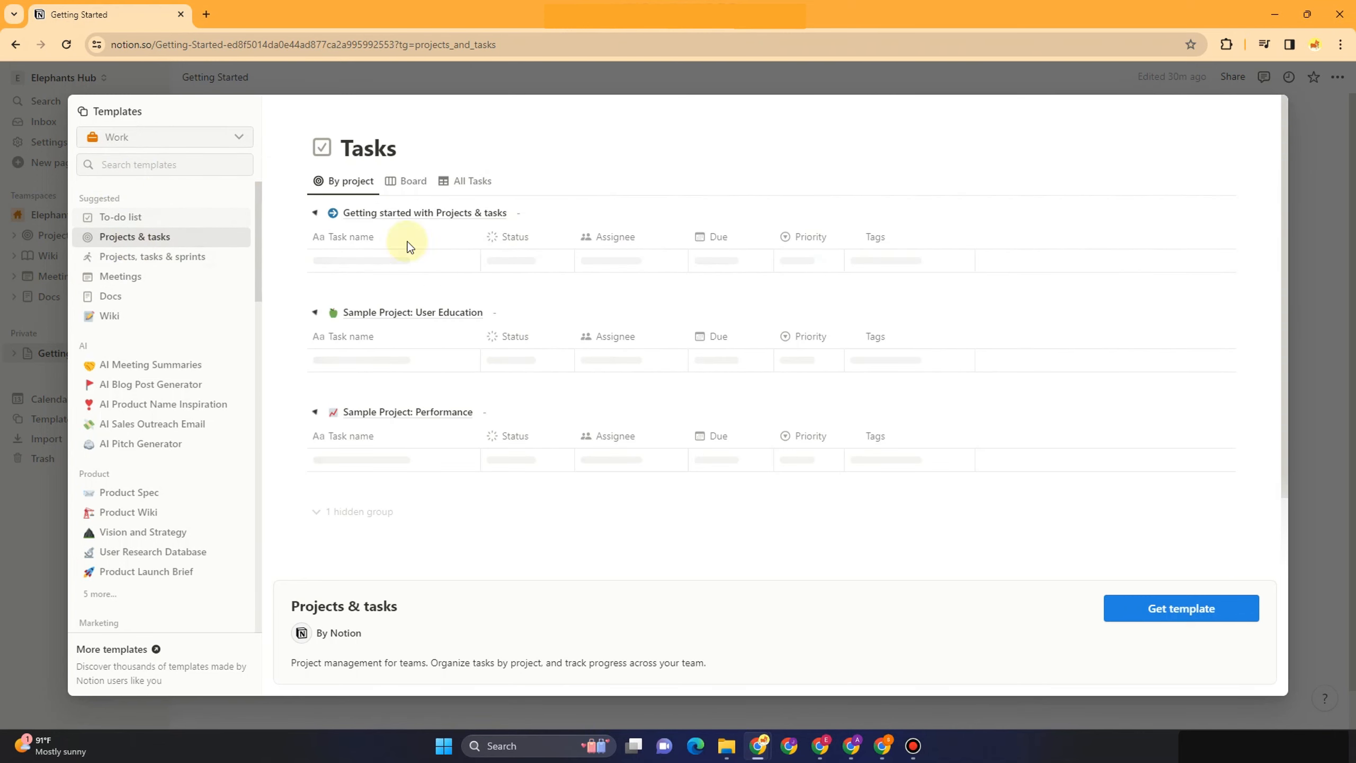
{"action": "left_click", "coordinate": [160, 257]}
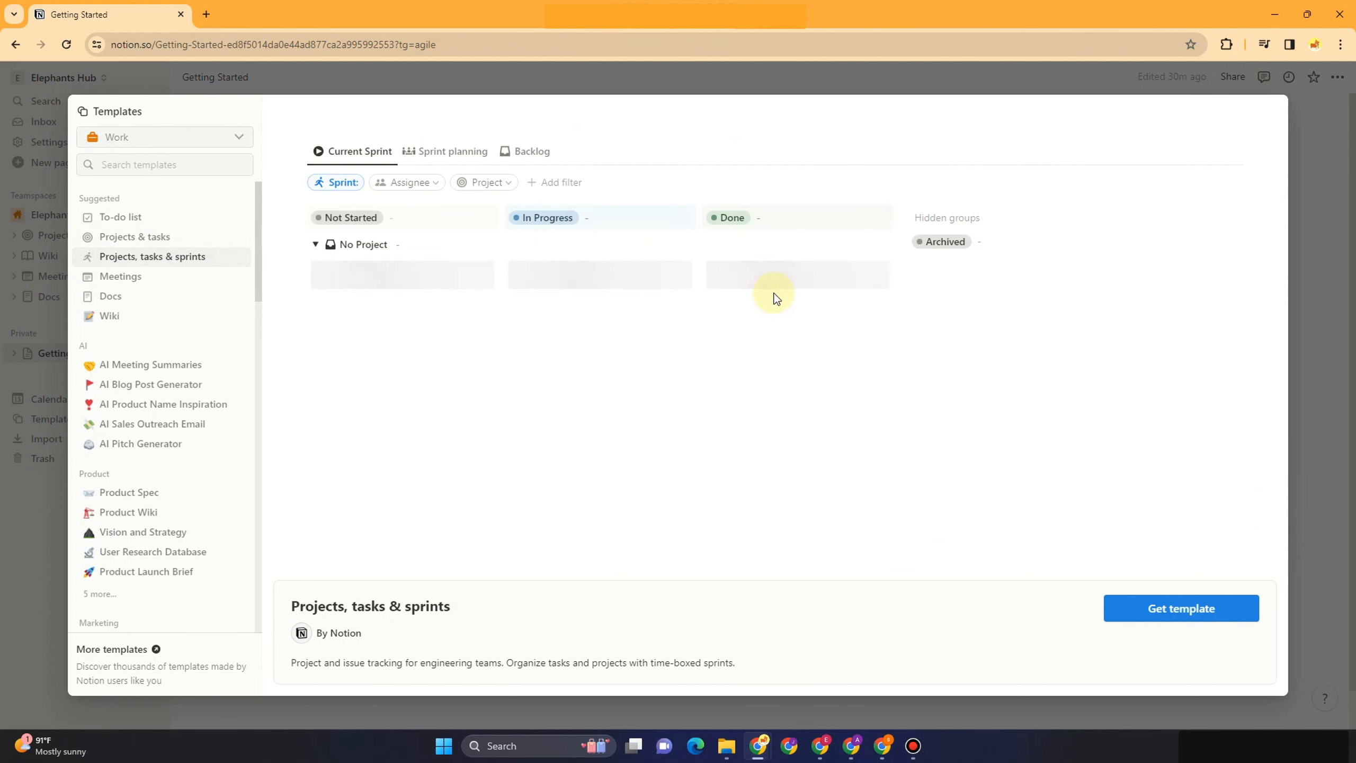
Preview the Meetings, Docs, Wiki, AI Meeting Summaries and Product Spec templates
{"action": "left_click", "coordinate": [146, 278]}
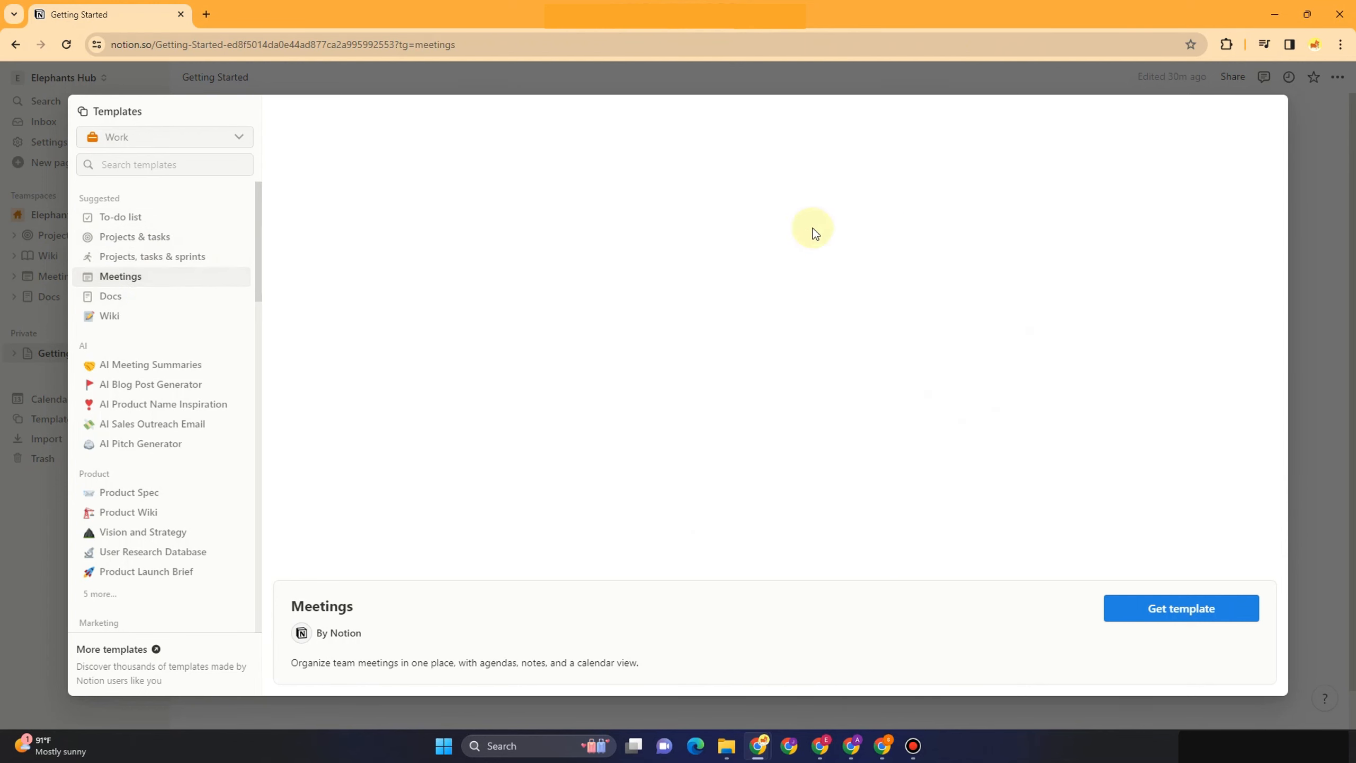
{"action": "left_click", "coordinate": [93, 297]}
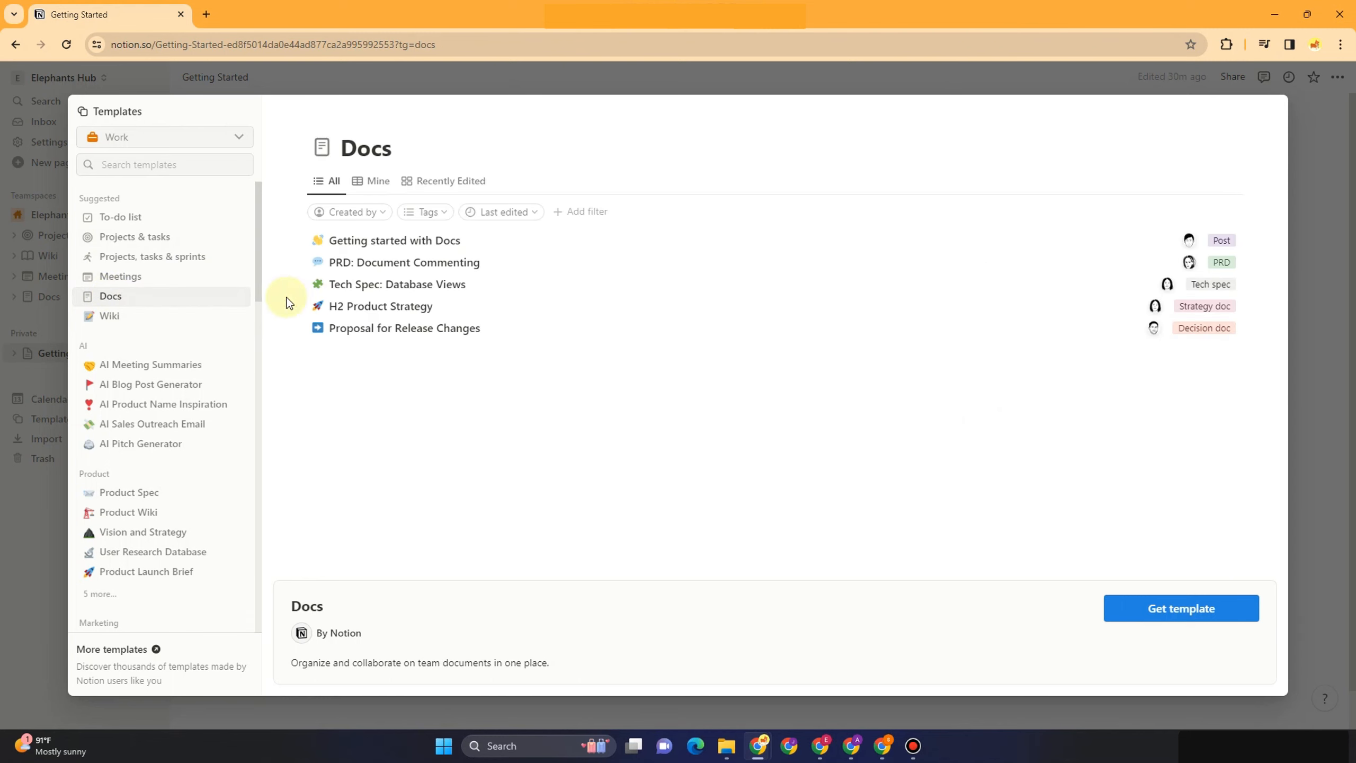
{"action": "left_click", "coordinate": [182, 315]}
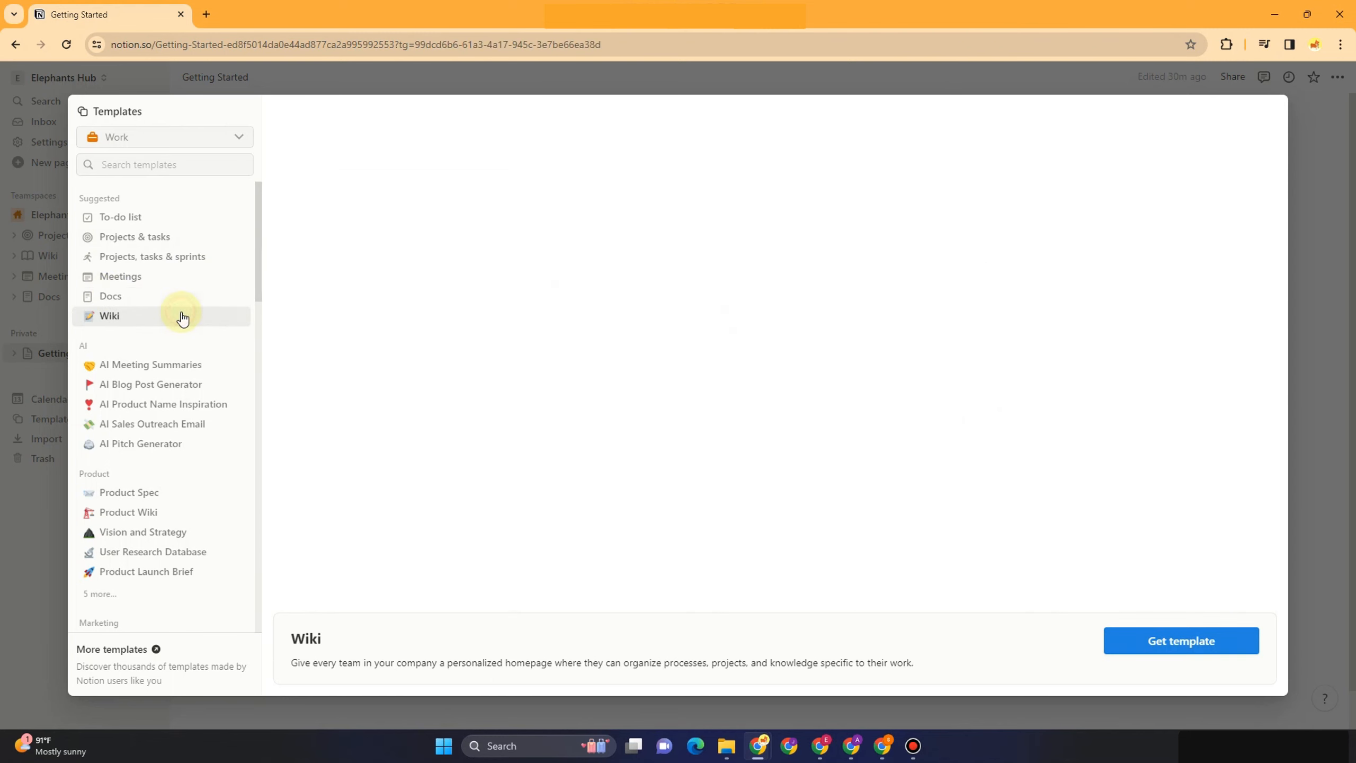
{"action": "left_click", "coordinate": [170, 364]}
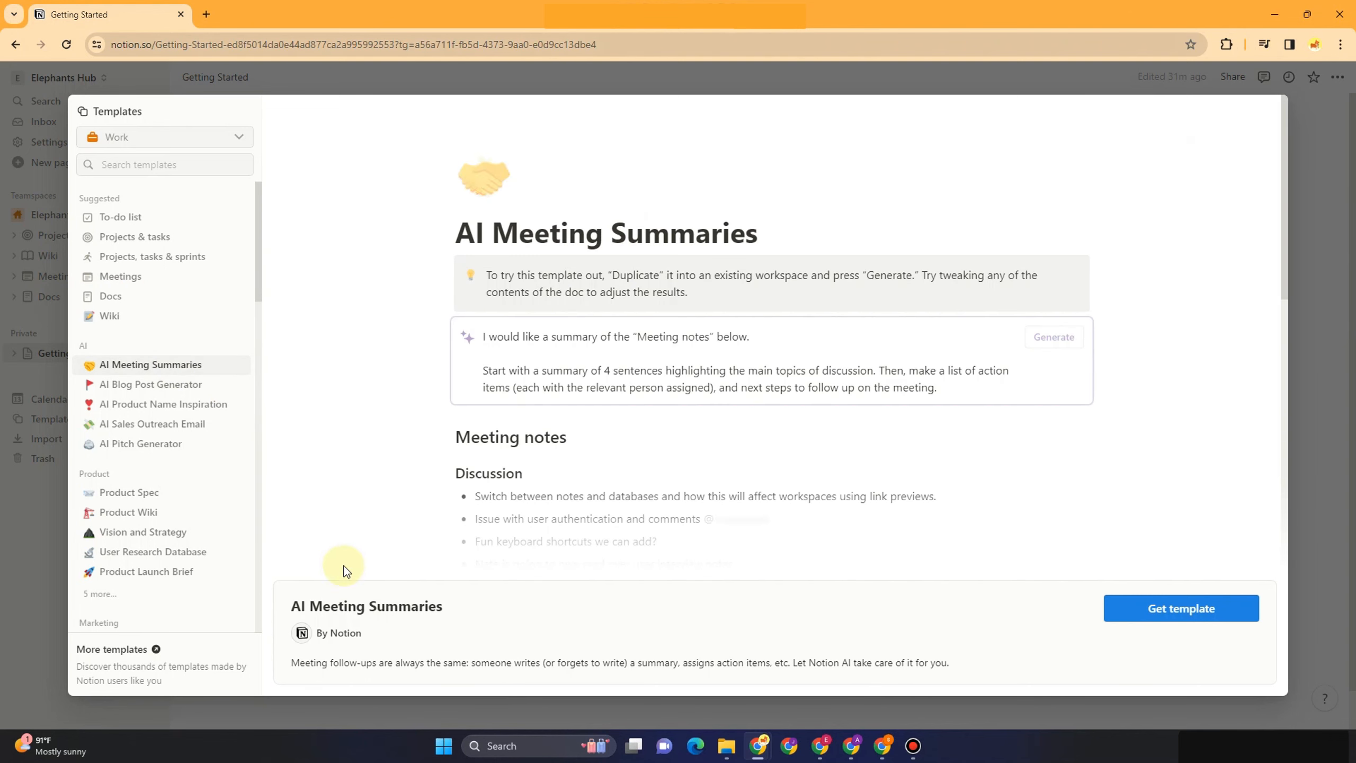
{"action": "scroll", "coordinate": [142, 397], "scroll_direction": "down", "scroll_amount": 1}
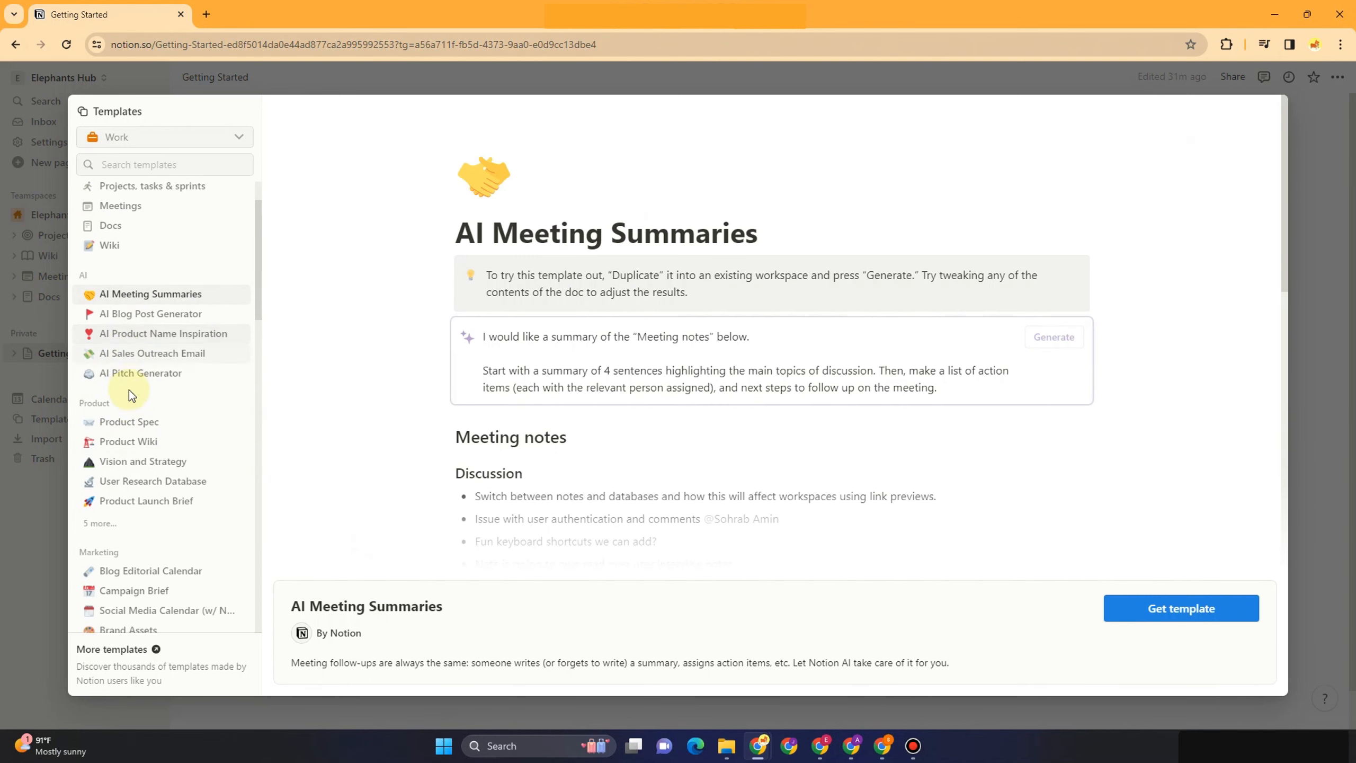
{"action": "left_click", "coordinate": [134, 423]}
{"action": "scroll", "coordinate": [140, 488], "scroll_direction": "down", "scroll_amount": 3}
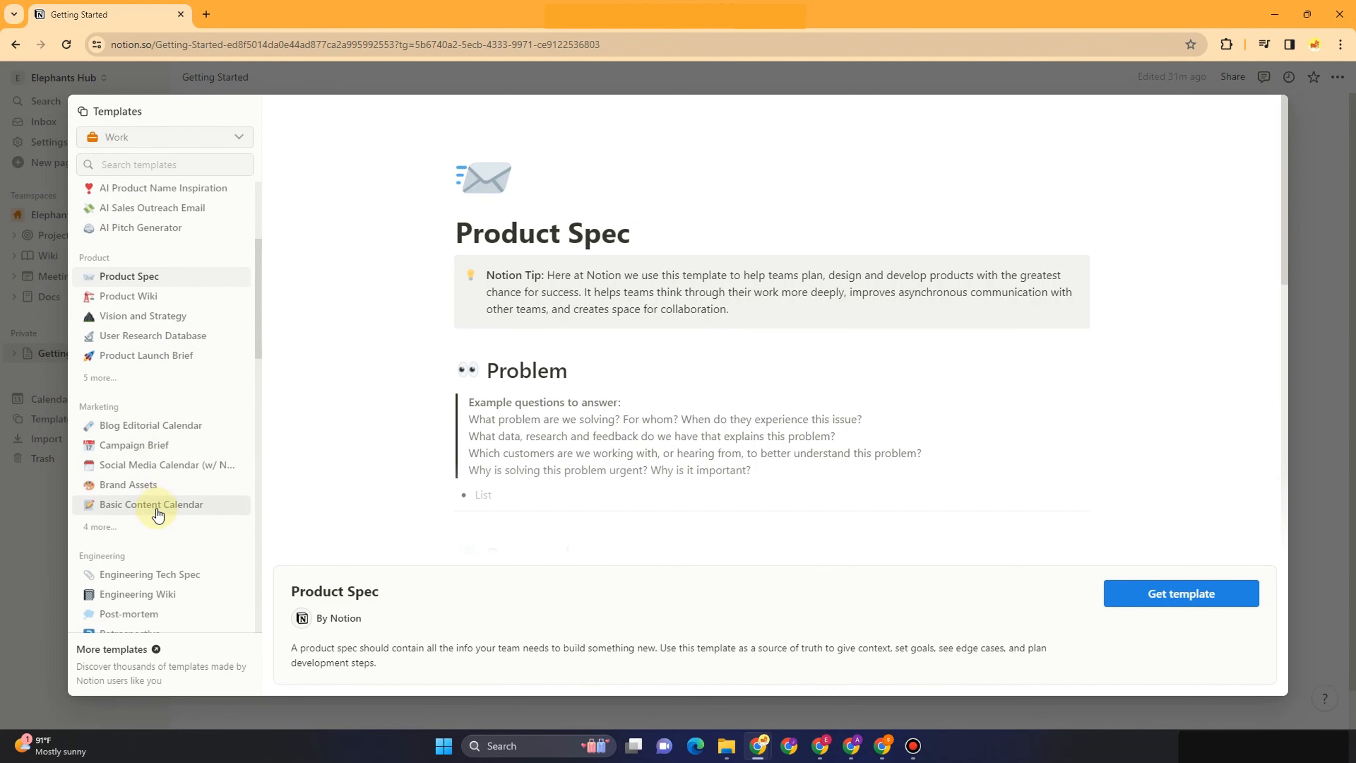
{"action": "scroll", "coordinate": [152, 481], "scroll_direction": "down", "scroll_amount": 3}
{"action": "scroll", "coordinate": [132, 574], "scroll_direction": "down", "scroll_amount": 1}
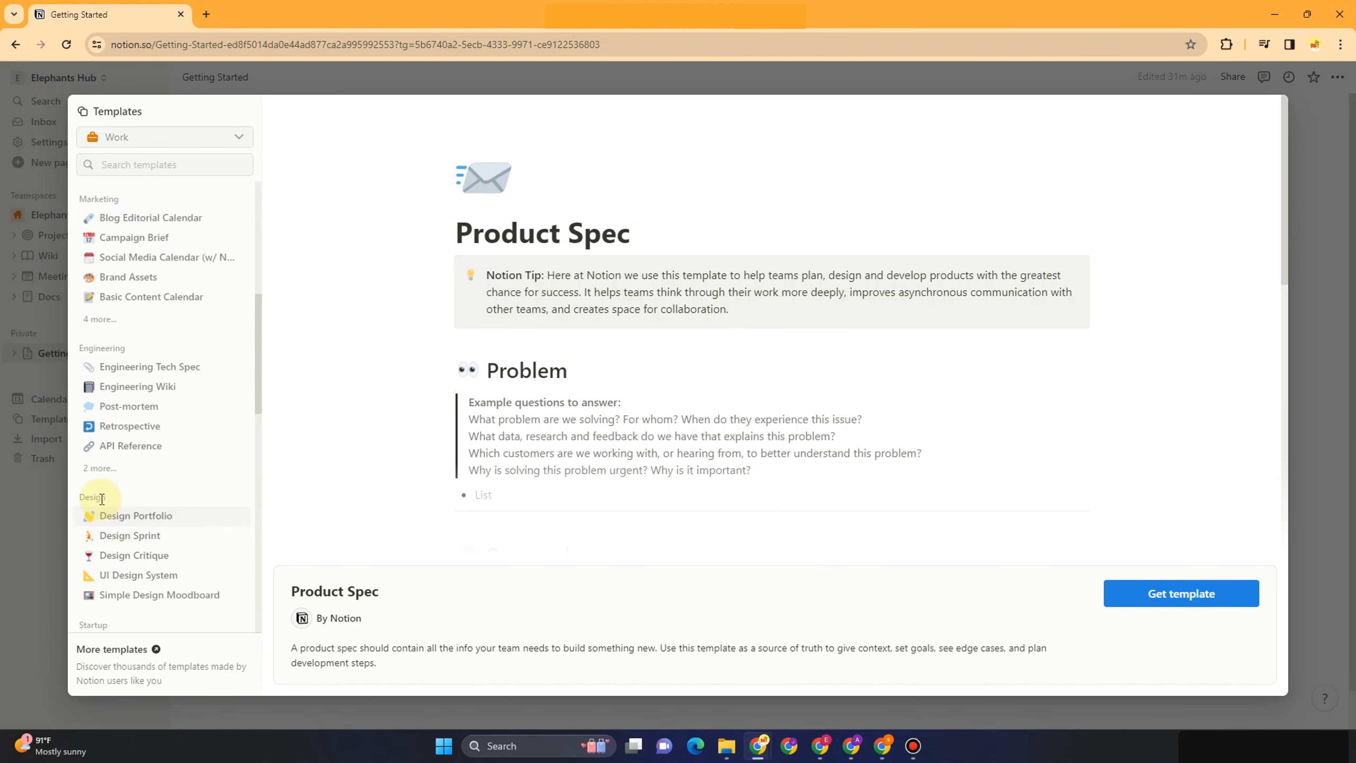
{"action": "left_click", "coordinate": [160, 138]}
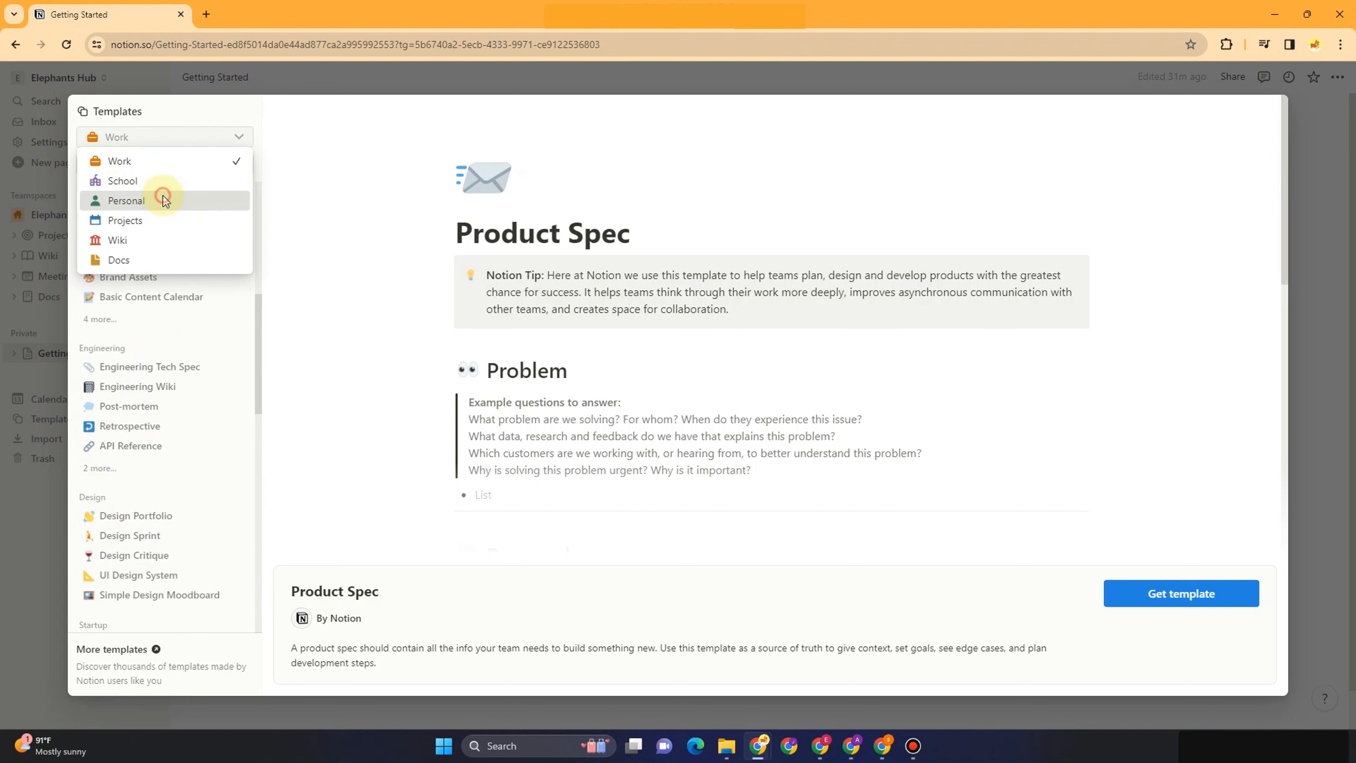
Browse the Personal category, then preview the Projects calendar templates and Product roadmap
{"action": "left_click", "coordinate": [165, 199]}
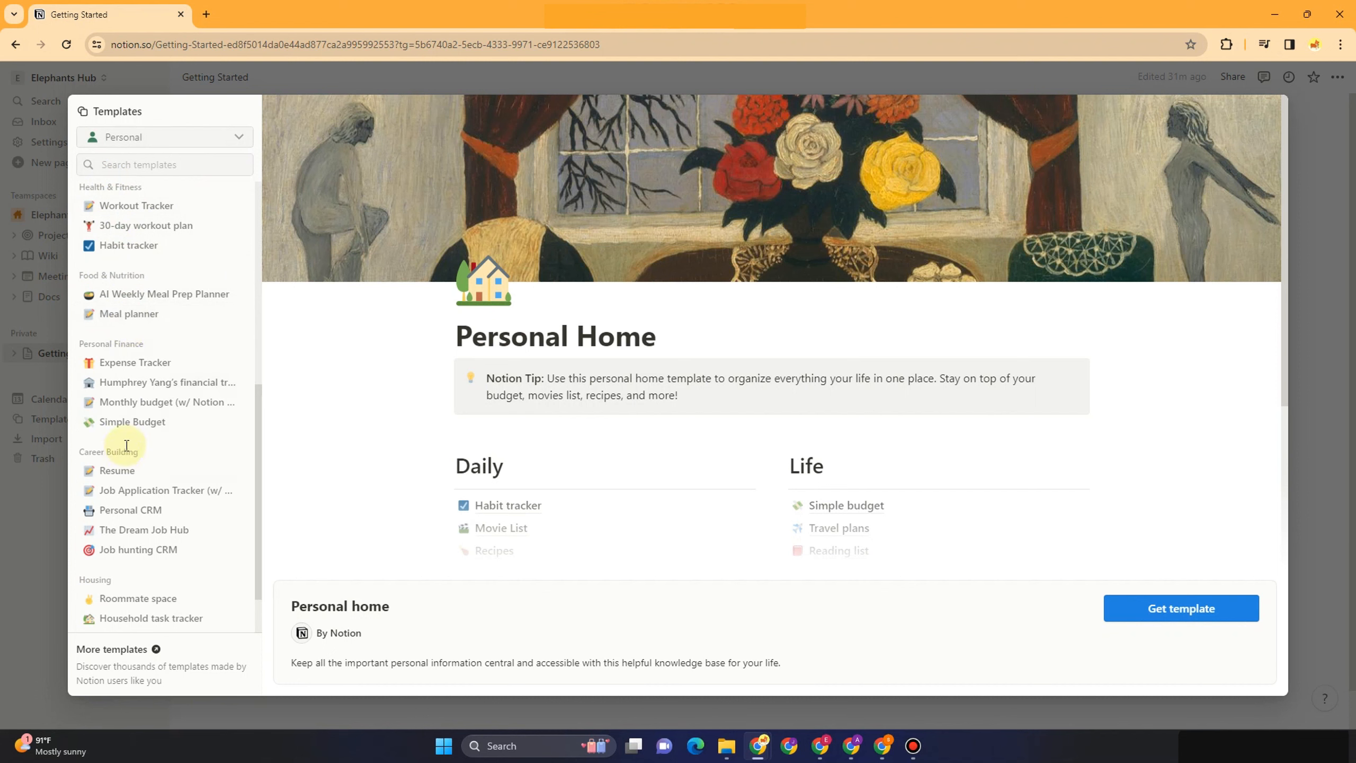
{"action": "left_click", "coordinate": [150, 140]}
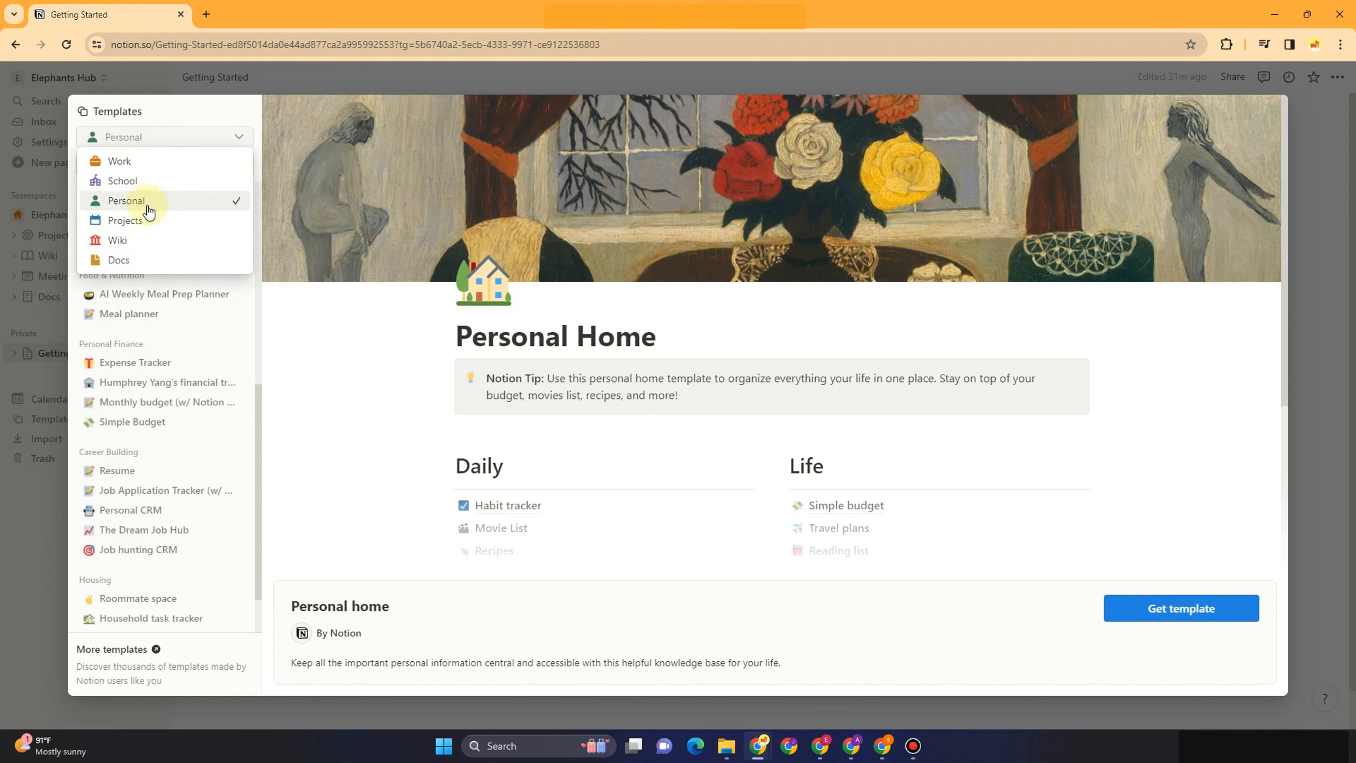
{"action": "left_click", "coordinate": [140, 219]}
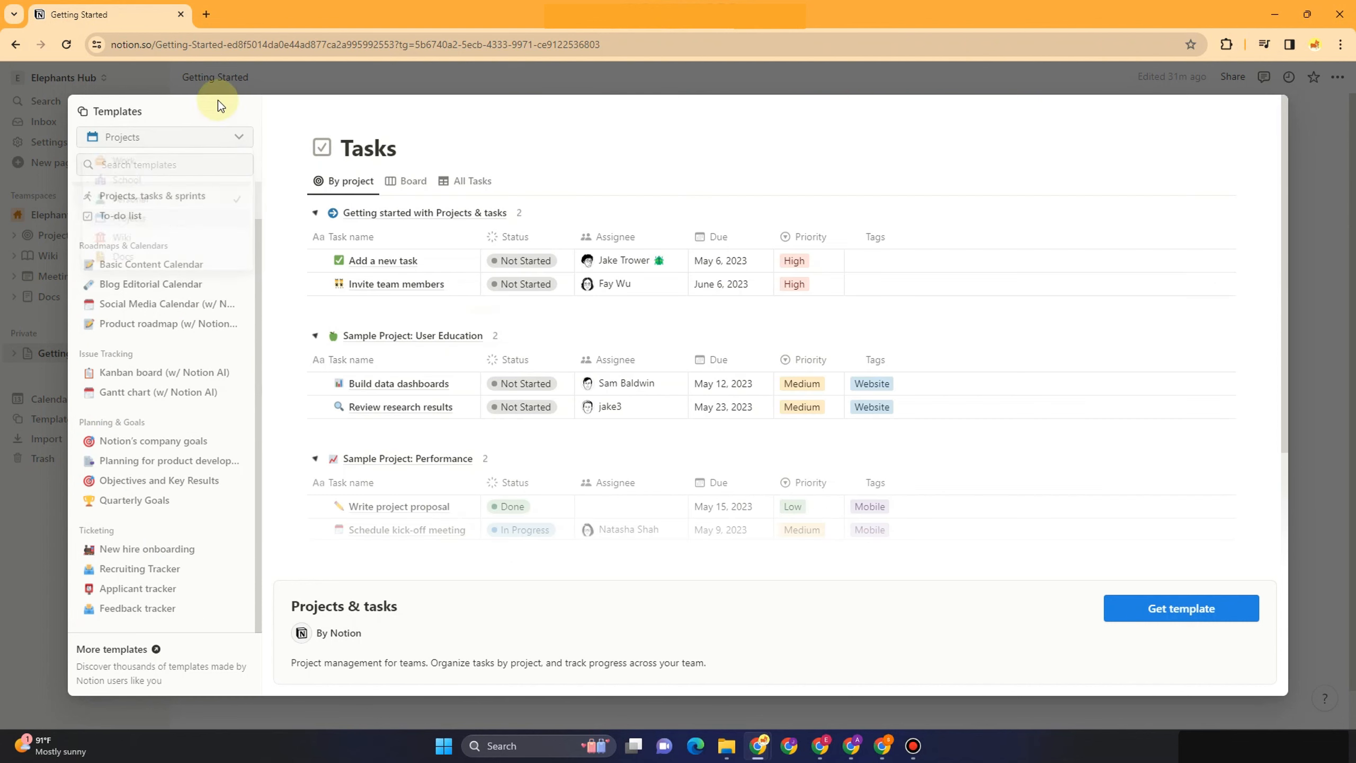
{"action": "left_click", "coordinate": [157, 267]}
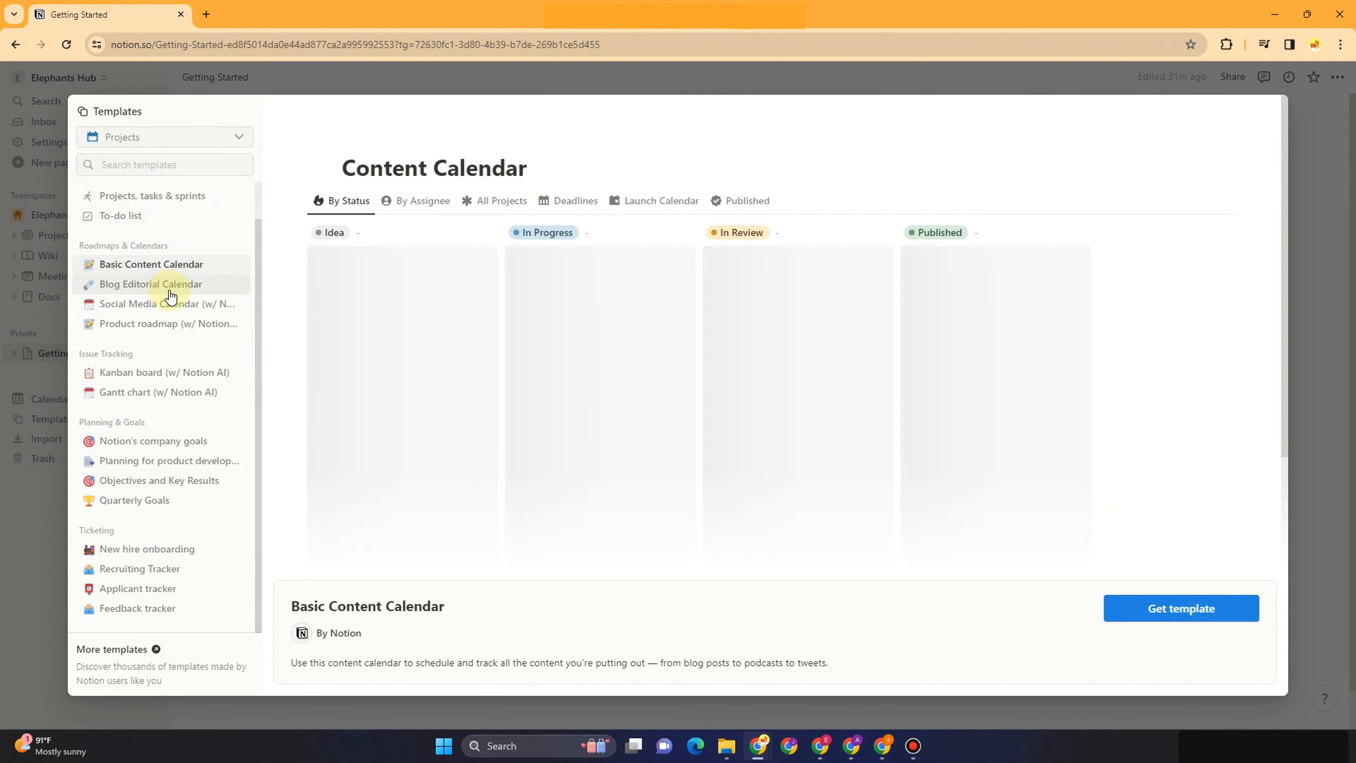
{"action": "left_click", "coordinate": [171, 292]}
{"action": "left_click", "coordinate": [173, 304]}
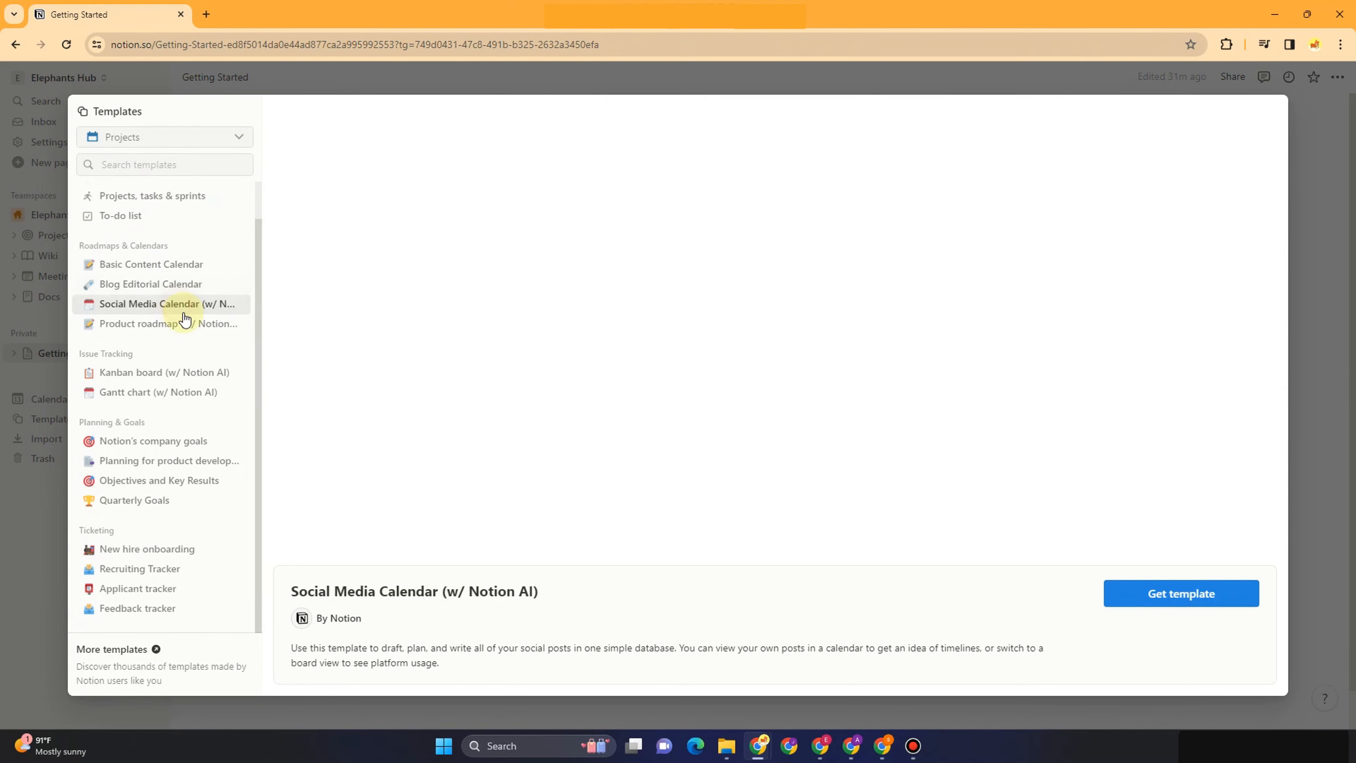
{"action": "left_click", "coordinate": [186, 325]}
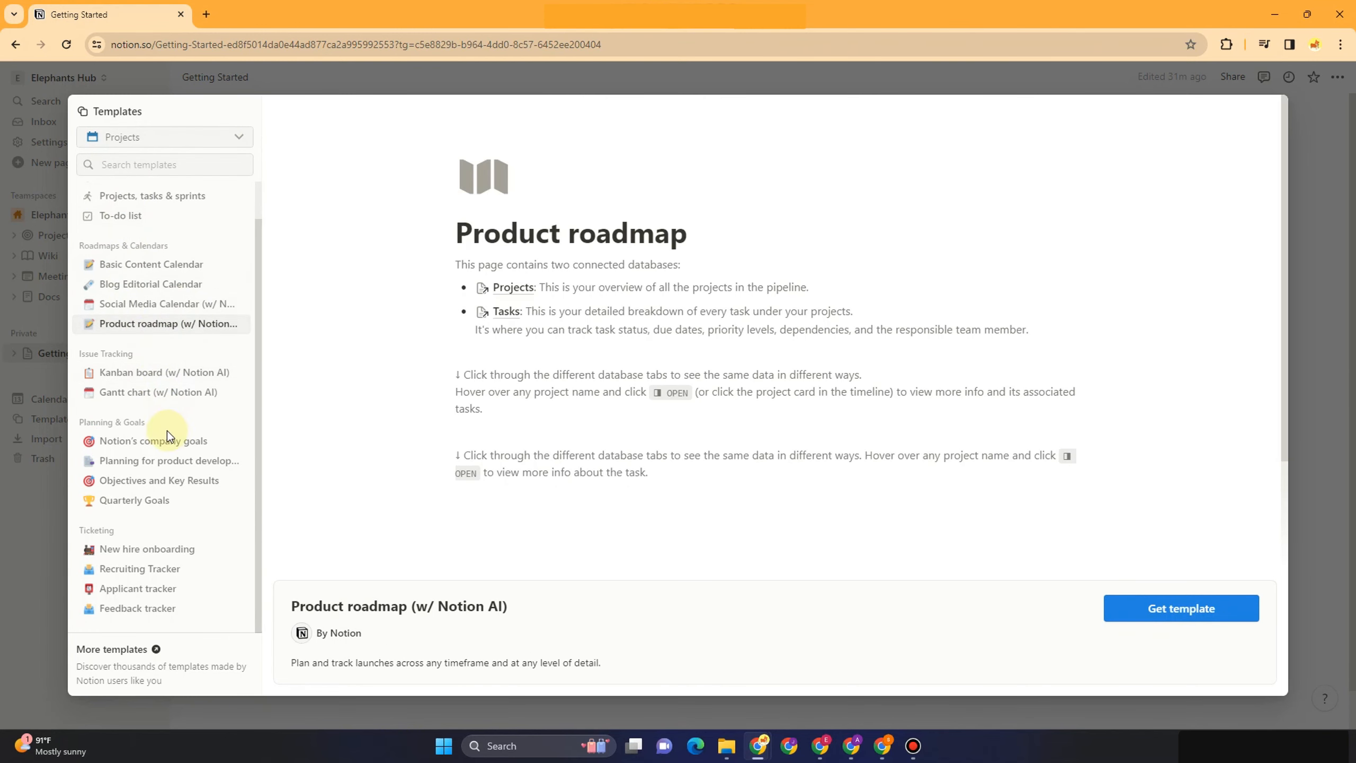
Preview the Weekly To-do List template under Personal, then close the gallery
{"action": "left_click", "coordinate": [177, 140]}
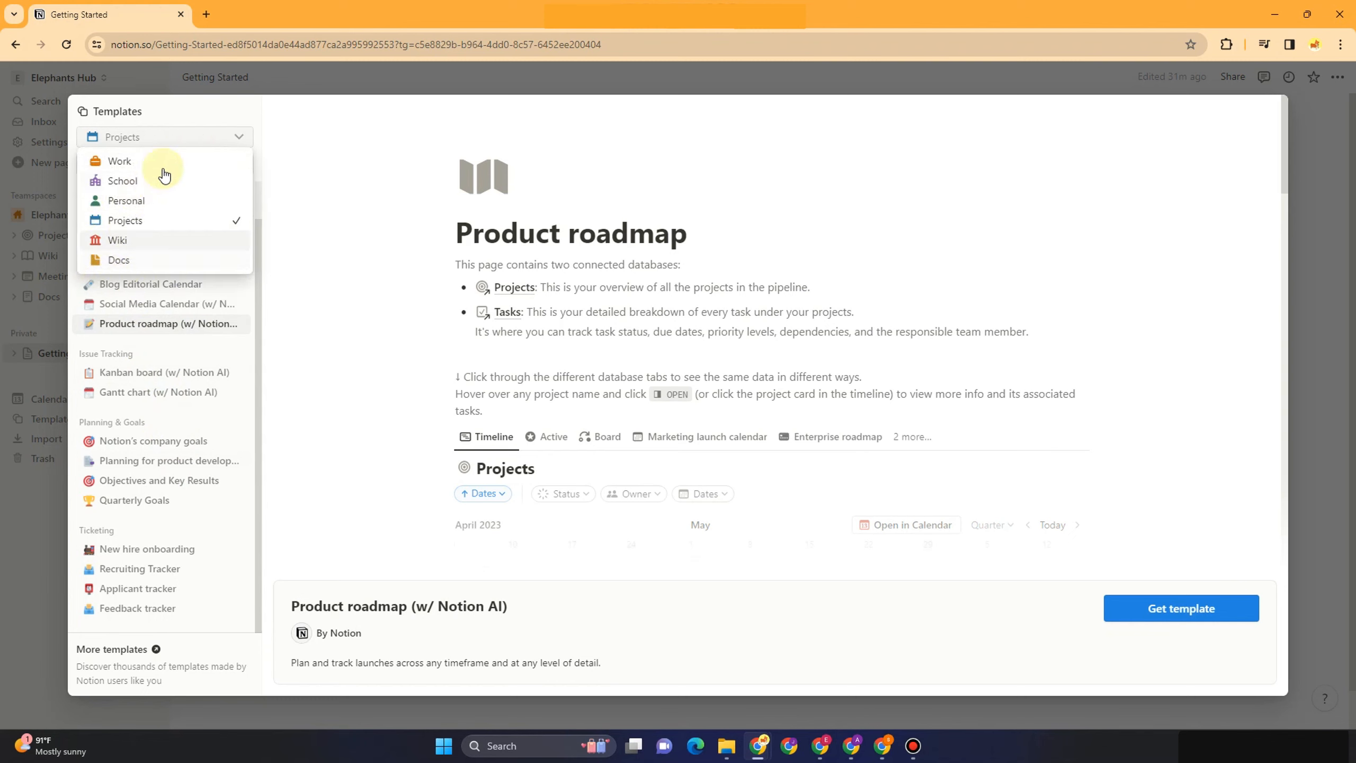
{"action": "left_click", "coordinate": [146, 198]}
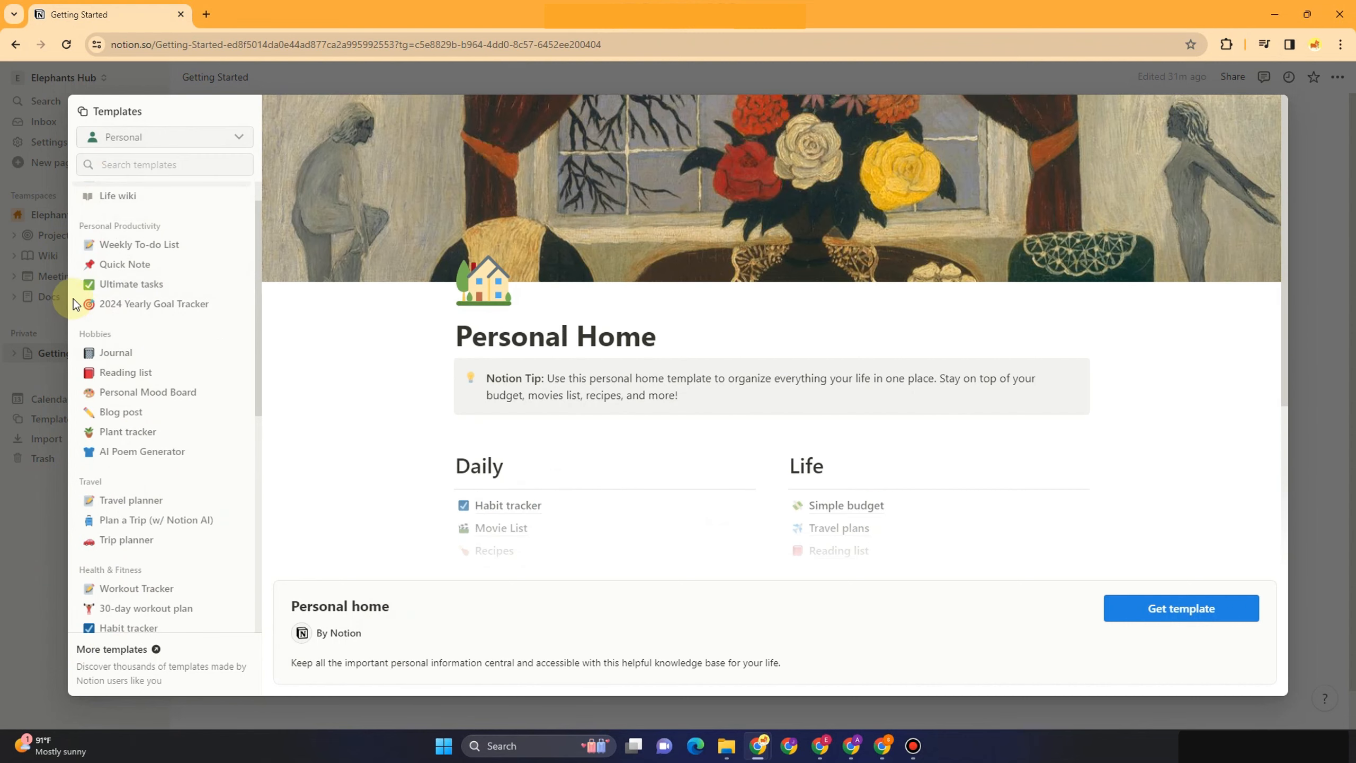
{"action": "left_click", "coordinate": [142, 250]}
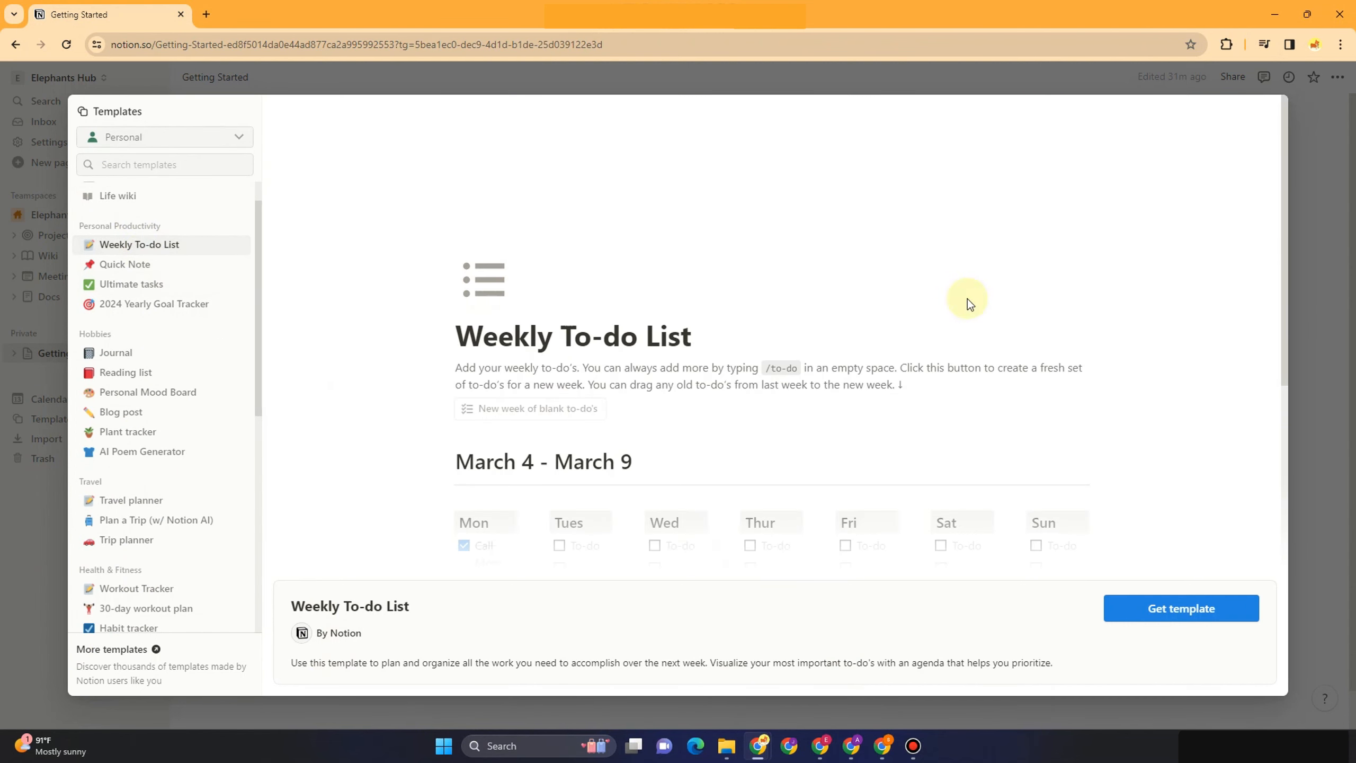
{"action": "scroll", "coordinate": [1156, 414], "scroll_direction": "down", "scroll_amount": 2}
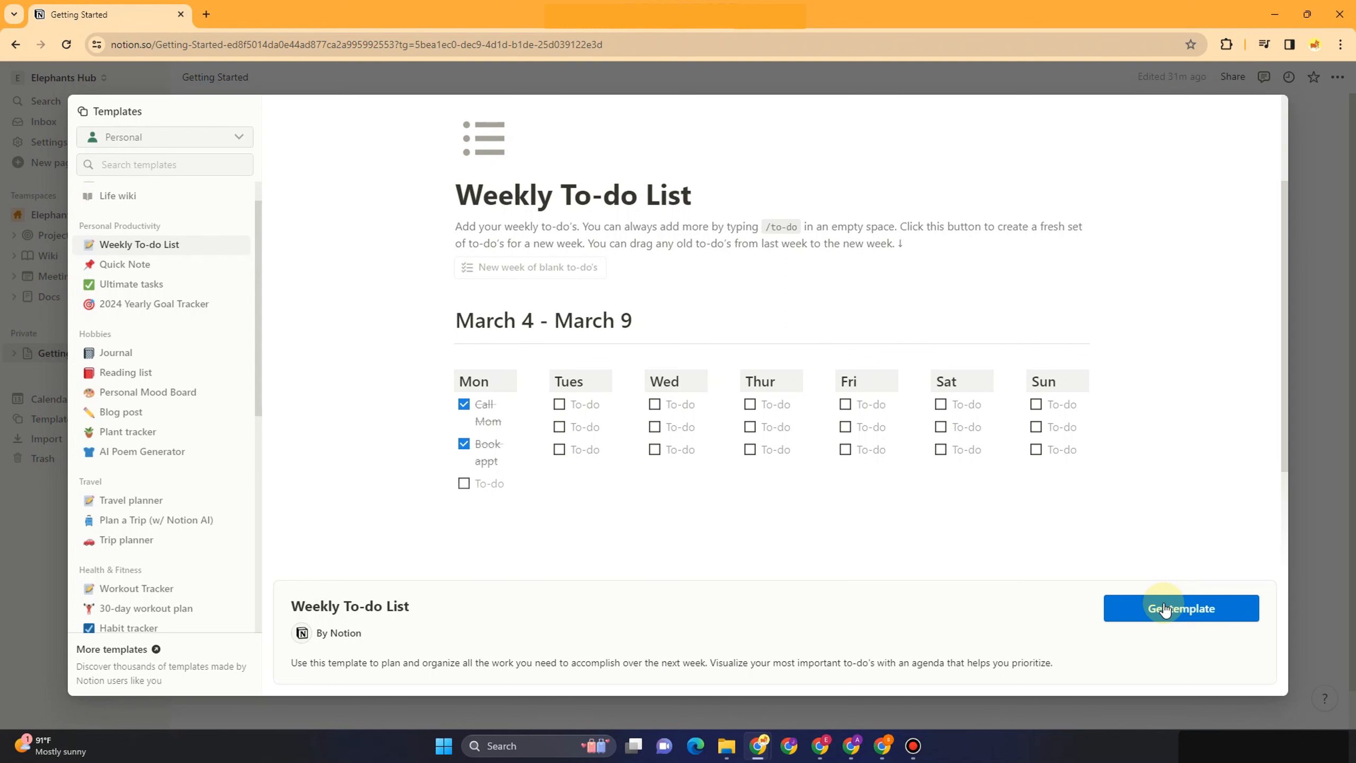
{"action": "left_click", "coordinate": [51, 582]}
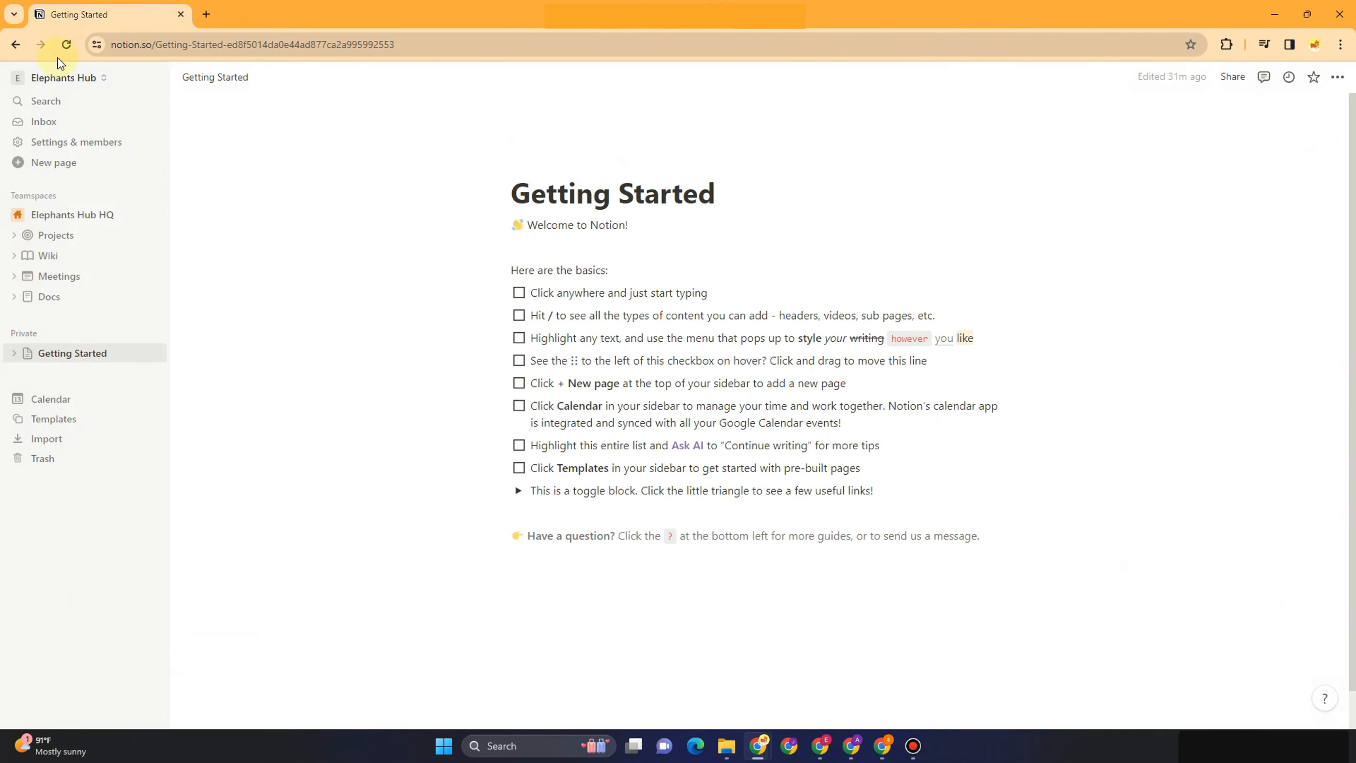
Create a new blank page titled 'Weekly To Do List'
{"action": "left_click", "coordinate": [58, 167]}
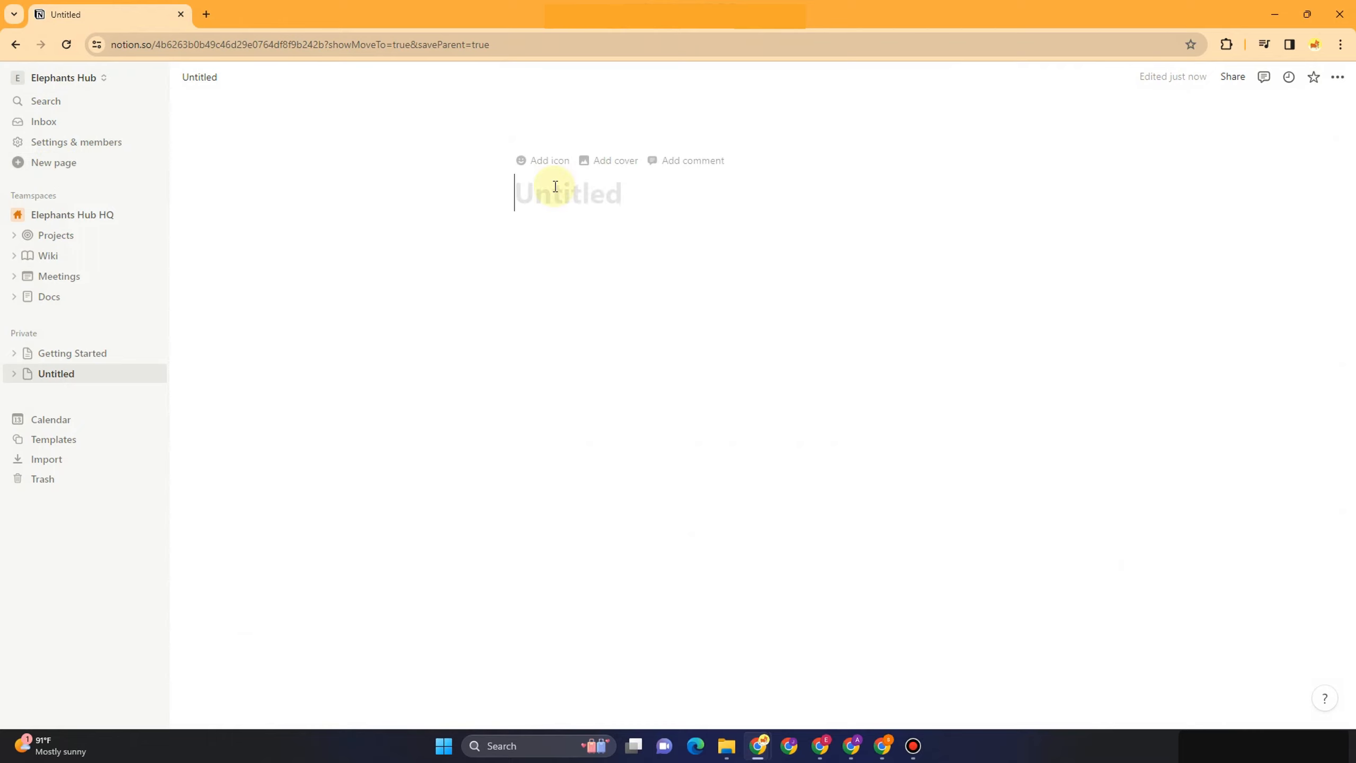
{"action": "type", "text": "W"}
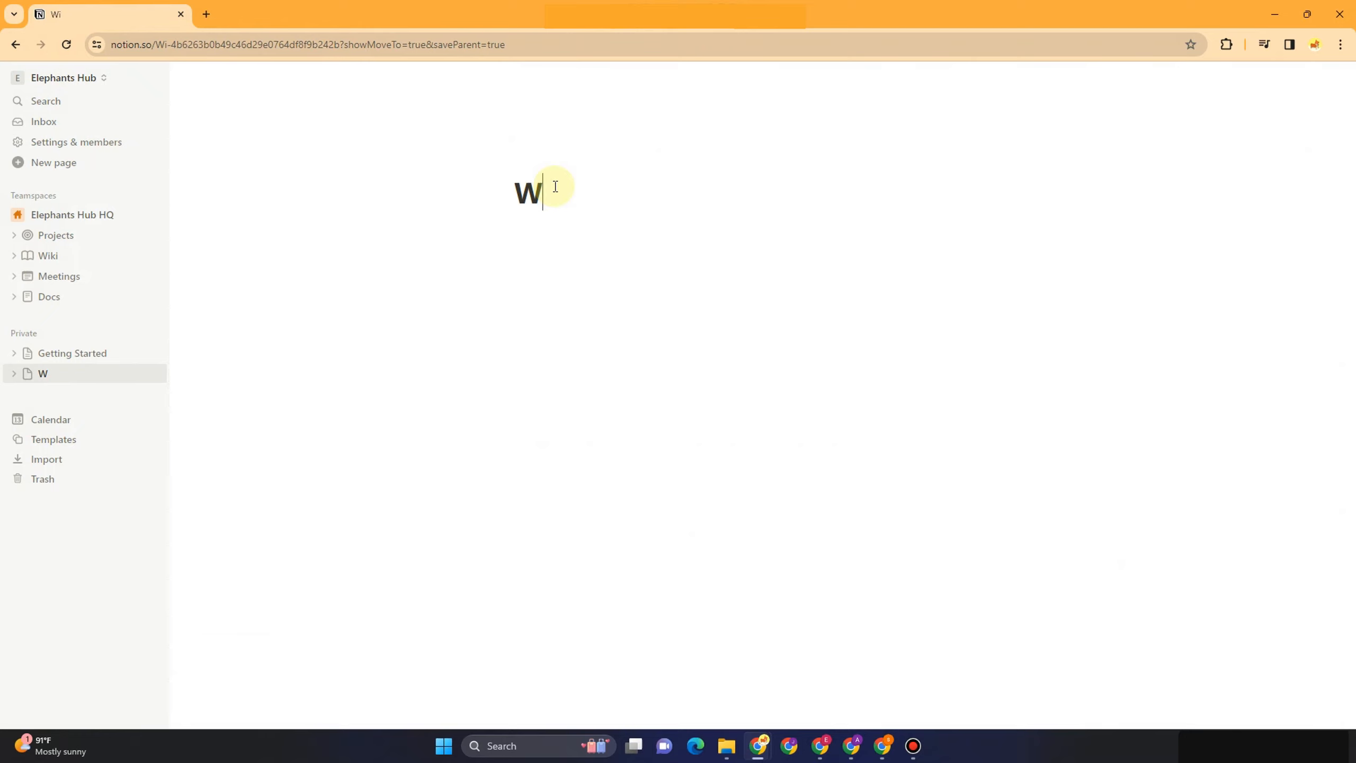
{"action": "type", "text": "ieekly"}
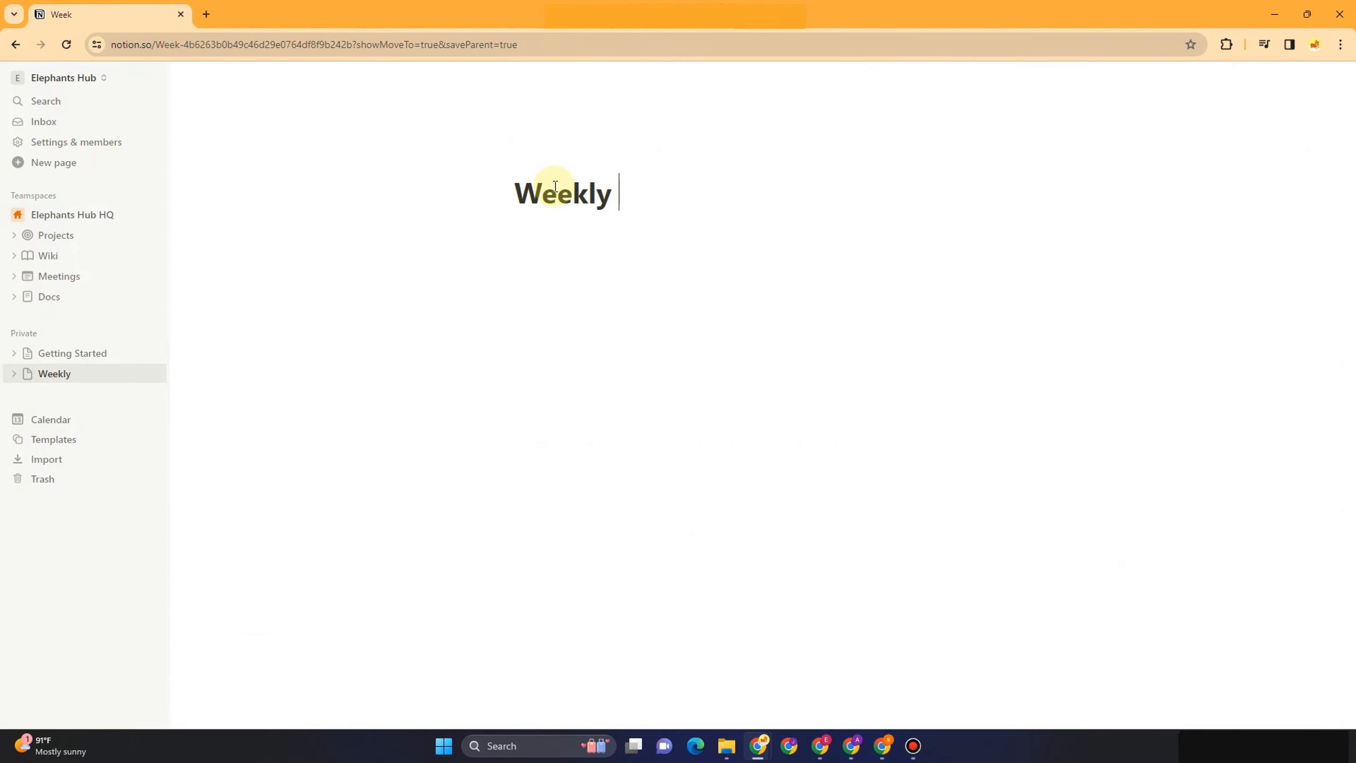
{"action": "type", "text": " To Do Li"}
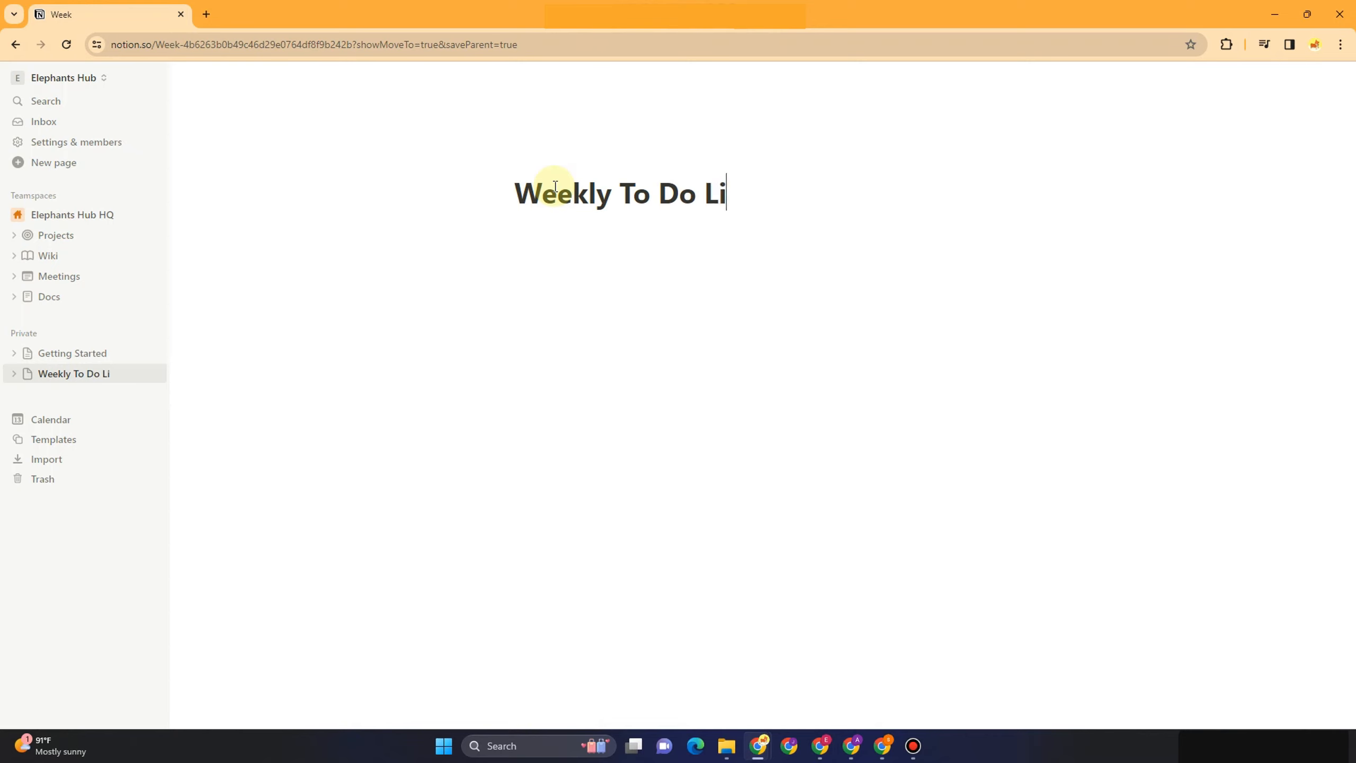
{"action": "type", "text": "st"}
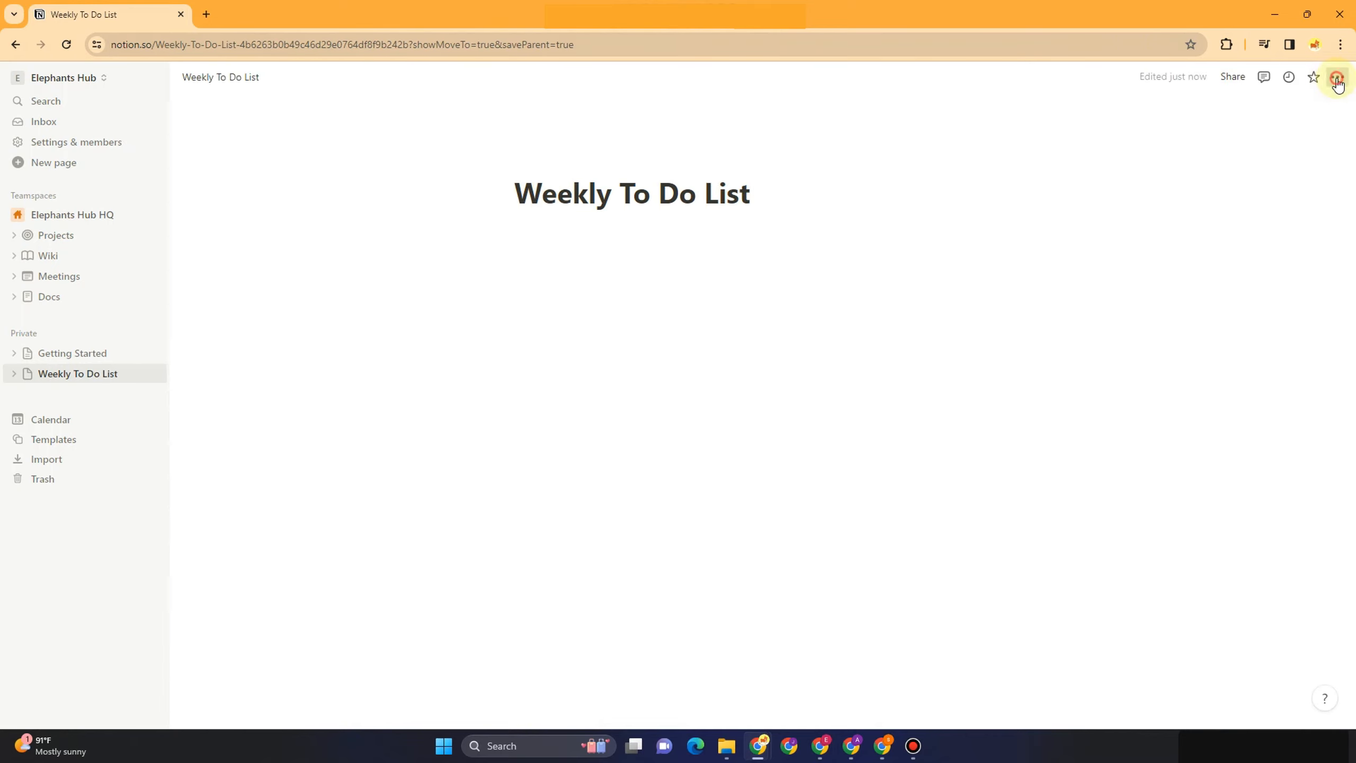
Turn on Full width and Small text for the page and subscribe to all comments
{"action": "left_click", "coordinate": [1338, 80]}
{"action": "left_click", "coordinate": [1330, 181]}
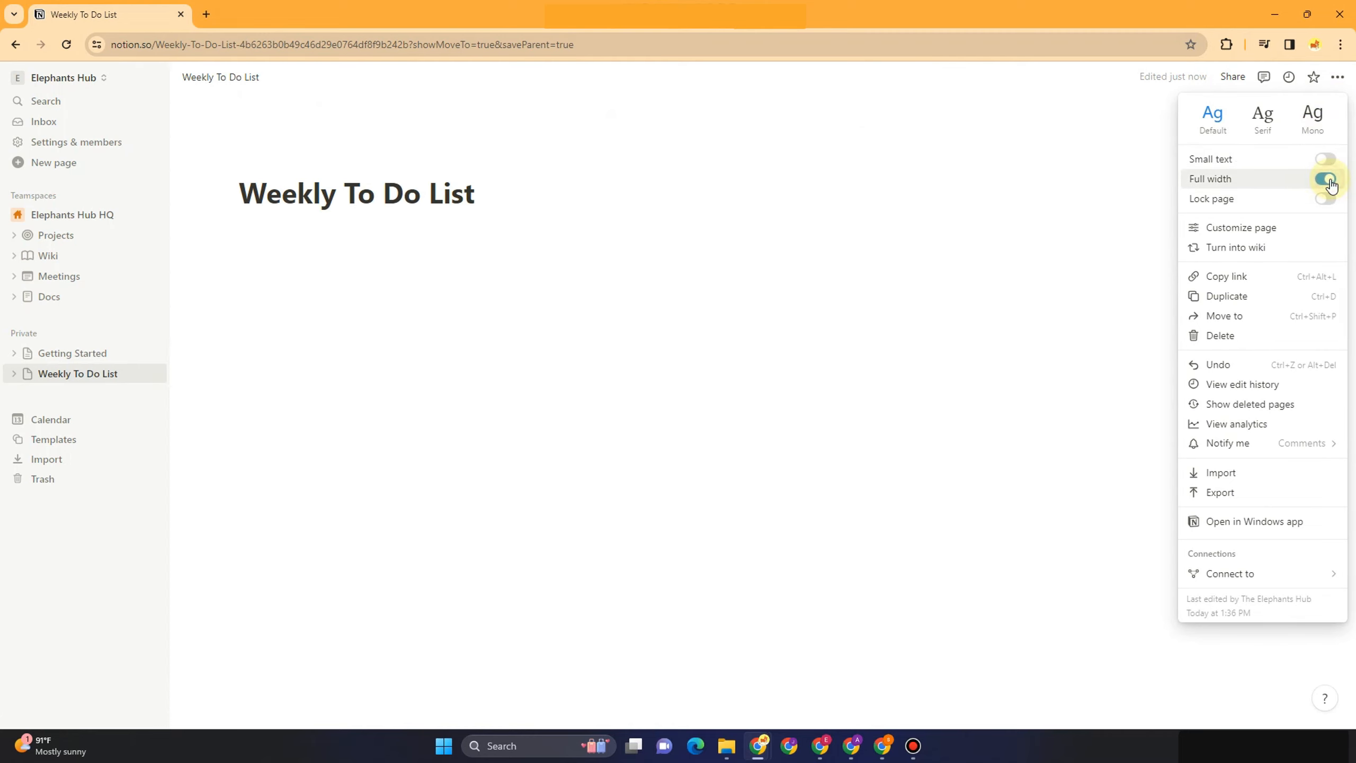
{"action": "left_click", "coordinate": [1328, 164]}
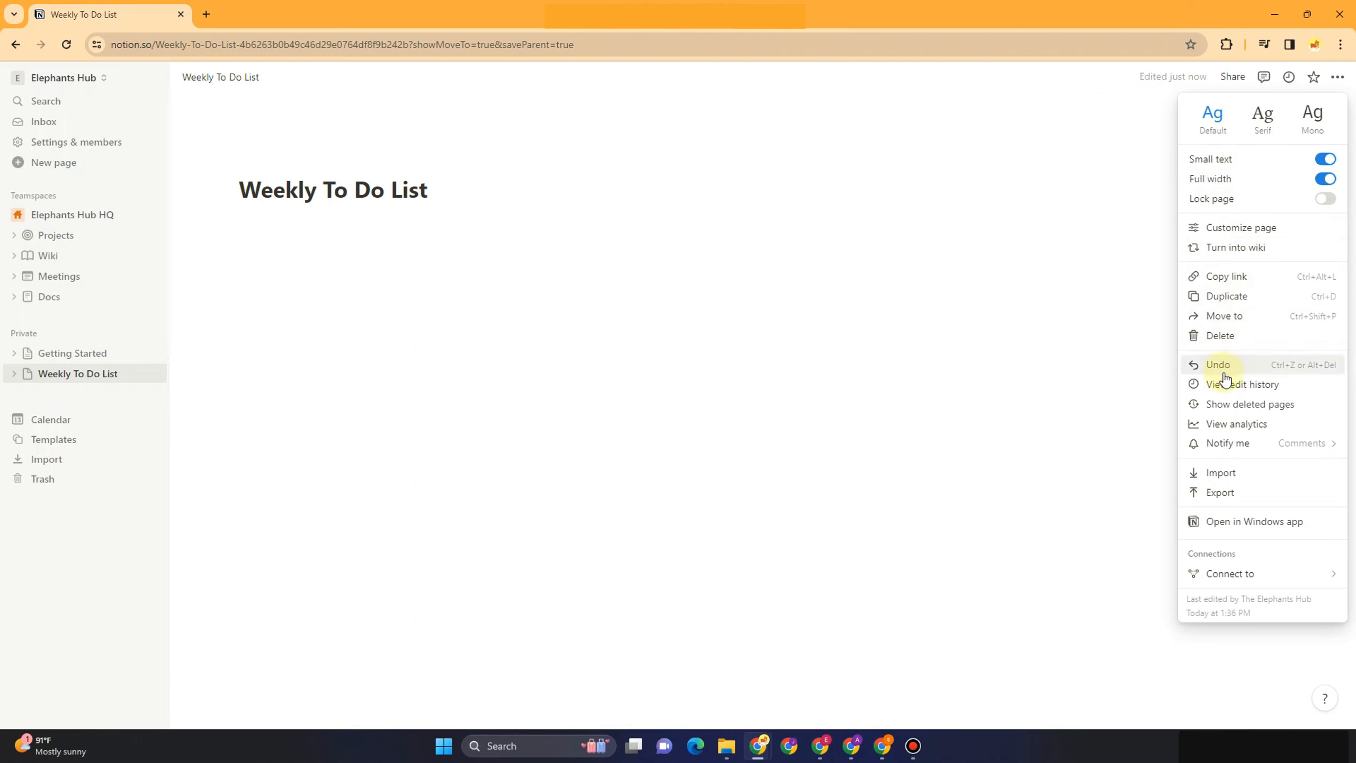
{"action": "mouse_move", "coordinate": [1223, 443]}
{"action": "left_click", "coordinate": [1117, 431]}
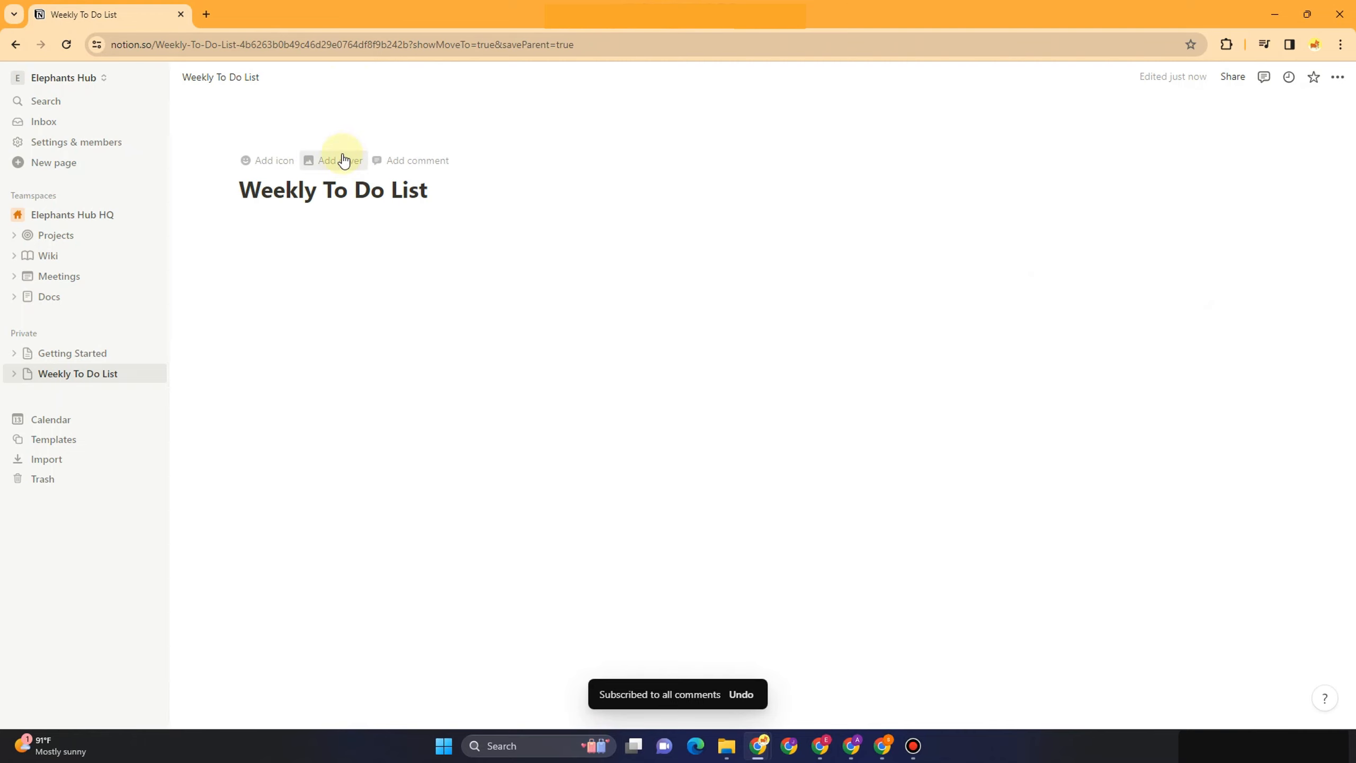
Give the page the yellow calendar icon found by searching 'Calen' in Icons
{"action": "left_click", "coordinate": [269, 159]}
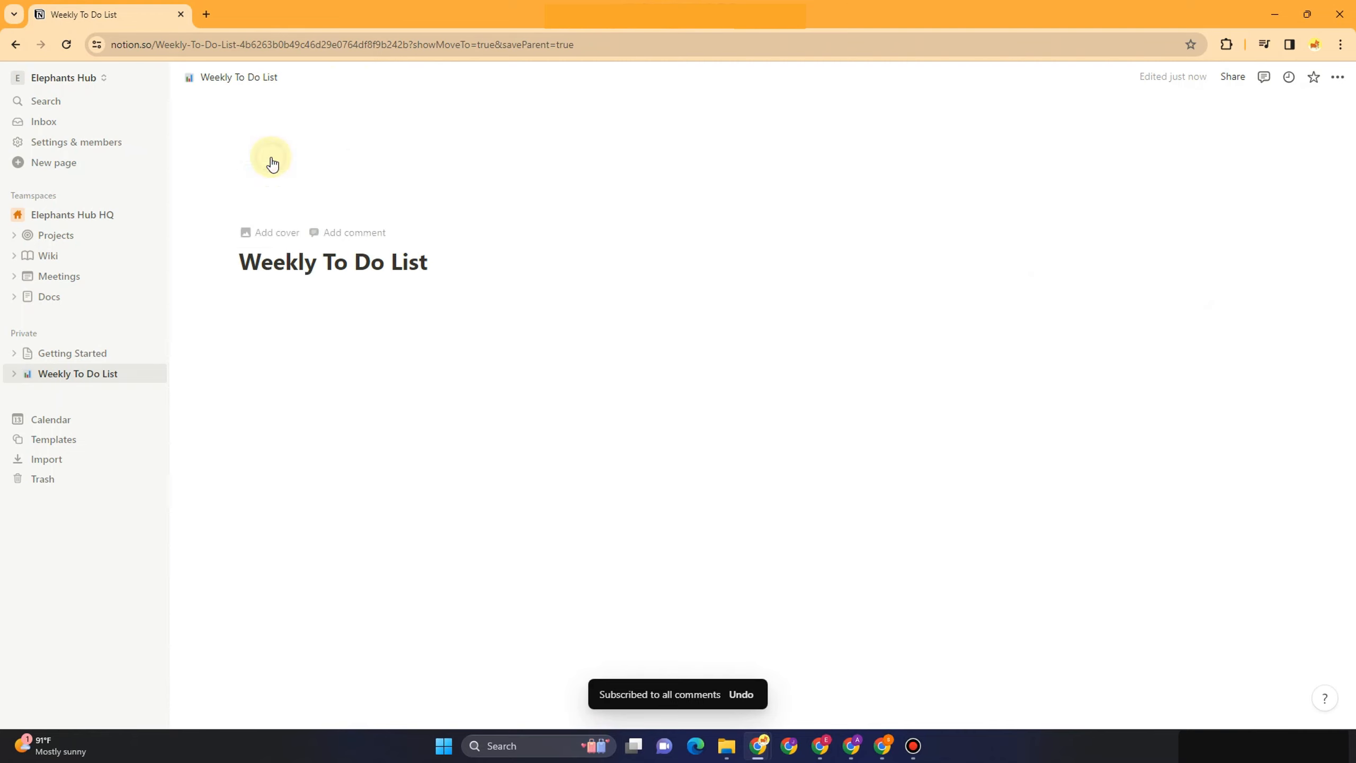
{"action": "left_click", "coordinate": [271, 161]}
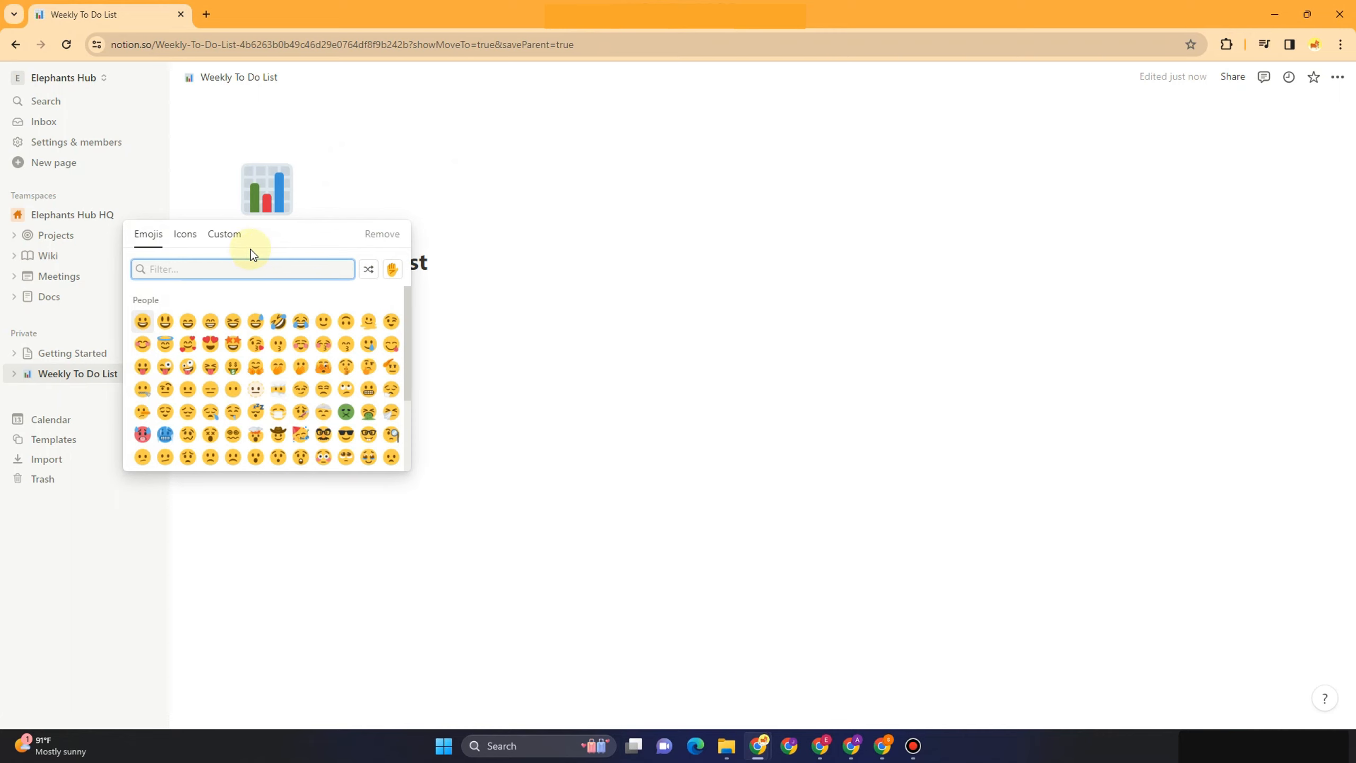
{"action": "type", "text": "k"}
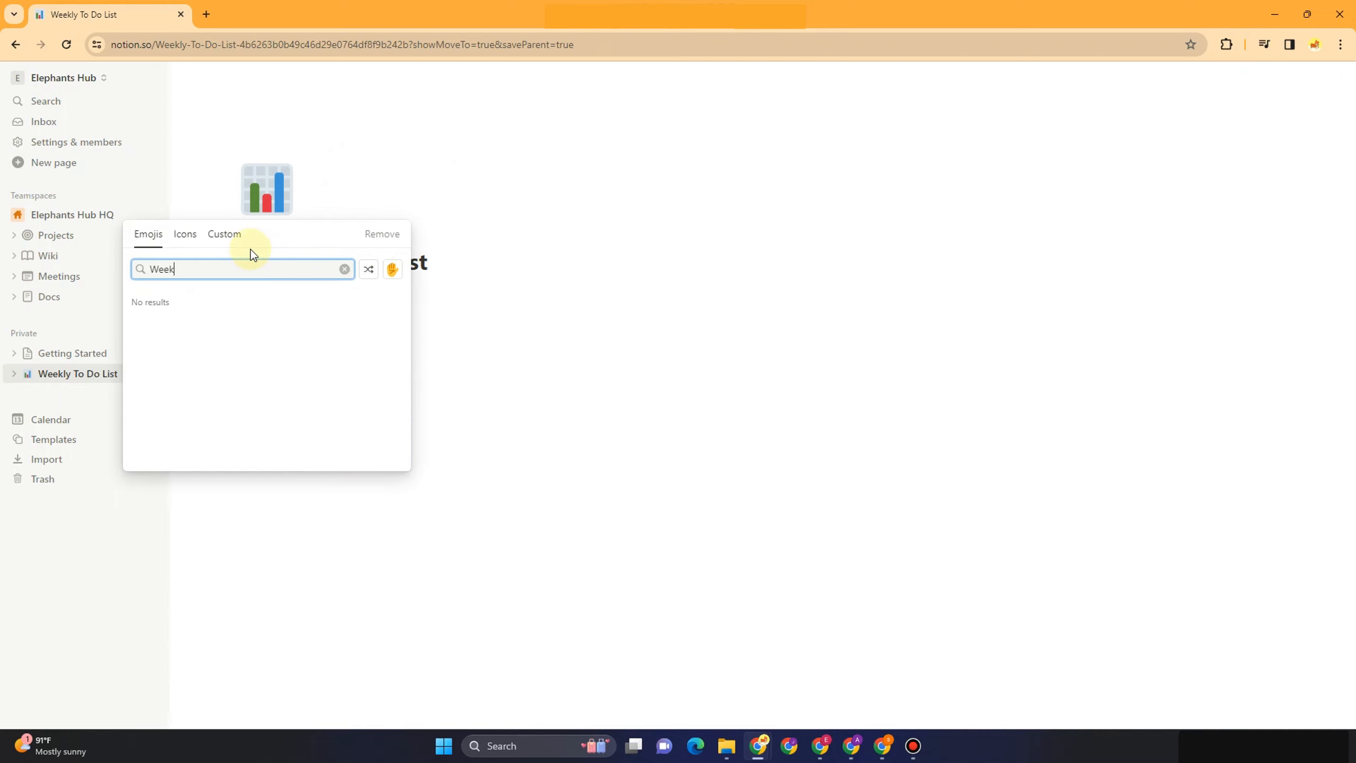
{"action": "key", "text": "BackSpace"}
{"action": "key", "text": "BackSpace"}
{"action": "key", "text": "BackSpace"}
{"action": "key", "text": "BackSpace"}
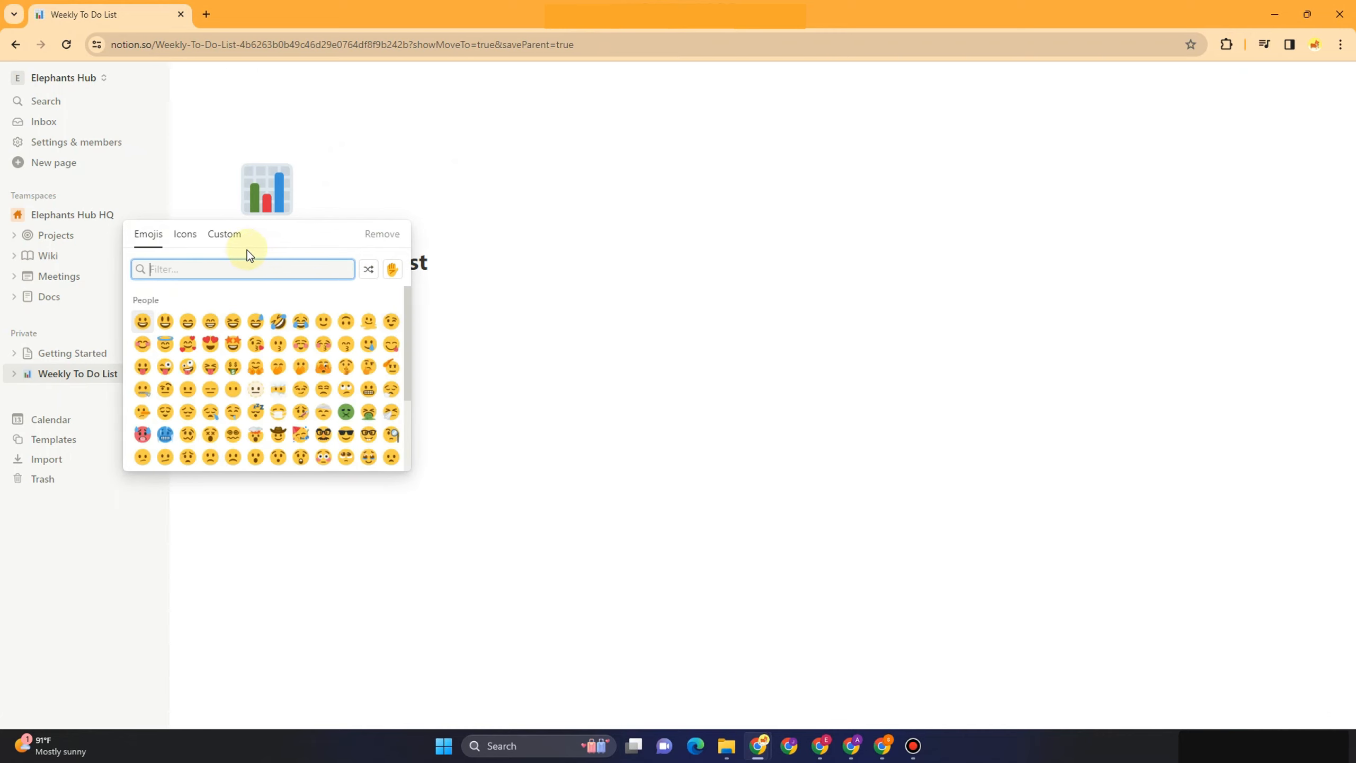
{"action": "left_click", "coordinate": [186, 236]}
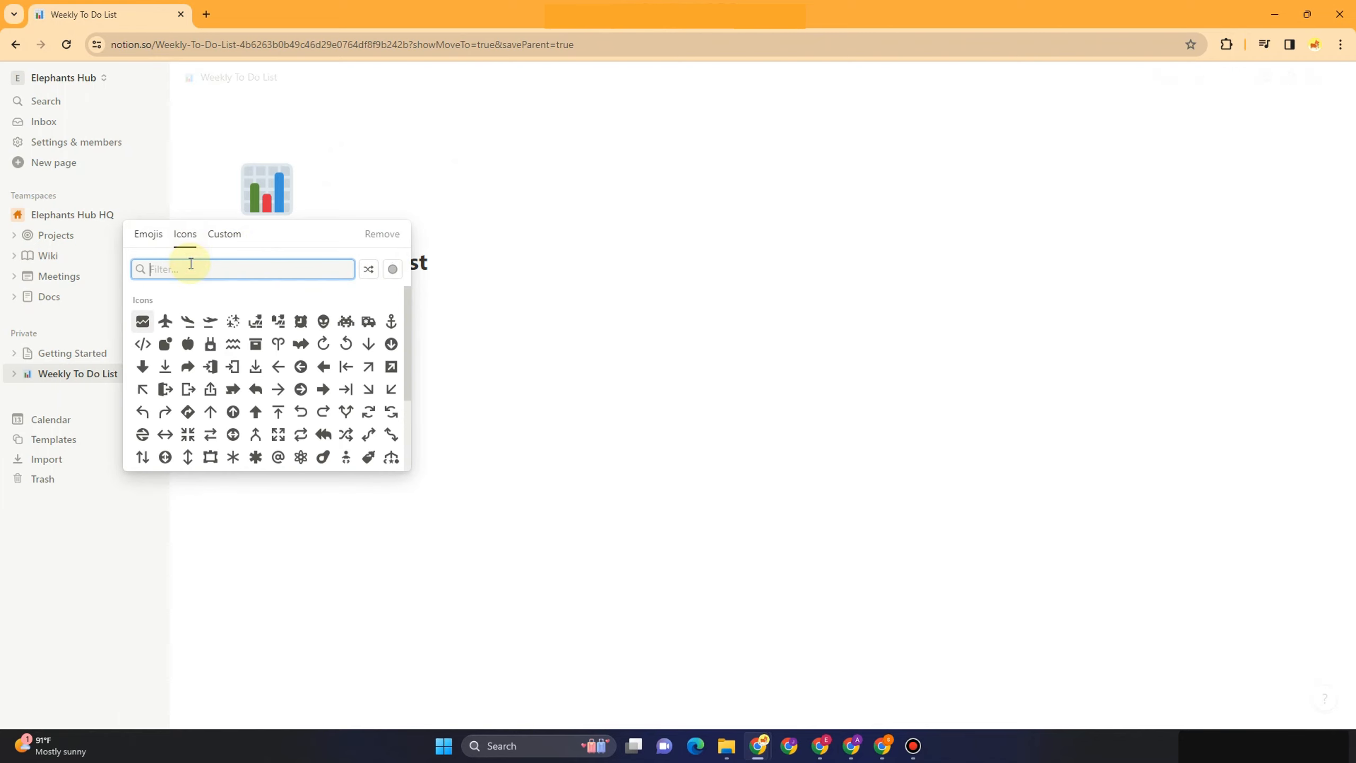
{"action": "type", "text": "Calen"}
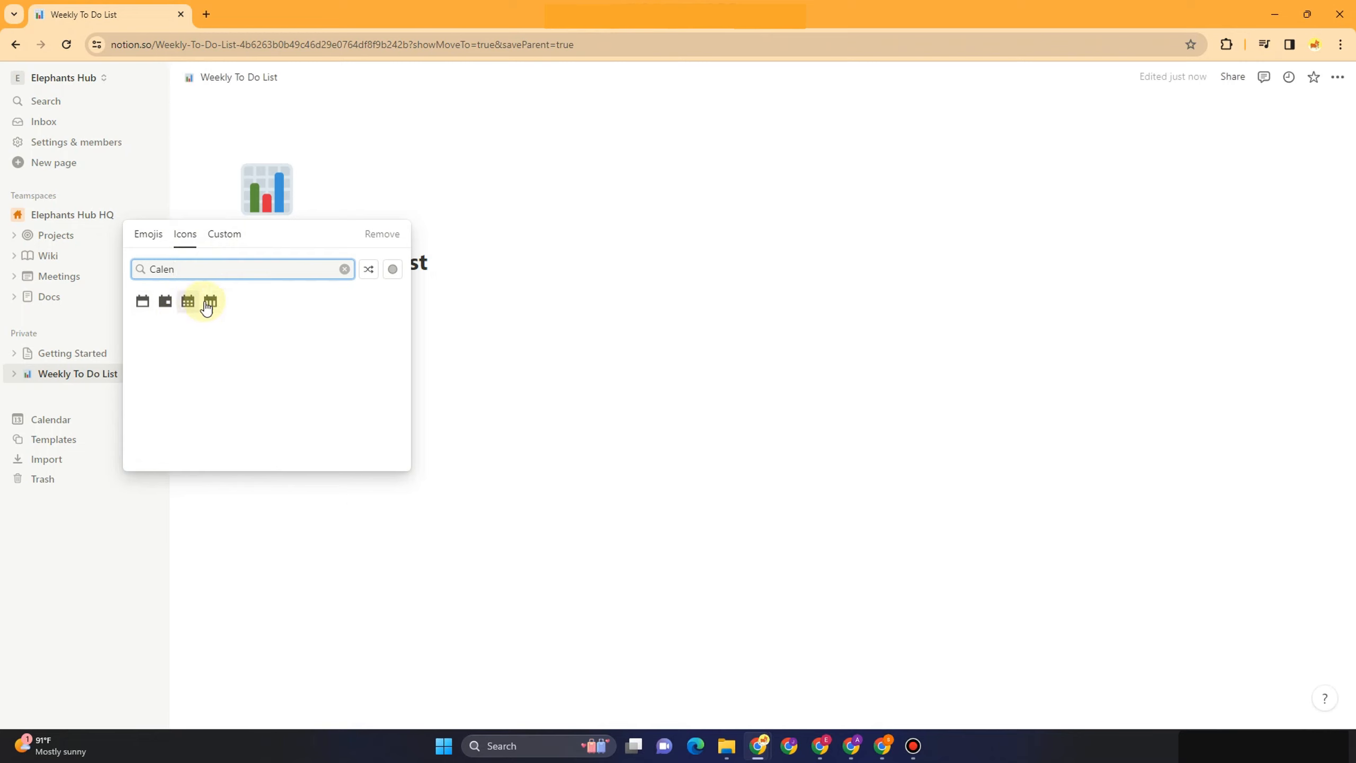
{"action": "left_click", "coordinate": [210, 301]}
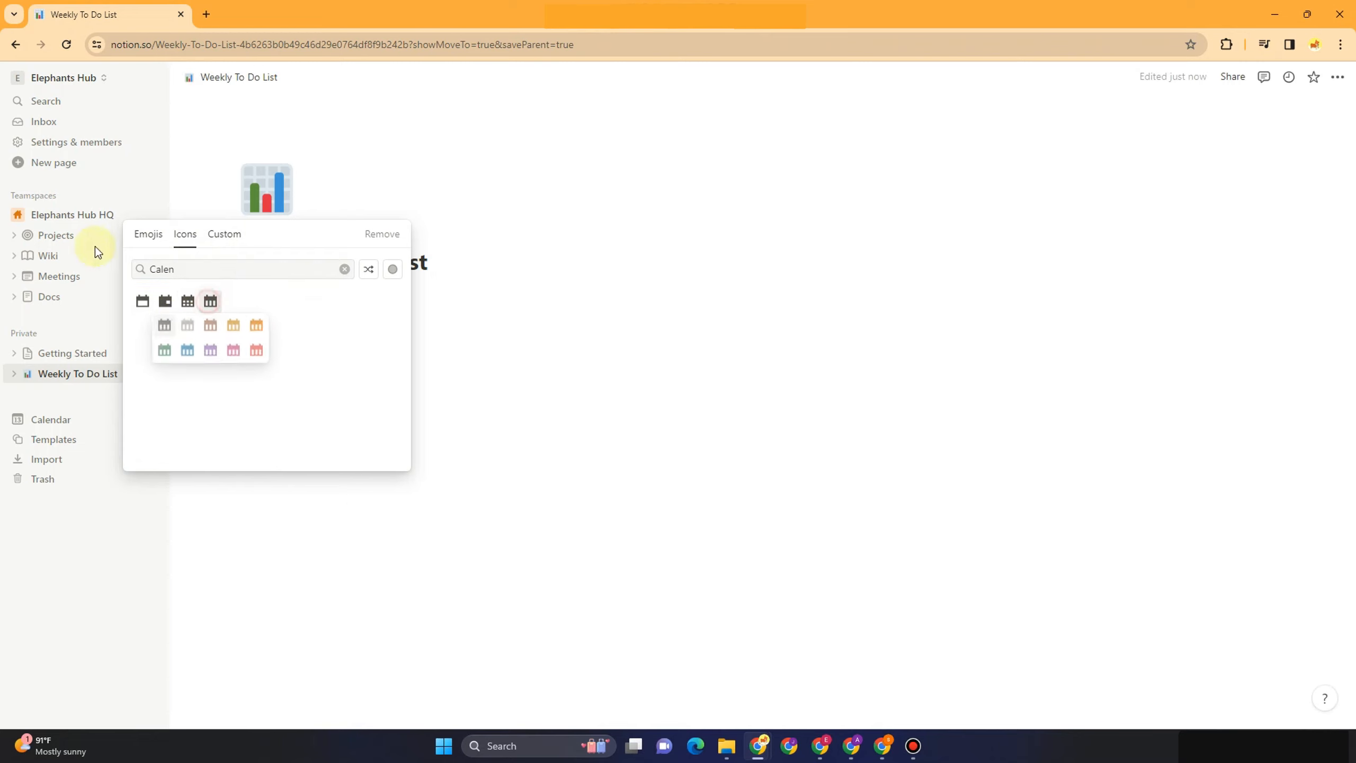
{"action": "left_click", "coordinate": [234, 325]}
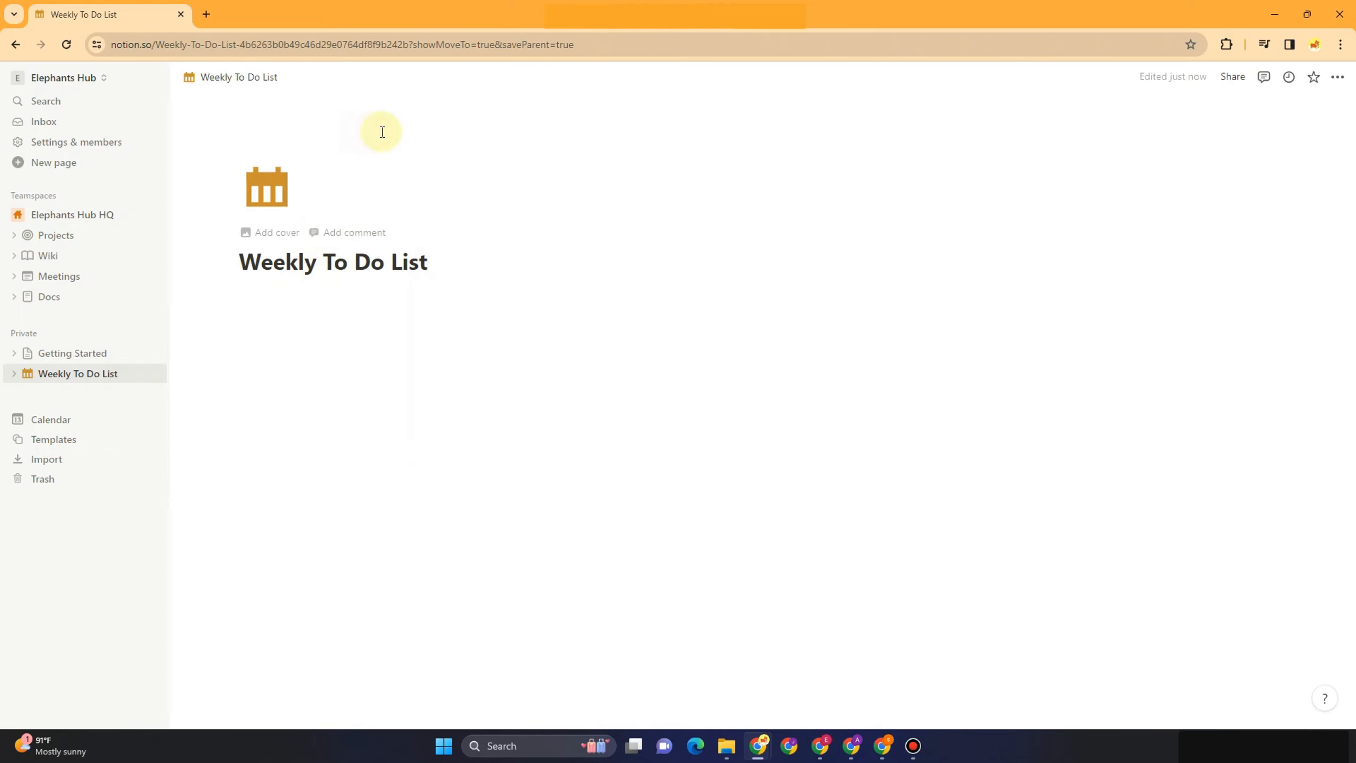
Add a page cover and replace it with the first Unsplash photo for 'to do'
{"action": "left_click", "coordinate": [278, 233]}
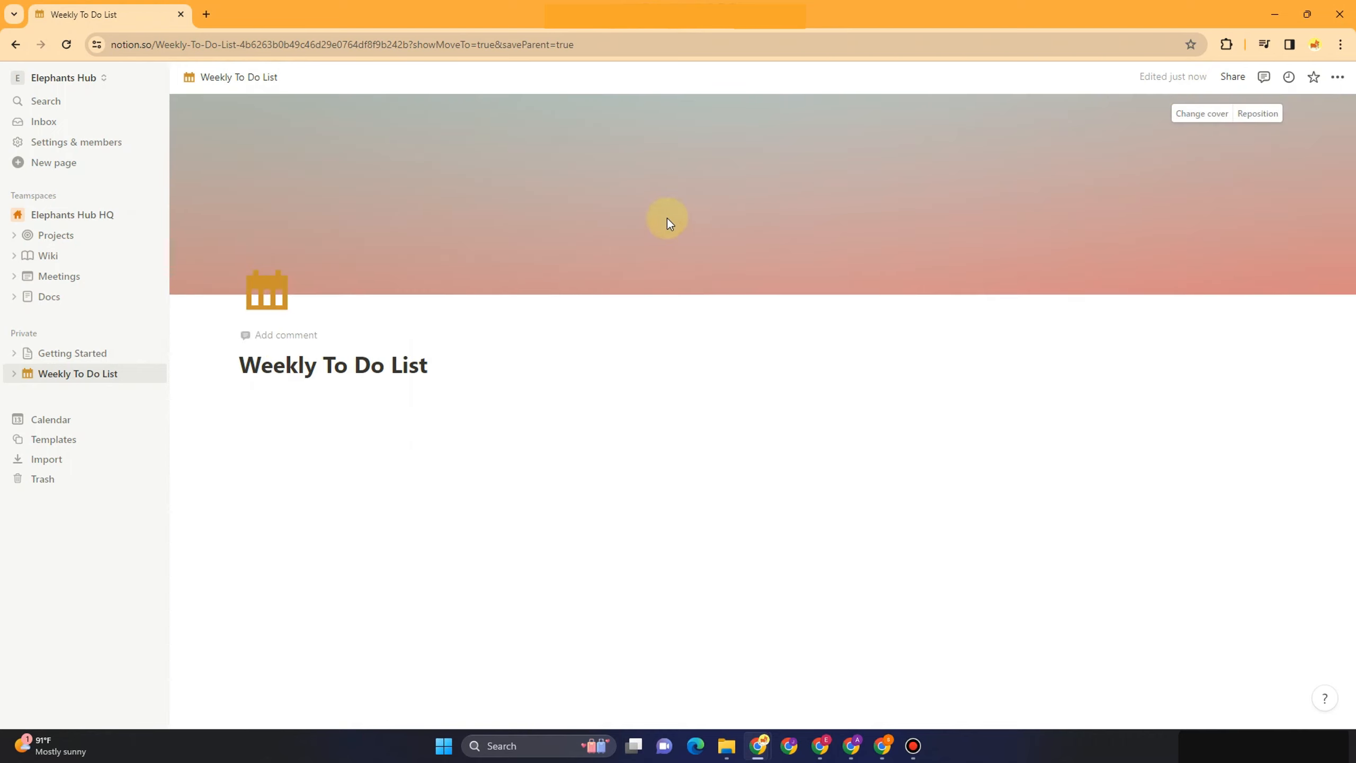
{"action": "left_click", "coordinate": [1203, 113]}
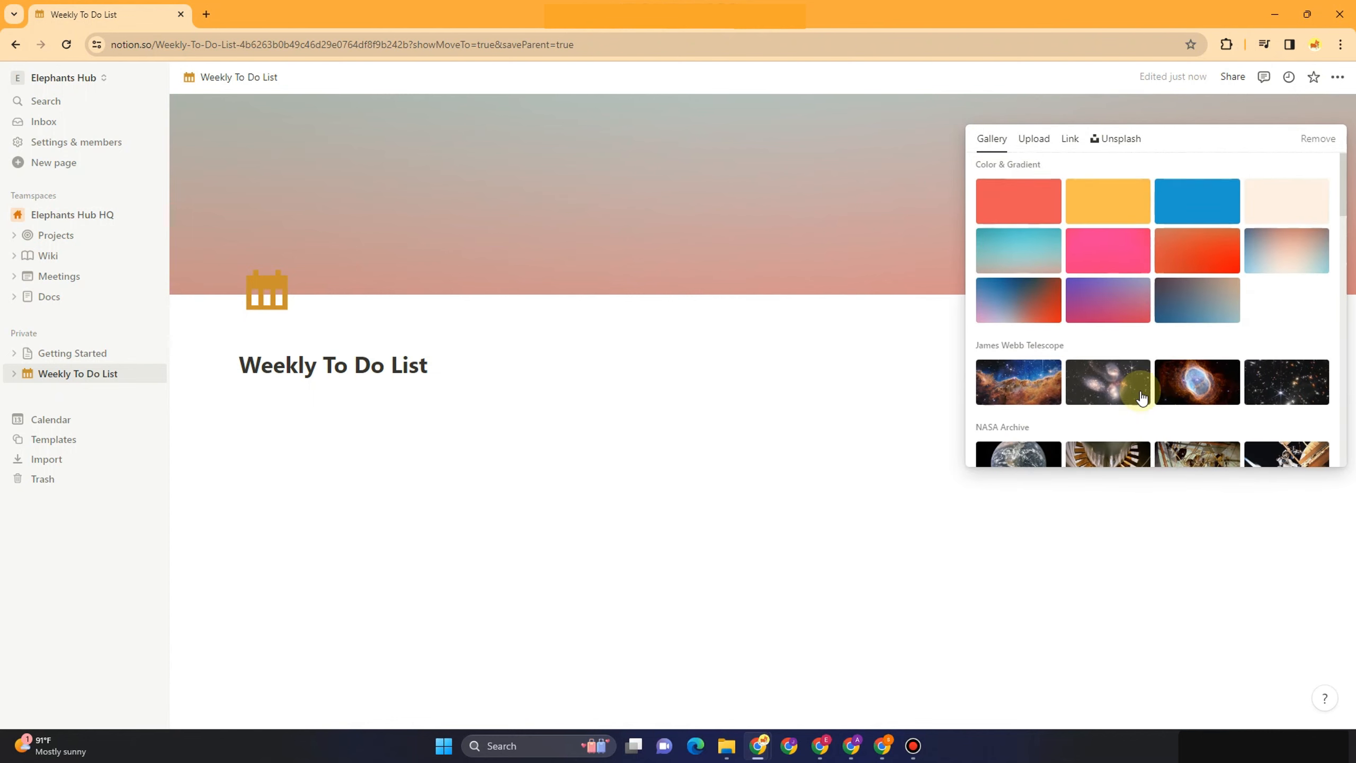
{"action": "scroll", "coordinate": [1141, 398], "scroll_direction": "down", "scroll_amount": 8}
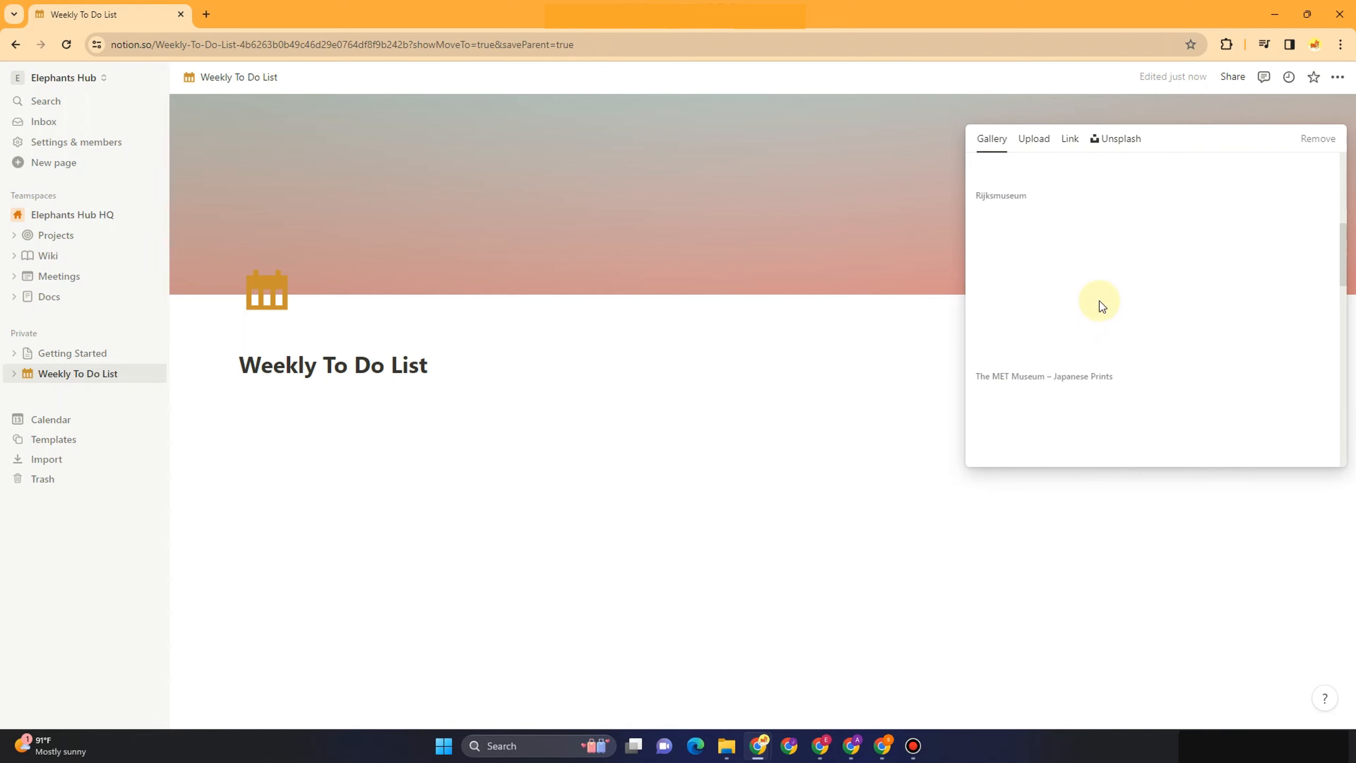
{"action": "scroll", "coordinate": [1100, 301], "scroll_direction": "down", "scroll_amount": 5}
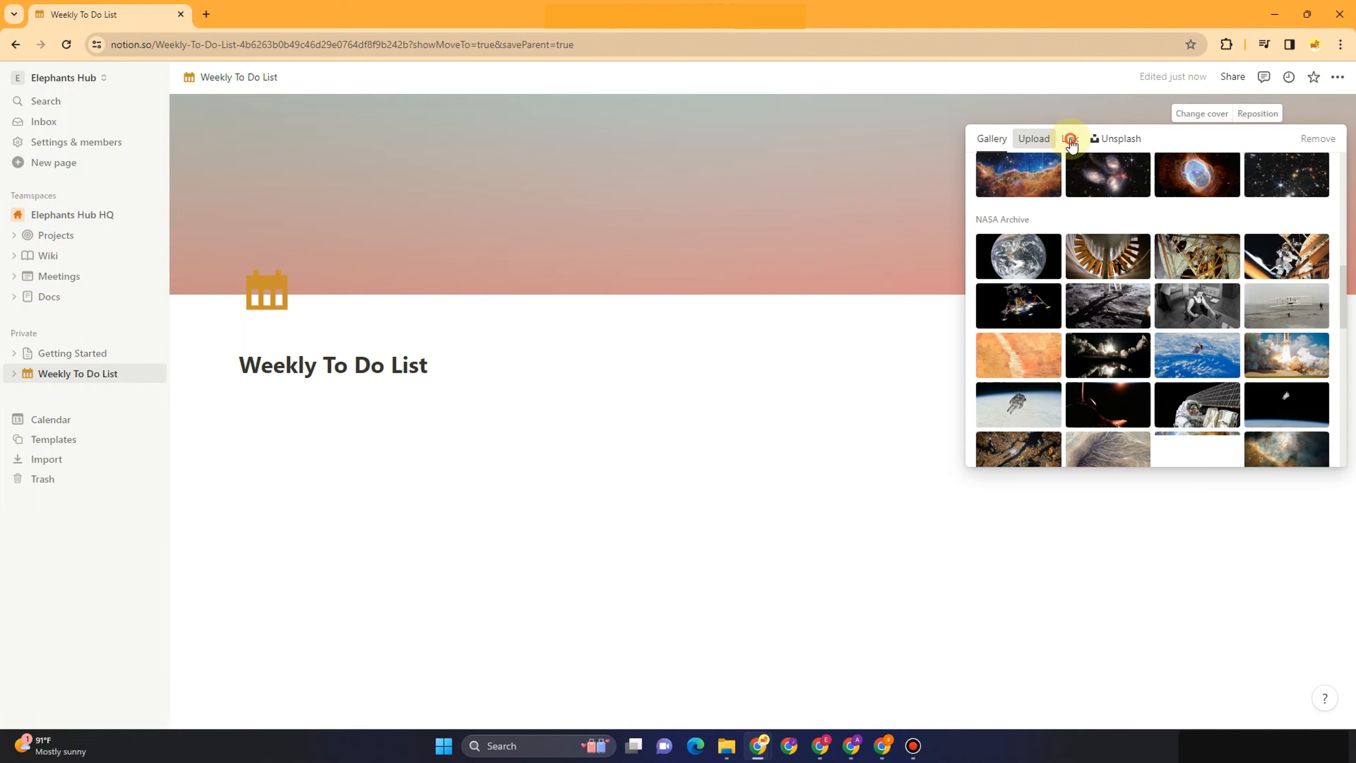
{"action": "left_click", "coordinate": [1072, 142]}
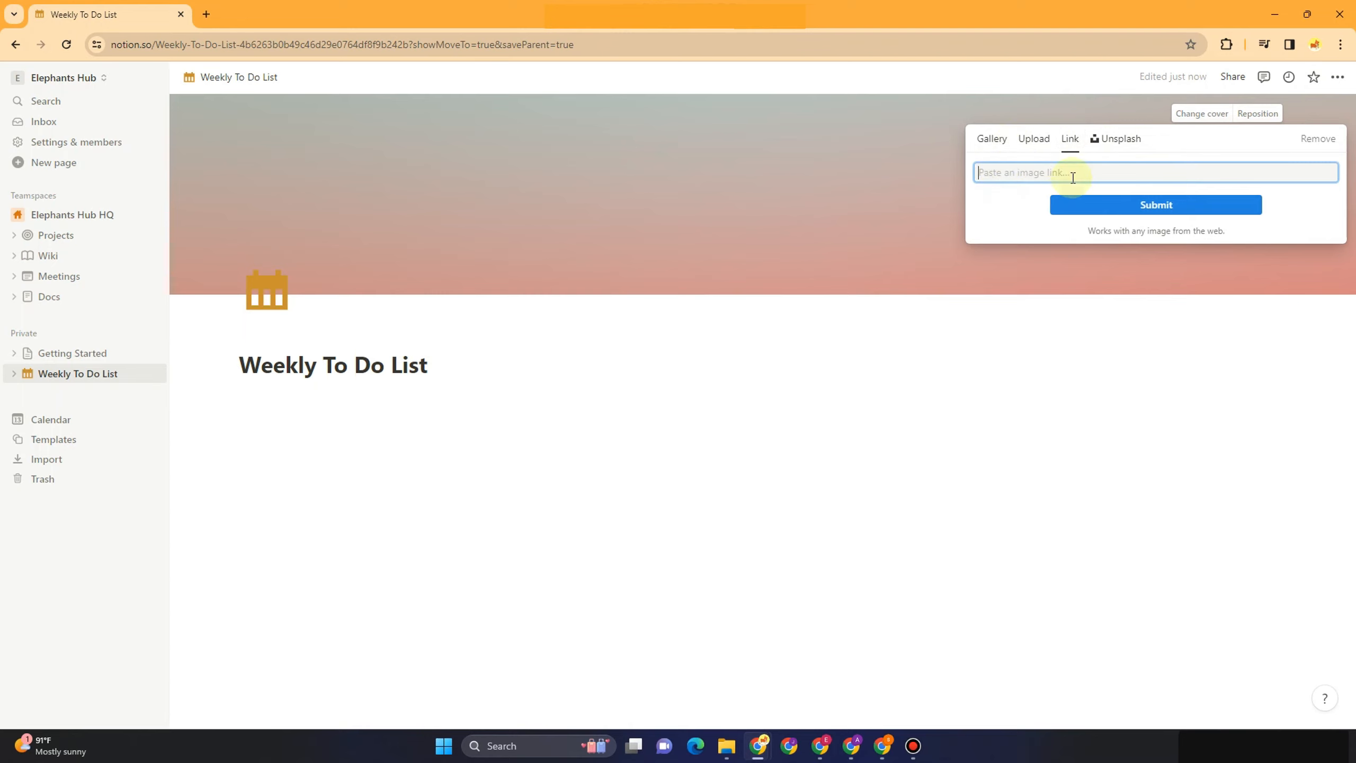
{"action": "left_click", "coordinate": [1105, 148]}
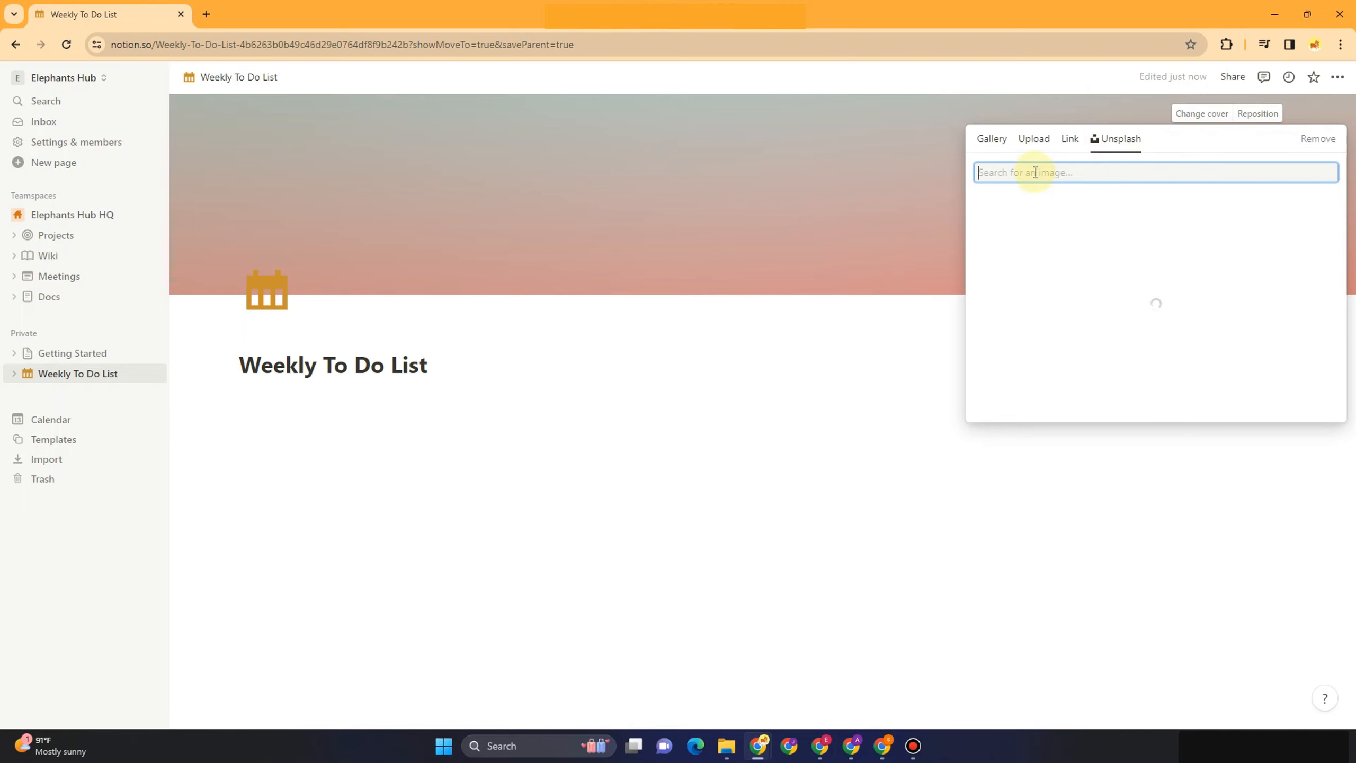
{"action": "type", "text": "to do"}
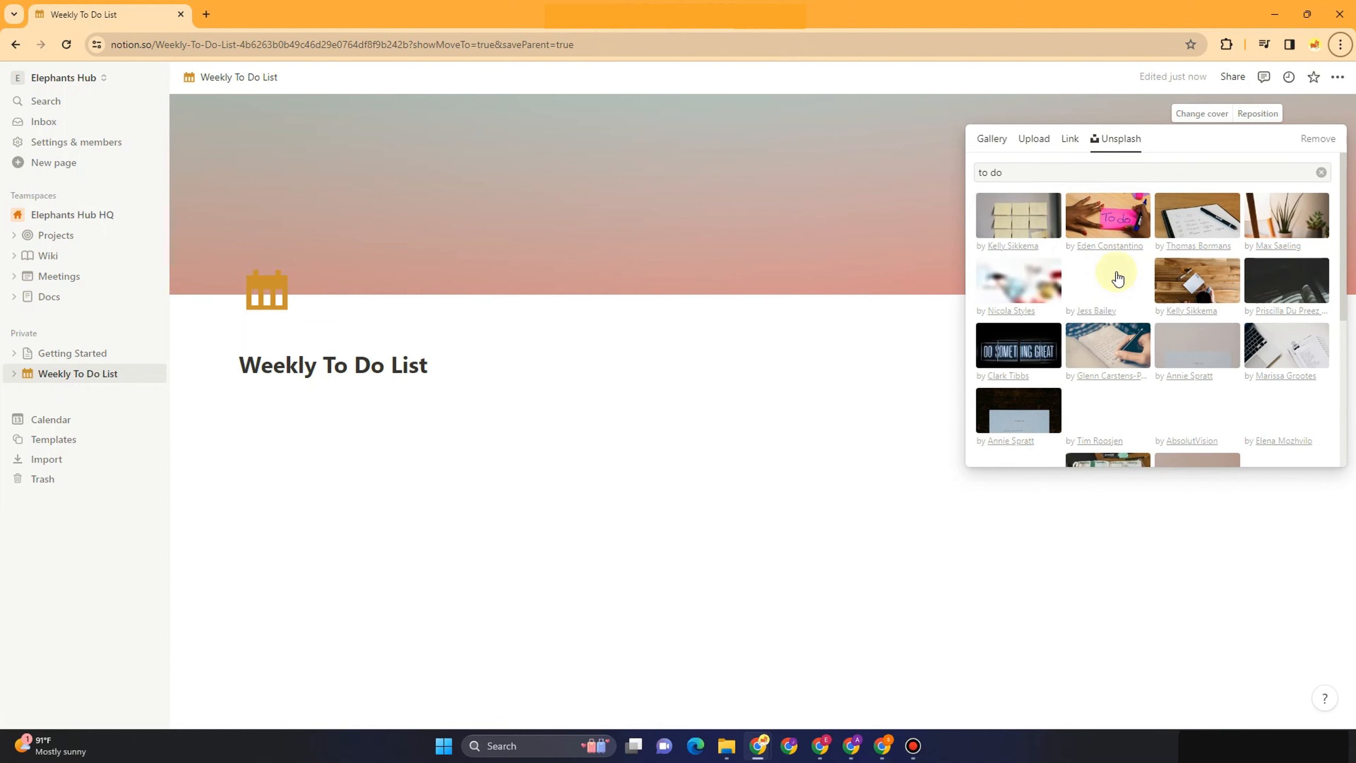
{"action": "scroll", "coordinate": [1261, 390], "scroll_direction": "down", "scroll_amount": 4}
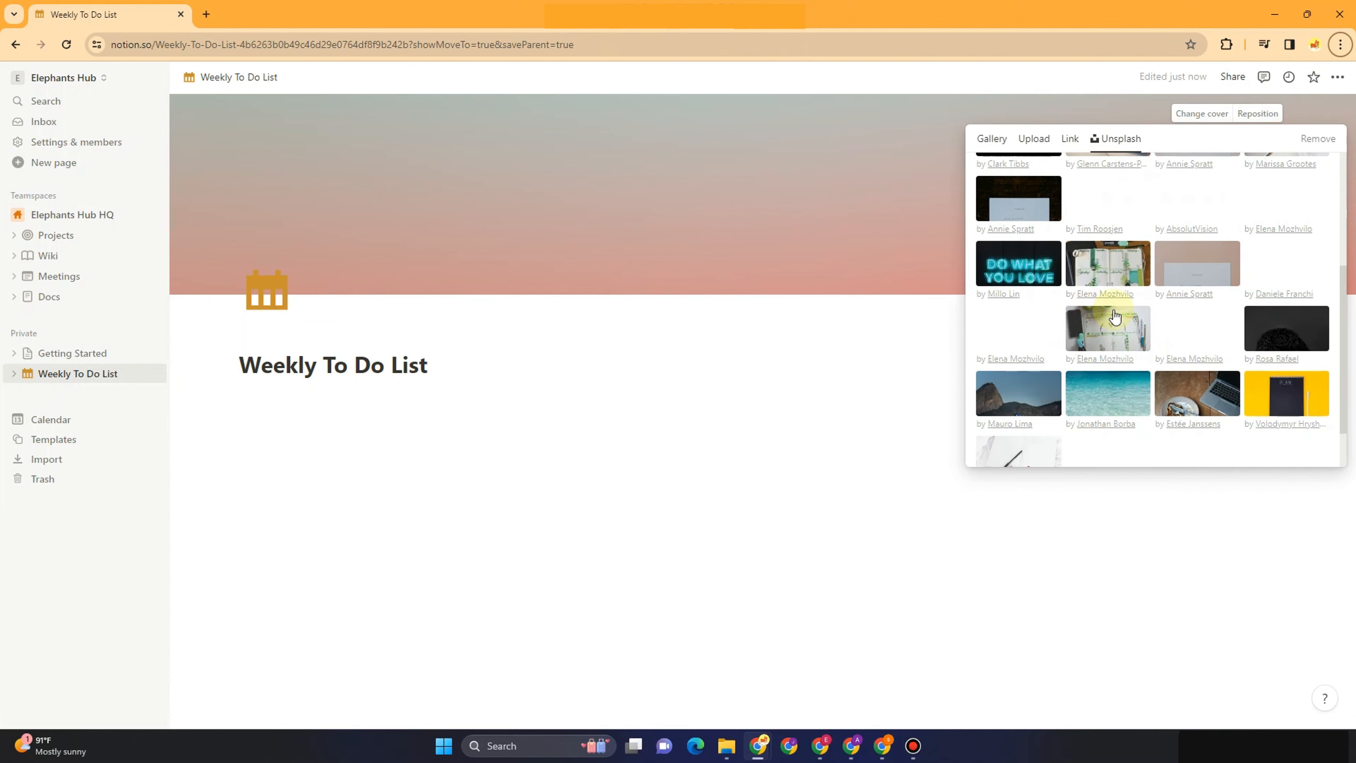
{"action": "scroll", "coordinate": [997, 241], "scroll_direction": "up", "scroll_amount": 4}
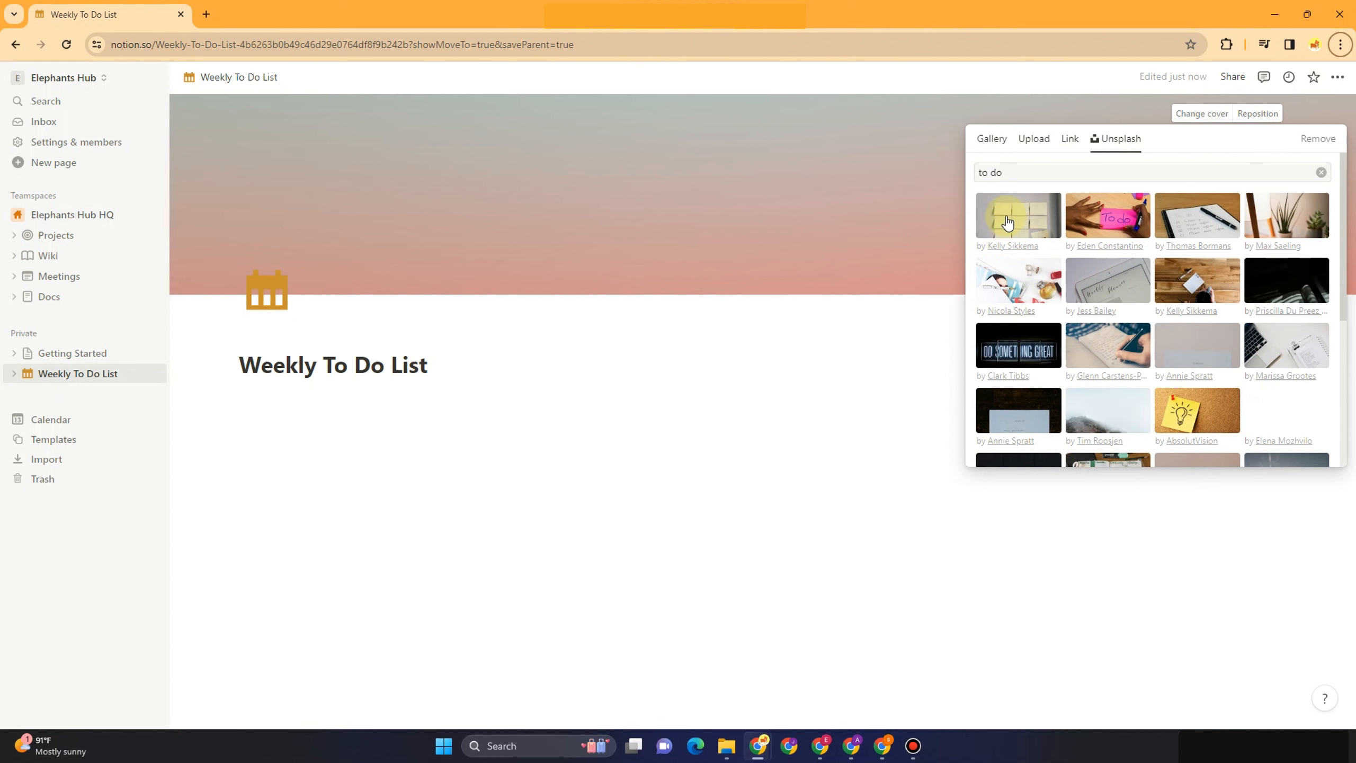
{"action": "scroll", "coordinate": [1294, 374], "scroll_direction": "down", "scroll_amount": 4}
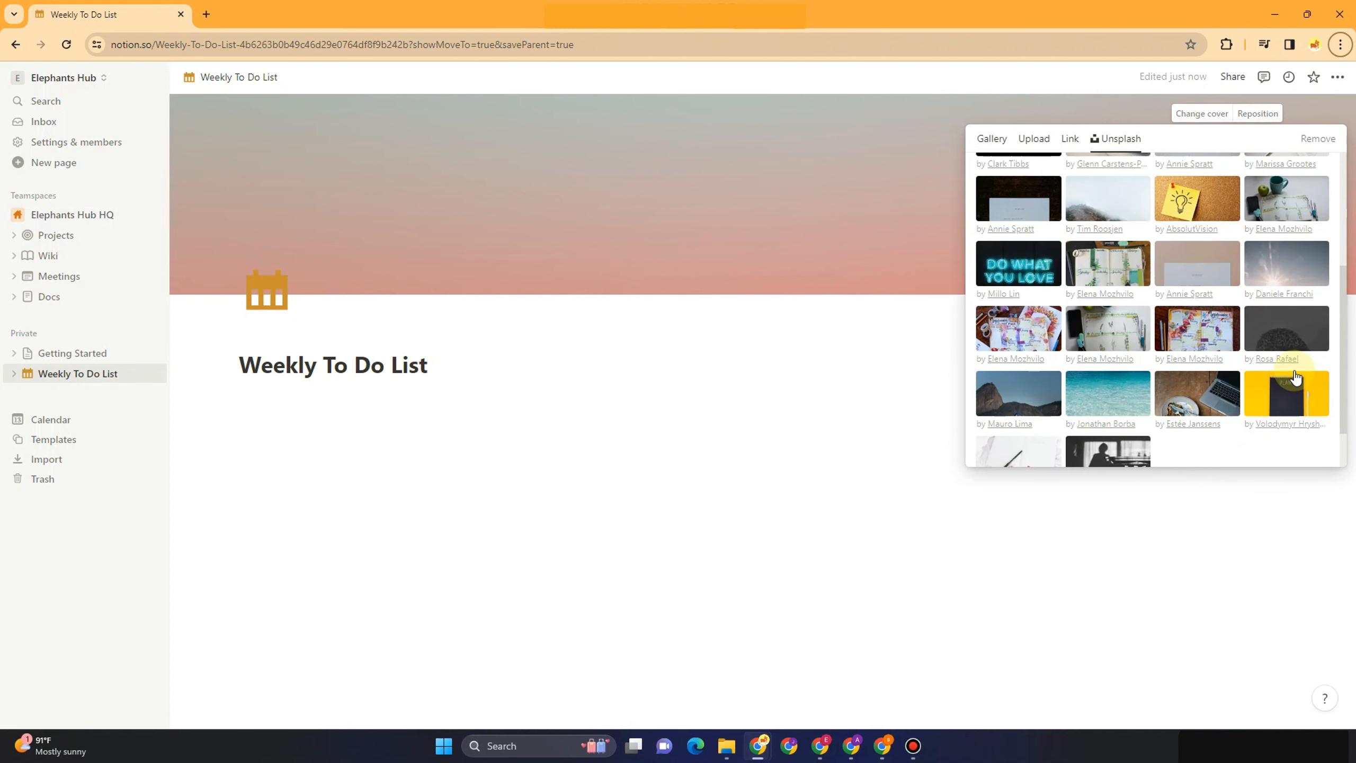
{"action": "scroll", "coordinate": [1162, 312], "scroll_direction": "up", "scroll_amount": 4}
{"action": "left_click", "coordinate": [1018, 210]}
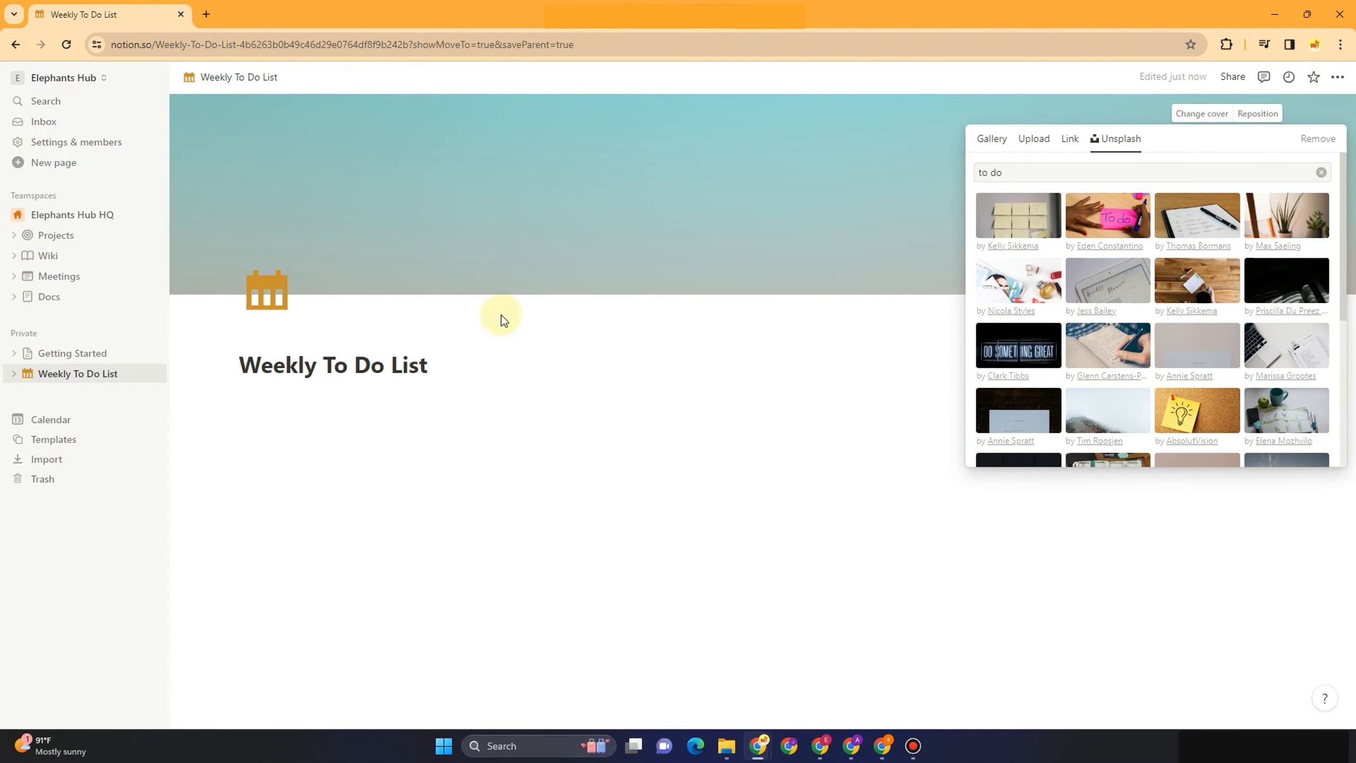
Load pinterest.ph in a new browser tab, then return to the Notion page
{"action": "left_click", "coordinate": [209, 15]}
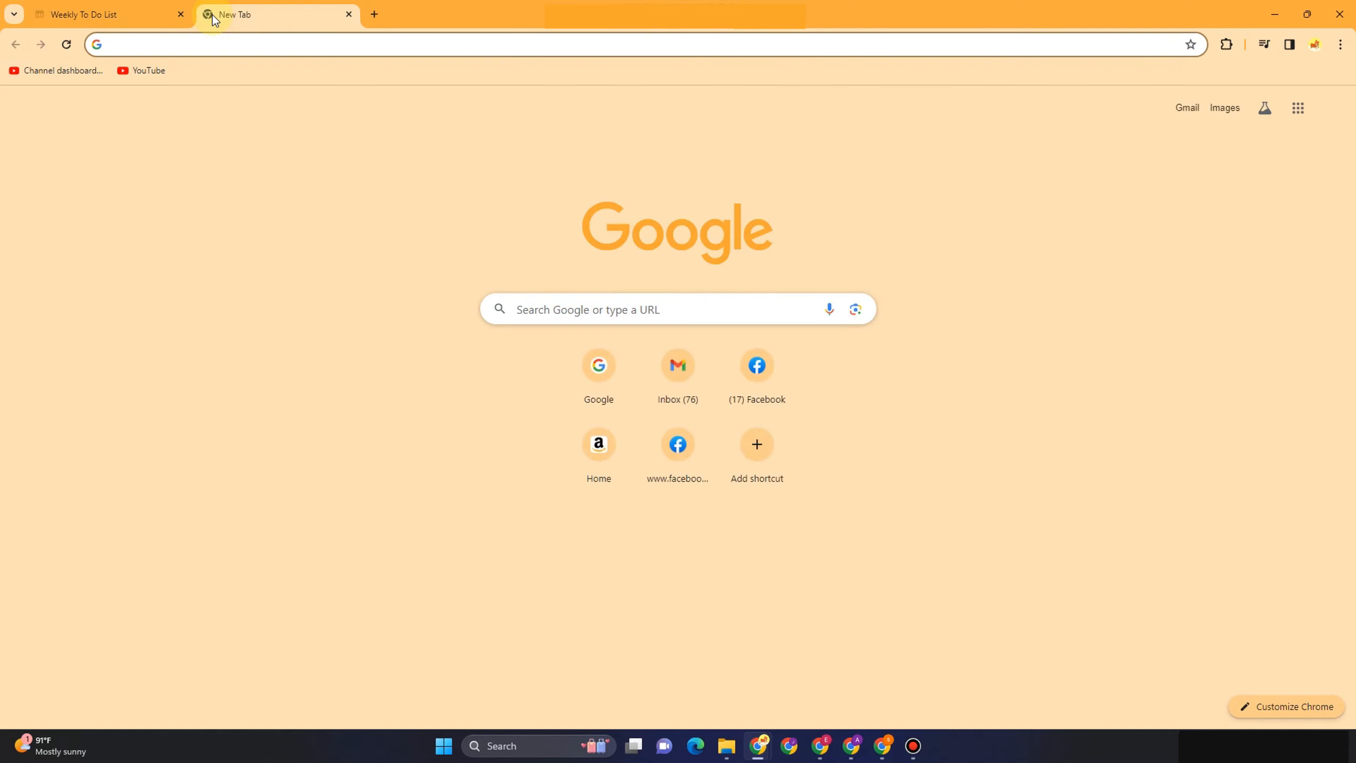
{"action": "type", "text": "pinterest.ph"}
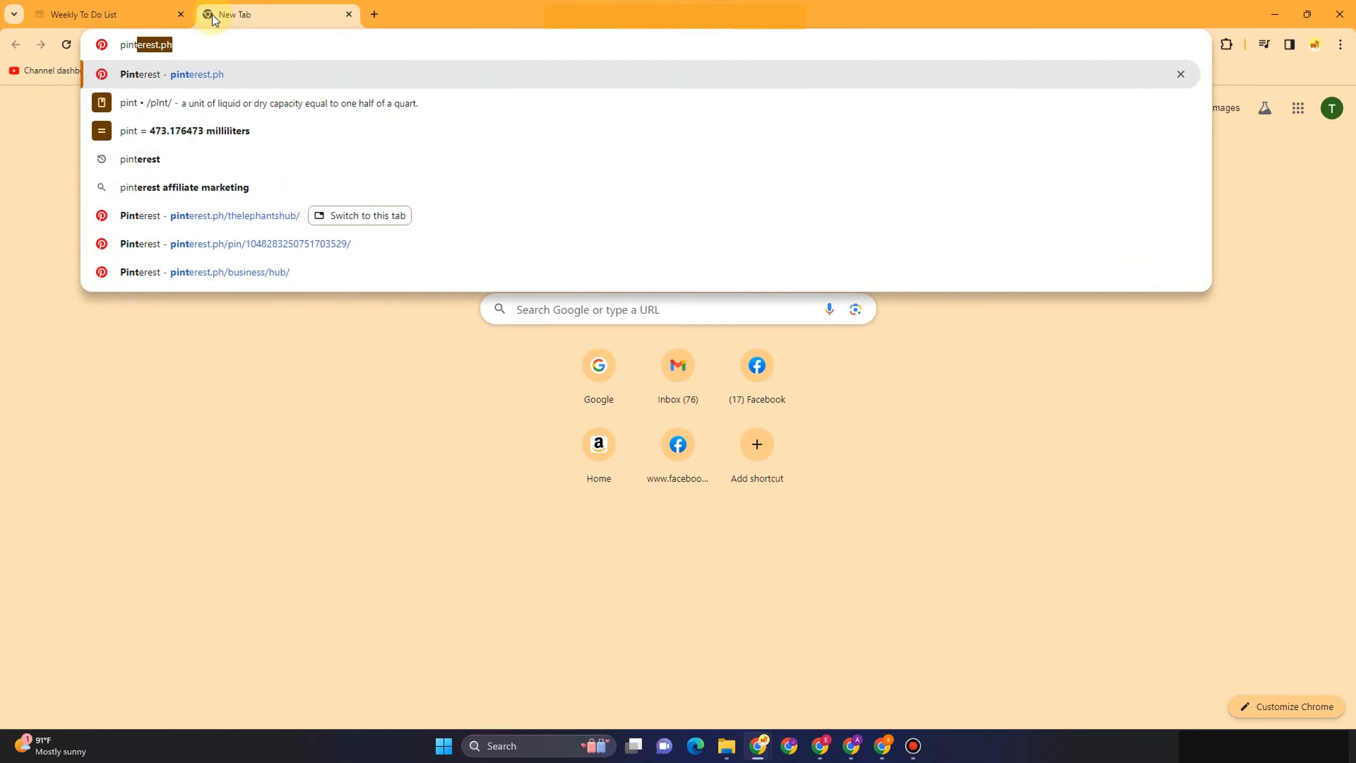
{"action": "key", "text": "Return"}
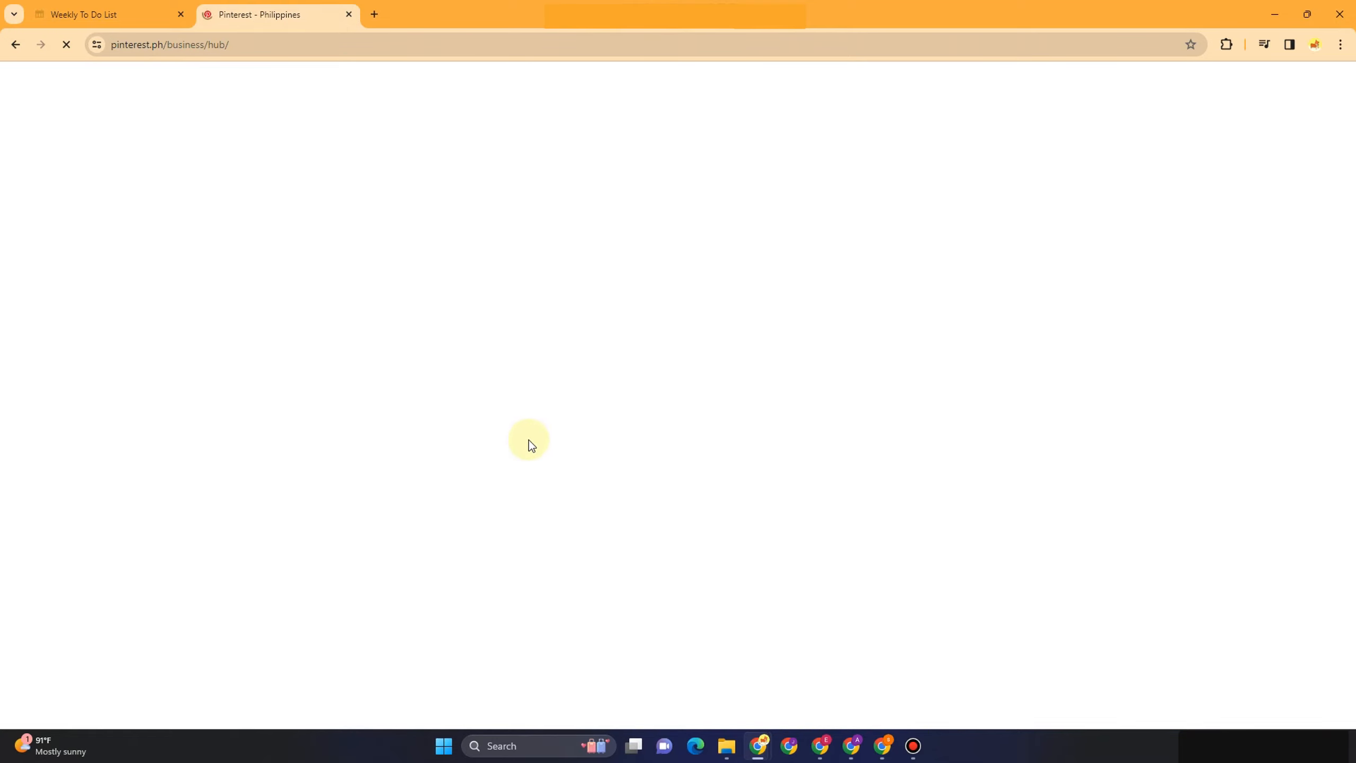
{"action": "key", "text": "ctrl+shift+Tab"}
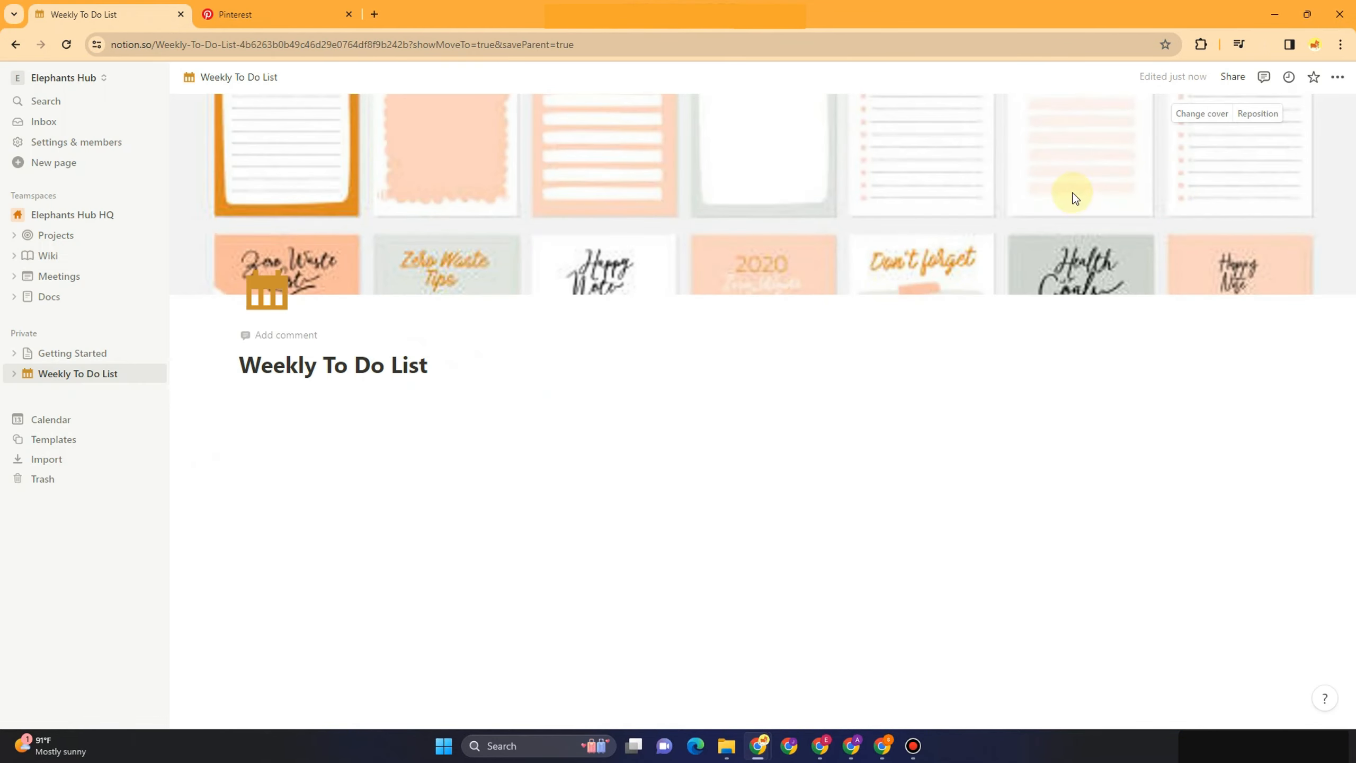
Reposition the cover upward to frame the lined planner sheets and add a comment box under the title
{"action": "left_click", "coordinate": [1250, 115]}
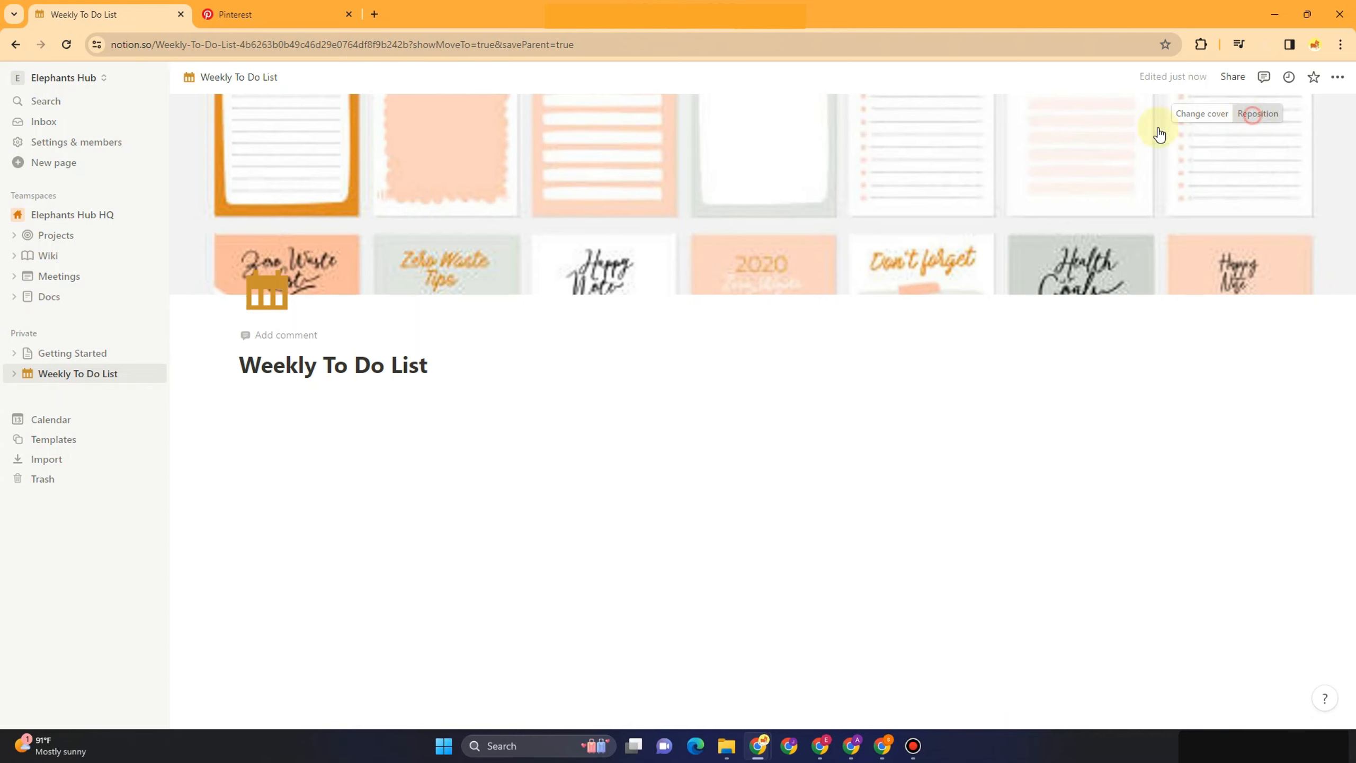
{"action": "left_click_drag", "start_coordinate": [1044, 200], "coordinate": [1047, 90]}
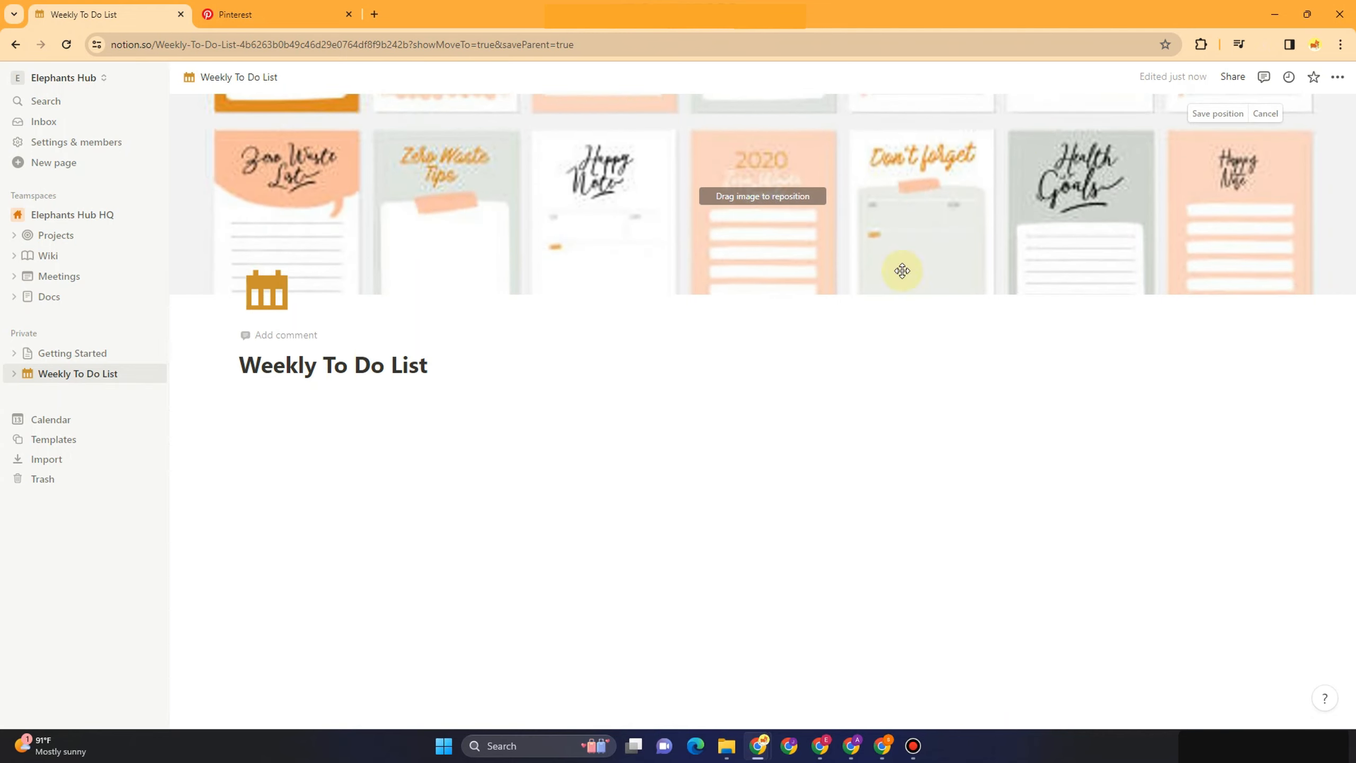
{"action": "left_click", "coordinate": [1215, 115]}
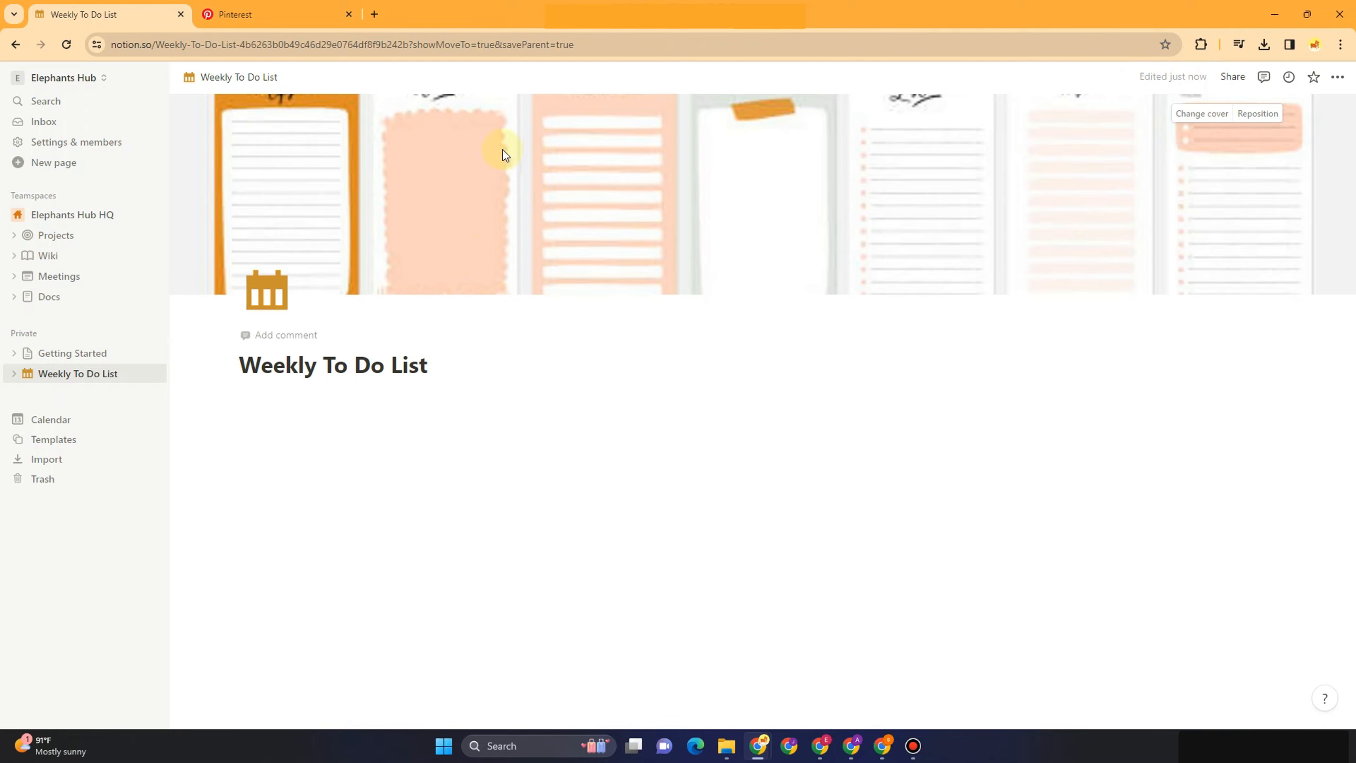
{"action": "left_click", "coordinate": [310, 335]}
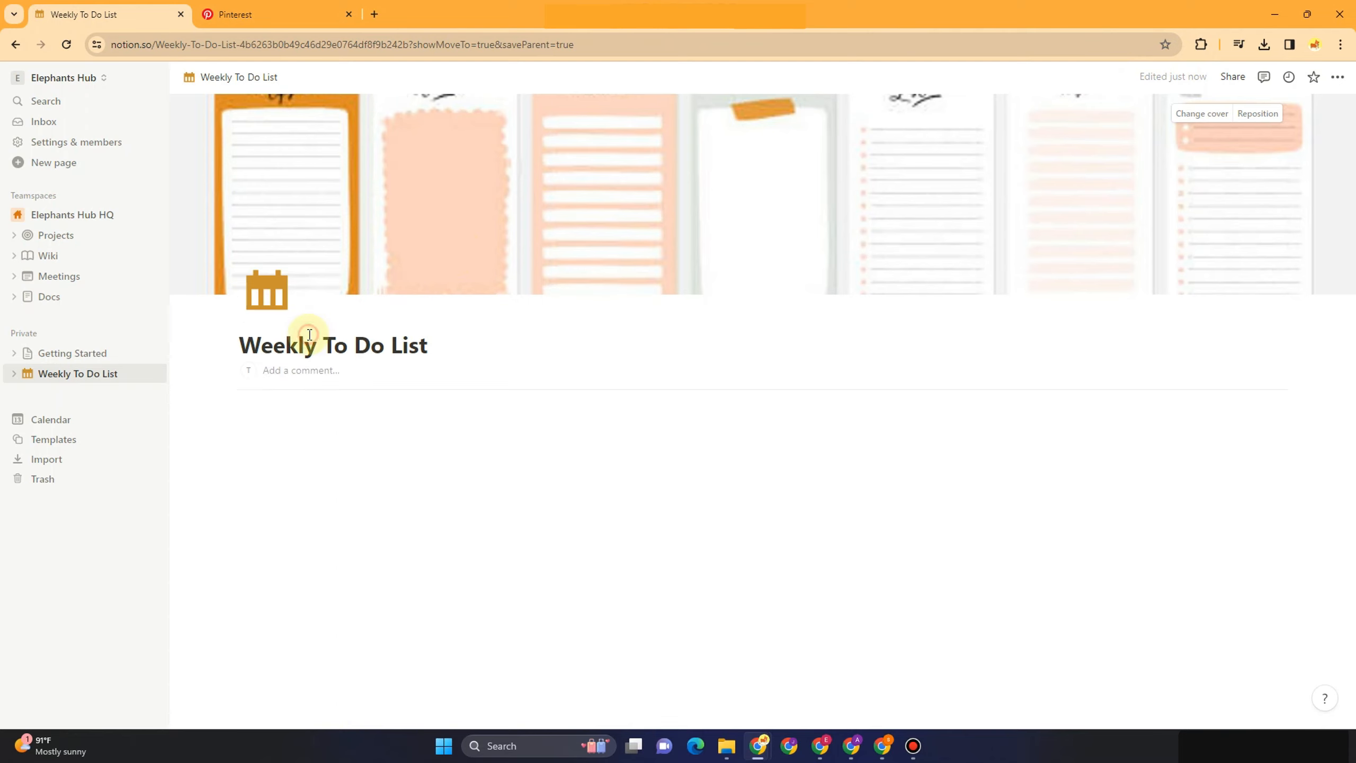
Add the comment 'My Life My Rules!!' under the title and start a new block with '/'
{"action": "left_click", "coordinate": [316, 373]}
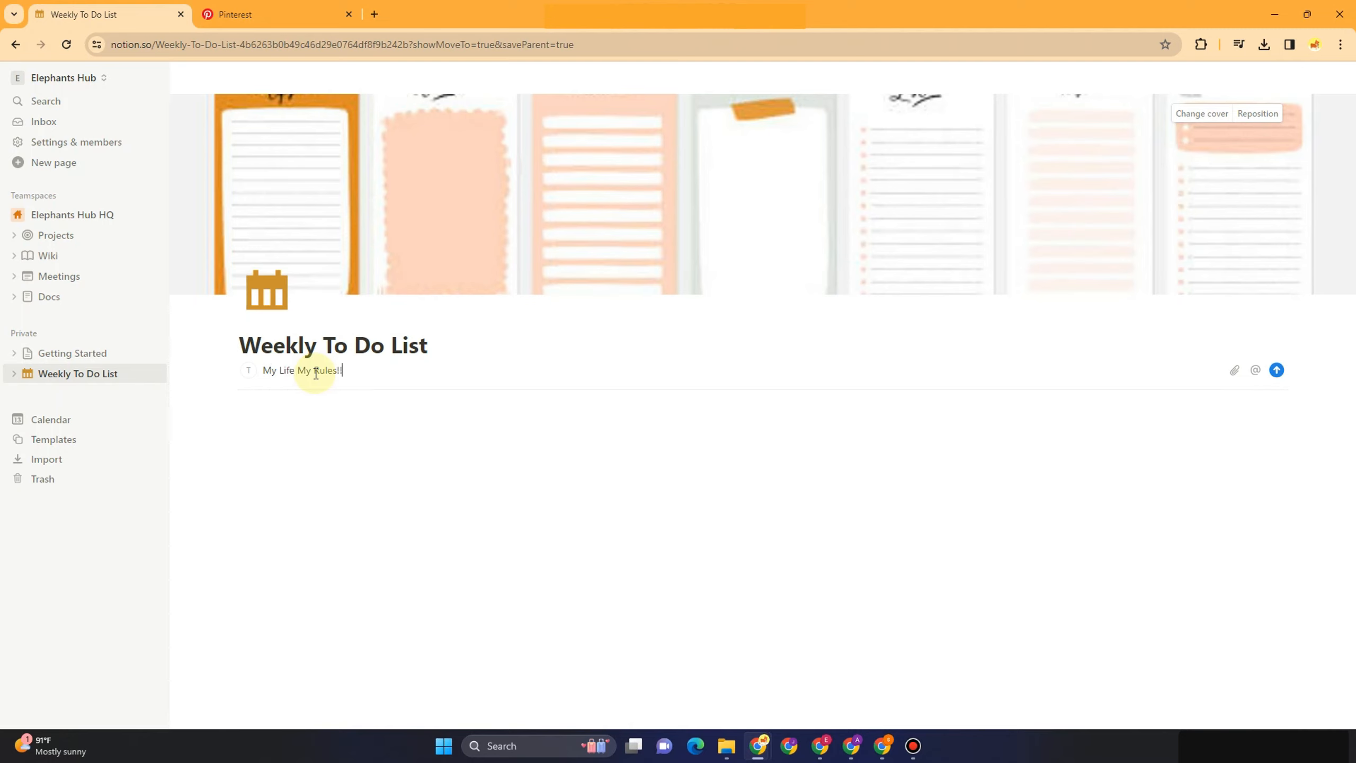
{"action": "left_click", "coordinate": [319, 447]}
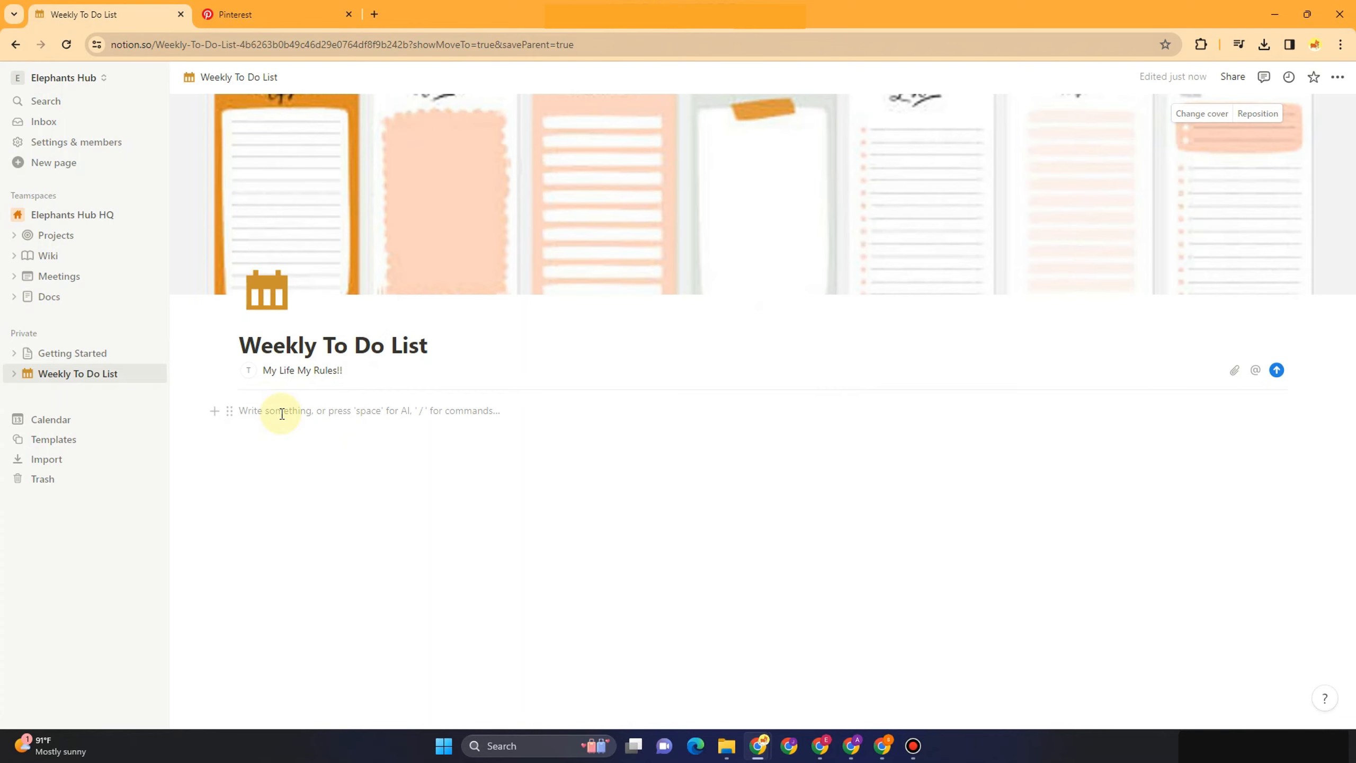
{"action": "type", "text": "/"}
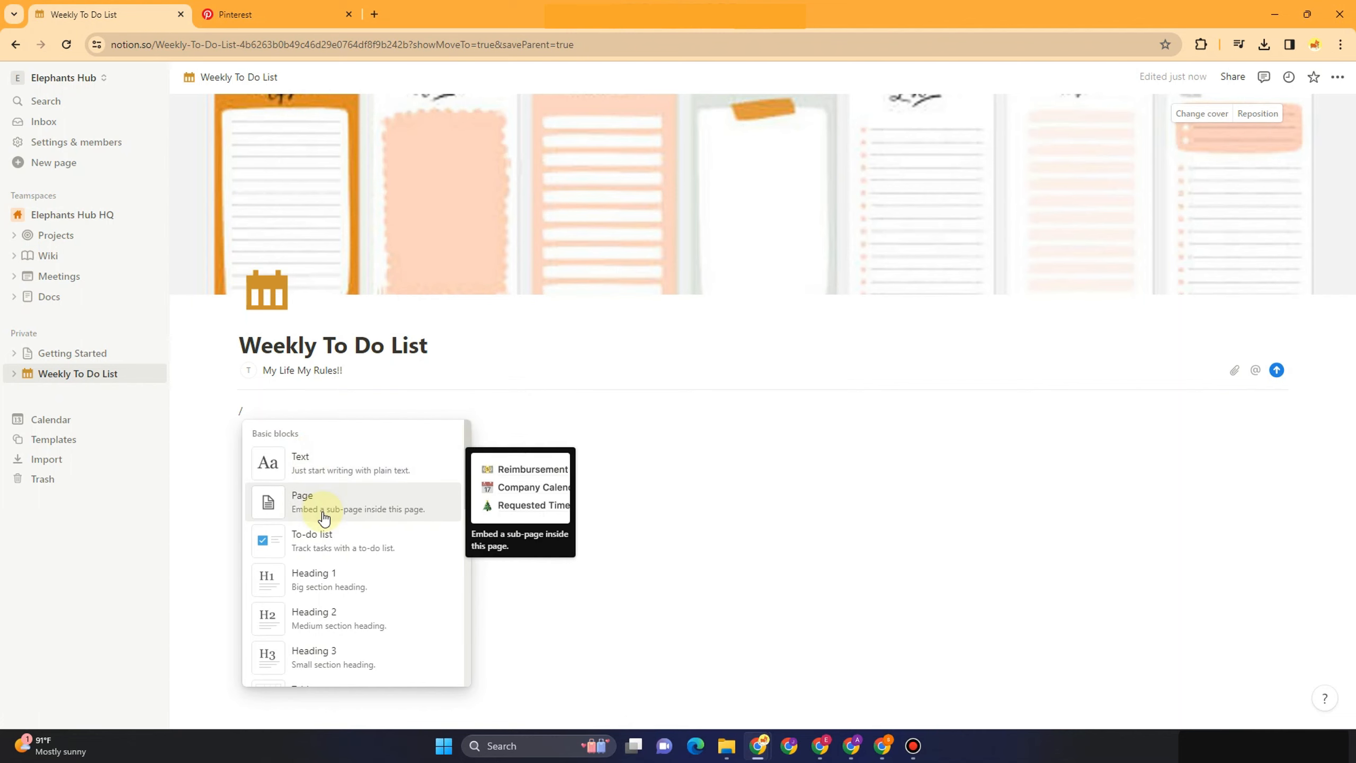
Insert a Table view database block from the slash menu's Database section
{"action": "scroll", "coordinate": [333, 558], "scroll_direction": "down", "scroll_amount": 1}
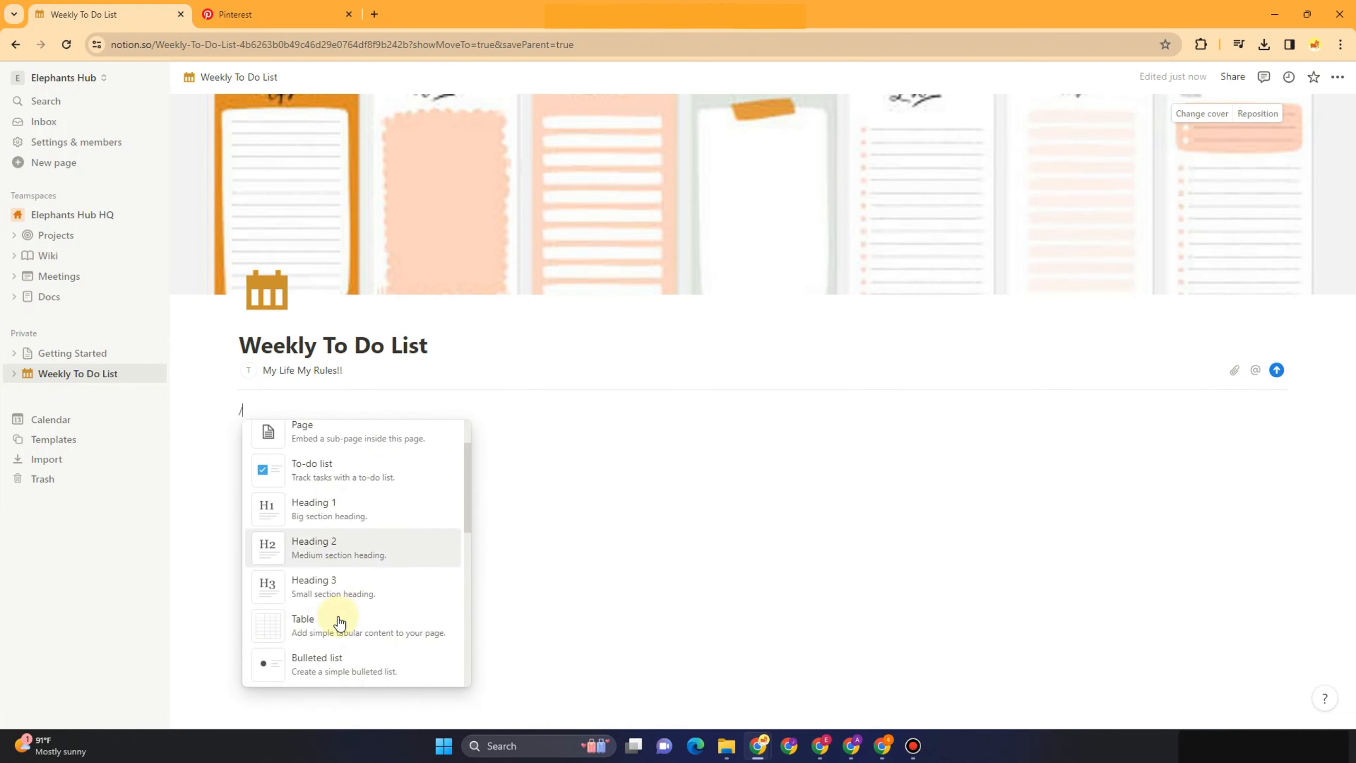
{"action": "scroll", "coordinate": [337, 623], "scroll_direction": "down", "scroll_amount": 2}
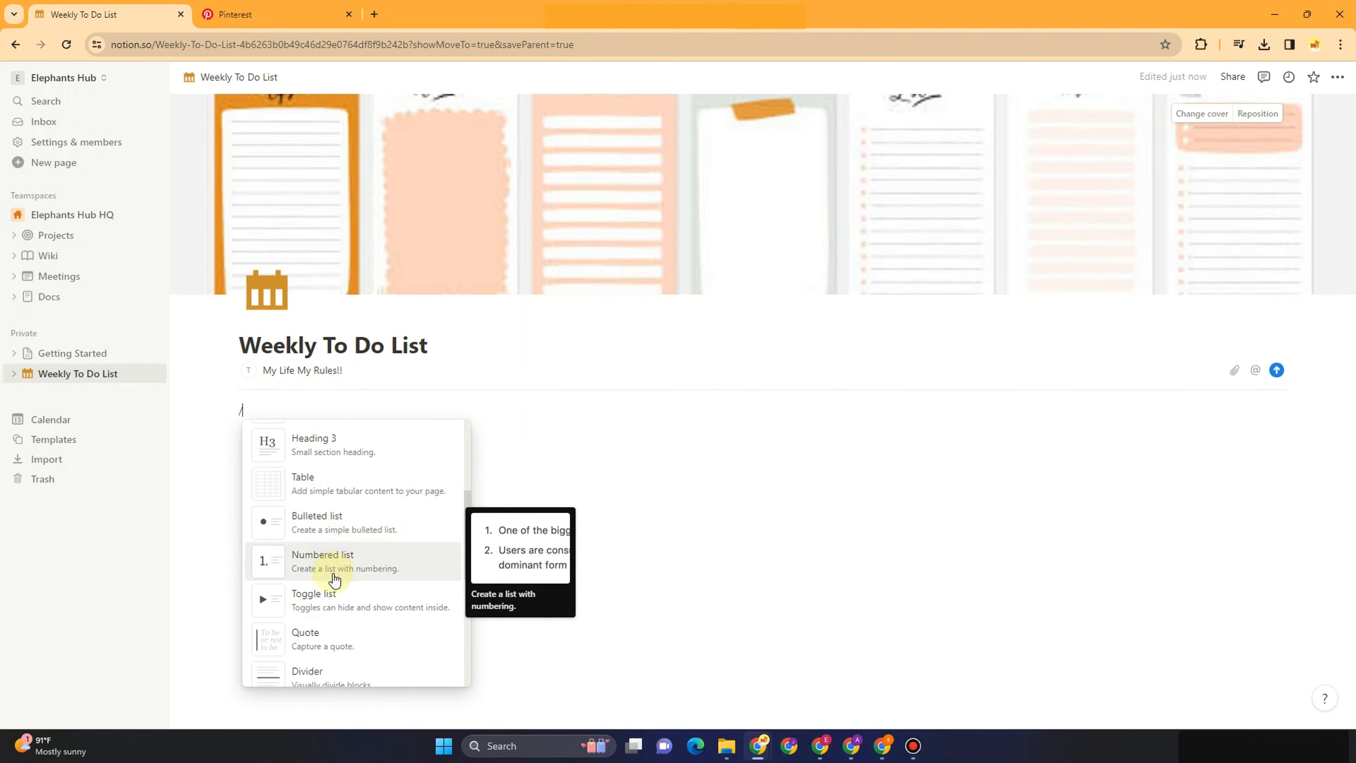
{"action": "scroll", "coordinate": [328, 571], "scroll_direction": "down", "scroll_amount": 2}
{"action": "scroll", "coordinate": [327, 599], "scroll_direction": "down", "scroll_amount": 3}
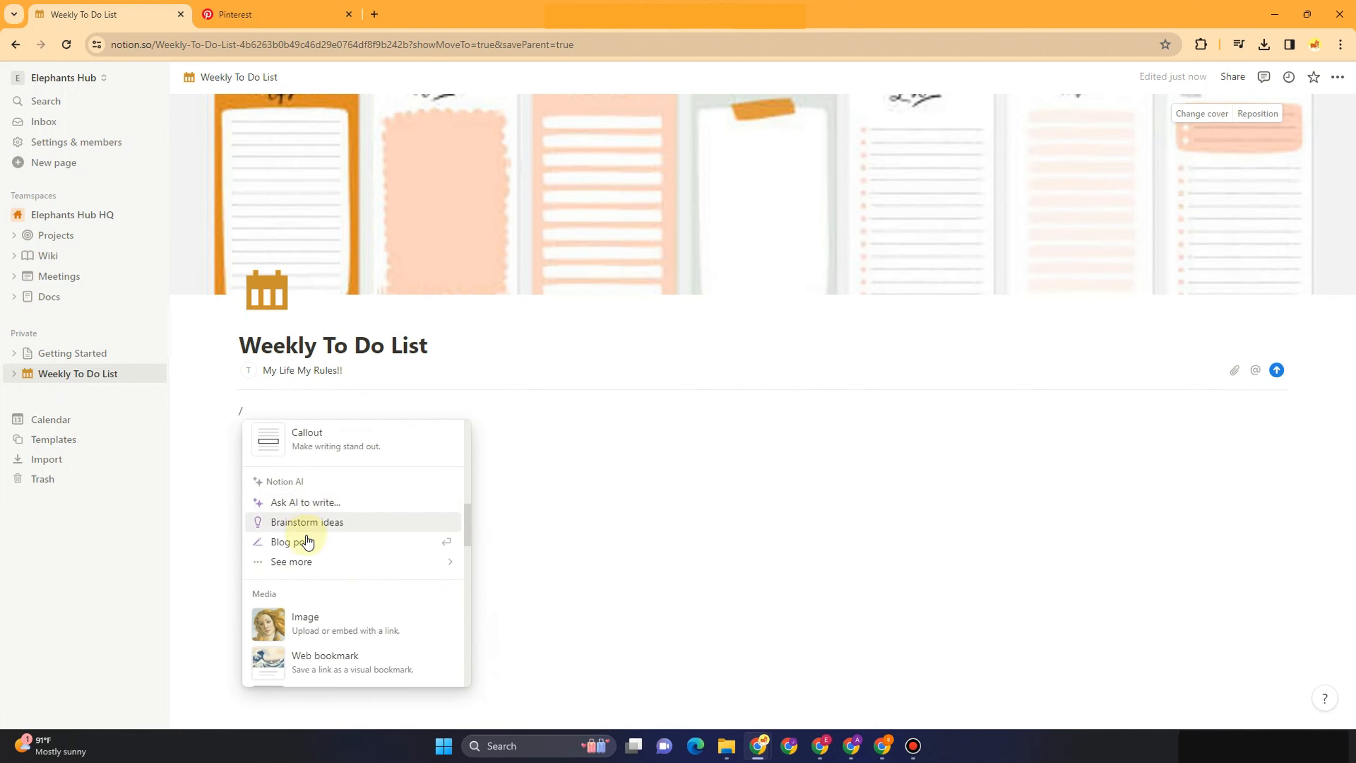
{"action": "scroll", "coordinate": [320, 574], "scroll_direction": "down", "scroll_amount": 3}
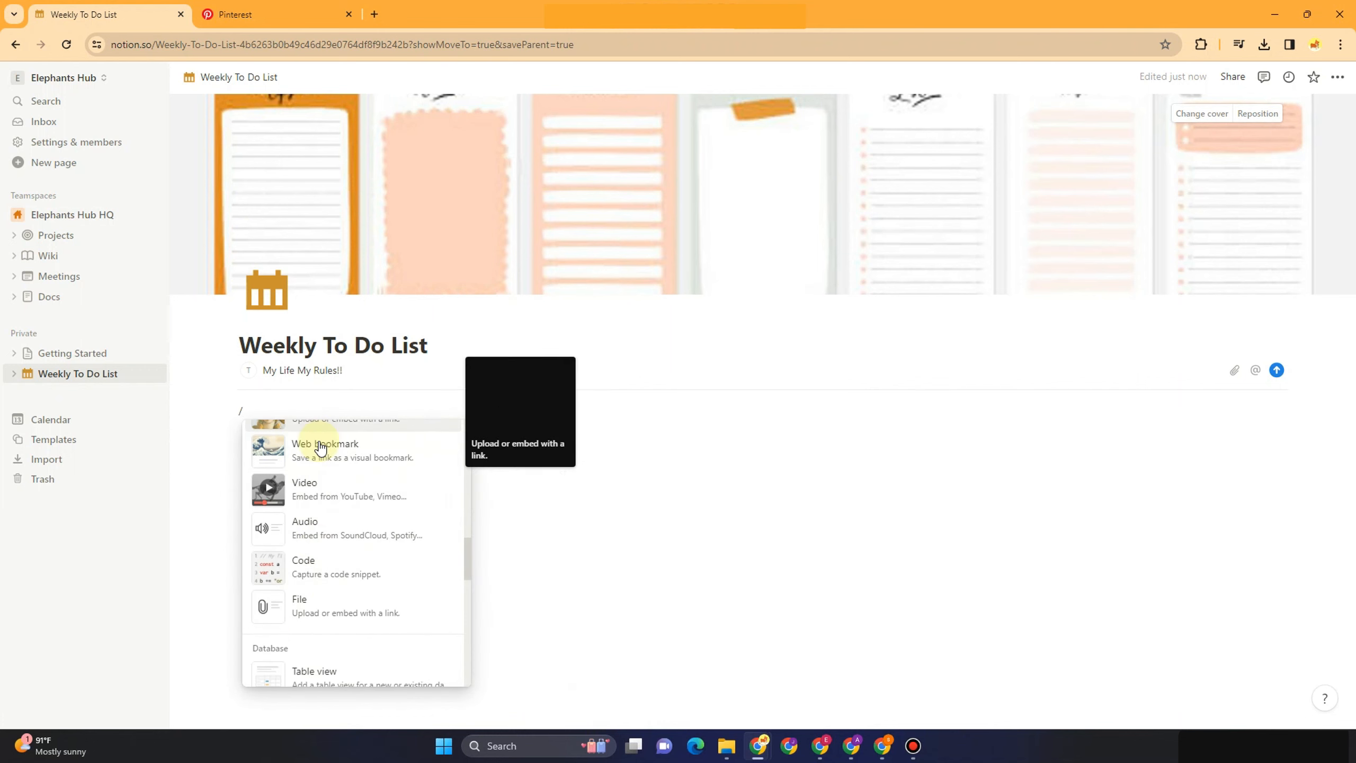
{"action": "scroll", "coordinate": [332, 555], "scroll_direction": "down", "scroll_amount": 1}
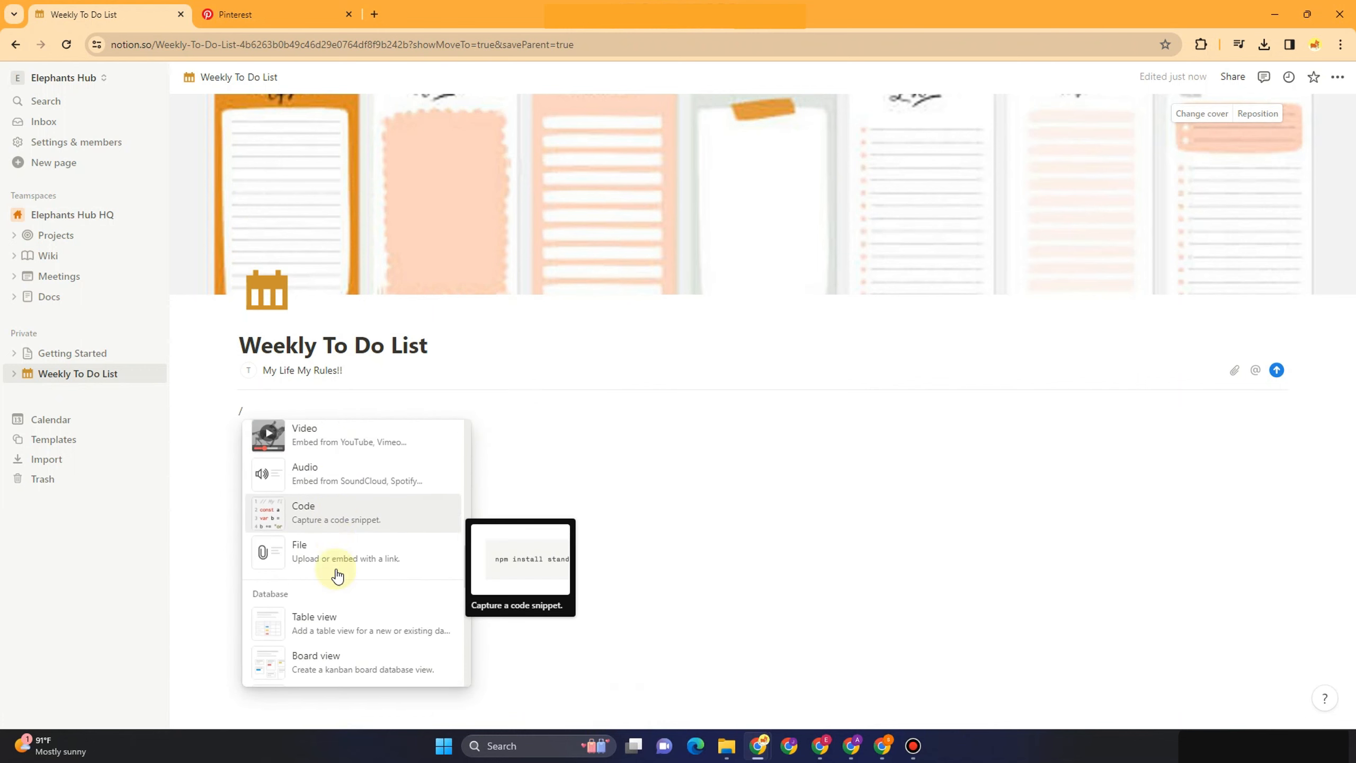
{"action": "scroll", "coordinate": [339, 580], "scroll_direction": "down", "scroll_amount": 1}
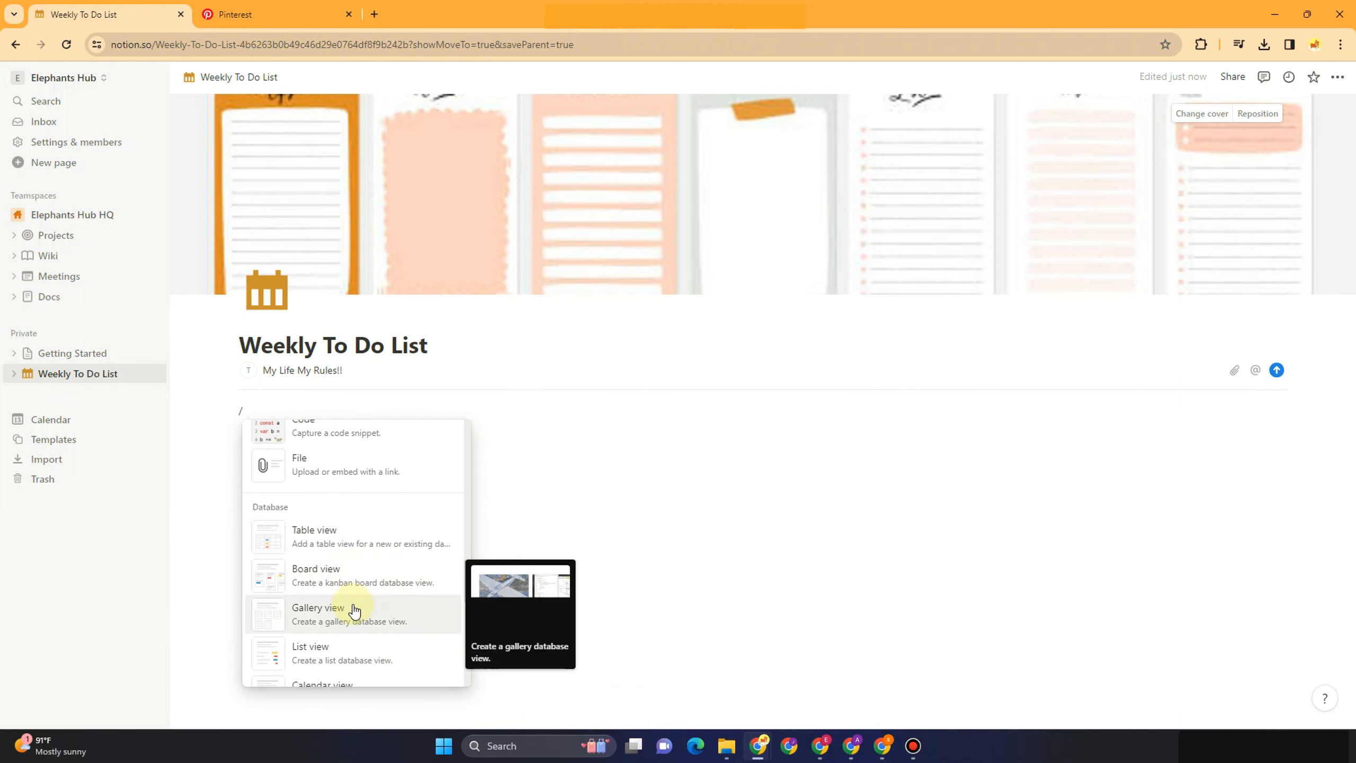
{"action": "scroll", "coordinate": [361, 623], "scroll_direction": "down", "scroll_amount": 2}
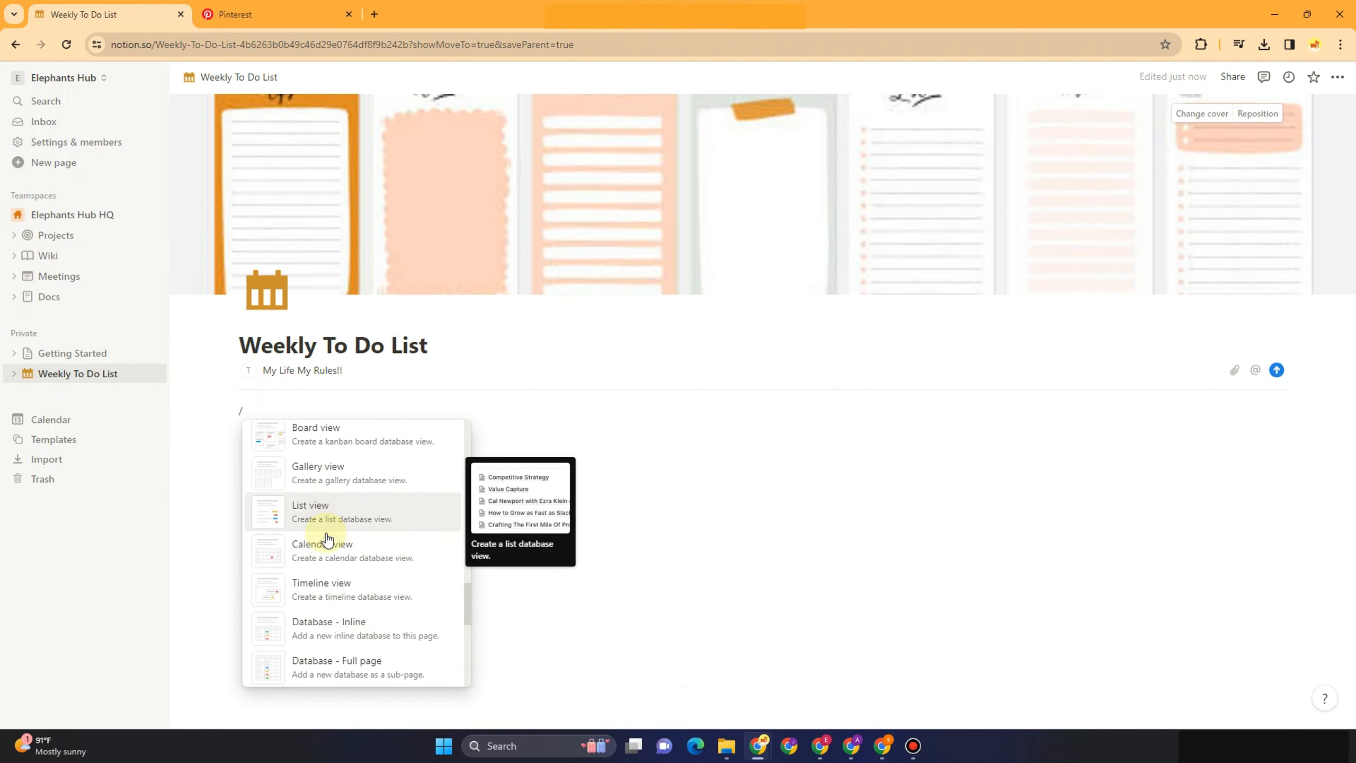
{"action": "scroll", "coordinate": [336, 592], "scroll_direction": "down", "scroll_amount": 2}
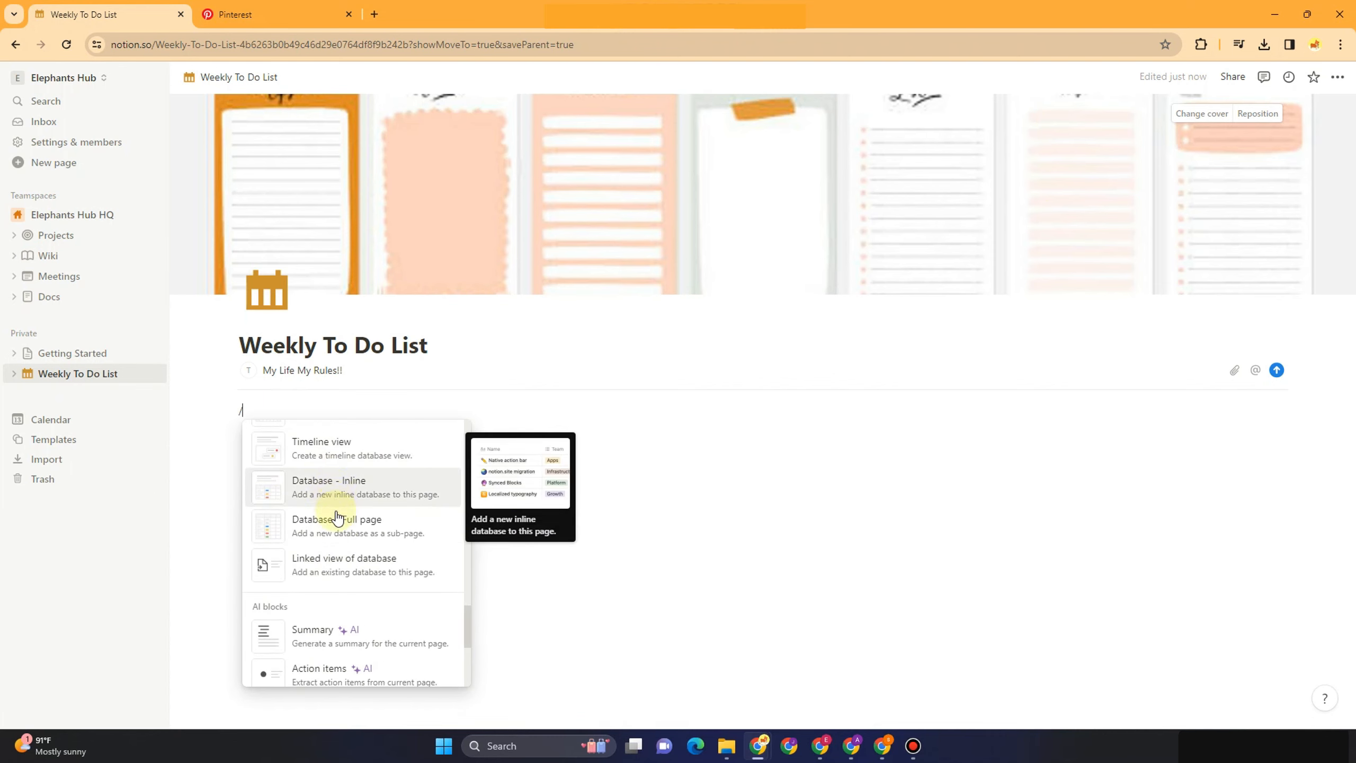
{"action": "scroll", "coordinate": [374, 586], "scroll_direction": "down", "scroll_amount": 1}
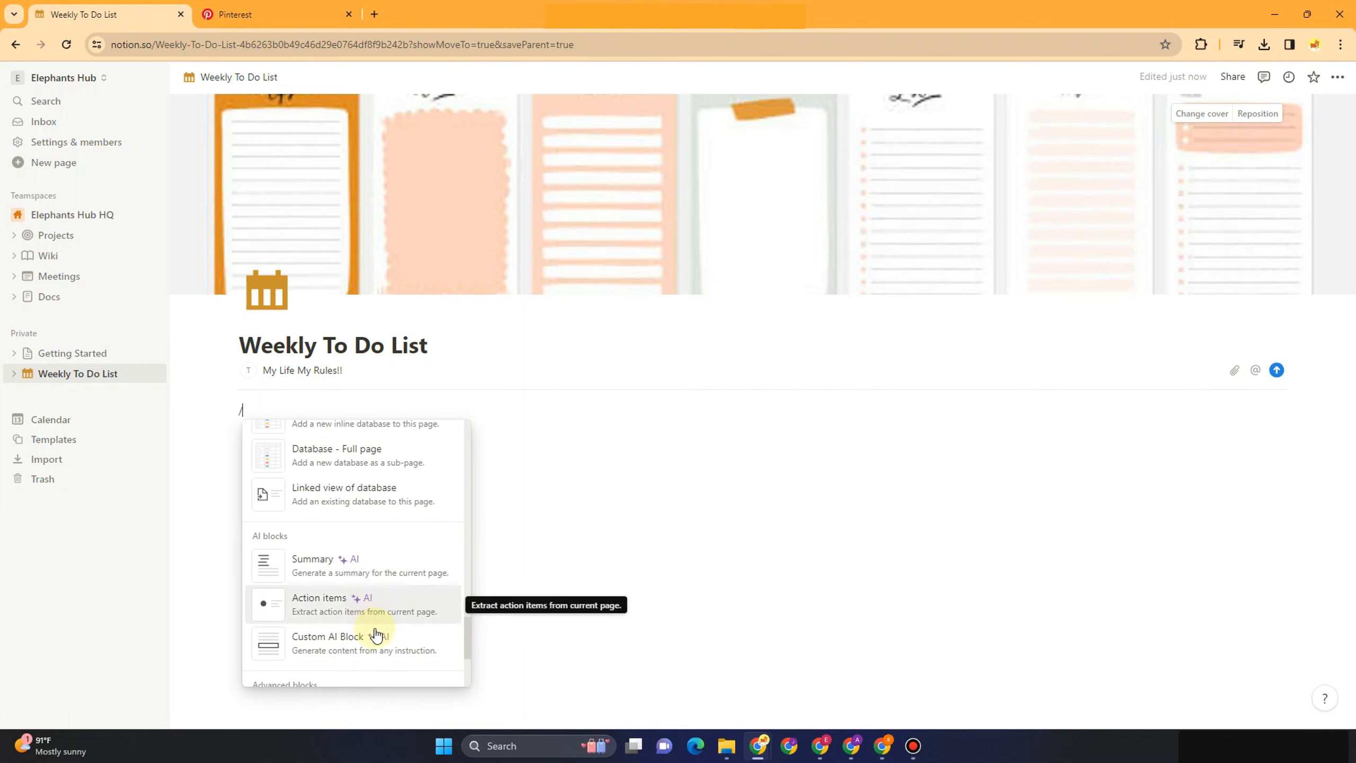
{"action": "scroll", "coordinate": [378, 609], "scroll_direction": "down", "scroll_amount": 2}
{"action": "scroll", "coordinate": [372, 590], "scroll_direction": "down", "scroll_amount": 3}
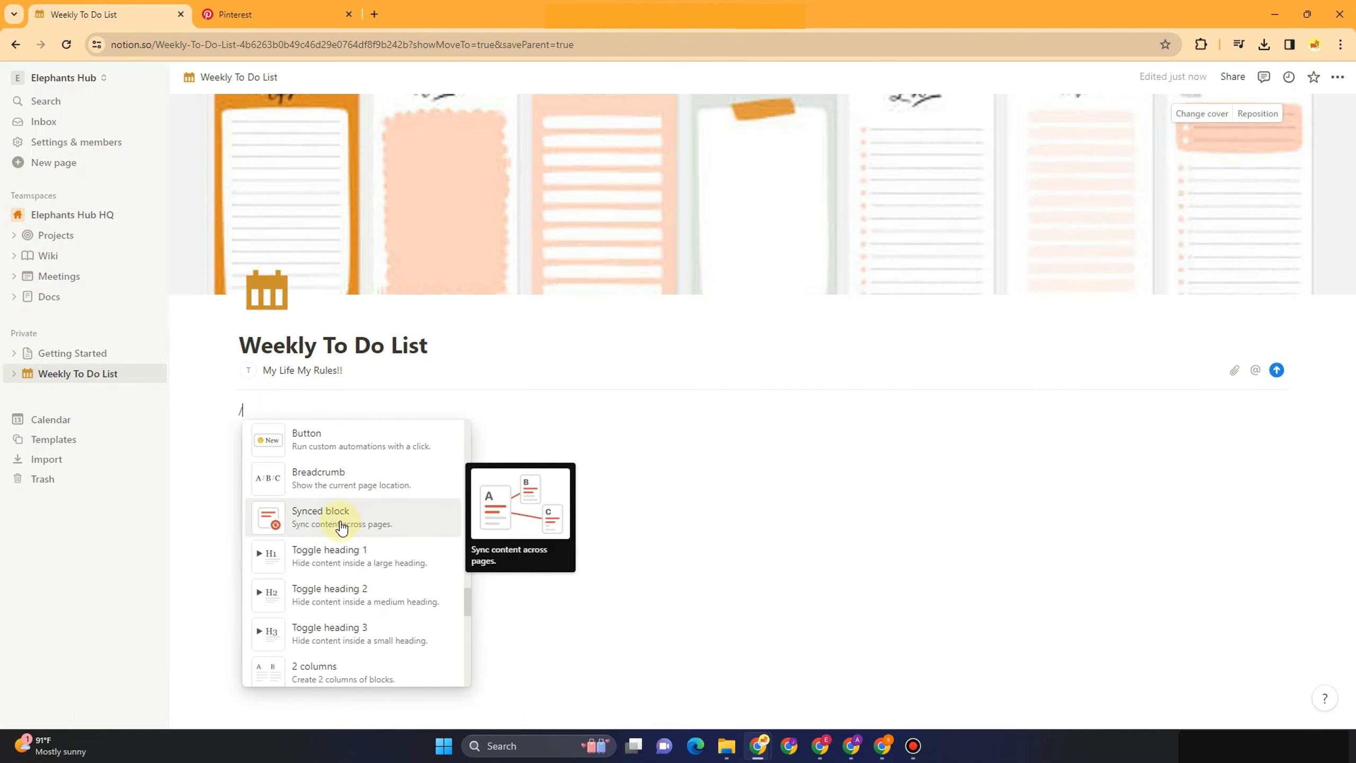
{"action": "scroll", "coordinate": [342, 527], "scroll_direction": "down", "scroll_amount": 6}
{"action": "scroll", "coordinate": [344, 525], "scroll_direction": "up", "scroll_amount": 3}
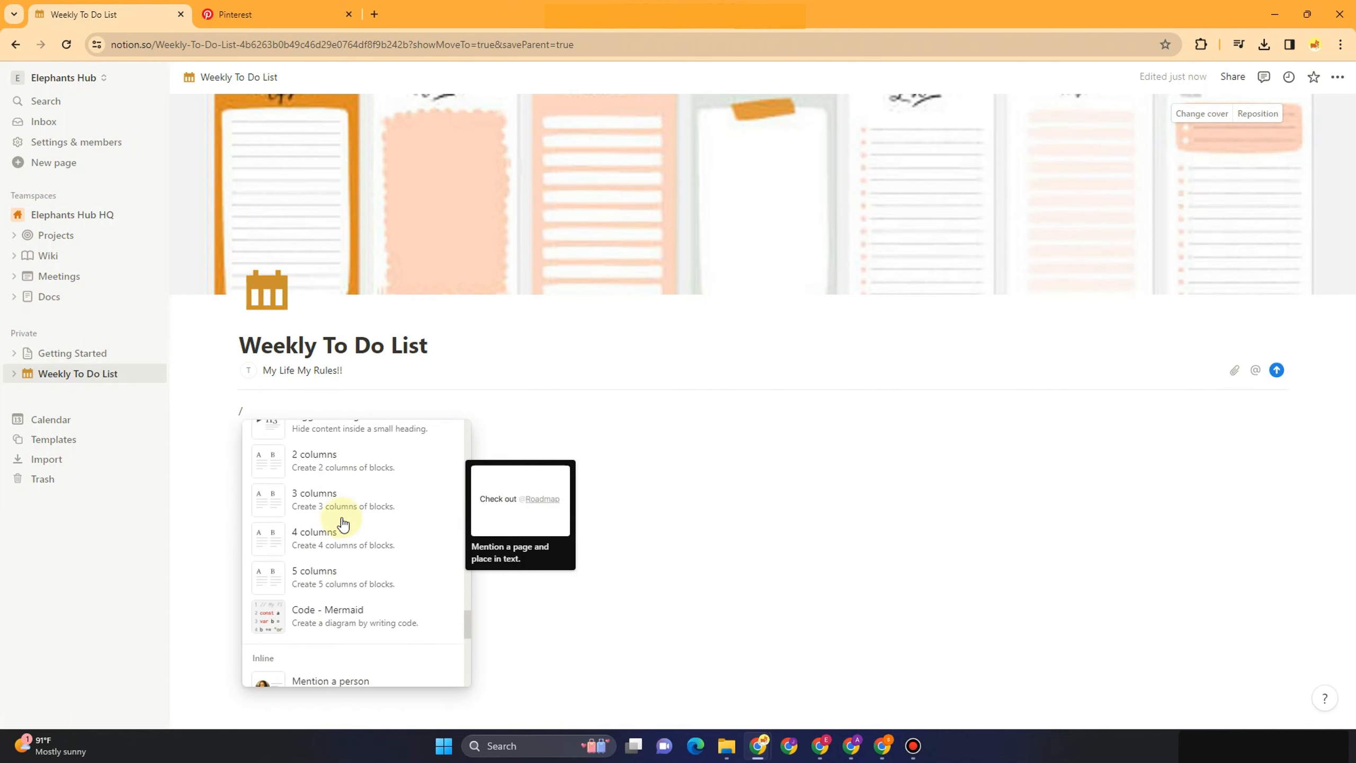
{"action": "scroll", "coordinate": [343, 529], "scroll_direction": "down", "scroll_amount": 15}
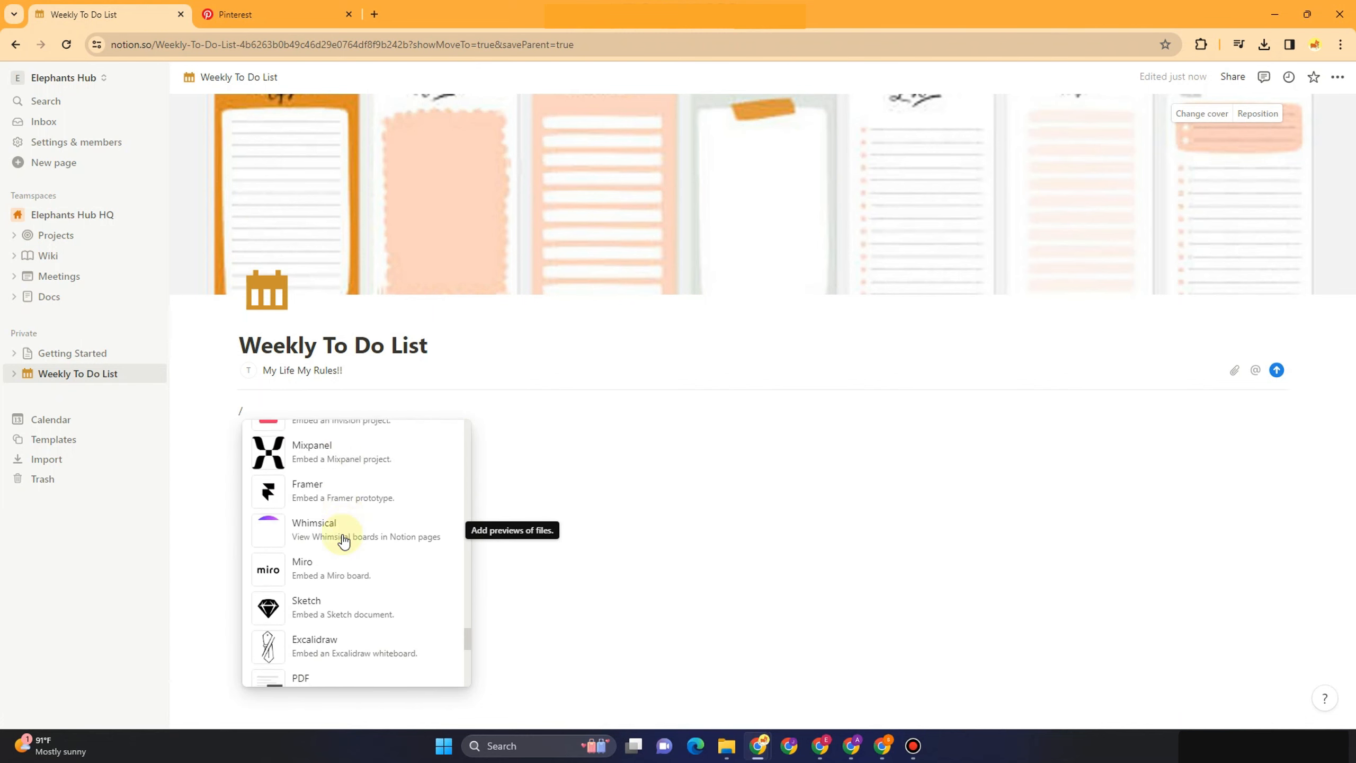
{"action": "scroll", "coordinate": [344, 540], "scroll_direction": "down", "scroll_amount": 10}
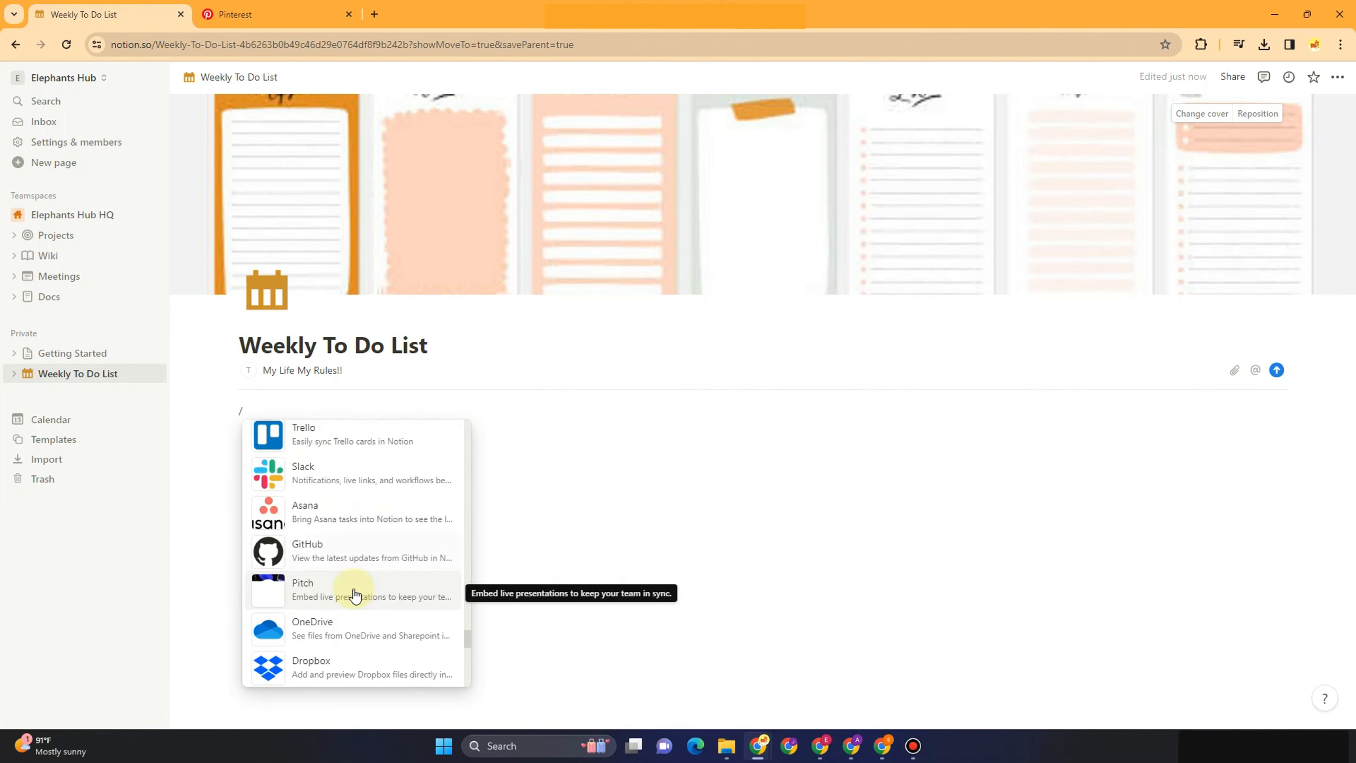
{"action": "scroll", "coordinate": [354, 595], "scroll_direction": "down", "scroll_amount": 12}
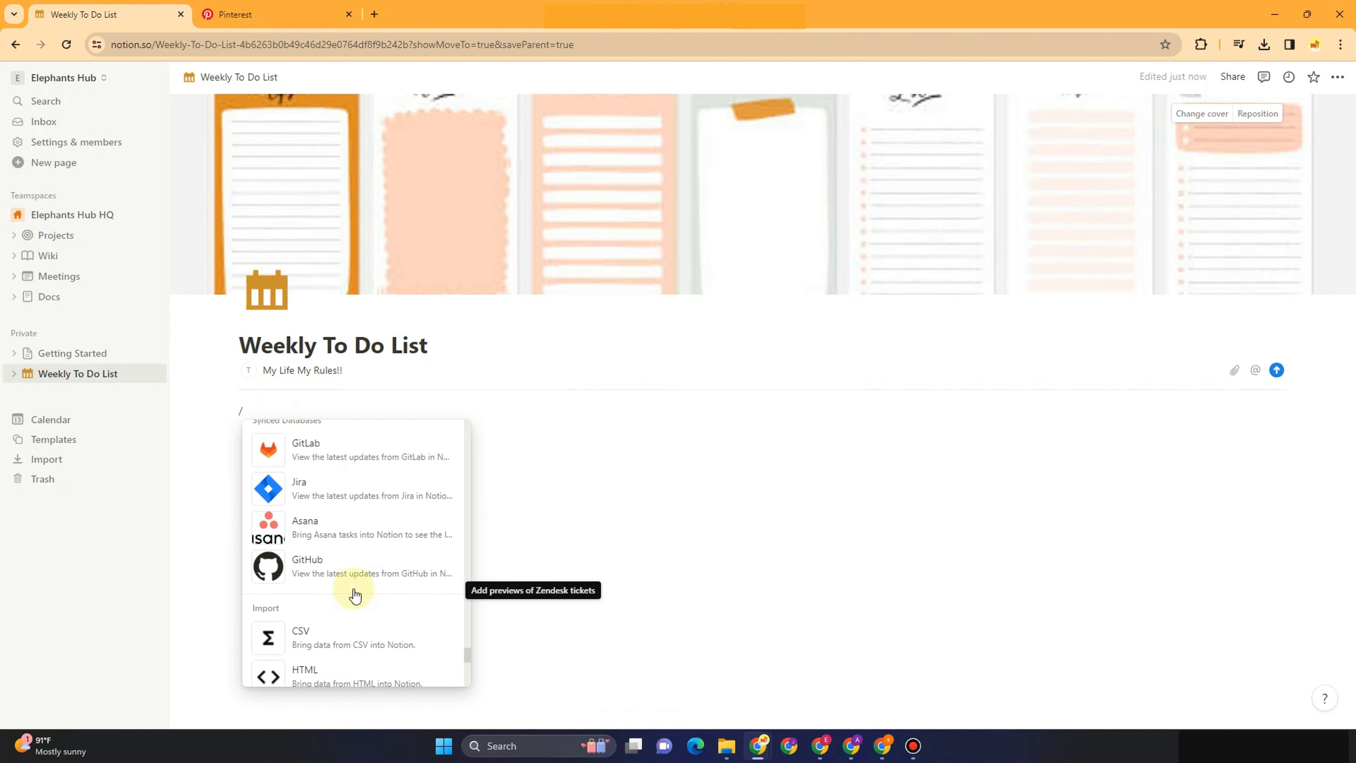
{"action": "scroll", "coordinate": [354, 595], "scroll_direction": "up", "scroll_amount": 4}
{"action": "scroll", "coordinate": [359, 595], "scroll_direction": "down", "scroll_amount": 12}
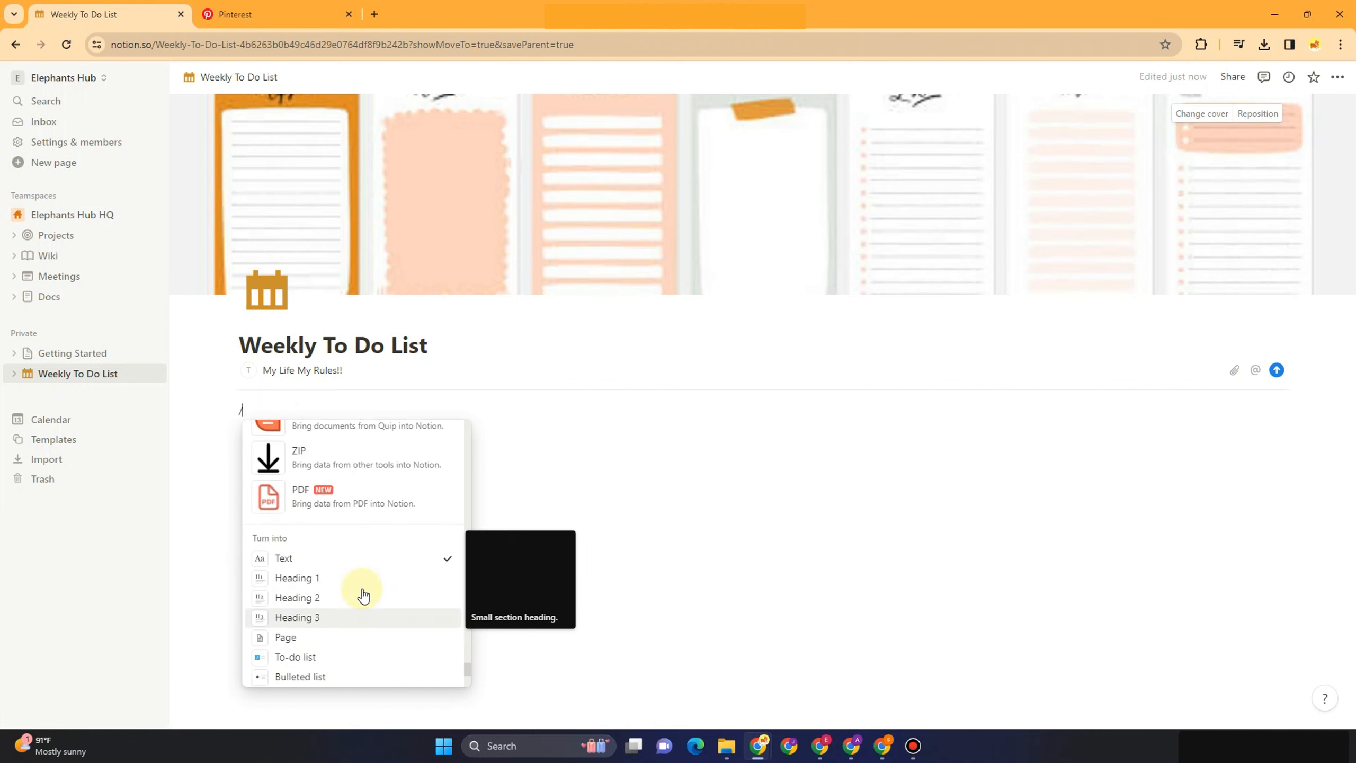
{"action": "scroll", "coordinate": [363, 595], "scroll_direction": "down", "scroll_amount": 8}
{"action": "scroll", "coordinate": [363, 593], "scroll_direction": "down", "scroll_amount": 3}
{"action": "scroll", "coordinate": [364, 561], "scroll_direction": "up", "scroll_amount": 10}
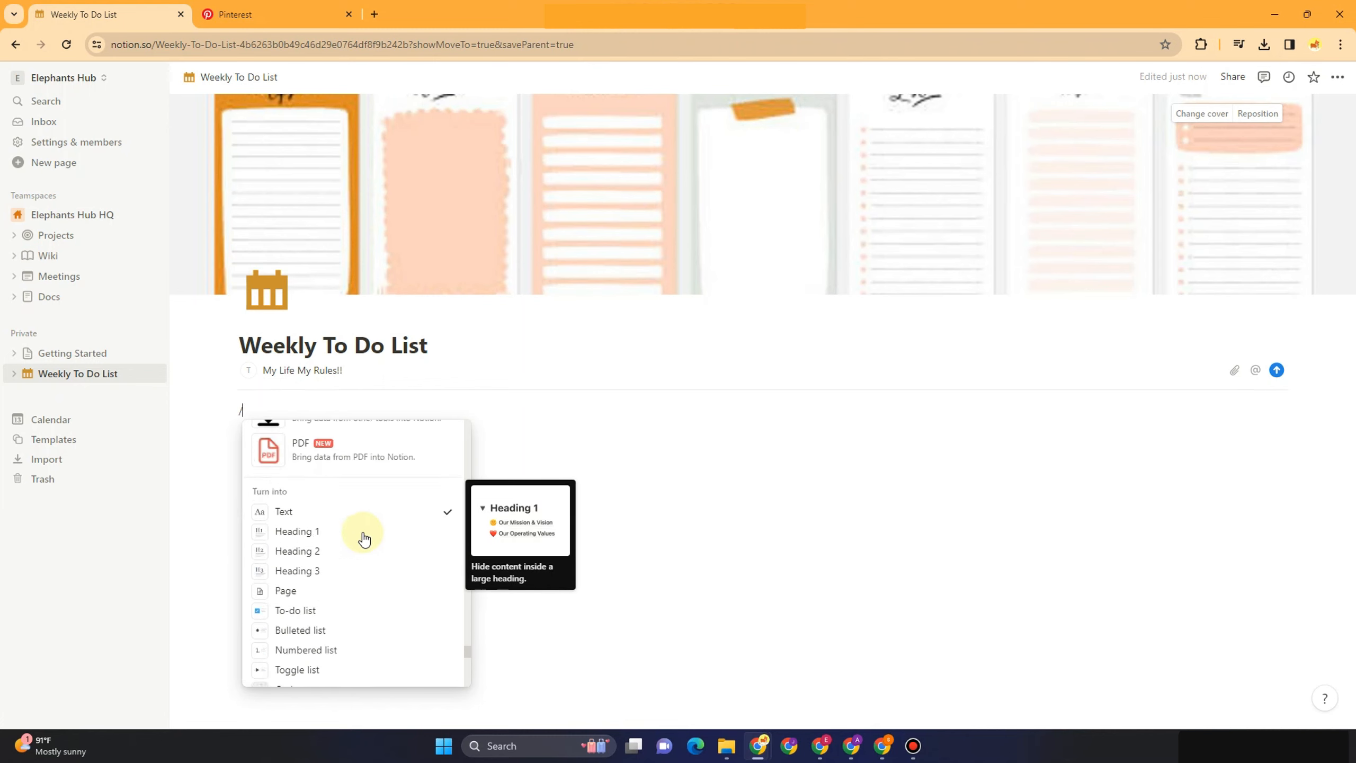
{"action": "scroll", "coordinate": [363, 534], "scroll_direction": "up", "scroll_amount": 15}
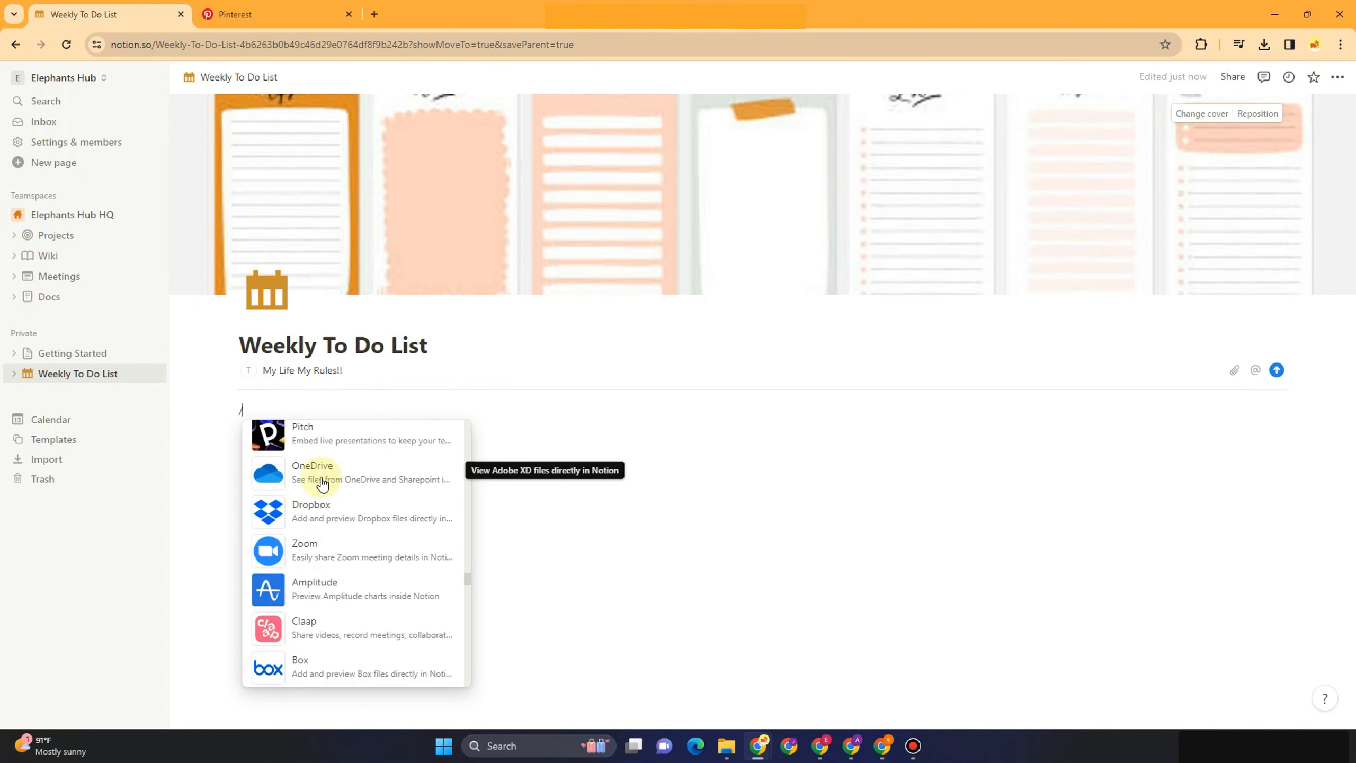
{"action": "scroll", "coordinate": [324, 481], "scroll_direction": "up", "scroll_amount": 12}
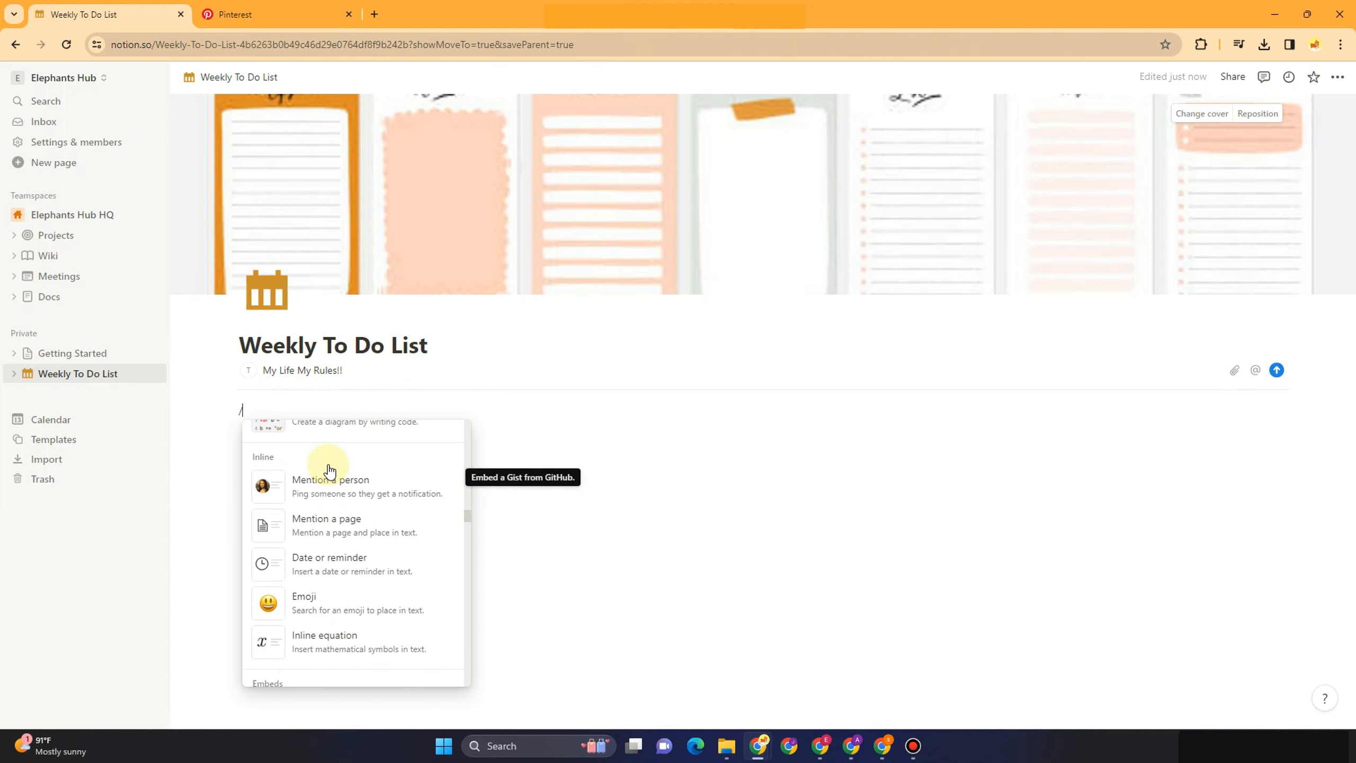
{"action": "scroll", "coordinate": [330, 481], "scroll_direction": "up", "scroll_amount": 10}
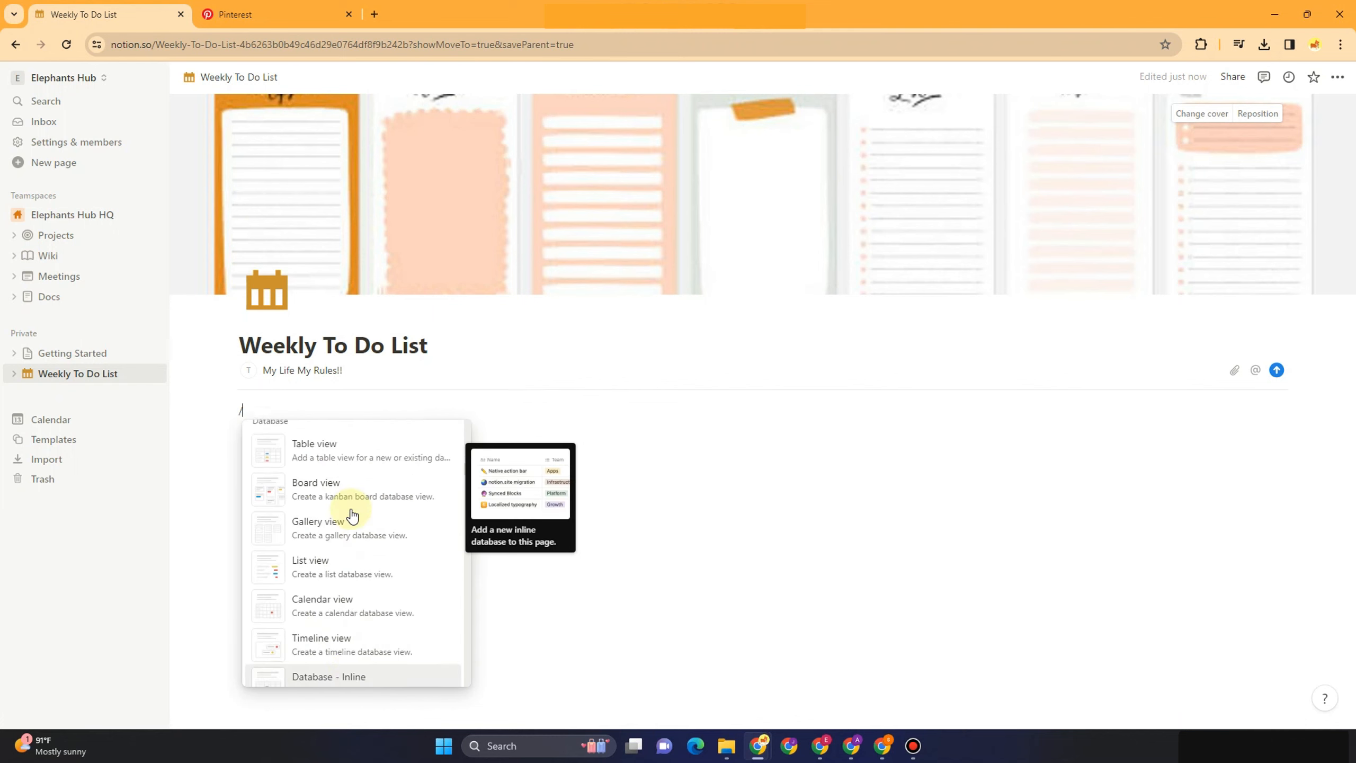
{"action": "scroll", "coordinate": [350, 514], "scroll_direction": "up", "scroll_amount": 3}
{"action": "scroll", "coordinate": [350, 514], "scroll_direction": "down", "scroll_amount": 4}
{"action": "scroll", "coordinate": [349, 515], "scroll_direction": "up", "scroll_amount": 3}
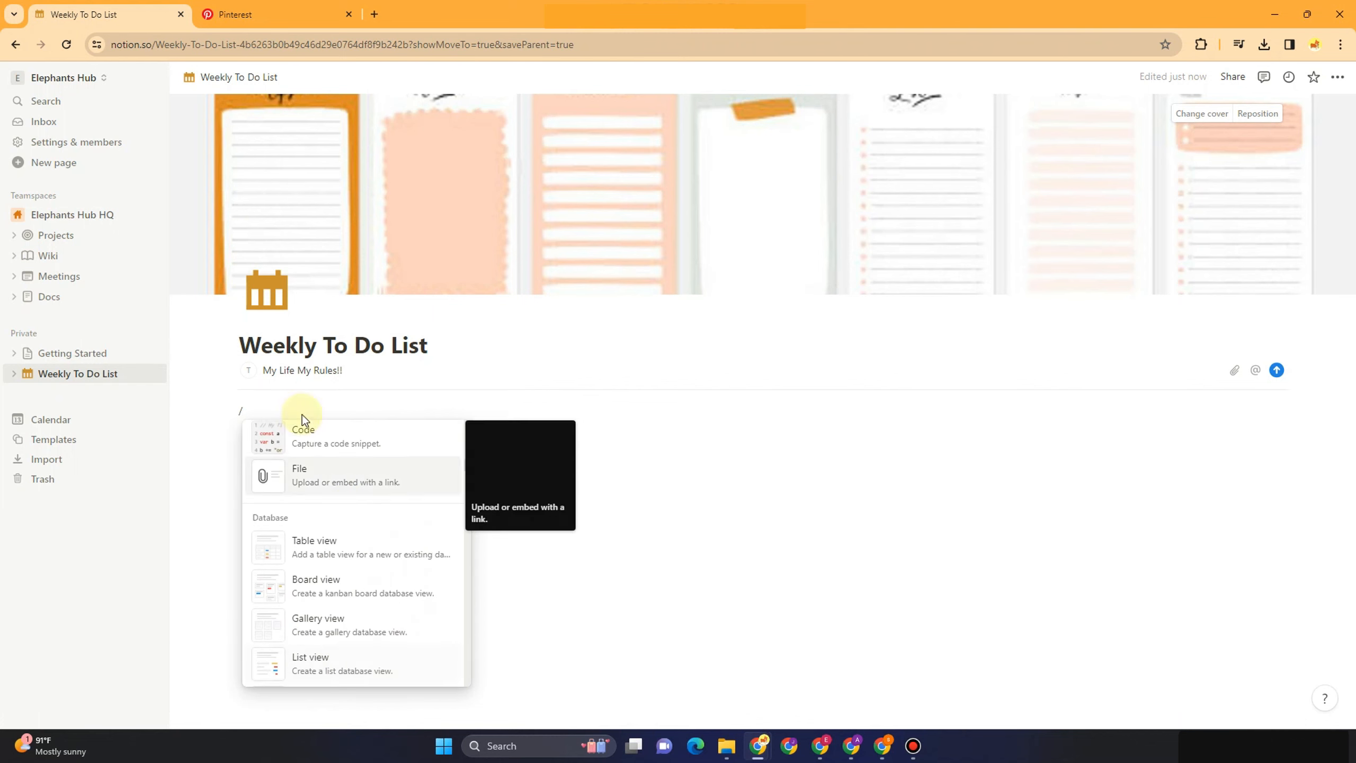
{"action": "left_click", "coordinate": [351, 550]}
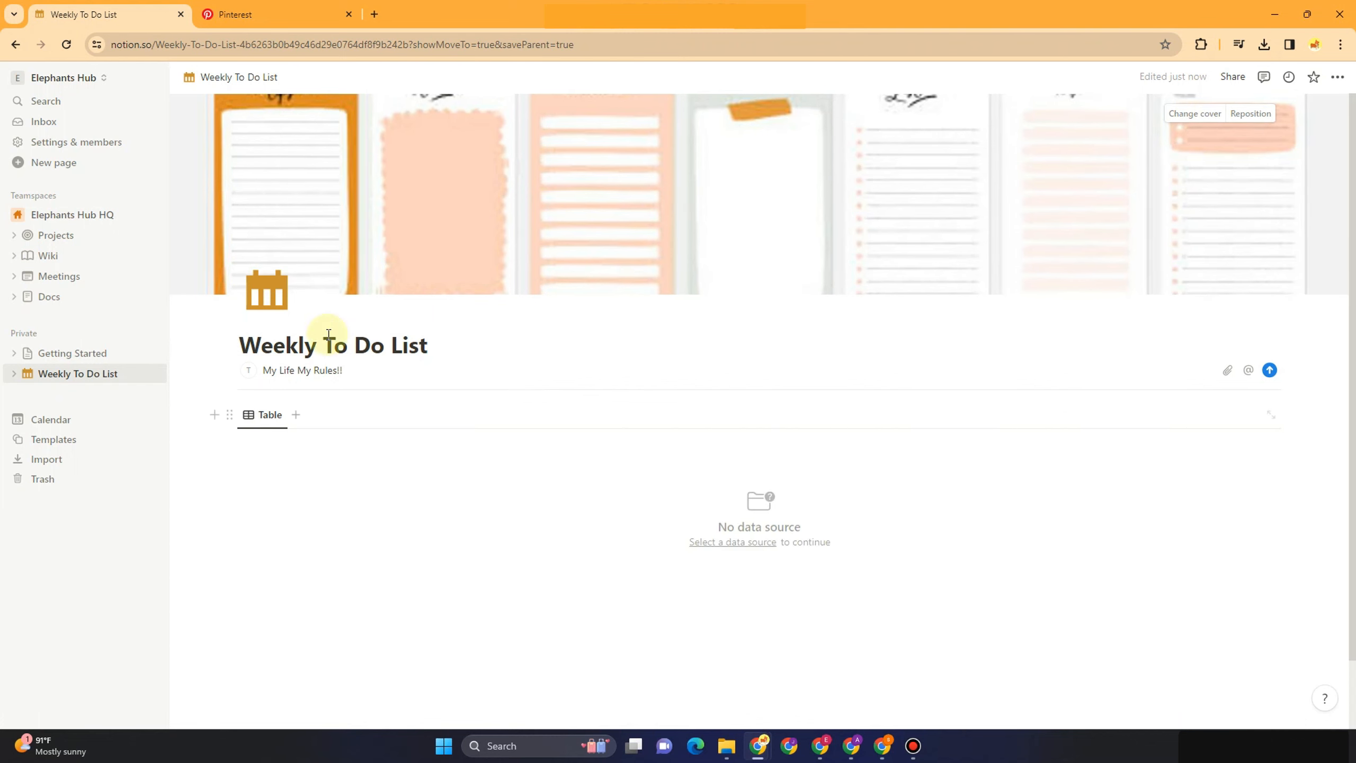
Give the table a new empty database as its data source and title it Monday
{"action": "left_click", "coordinate": [257, 420]}
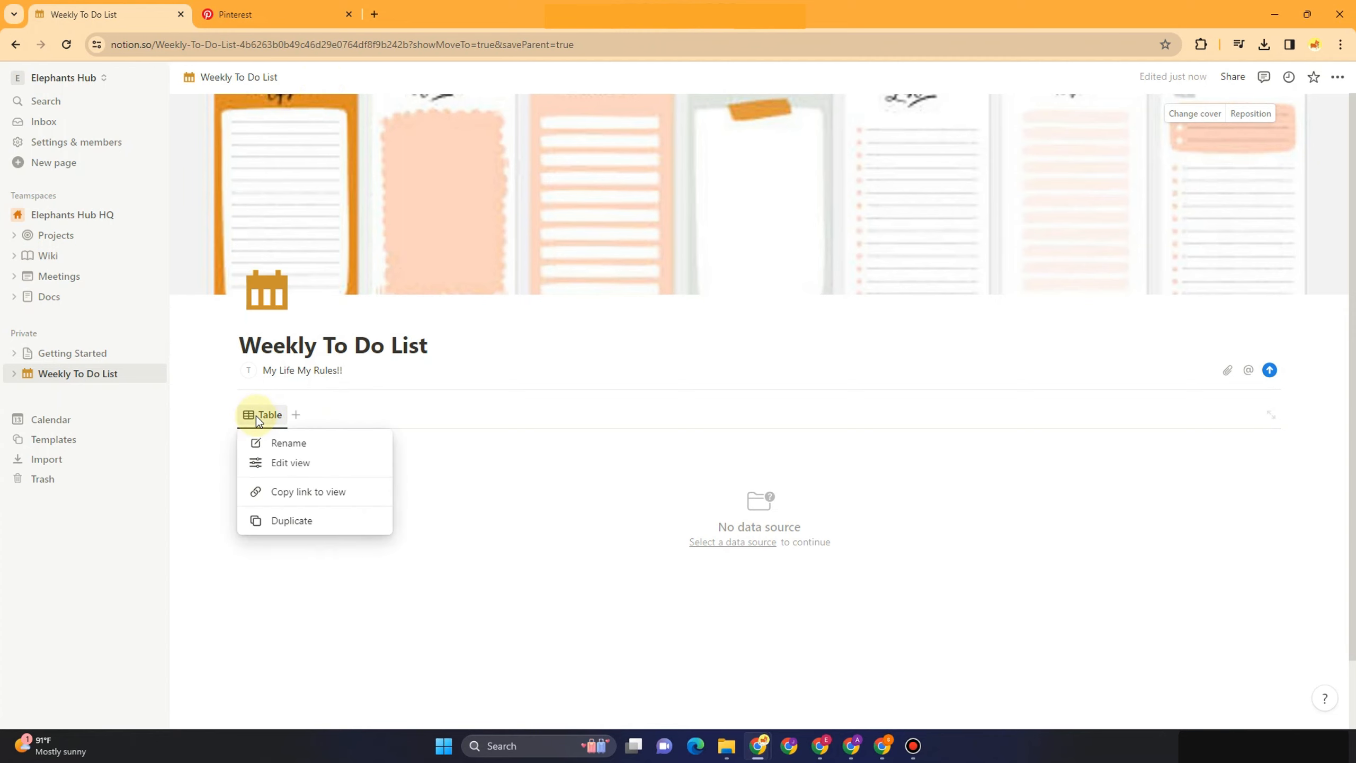
{"action": "left_click", "coordinate": [297, 462]}
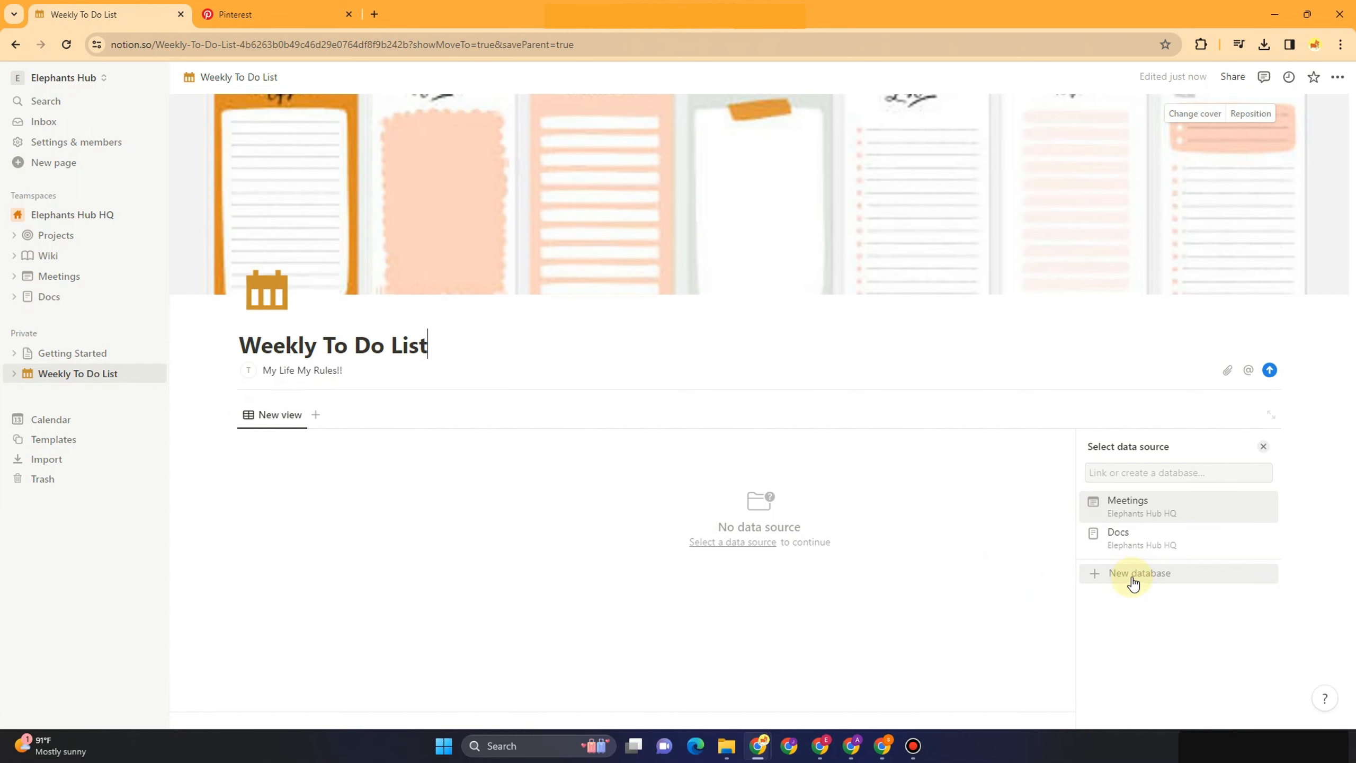
{"action": "left_click", "coordinate": [1133, 577]}
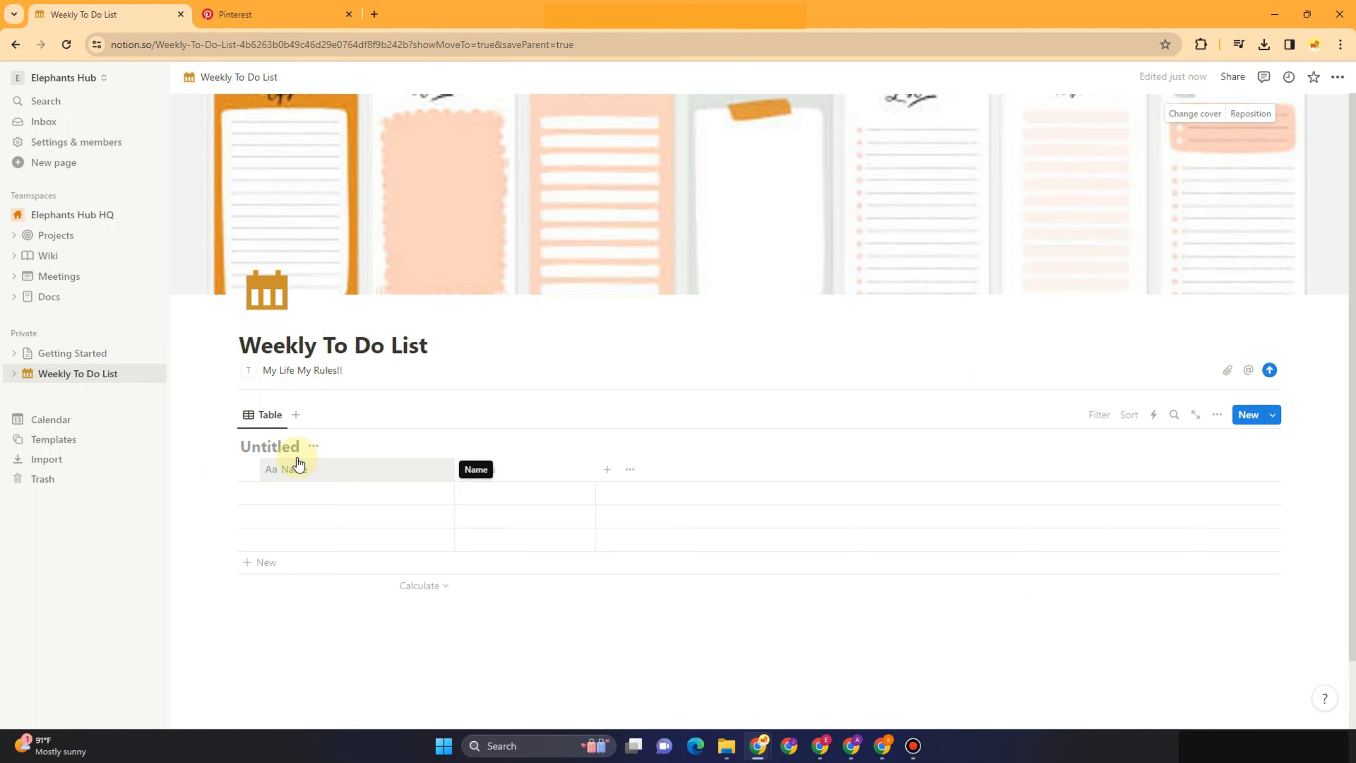
{"action": "left_click", "coordinate": [271, 447]}
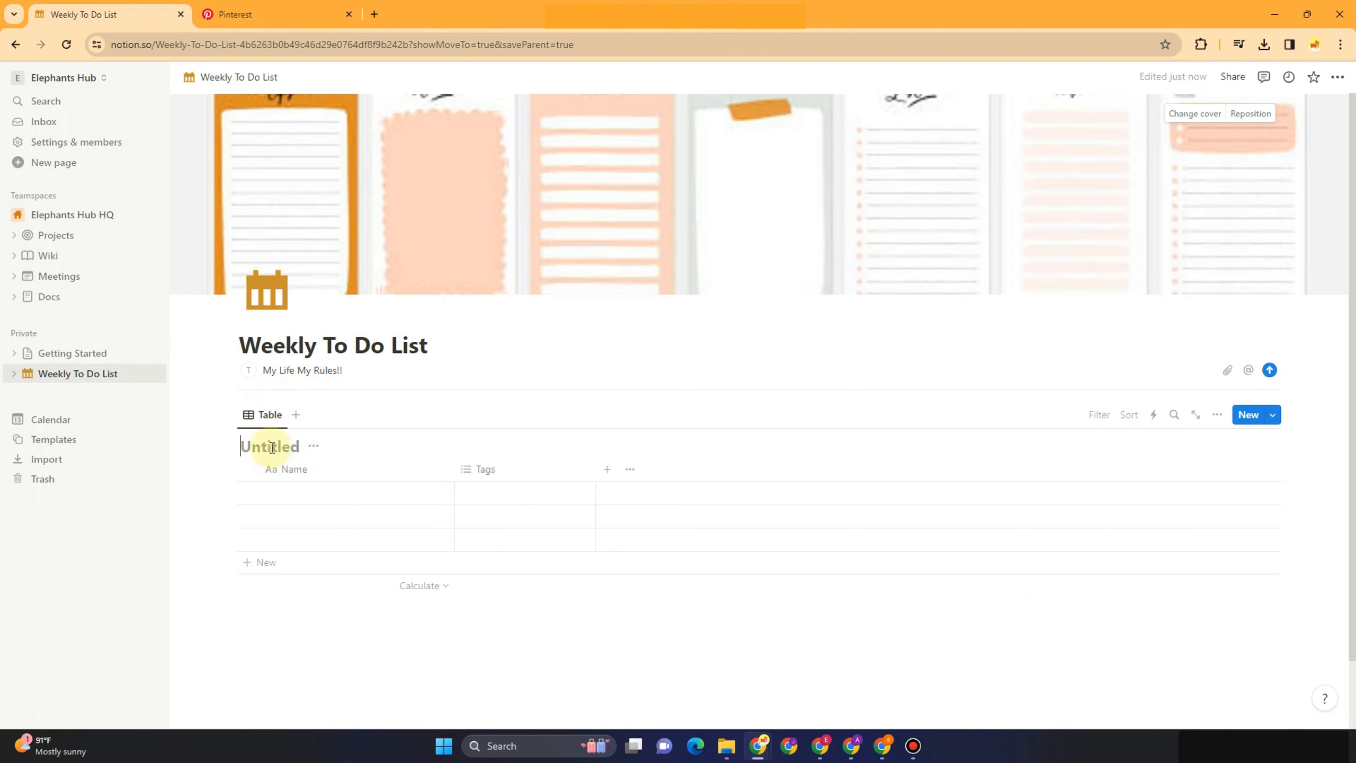
{"action": "type", "text": "Monday"}
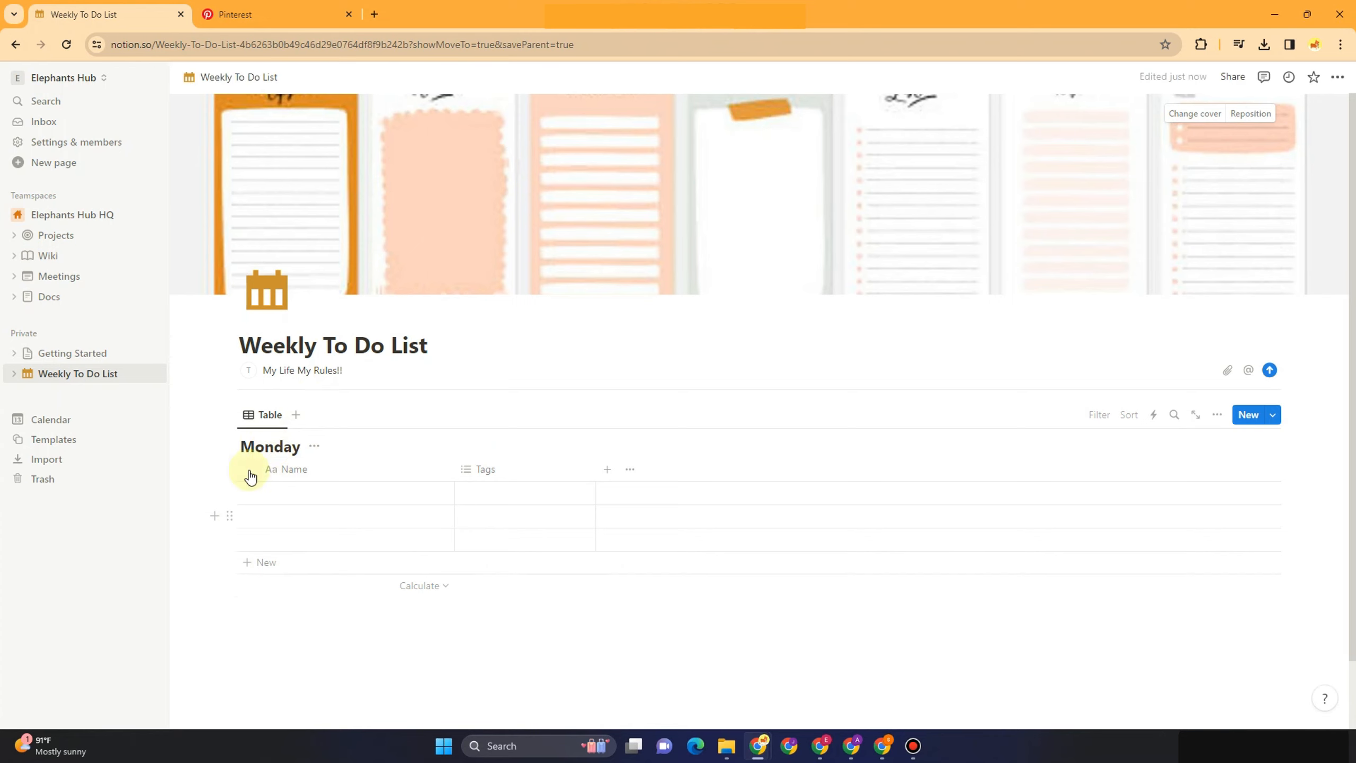
Add rows until the Monday table has five empty rows
{"action": "left_click", "coordinate": [266, 562]}
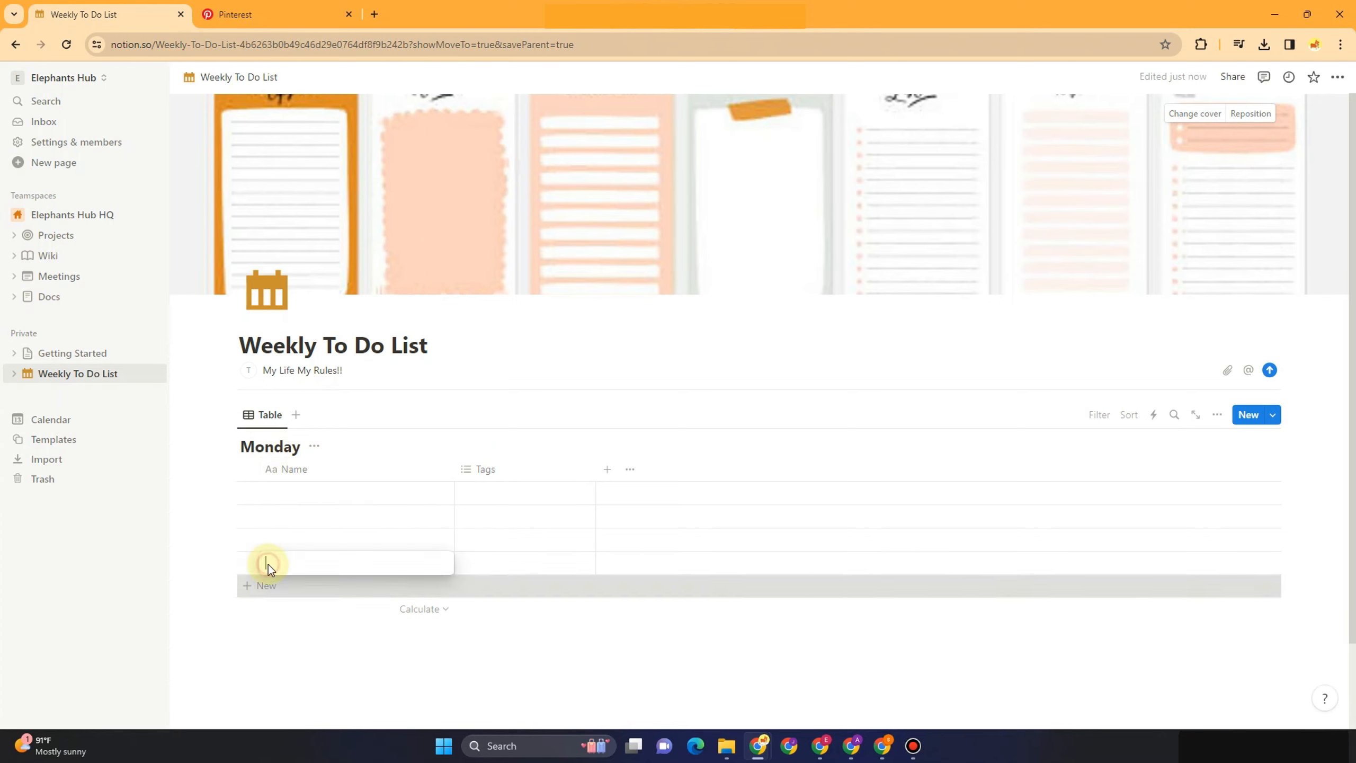
{"action": "key", "text": "Escape"}
{"action": "left_click", "coordinate": [257, 592]}
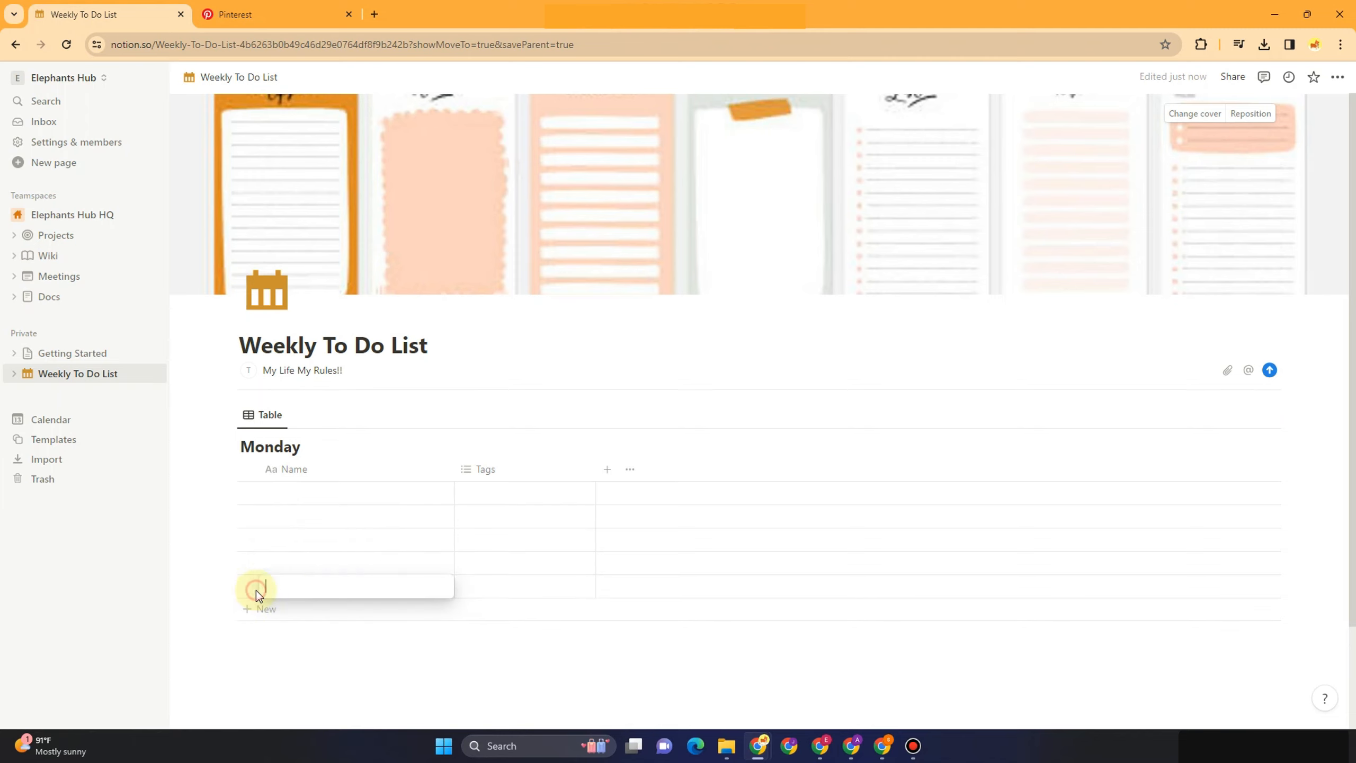
{"action": "left_click", "coordinate": [384, 408]}
{"action": "left_click", "coordinate": [191, 440]}
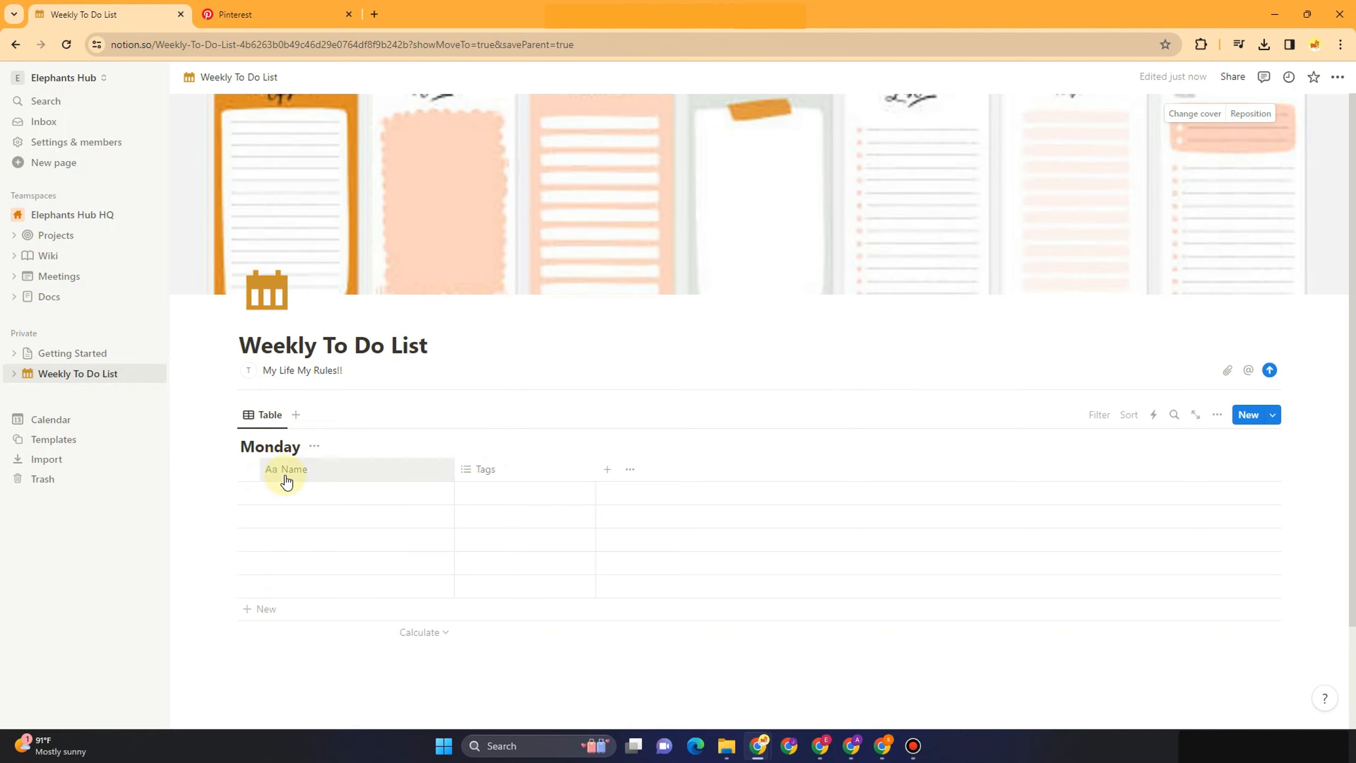
Add a Board view grouped by Tags and a Calendar view to the Monday database
{"action": "left_click", "coordinate": [296, 416]}
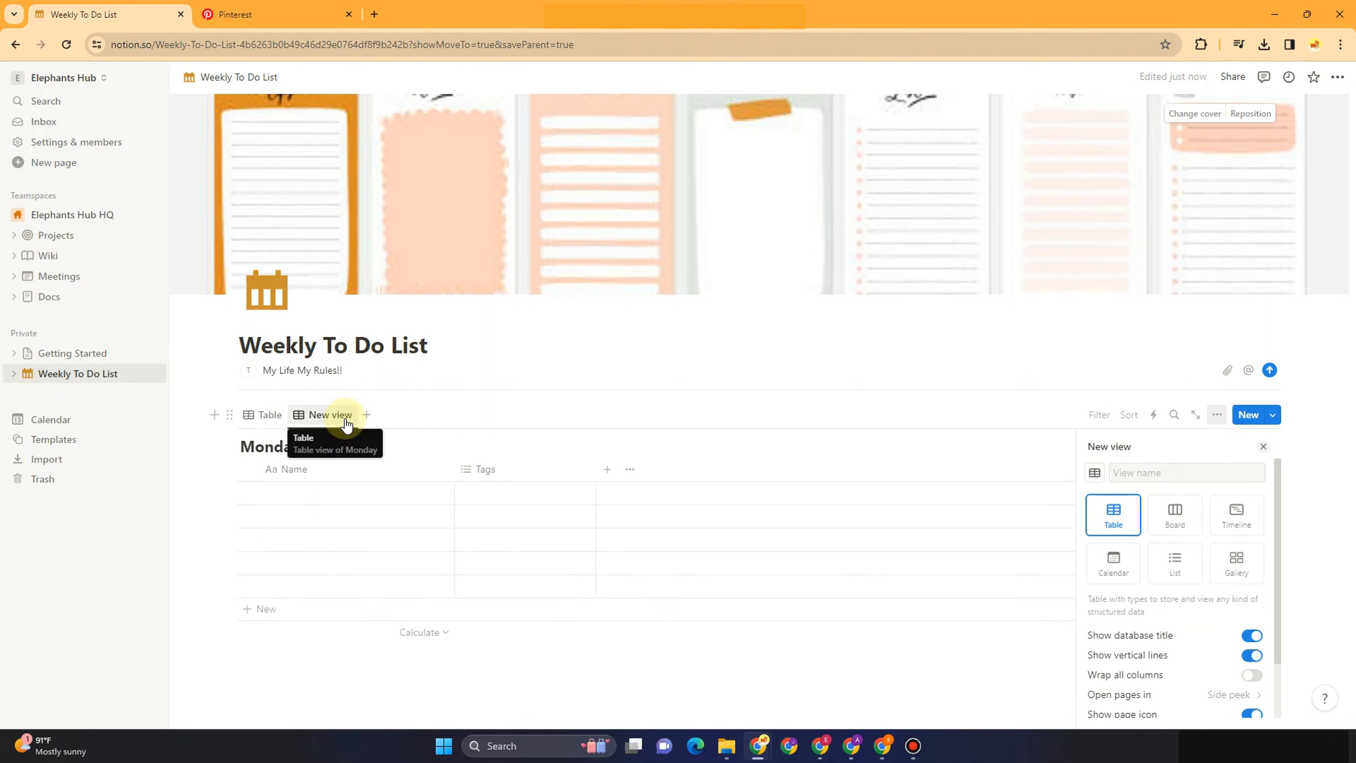
{"action": "left_click", "coordinate": [1177, 521]}
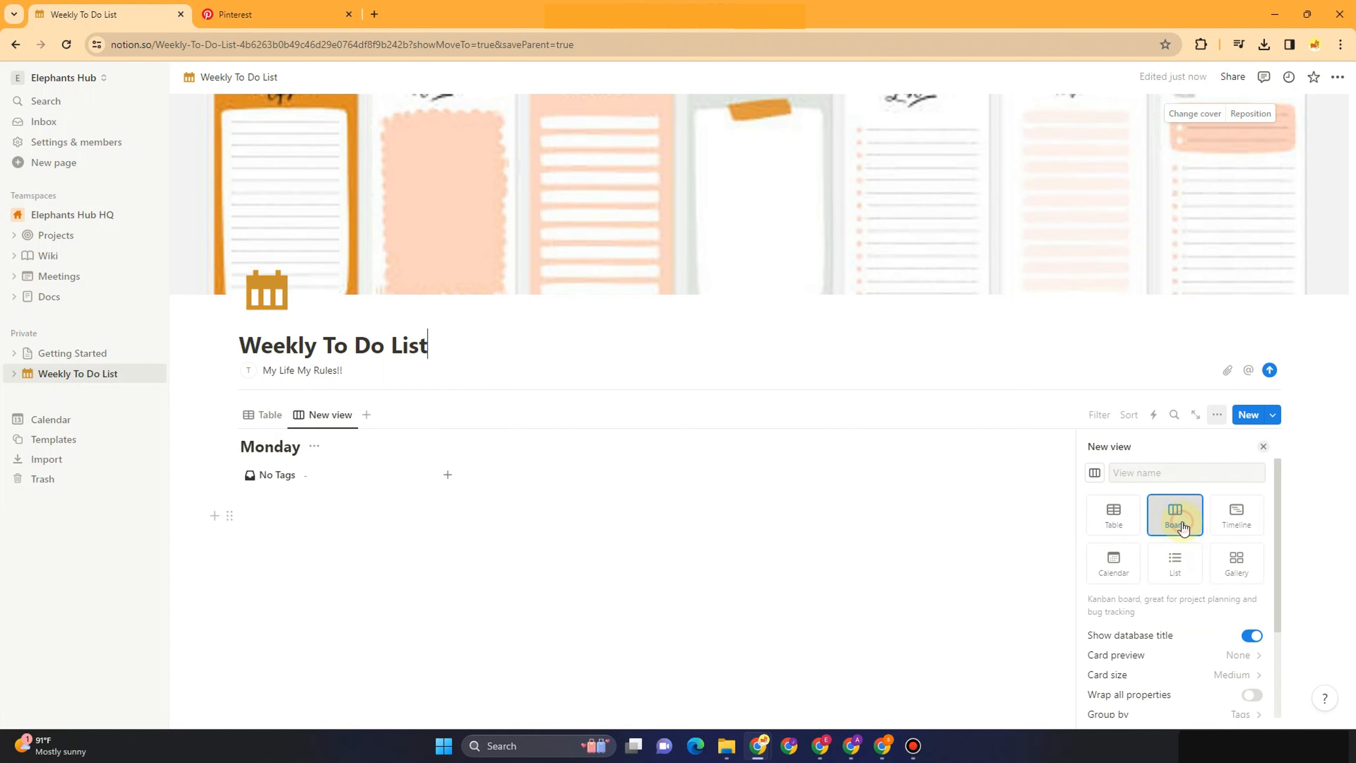
{"action": "left_click", "coordinate": [366, 416]}
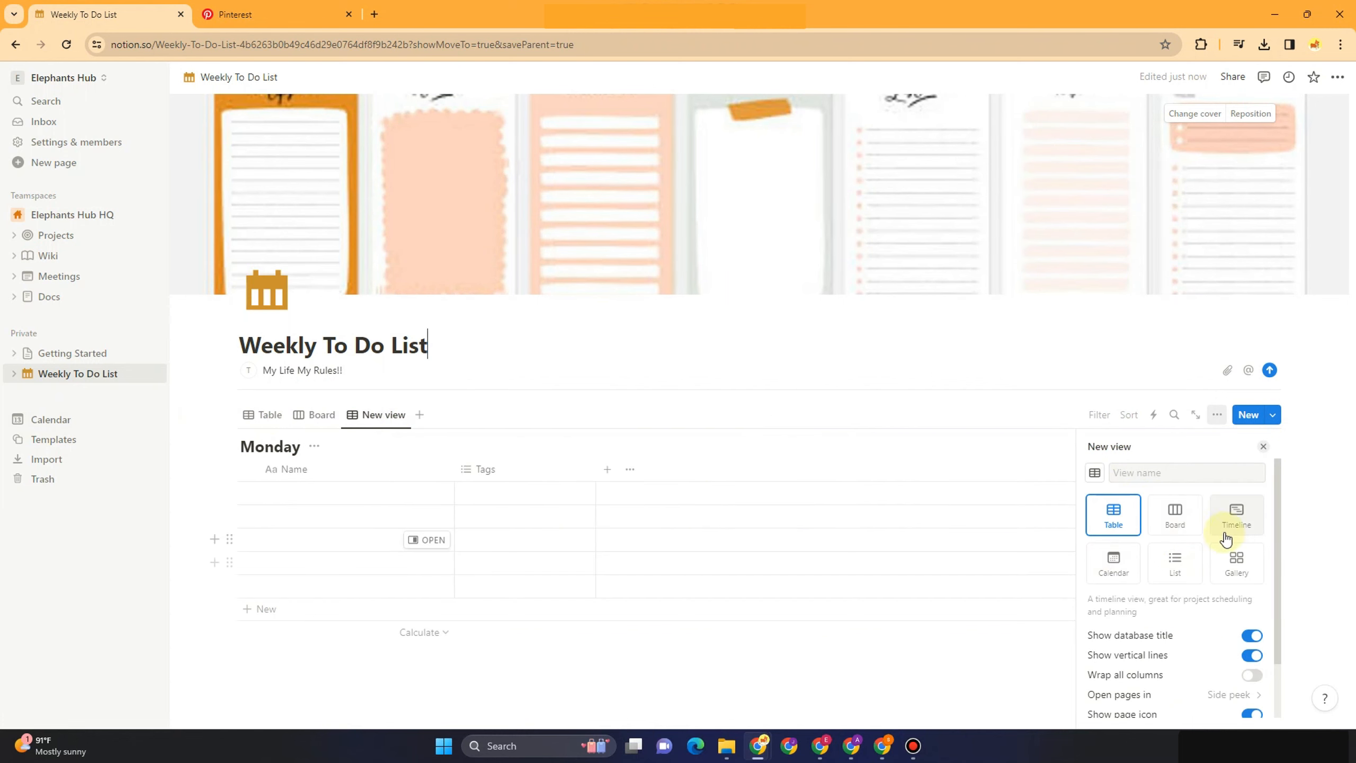
{"action": "left_click", "coordinate": [1115, 562]}
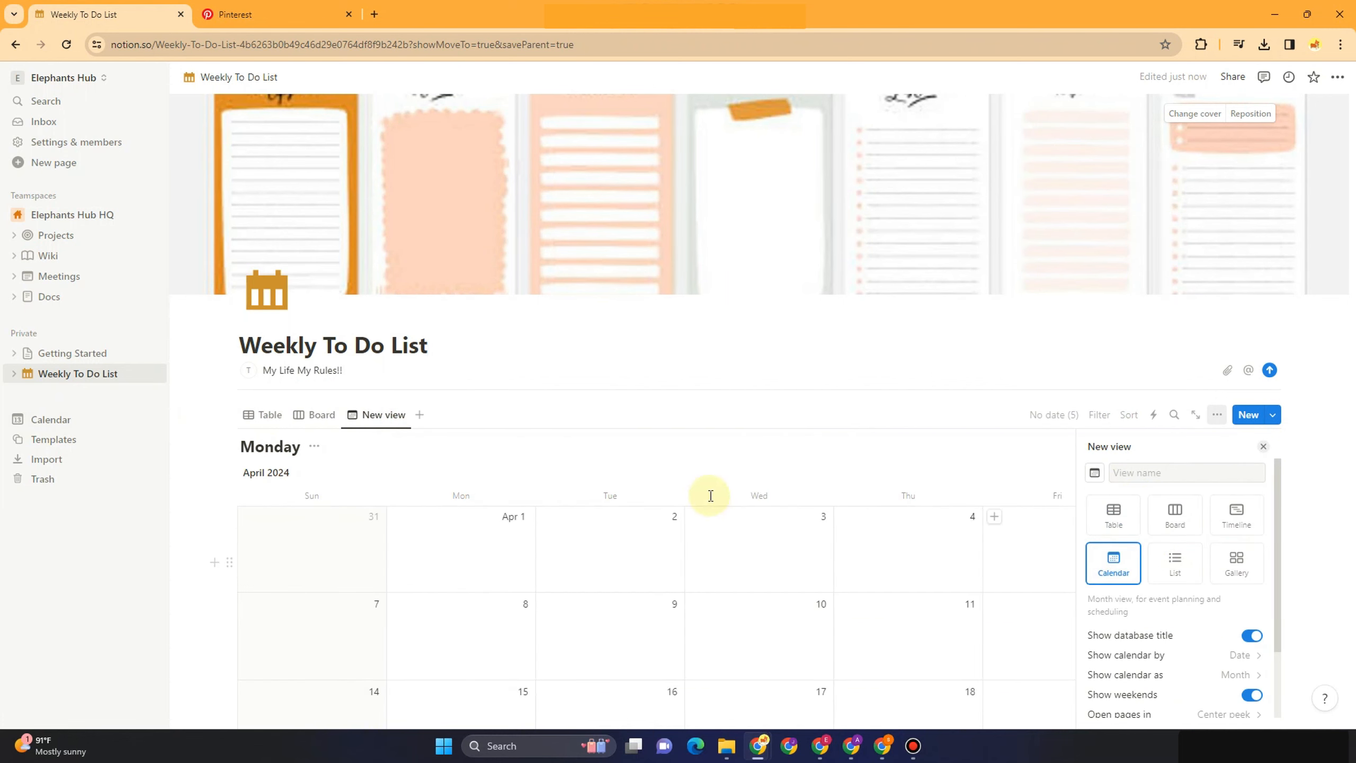
{"action": "left_click", "coordinate": [195, 482]}
{"action": "scroll", "coordinate": [481, 427], "scroll_direction": "down", "scroll_amount": 4}
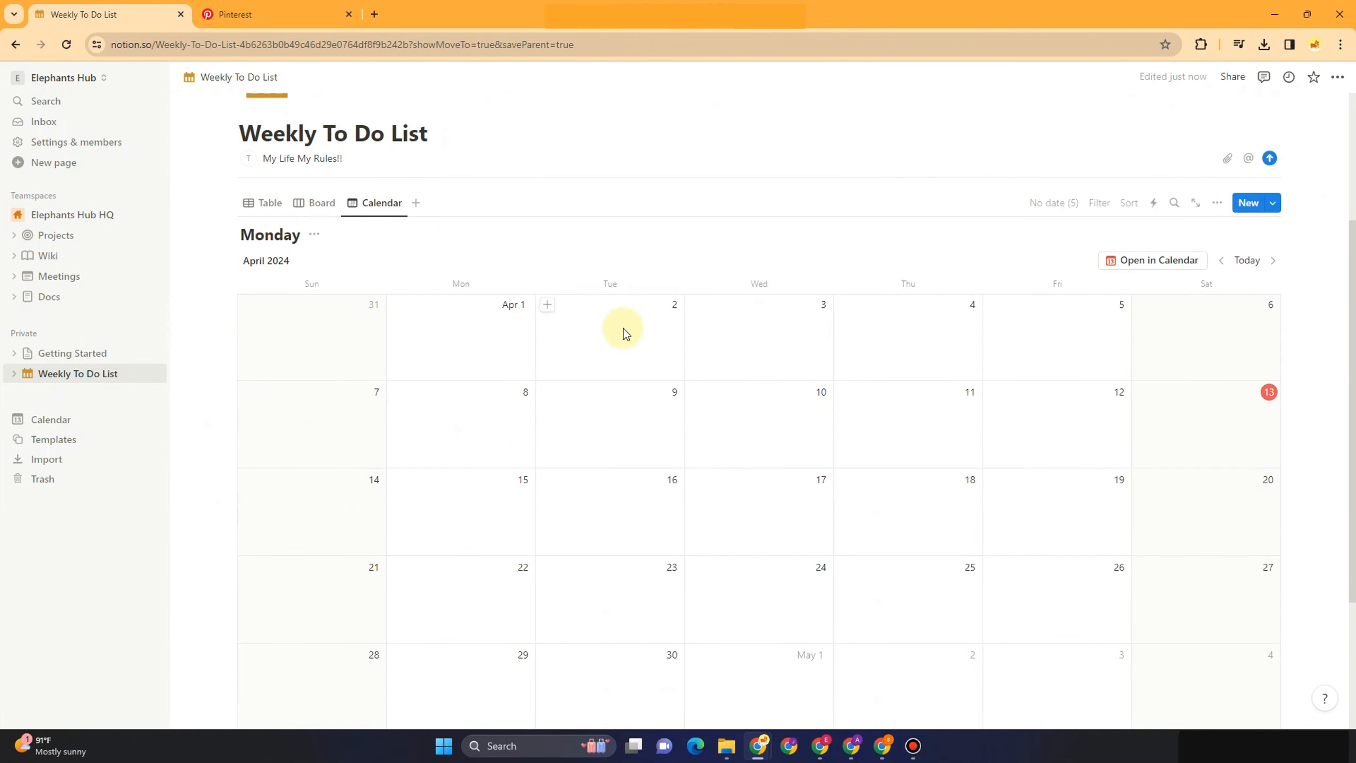
{"action": "scroll", "coordinate": [242, 303], "scroll_direction": "up", "scroll_amount": 4}
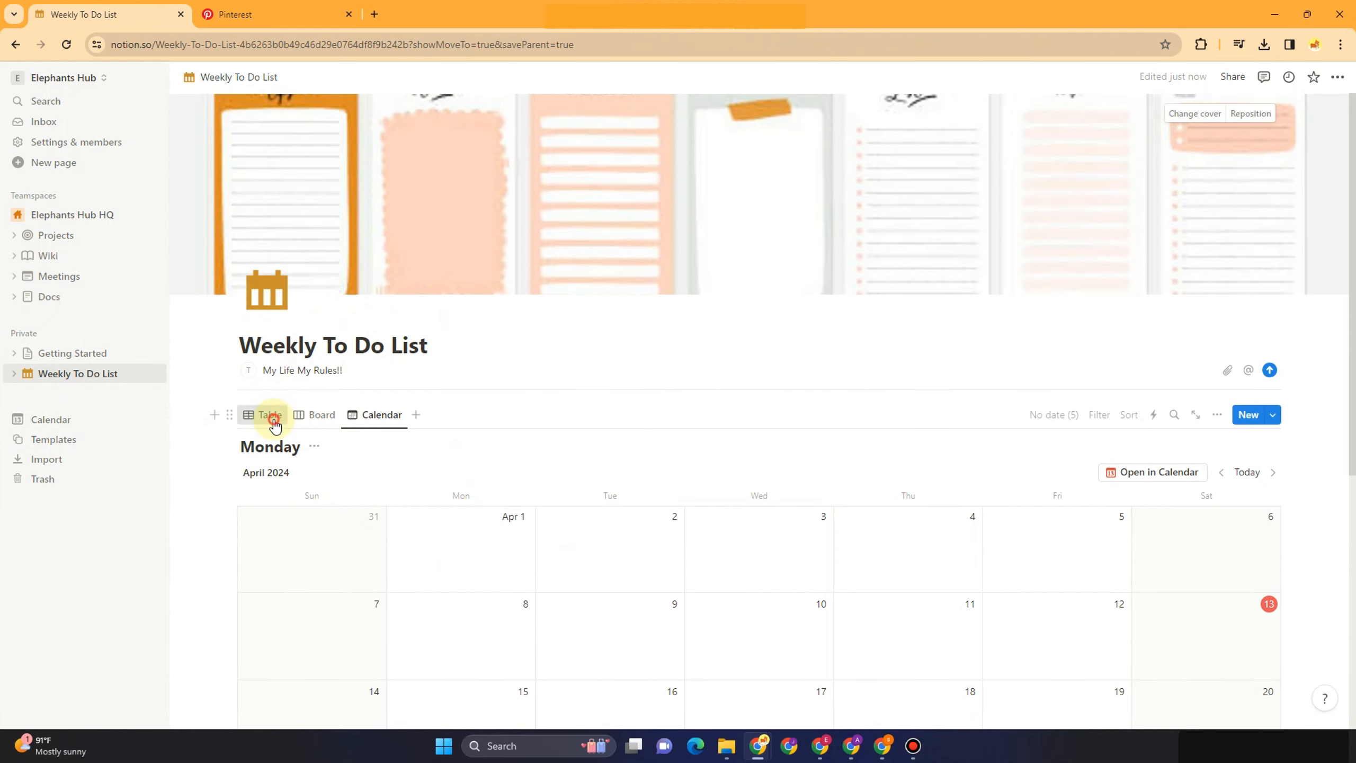
In the Table view, move the Date column ahead of Tags
{"action": "left_click", "coordinate": [273, 416]}
{"action": "scroll", "coordinate": [499, 491], "scroll_direction": "down", "scroll_amount": 3}
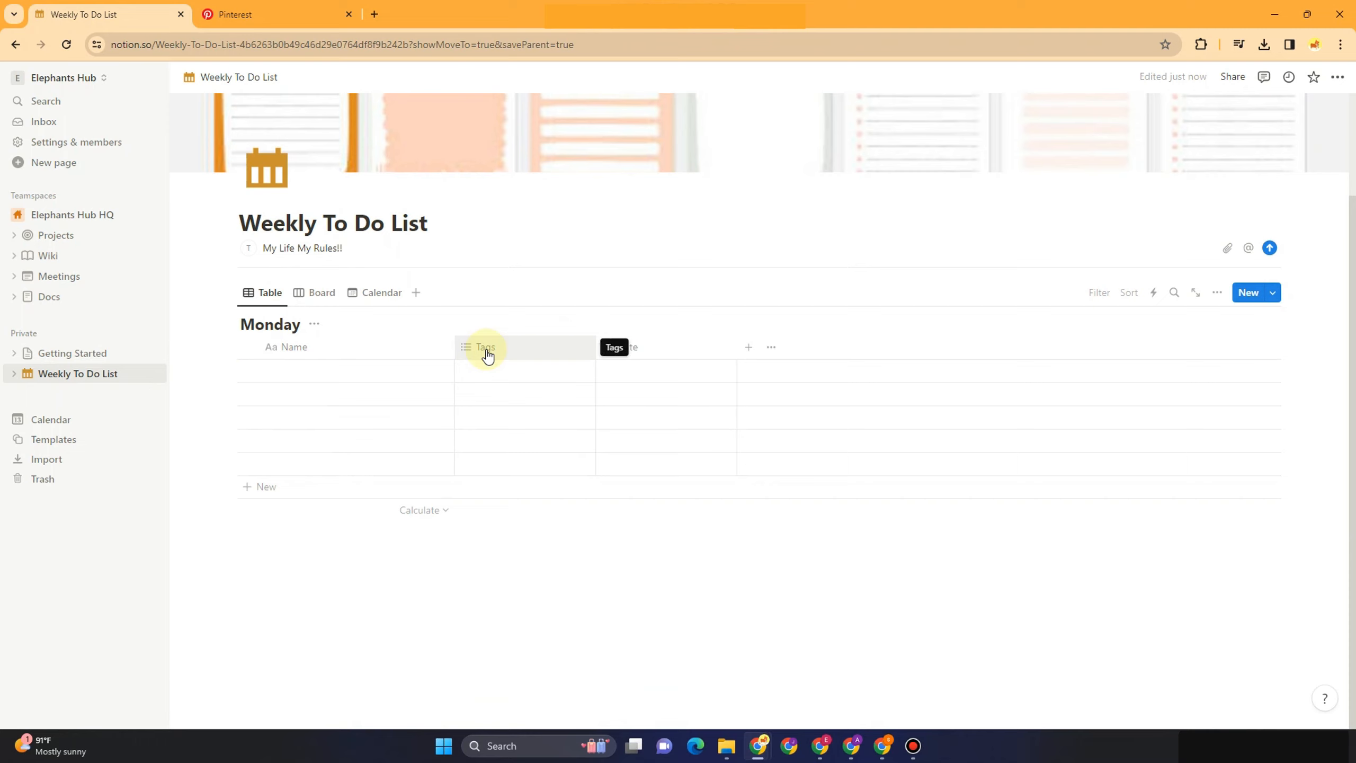
{"action": "left_click_drag", "start_coordinate": [629, 354], "coordinate": [483, 354]}
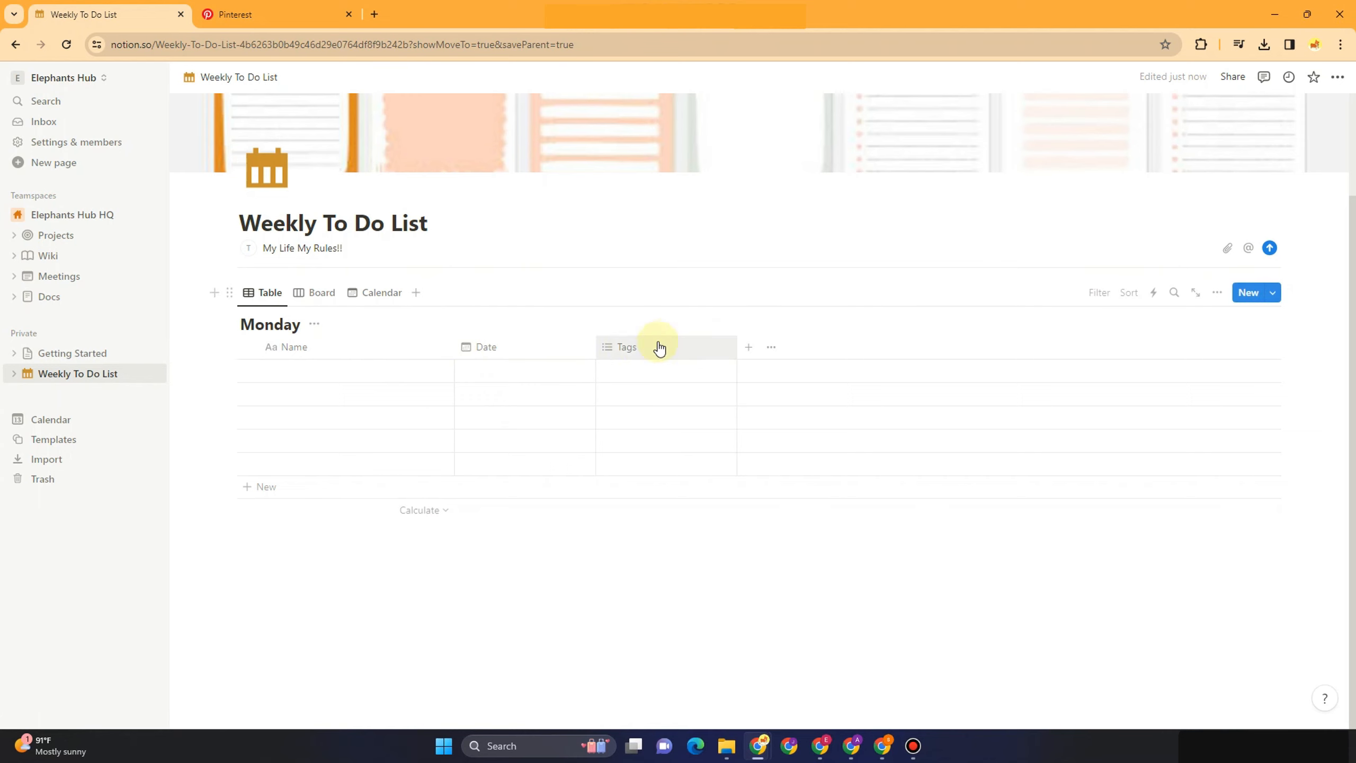
Delete the Tags property from the Monday table
{"action": "left_click", "coordinate": [631, 352]}
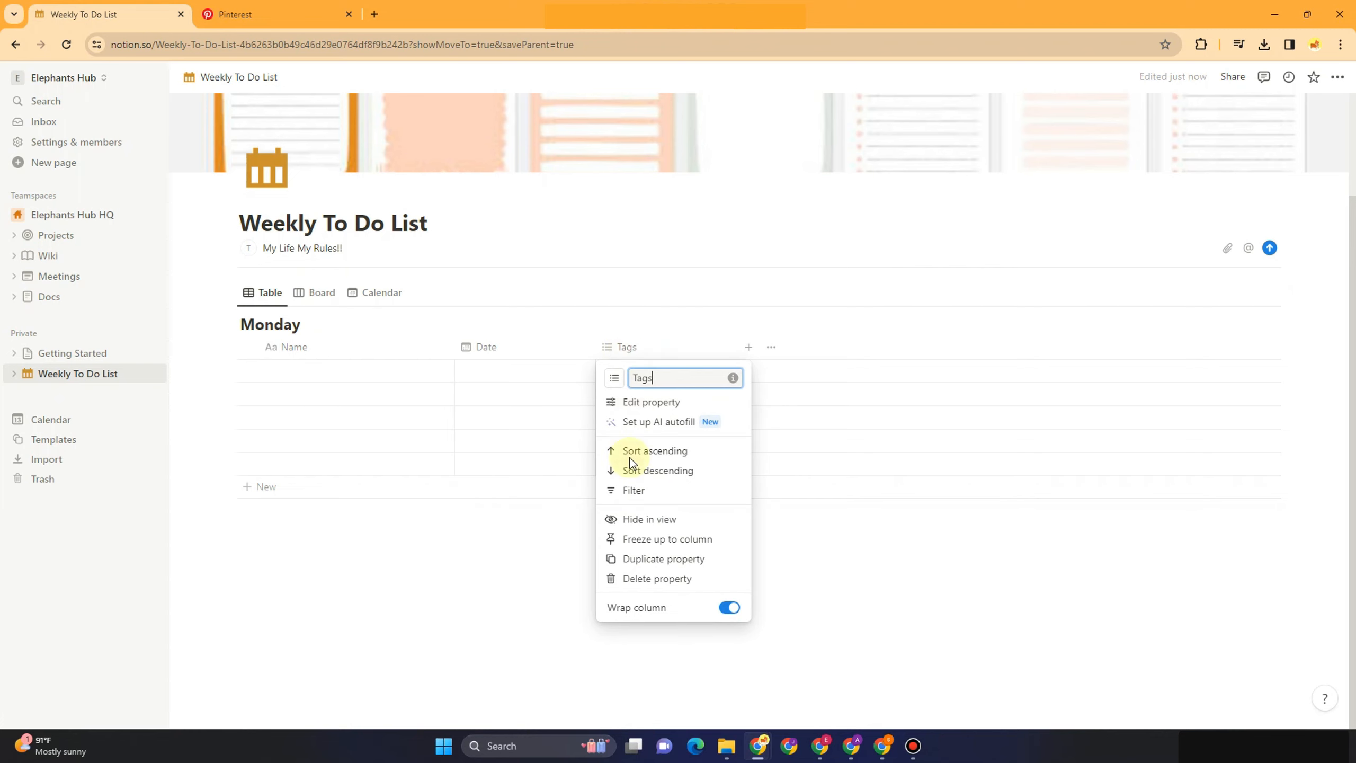
{"action": "left_click", "coordinate": [647, 580]}
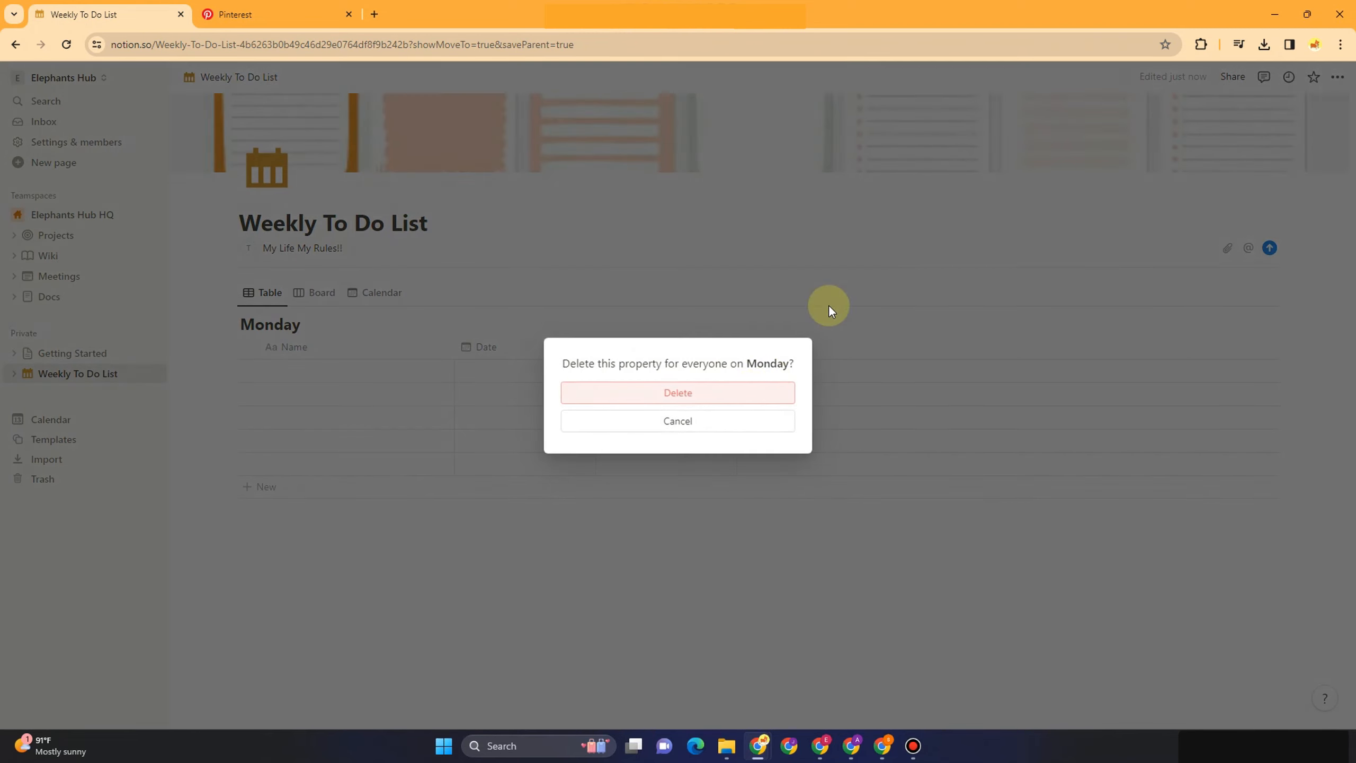
{"action": "left_click", "coordinate": [747, 396]}
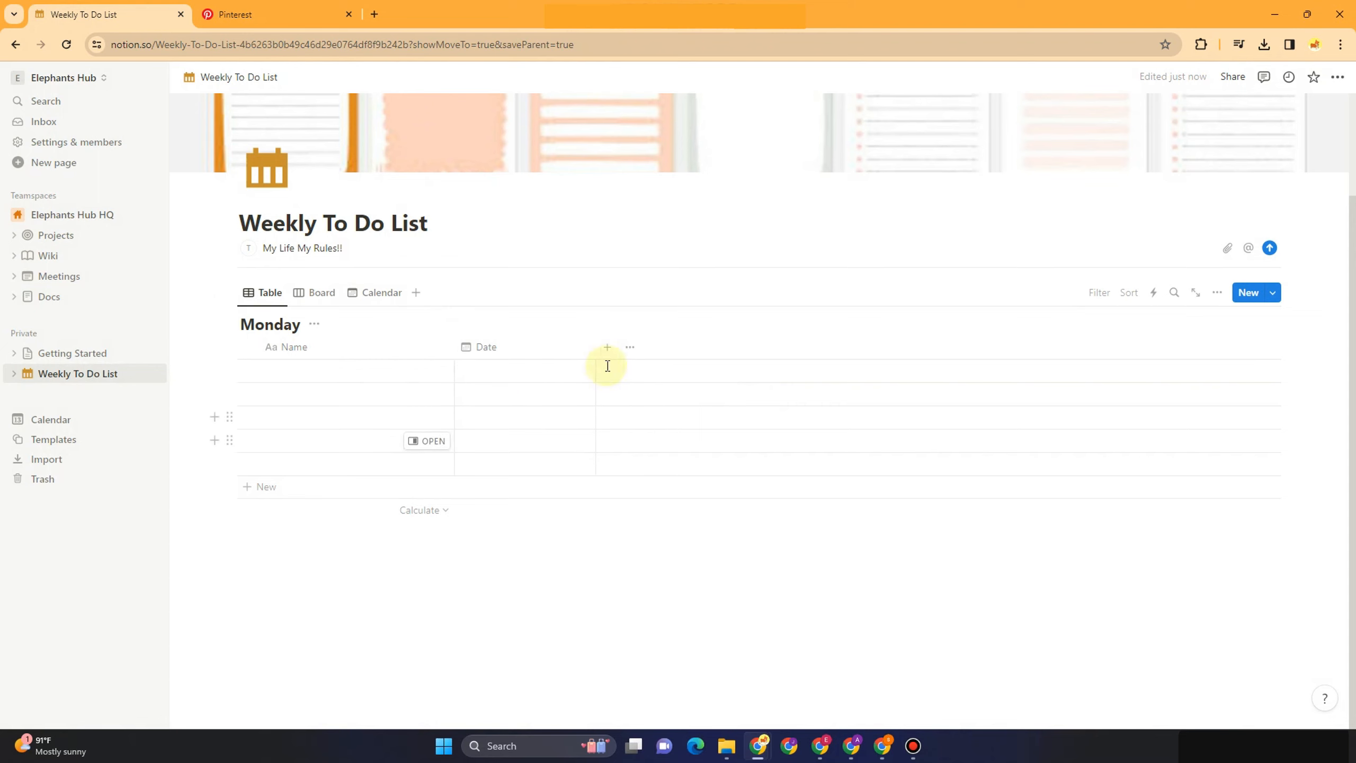
Add a Text property after Date and rename it Work
{"action": "left_click", "coordinate": [609, 348]}
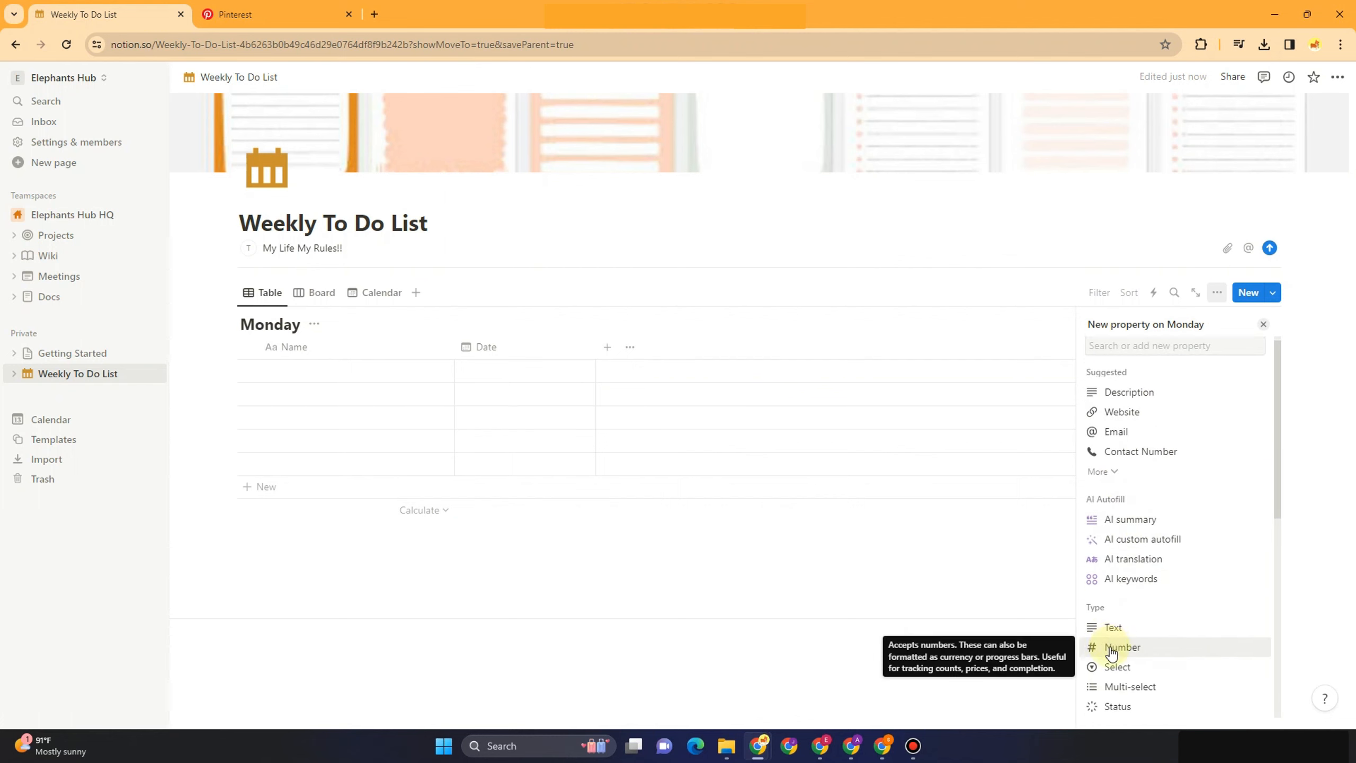
{"action": "scroll", "coordinate": [1116, 641], "scroll_direction": "down", "scroll_amount": 5}
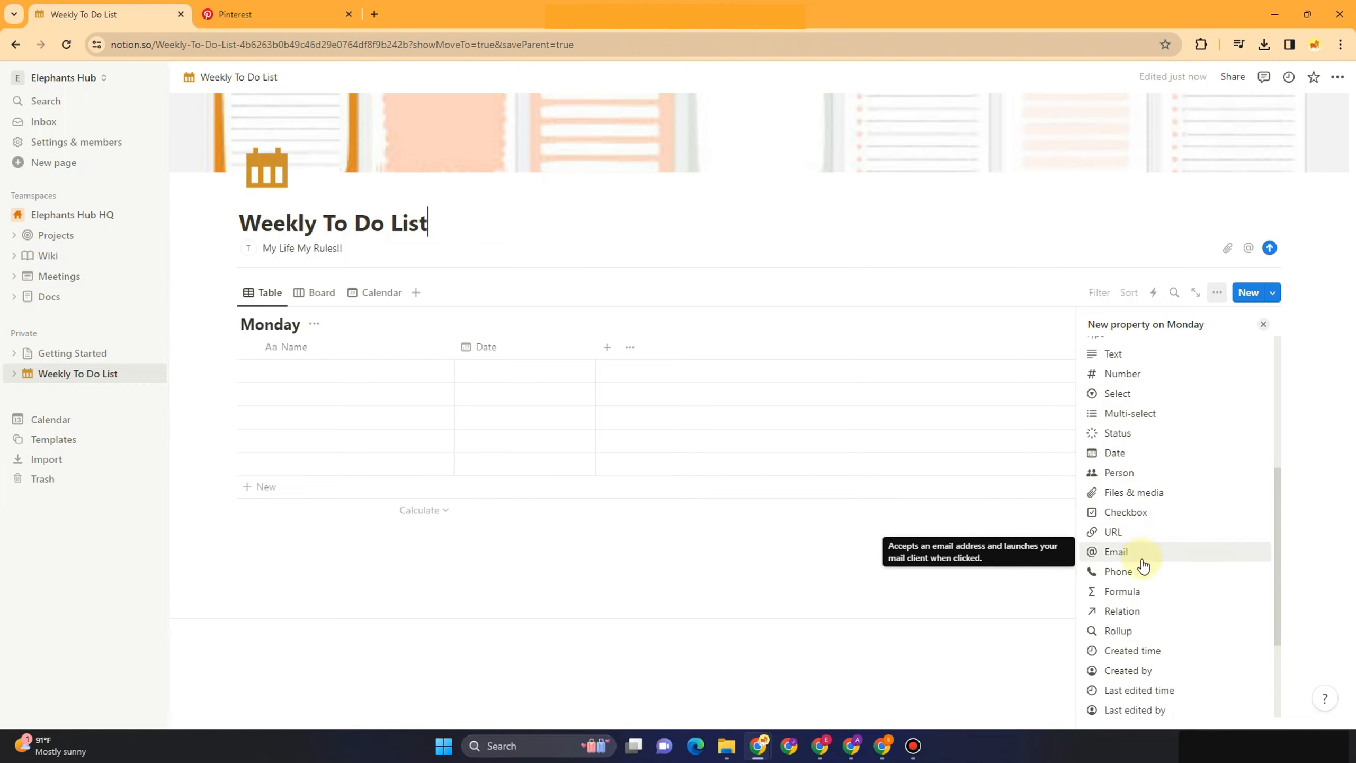
{"action": "scroll", "coordinate": [1142, 623], "scroll_direction": "down", "scroll_amount": 1}
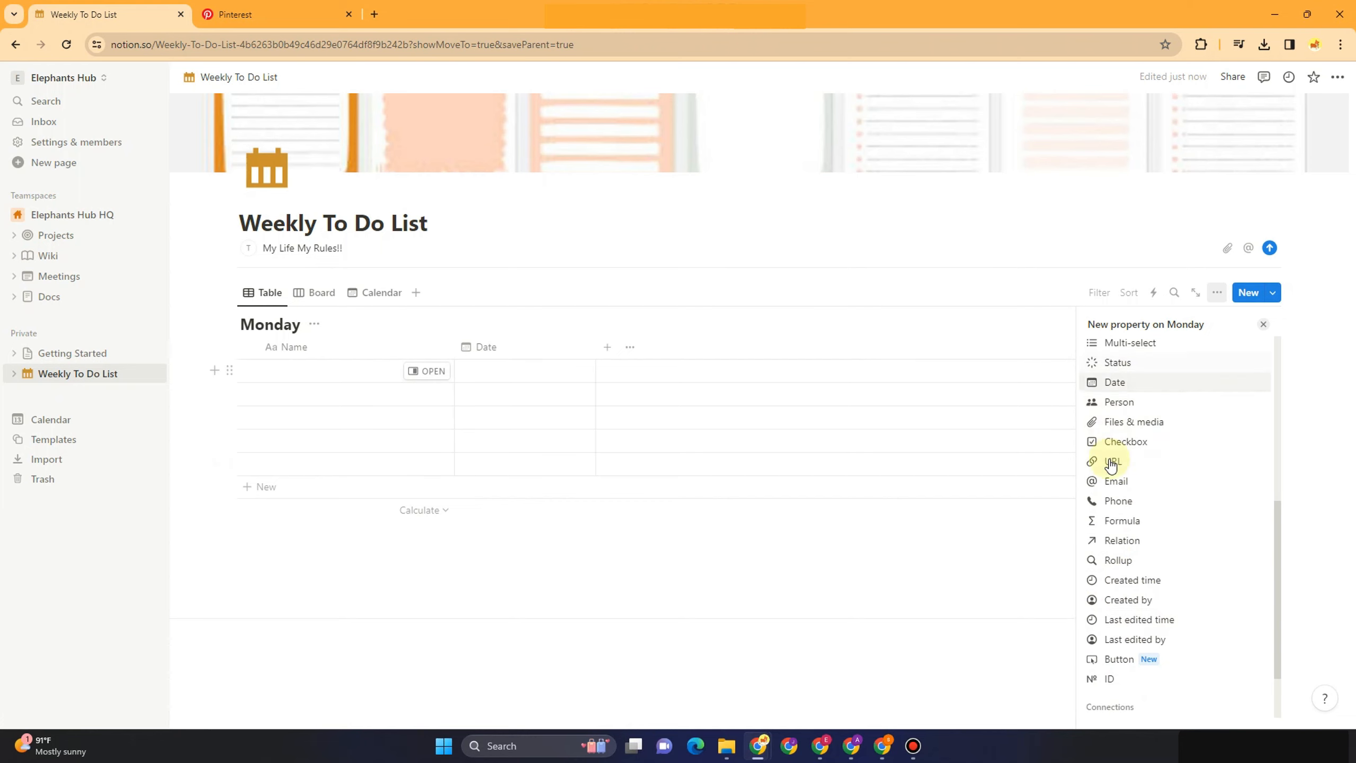
{"action": "scroll", "coordinate": [1126, 479], "scroll_direction": "up", "scroll_amount": 5}
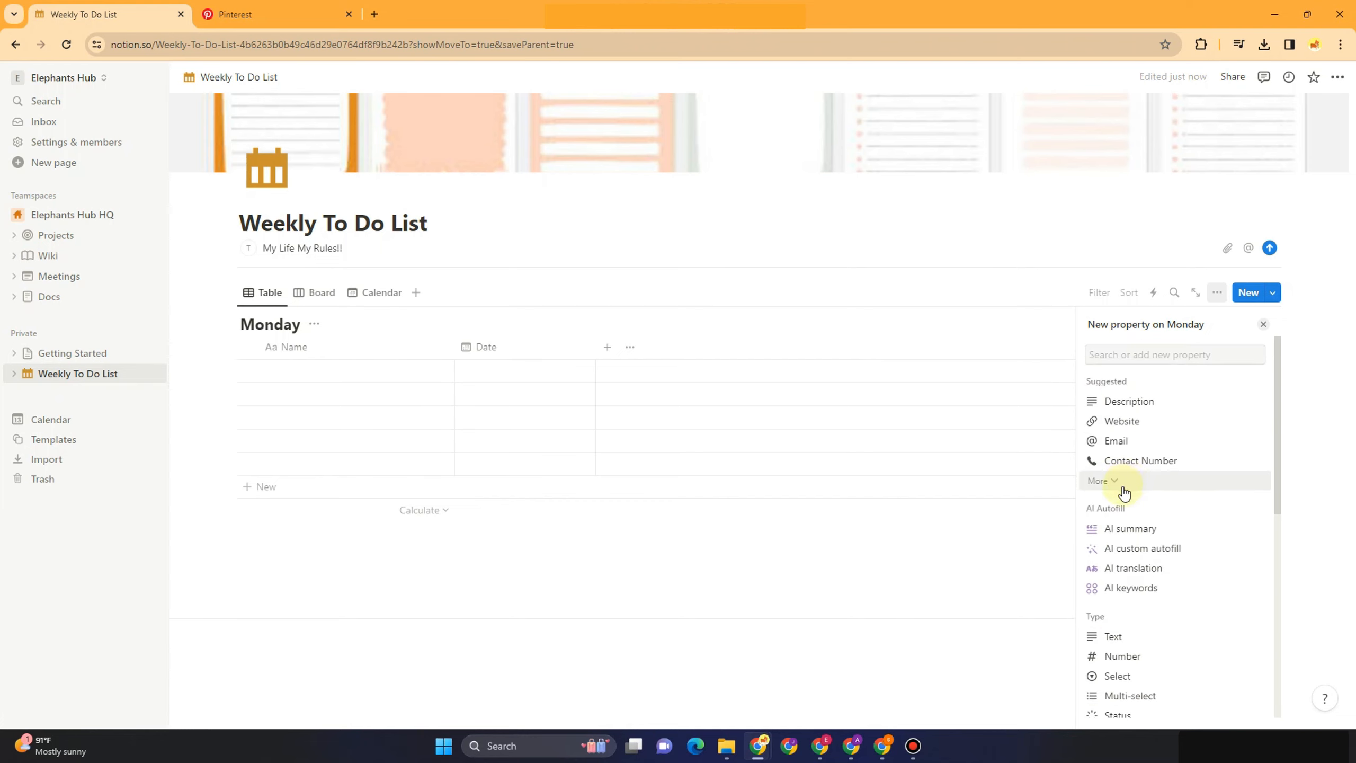
{"action": "scroll", "coordinate": [1125, 489], "scroll_direction": "down", "scroll_amount": 5}
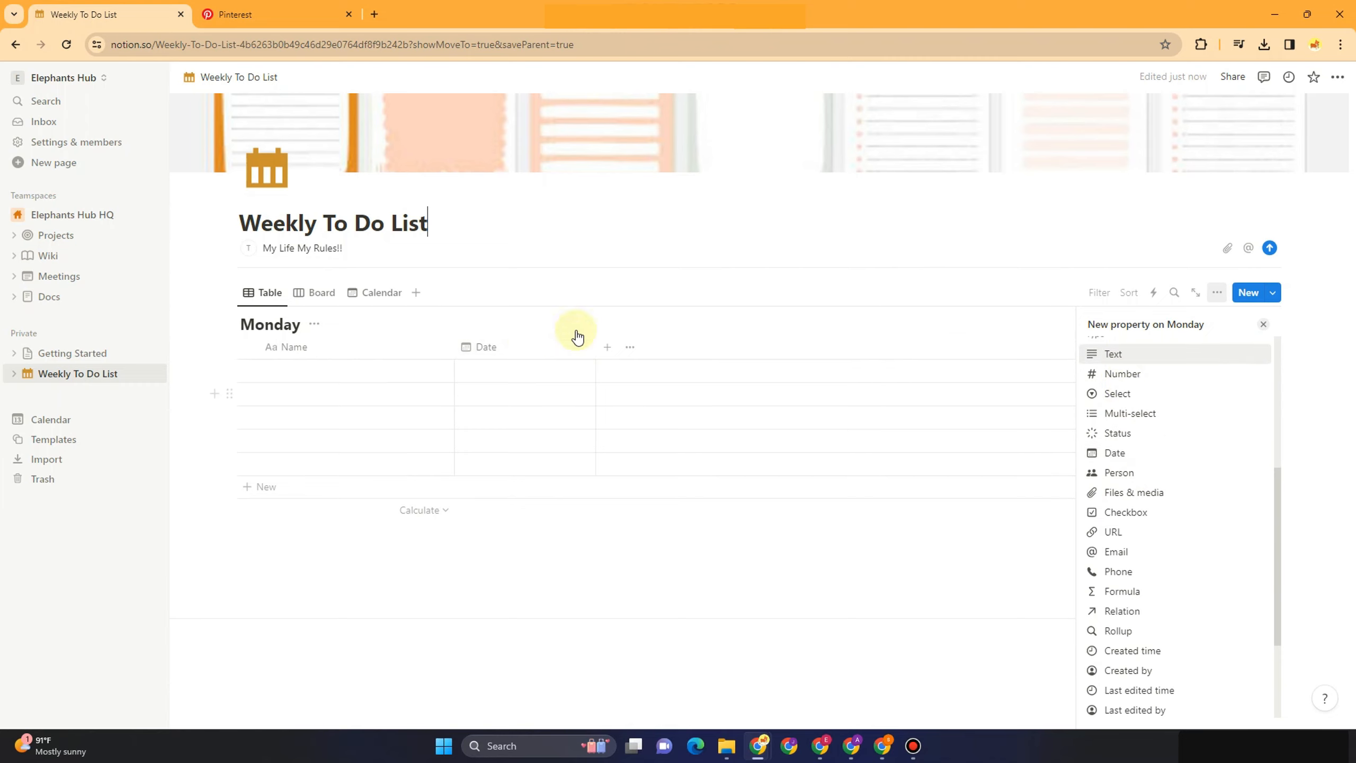
{"action": "left_click", "coordinate": [1115, 355]}
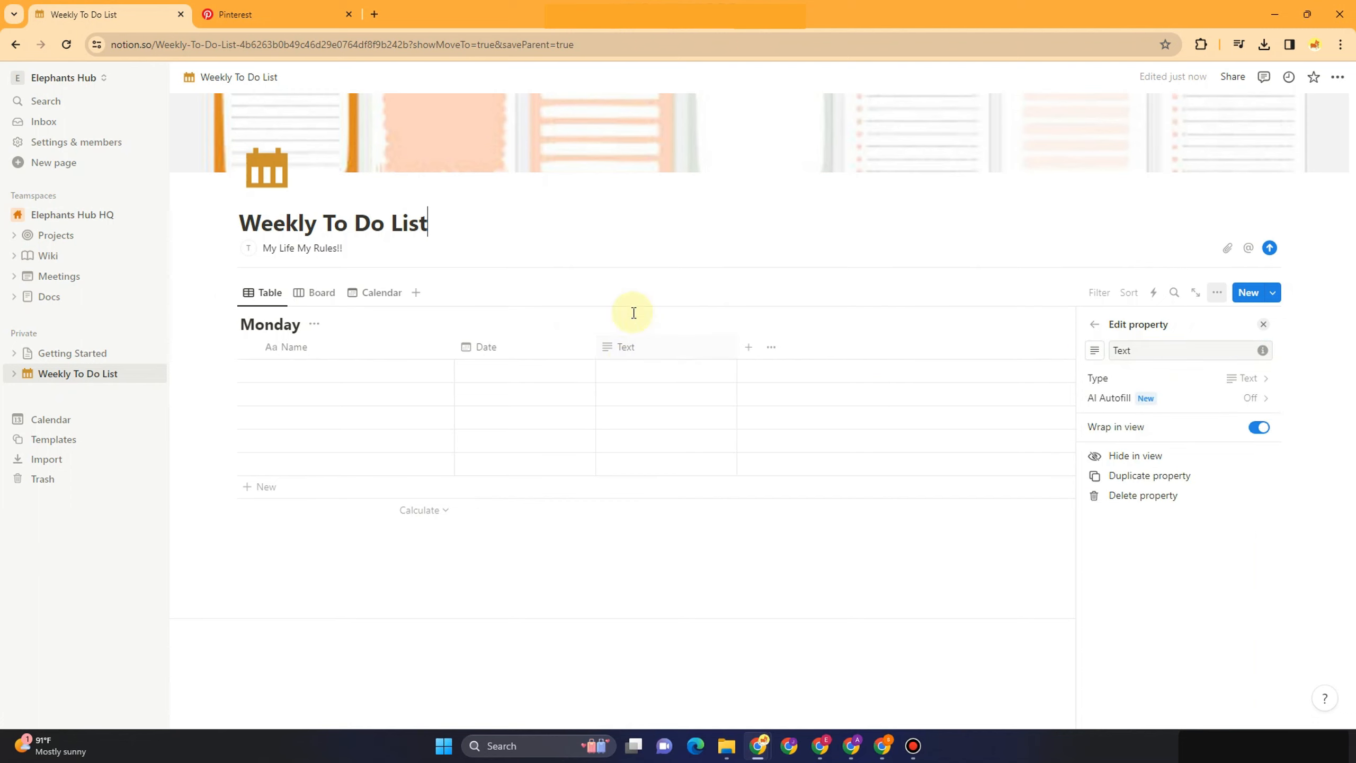
{"action": "left_click", "coordinate": [645, 350]}
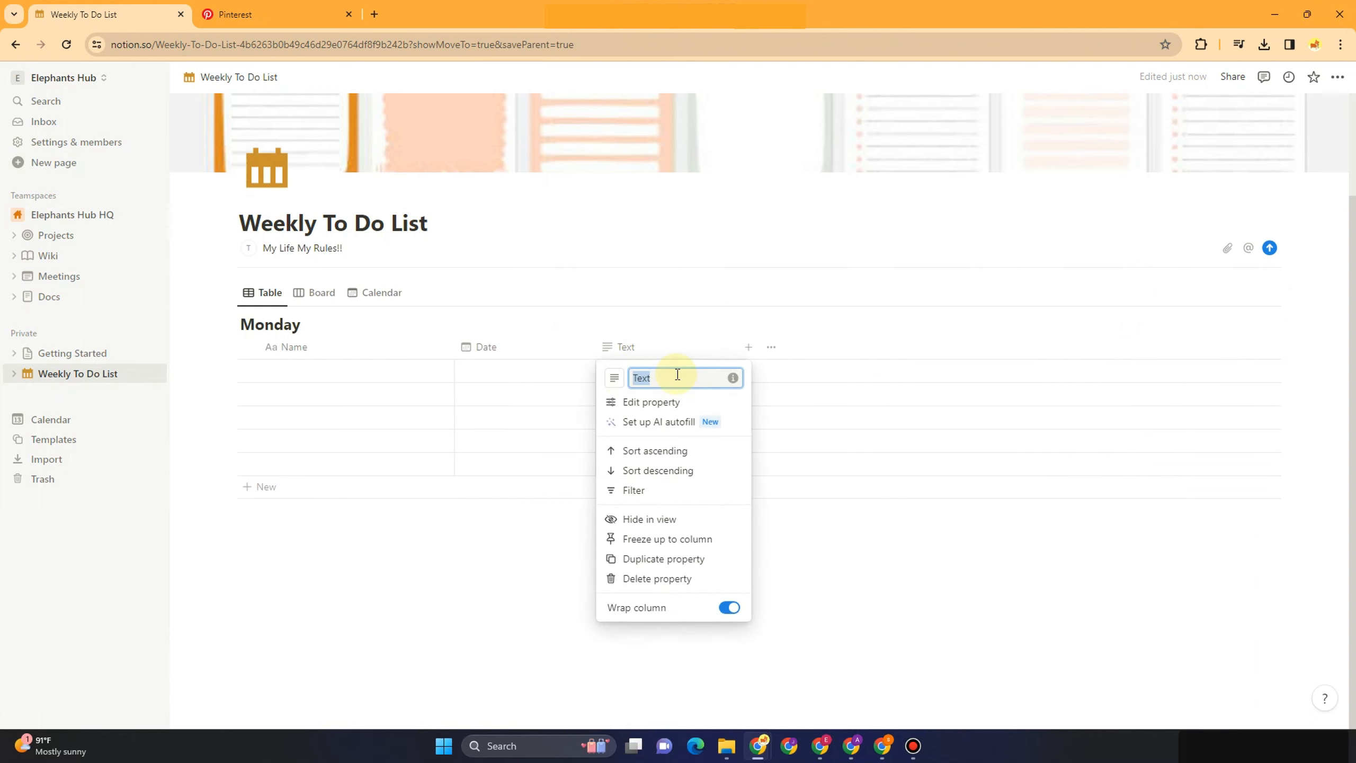
{"action": "key", "text": "Down"}
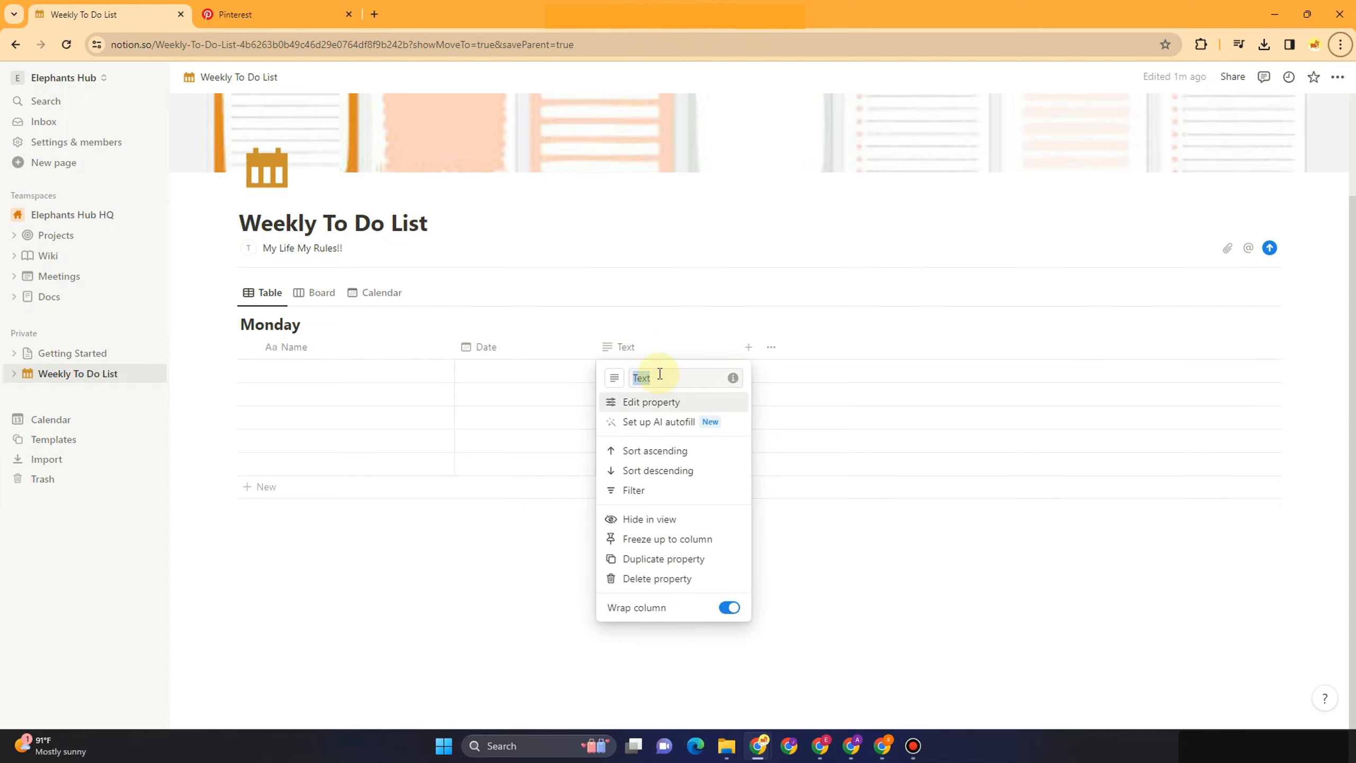
{"action": "type", "text": "Work"}
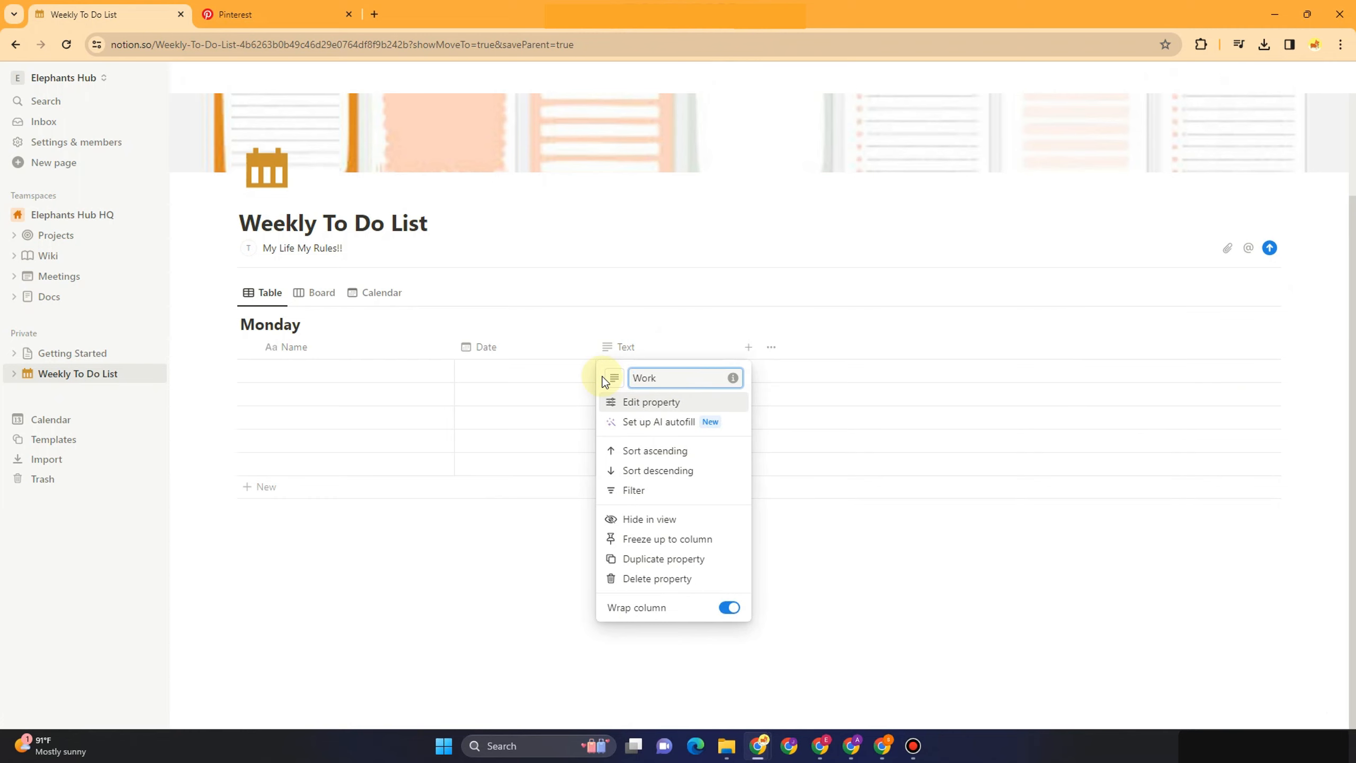
{"action": "key", "text": "Return"}
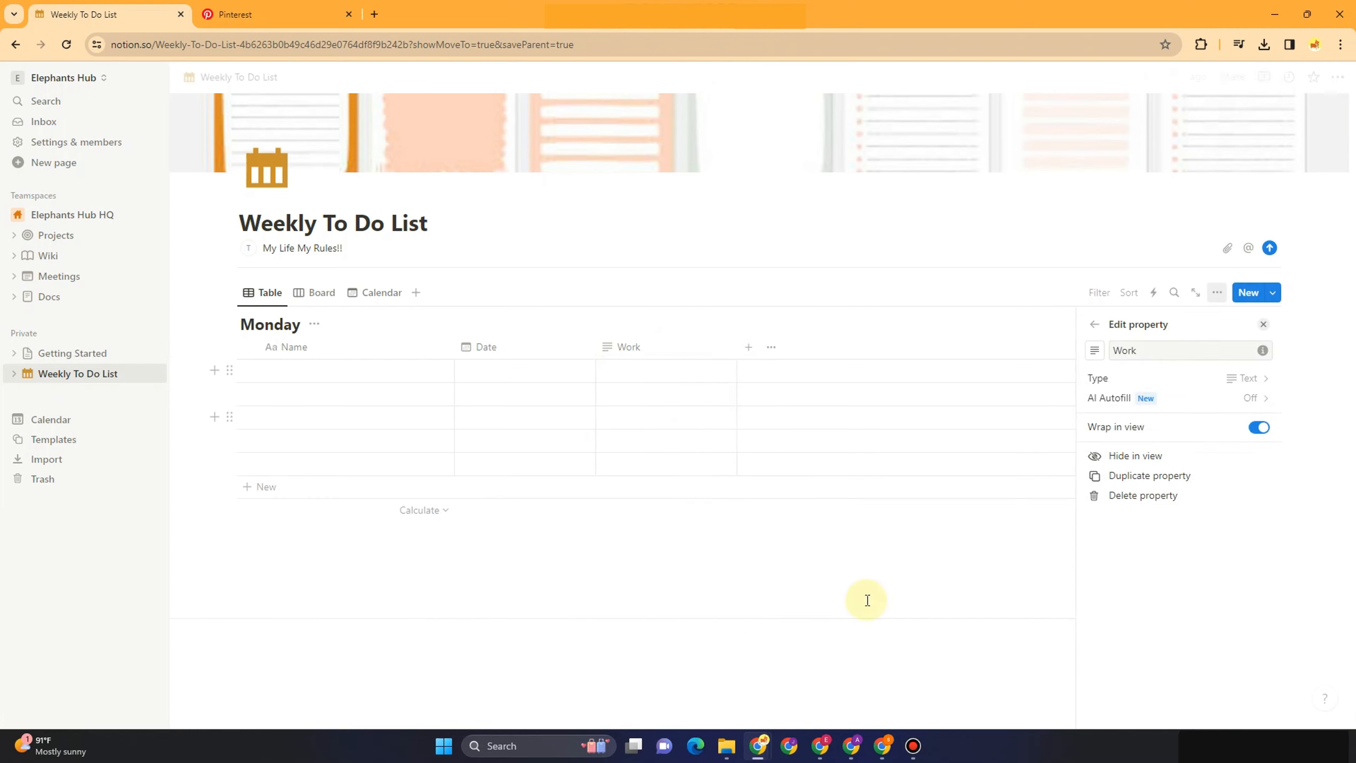
Add a Number column to the Monday table
{"action": "left_click", "coordinate": [911, 573]}
{"action": "left_click", "coordinate": [750, 358]}
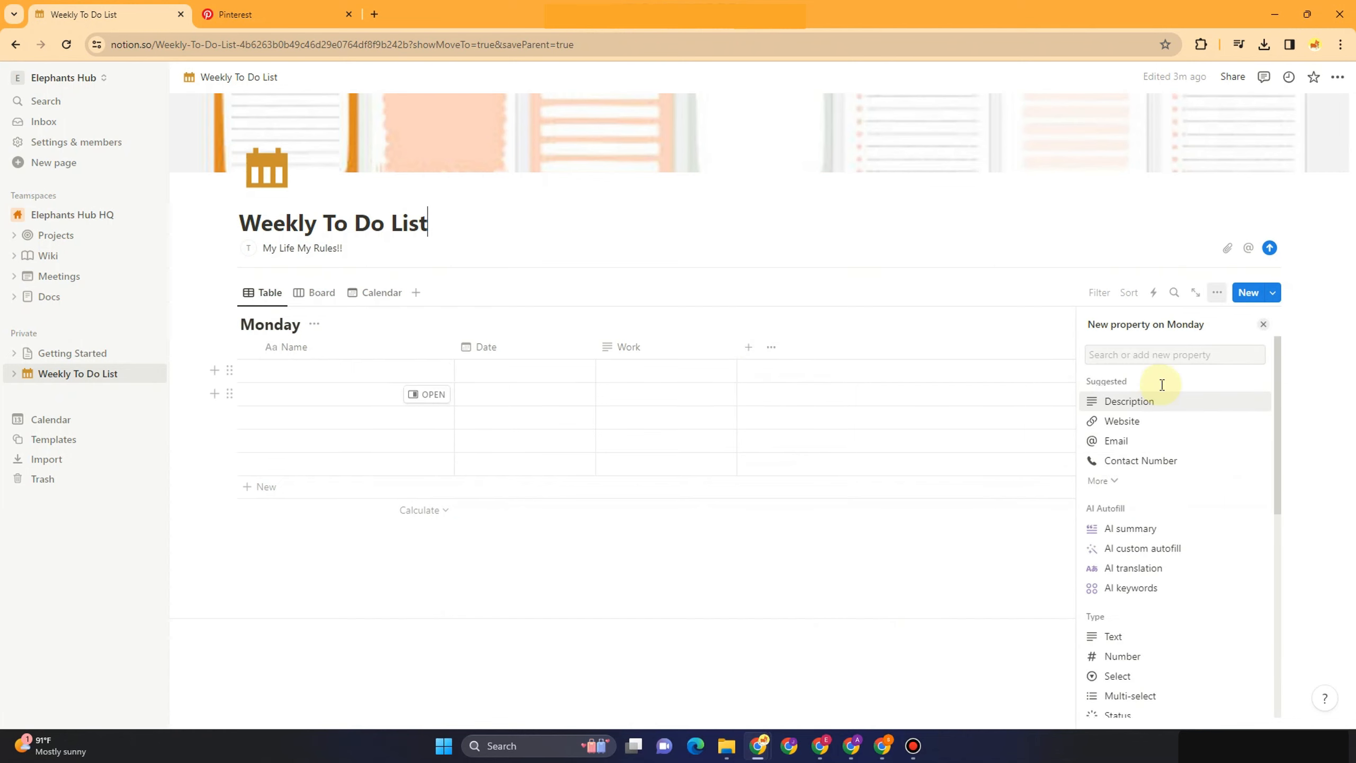
{"action": "scroll", "coordinate": [1144, 631], "scroll_direction": "down", "scroll_amount": 4}
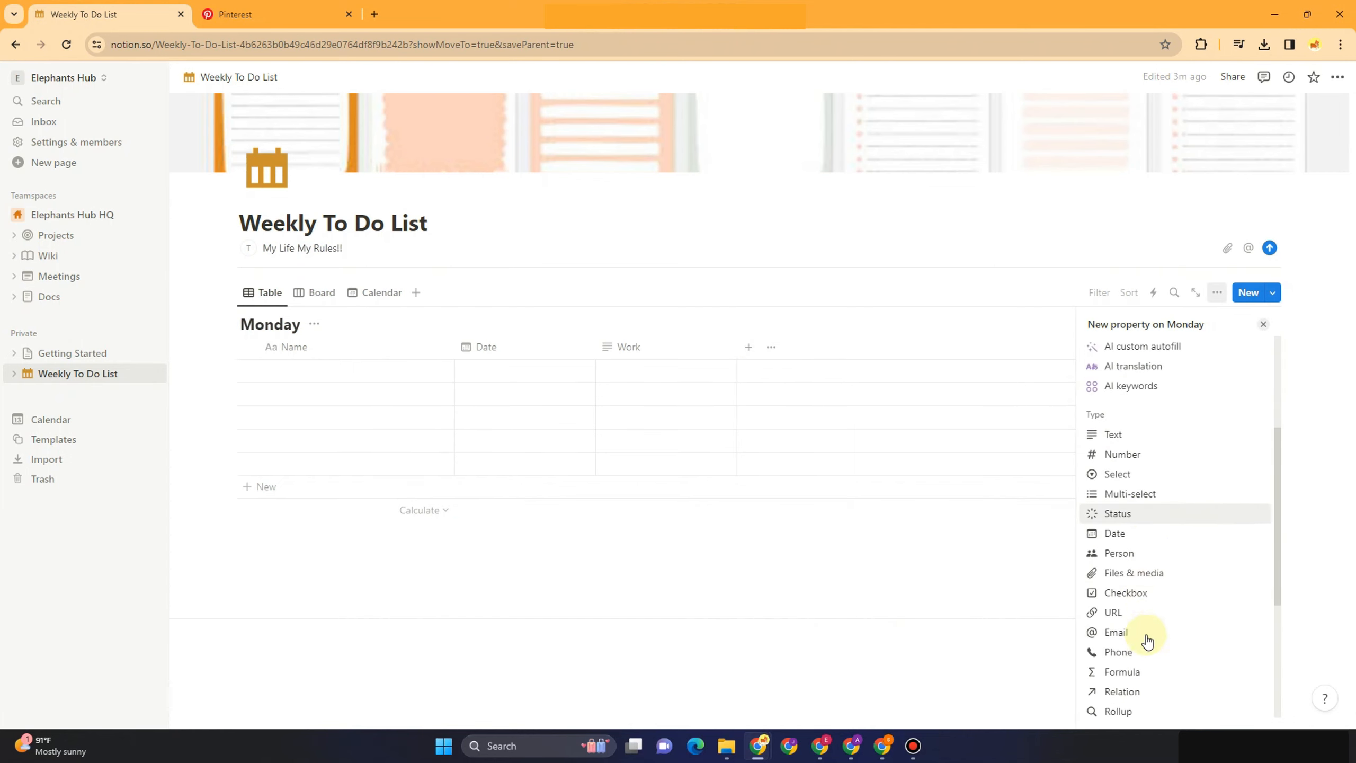
{"action": "left_click", "coordinate": [1124, 446]}
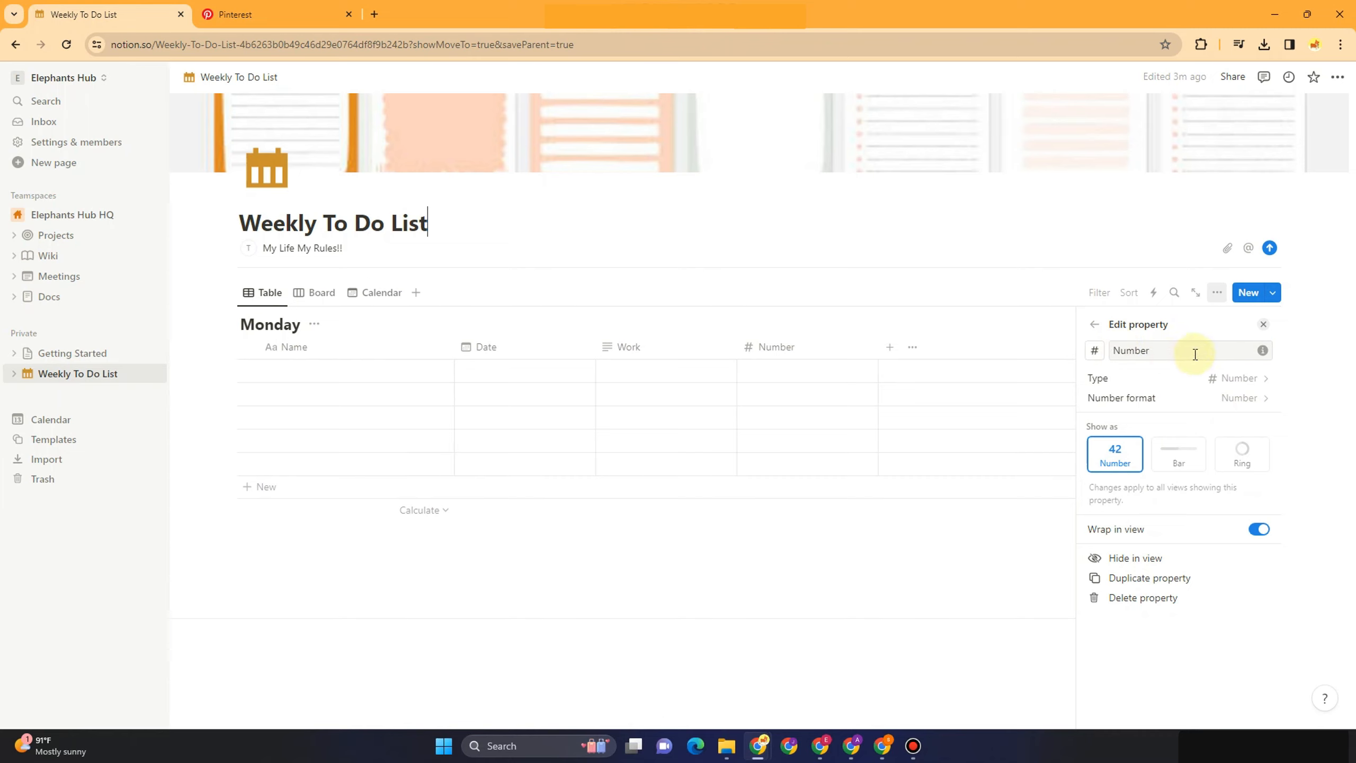
Undo the stray page-title edits and rename the Number column to Budget
{"action": "key", "text": "BackSpace"}
{"action": "key", "text": "BackSpace"}
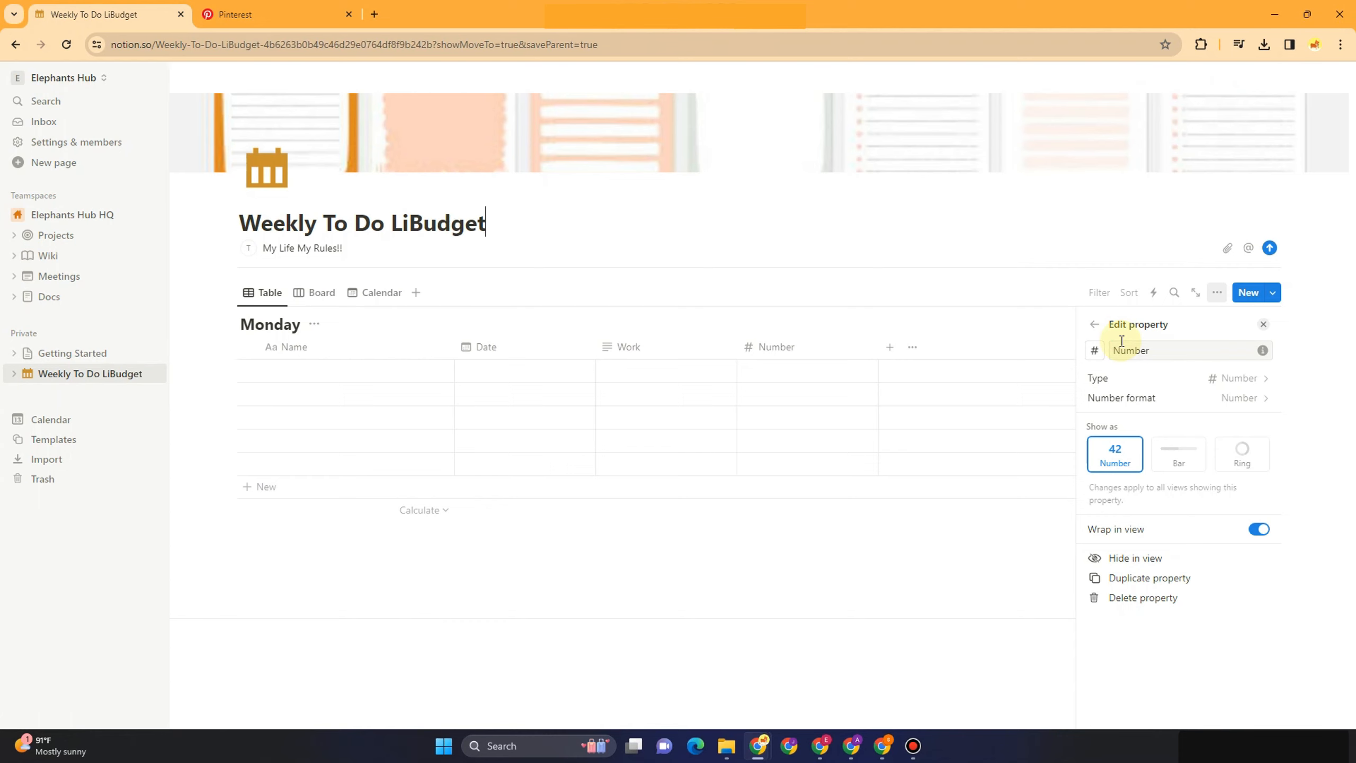
{"action": "key", "text": "ctrl+z"}
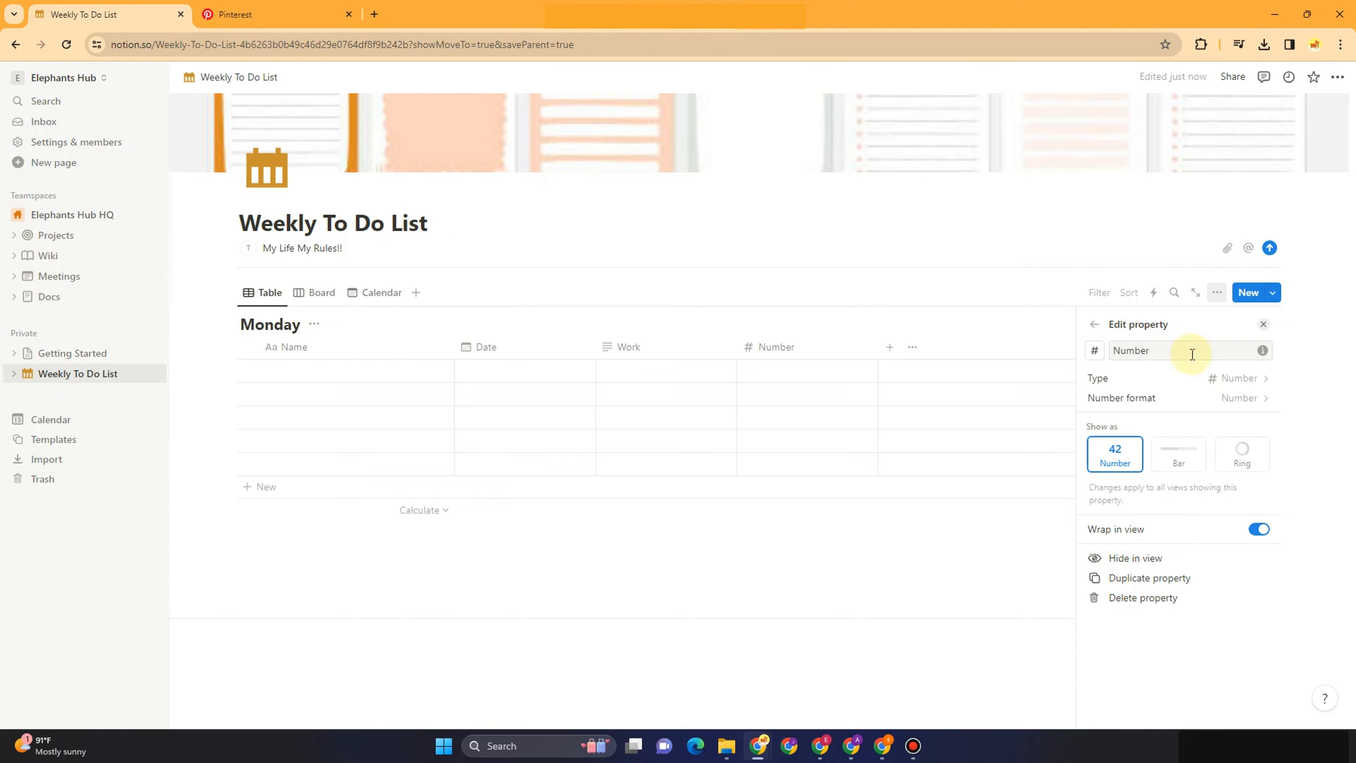
{"action": "left_click_drag", "start_coordinate": [1174, 351], "coordinate": [1122, 352]}
{"action": "key", "text": "BackSpace"}
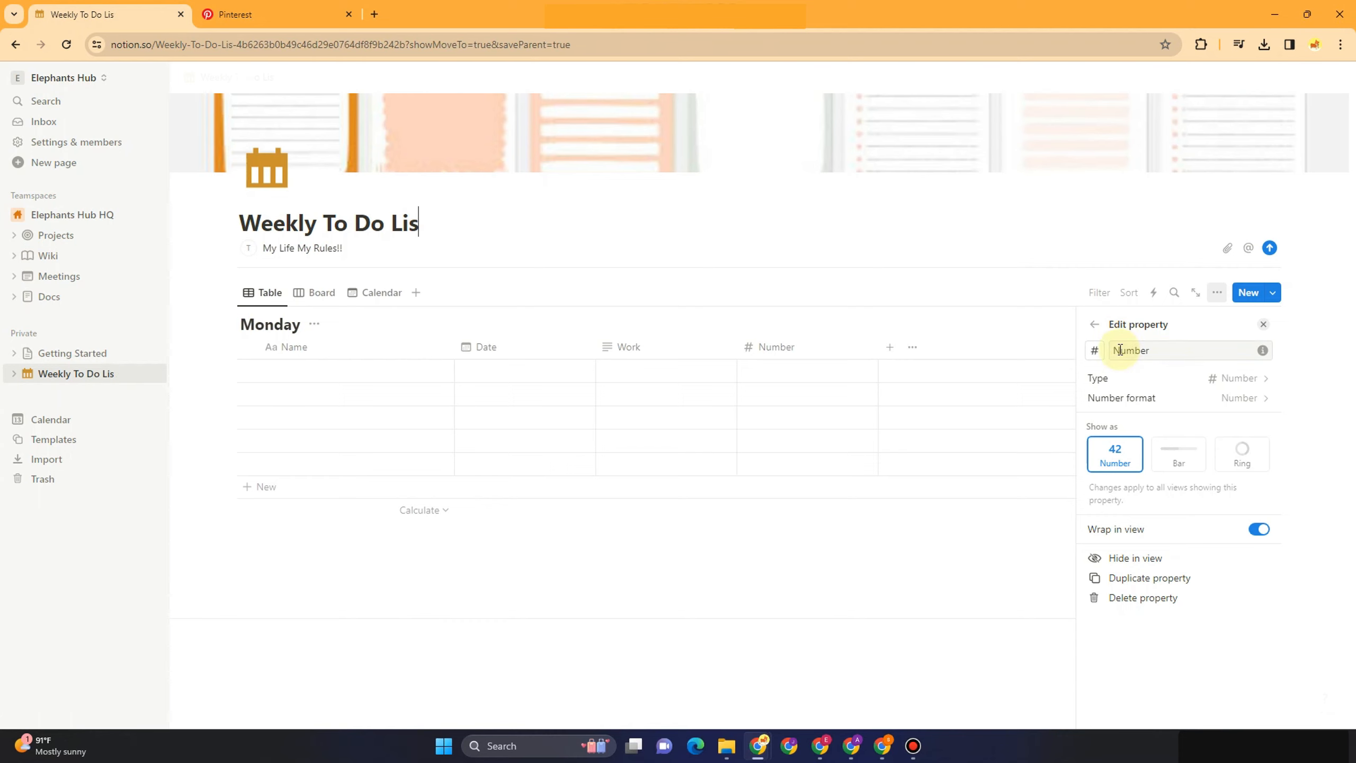
{"action": "type", "text": "t"}
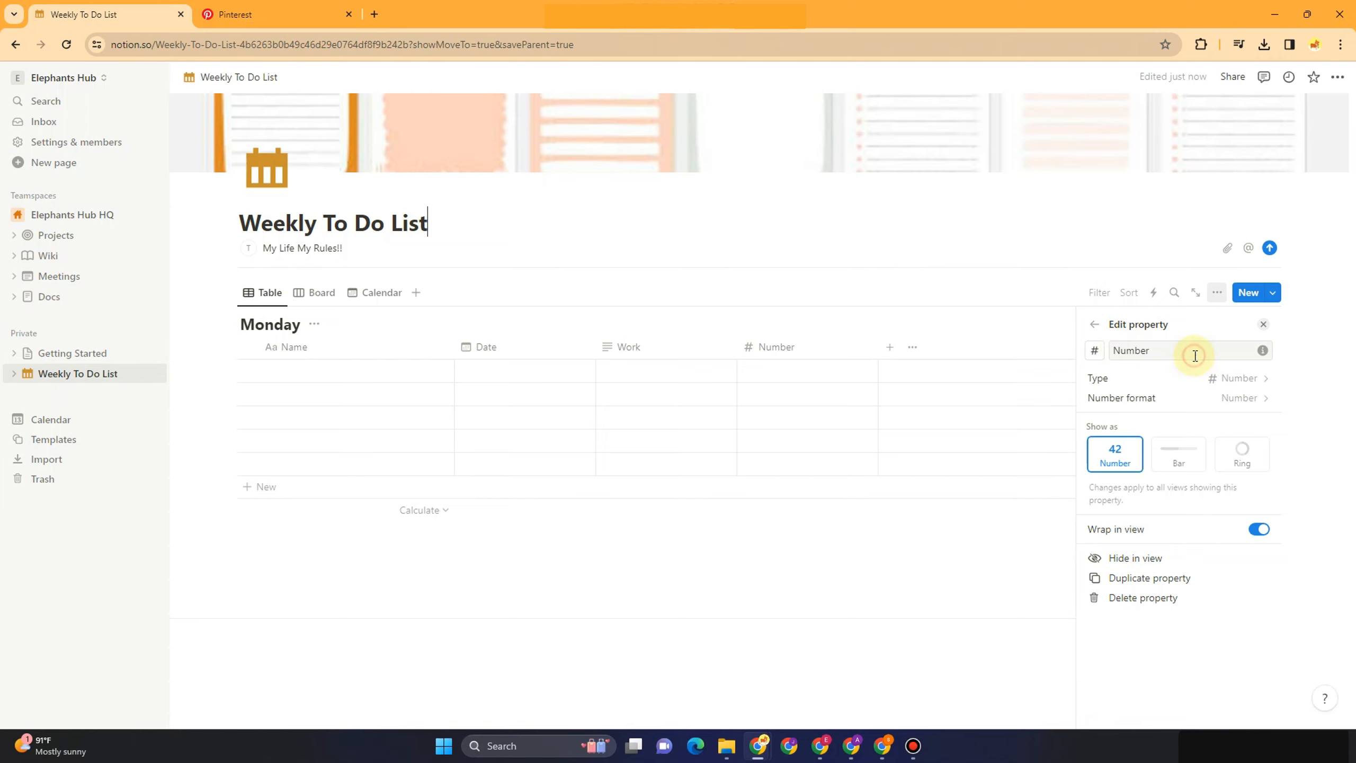
{"action": "type", "text": "B"}
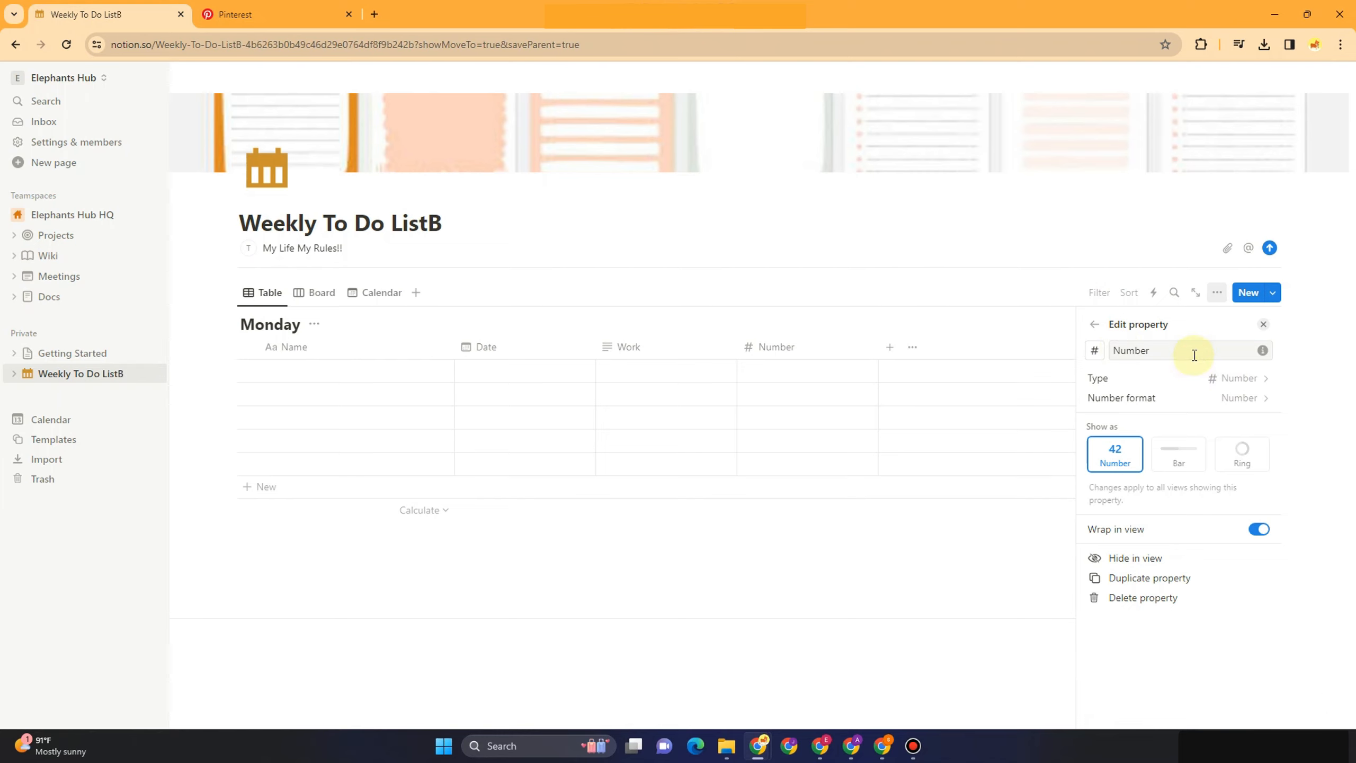
{"action": "key", "text": "BackSpace"}
{"action": "key", "text": "BackSpace"}
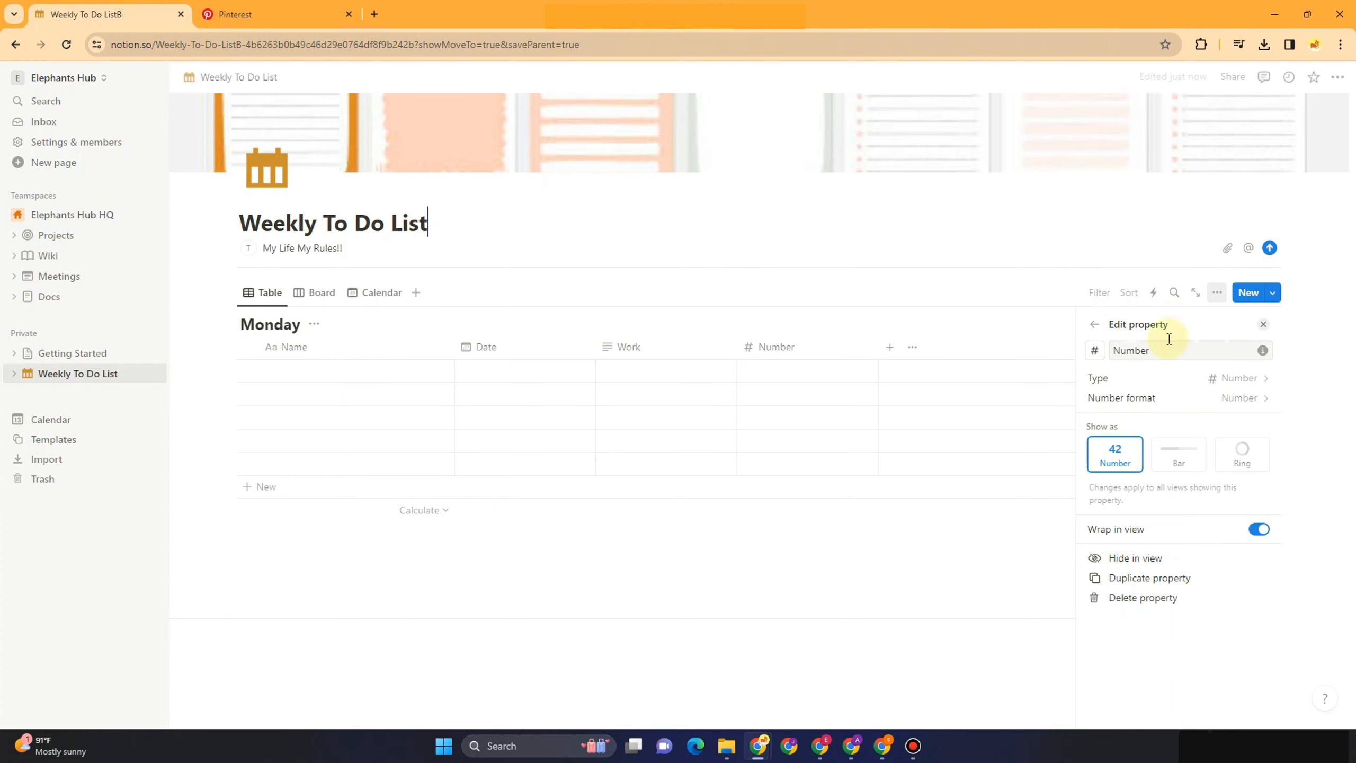
{"action": "left_click", "coordinate": [1162, 348]}
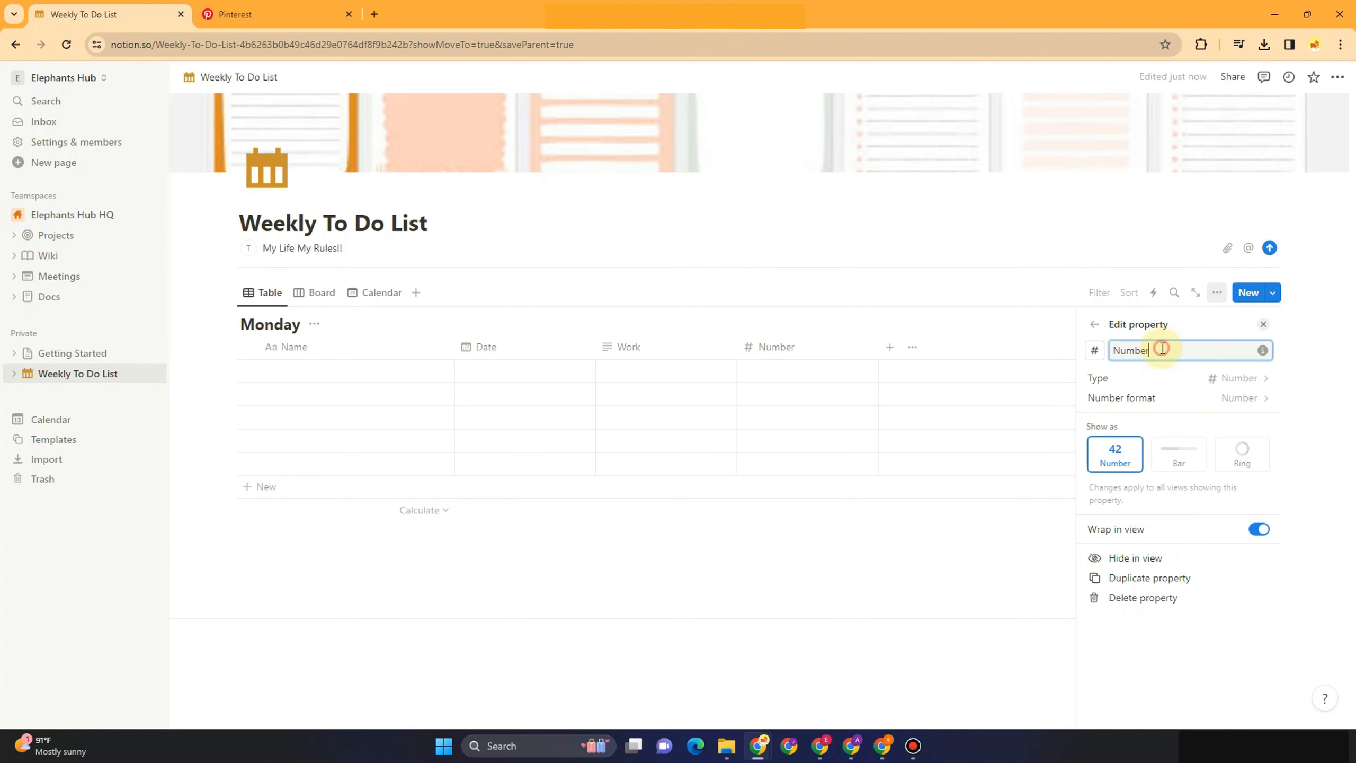
{"action": "key", "text": "BackSpace"}
{"action": "key", "text": "BackSpace"}
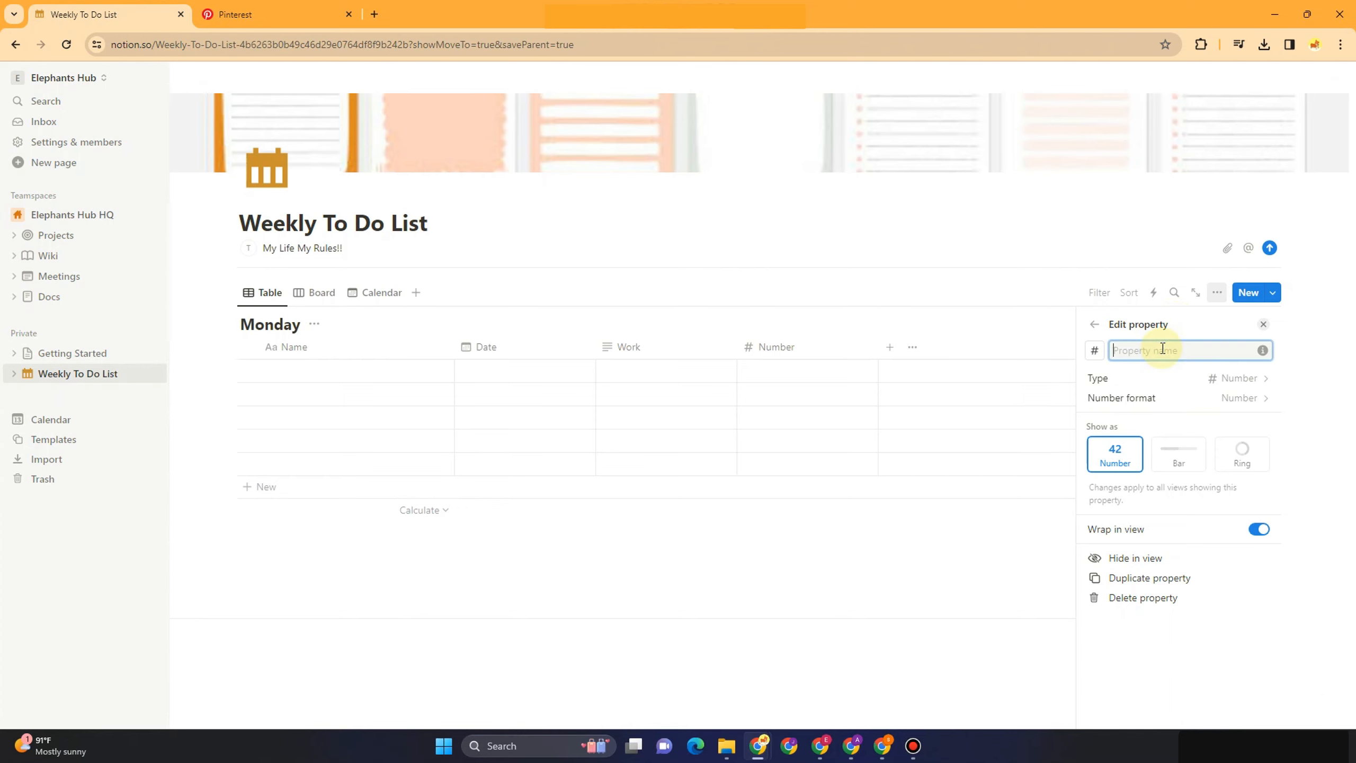
{"action": "key", "text": "Return"}
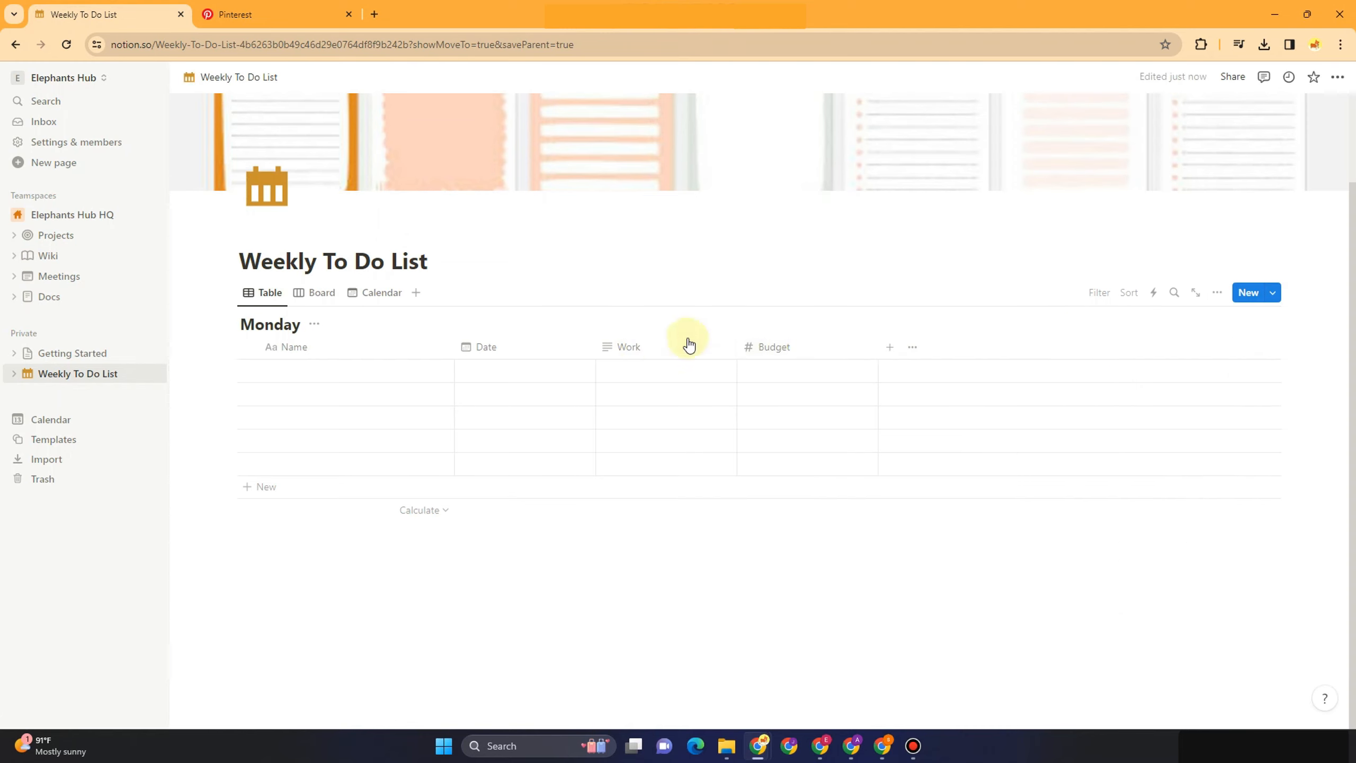
Add a Select column after Budget
{"action": "left_click", "coordinate": [890, 347]}
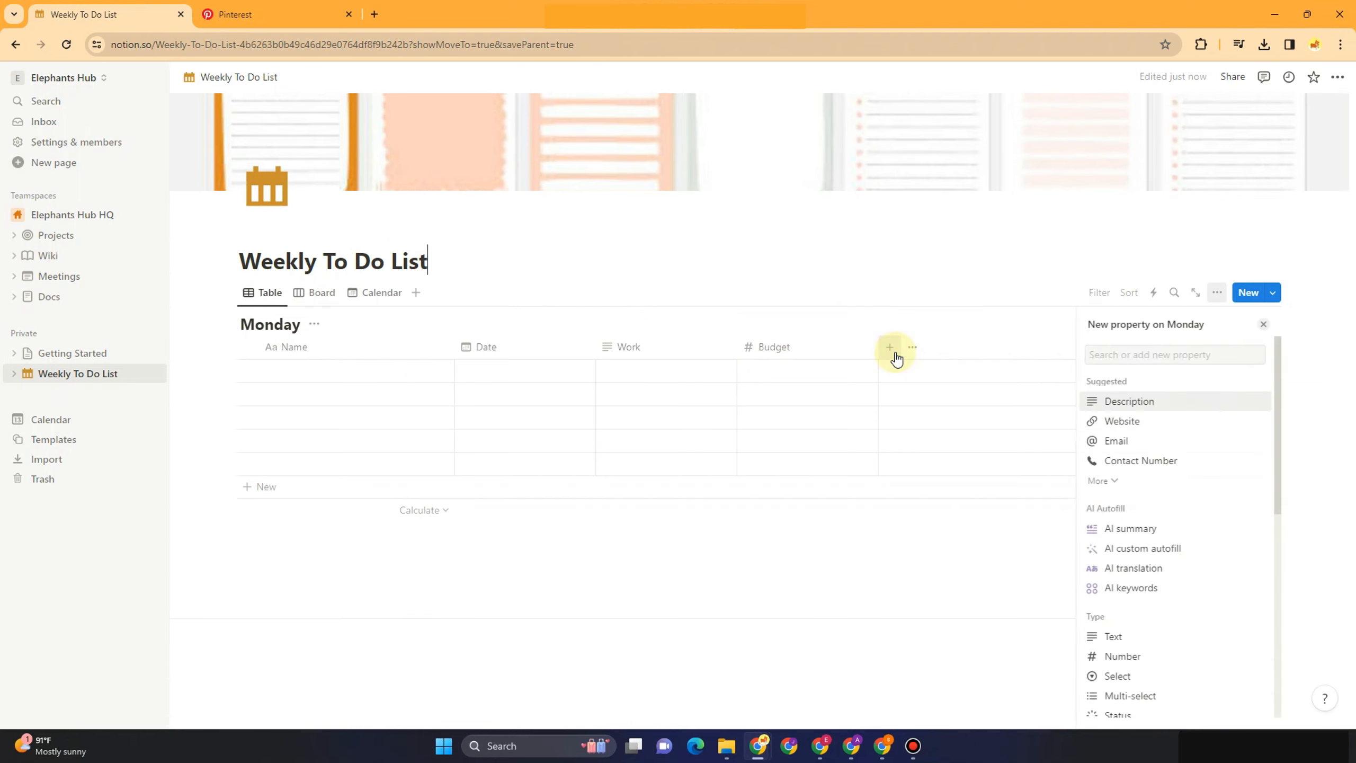
{"action": "scroll", "coordinate": [1166, 619], "scroll_direction": "down", "scroll_amount": 3}
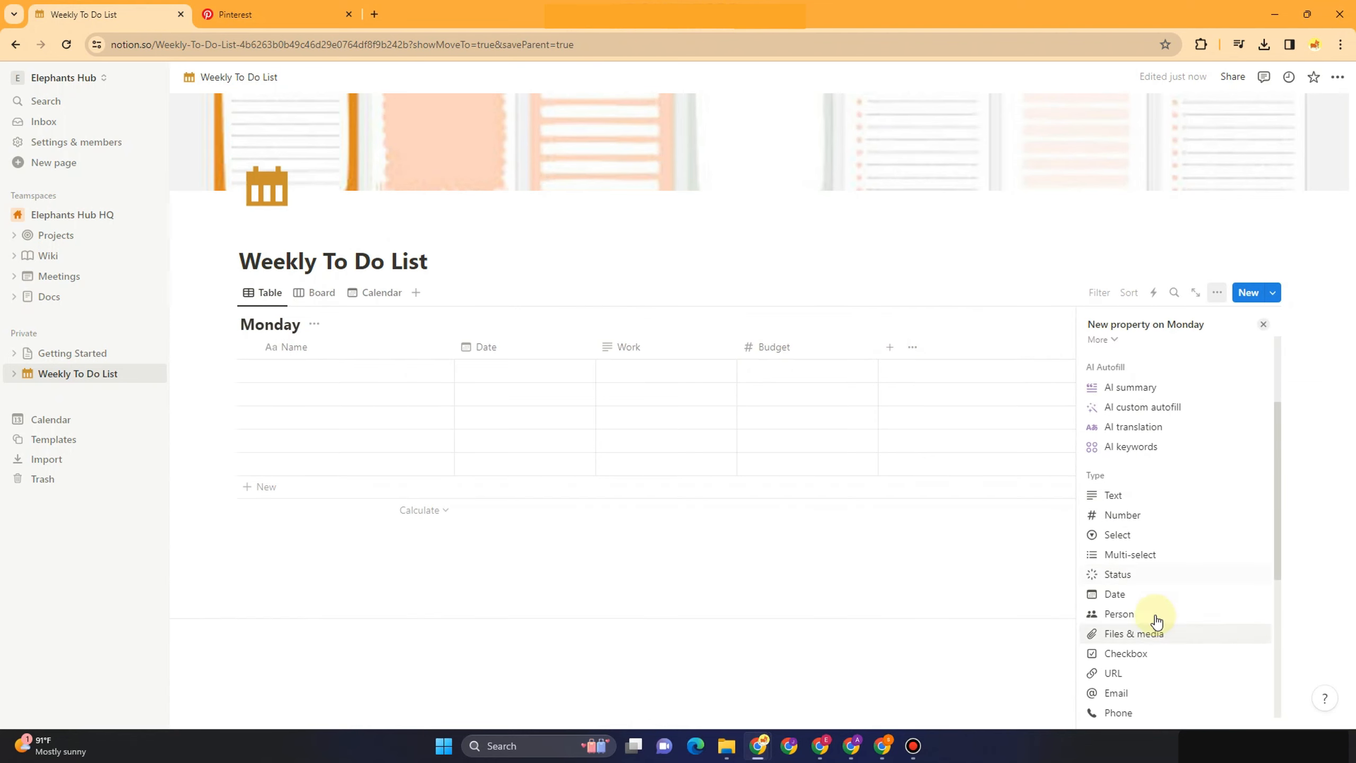
{"action": "left_click", "coordinate": [1128, 532]}
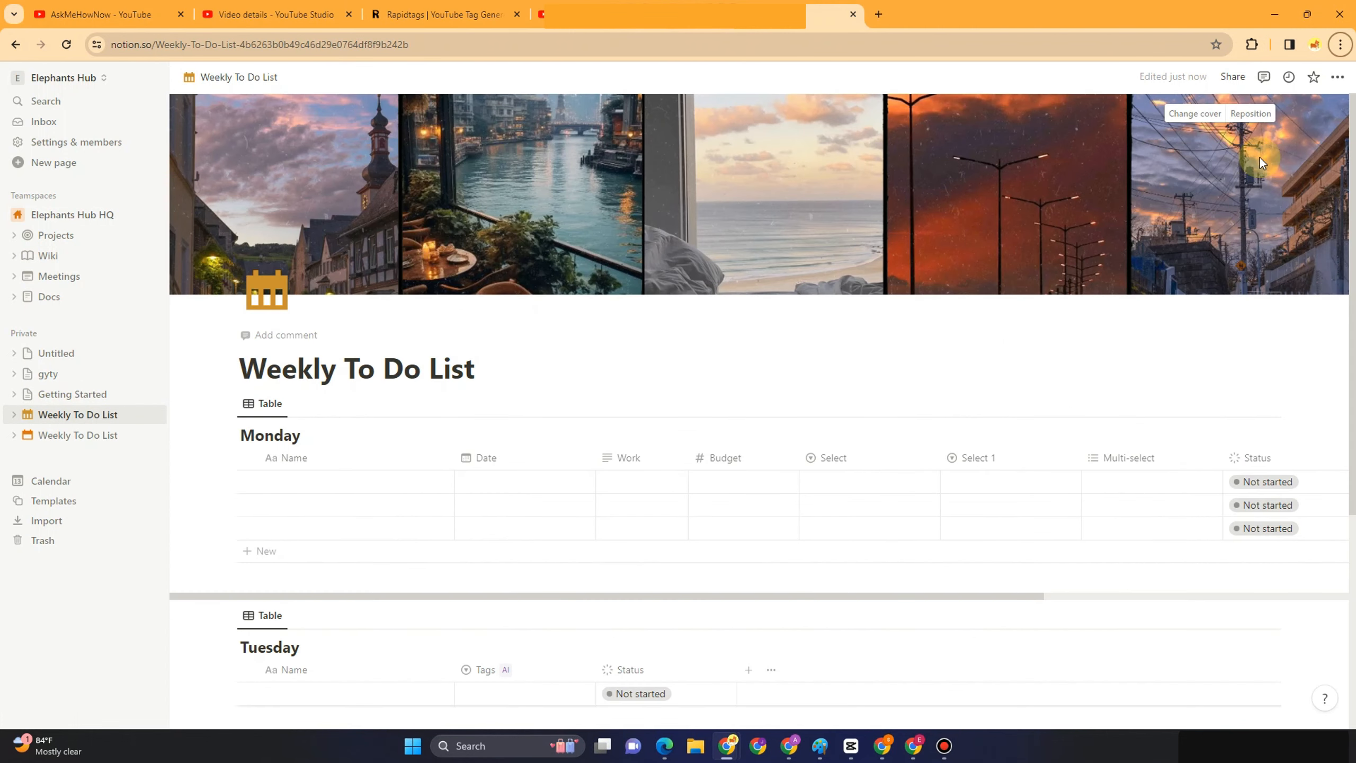
Shift the photo-collage cover upward to show the photos' lower part and save the position
{"action": "left_click", "coordinate": [1252, 114]}
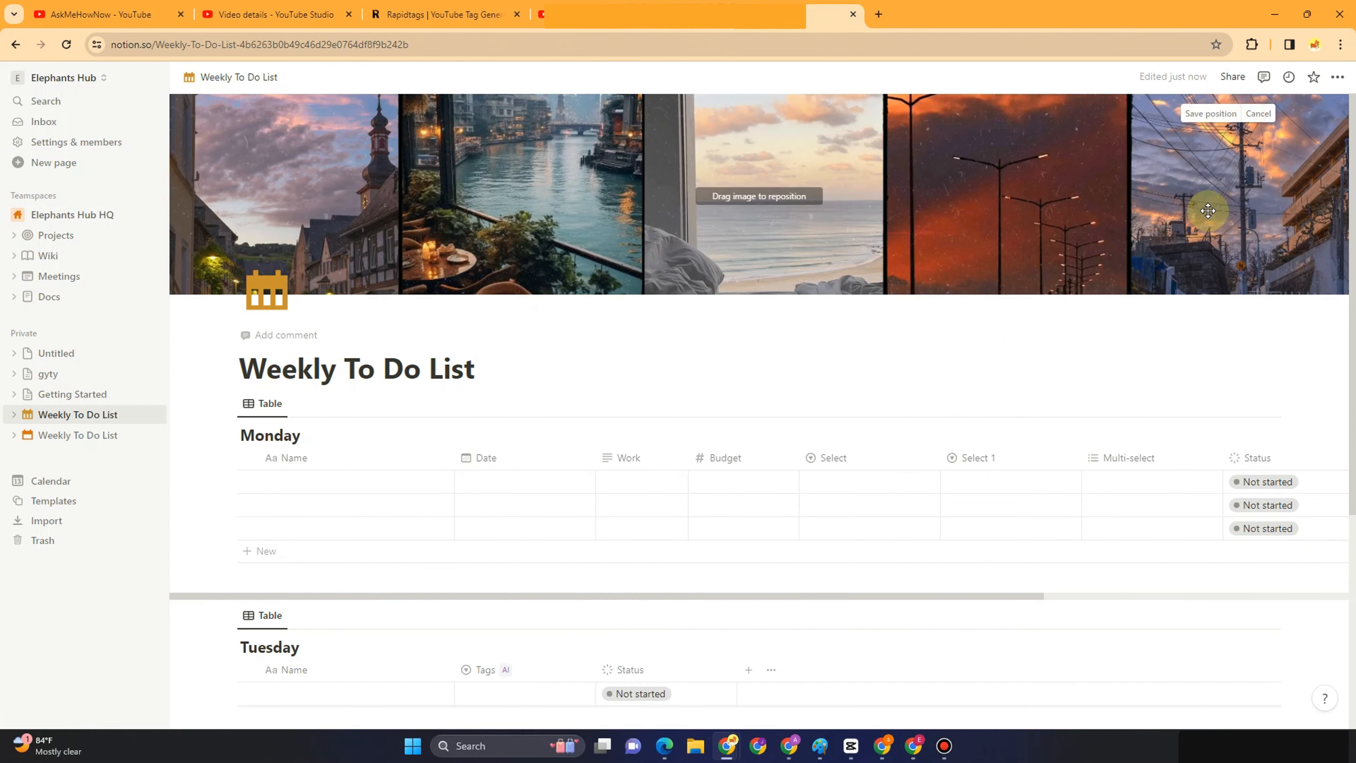
{"action": "left_click_drag", "start_coordinate": [1206, 219], "coordinate": [1208, 182]}
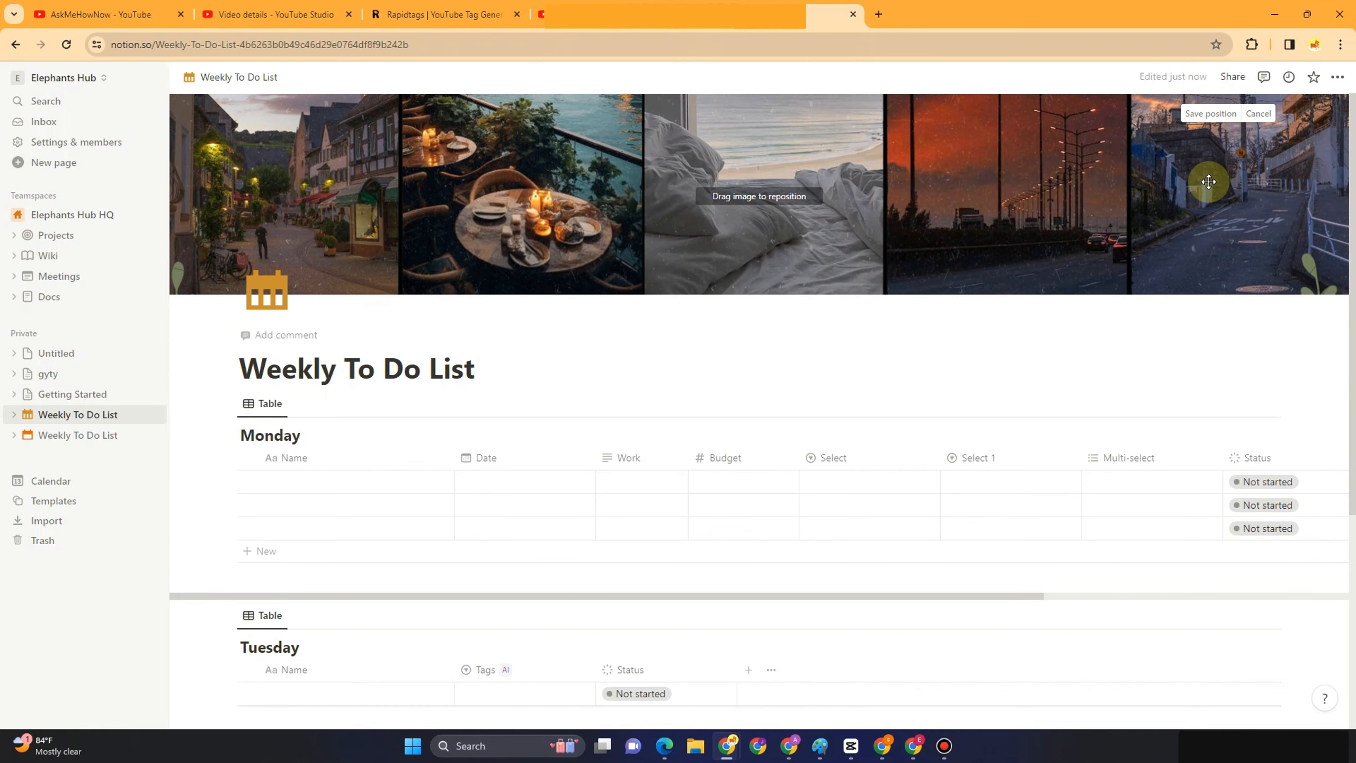
{"action": "left_click", "coordinate": [1199, 114]}
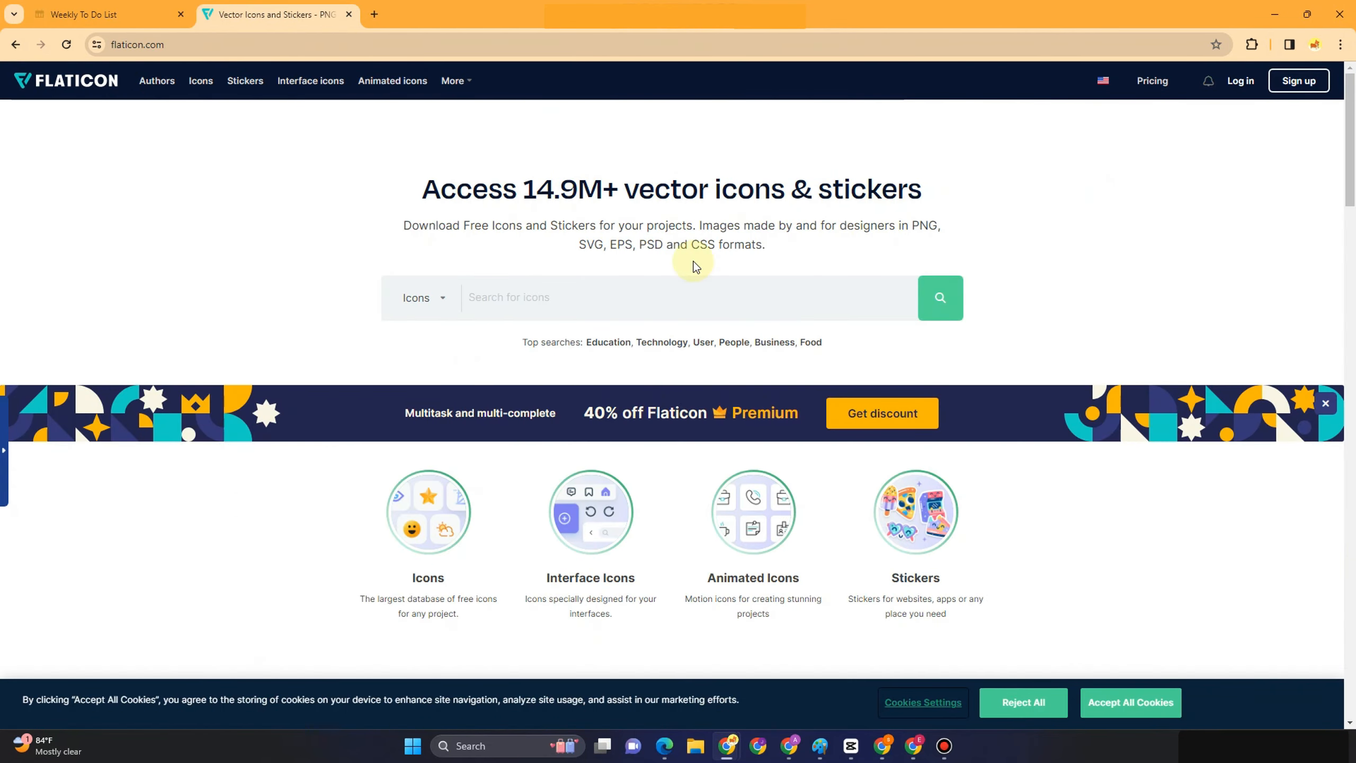
Search Flaticon for 'task' and bring up the download formats for the TO DO icon
{"action": "left_click", "coordinate": [536, 305]}
{"action": "type", "text": "task"}
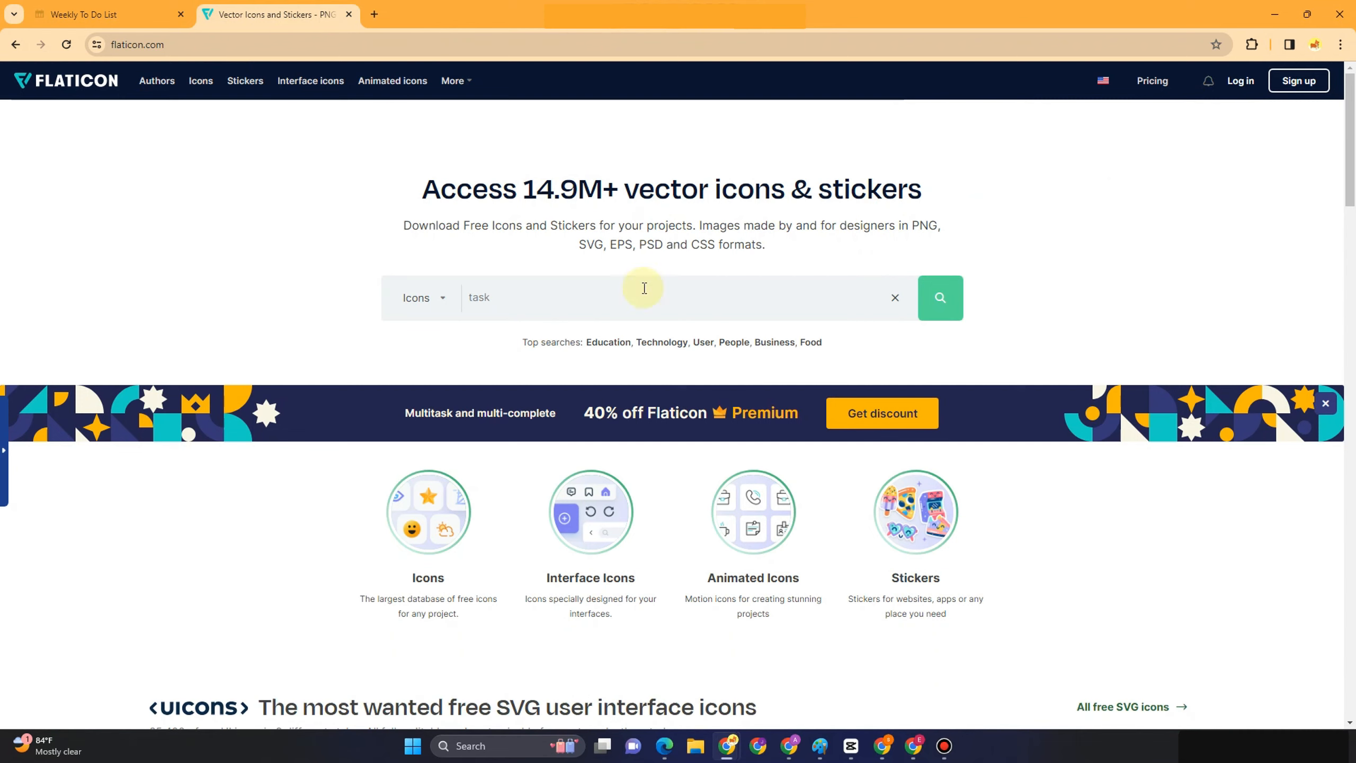
{"action": "left_click", "coordinate": [937, 302]}
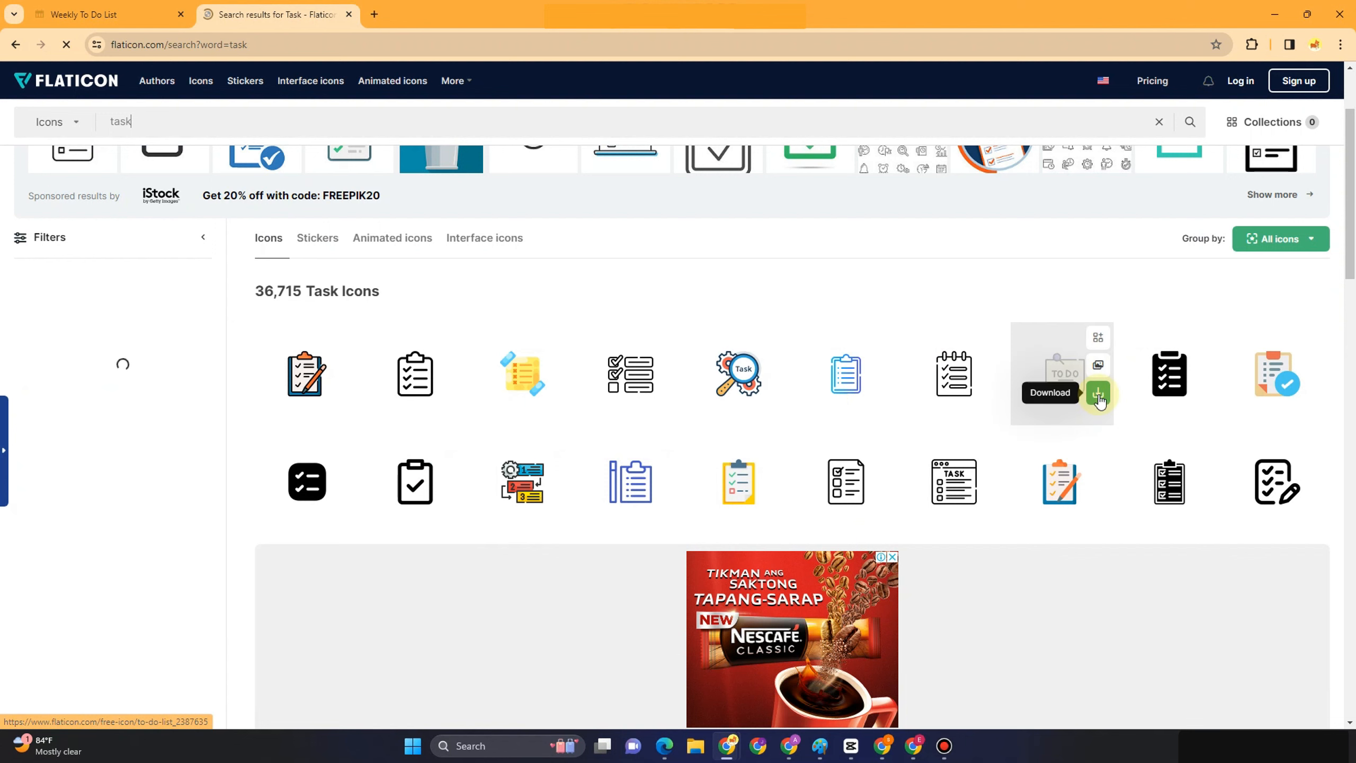
{"action": "left_click", "coordinate": [1098, 395]}
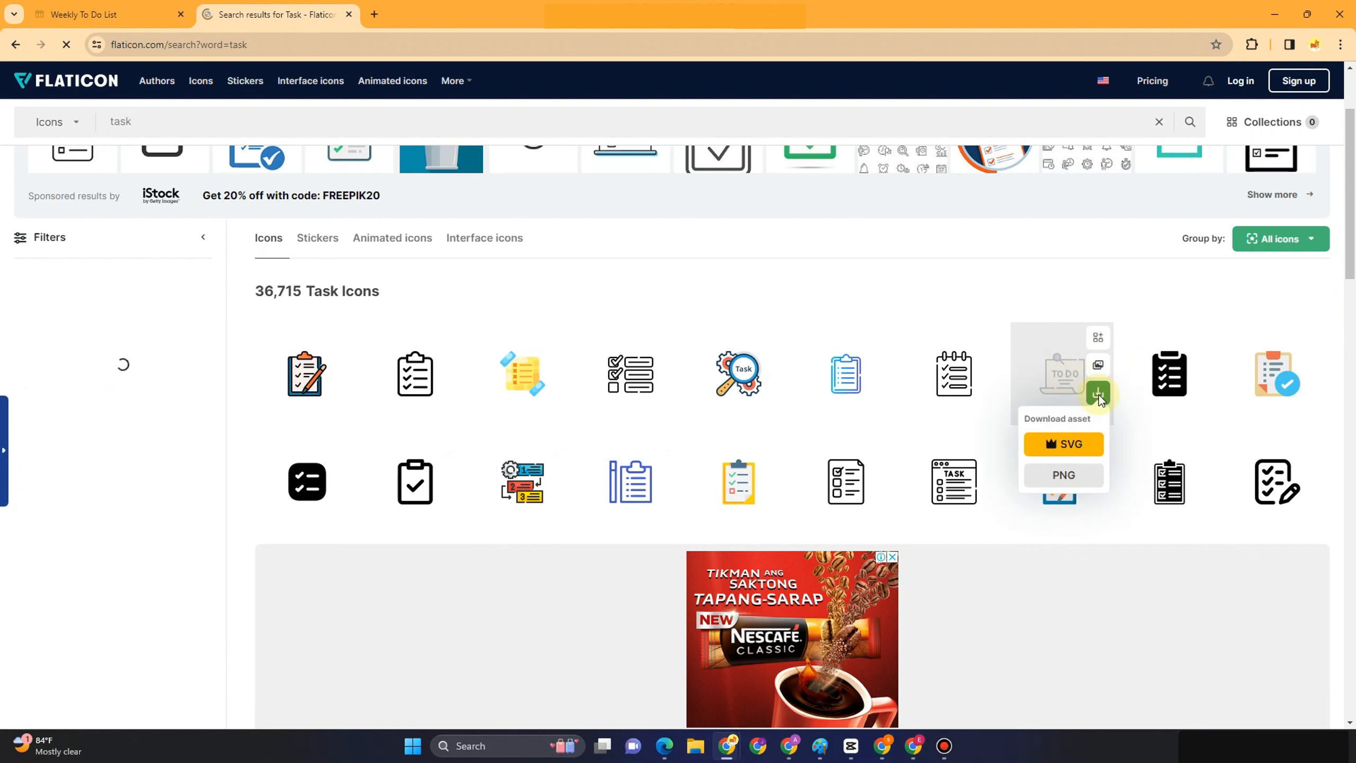
Download the TO DO icon as a PNG and upload it as the page's custom icon
{"action": "left_click", "coordinate": [1064, 475]}
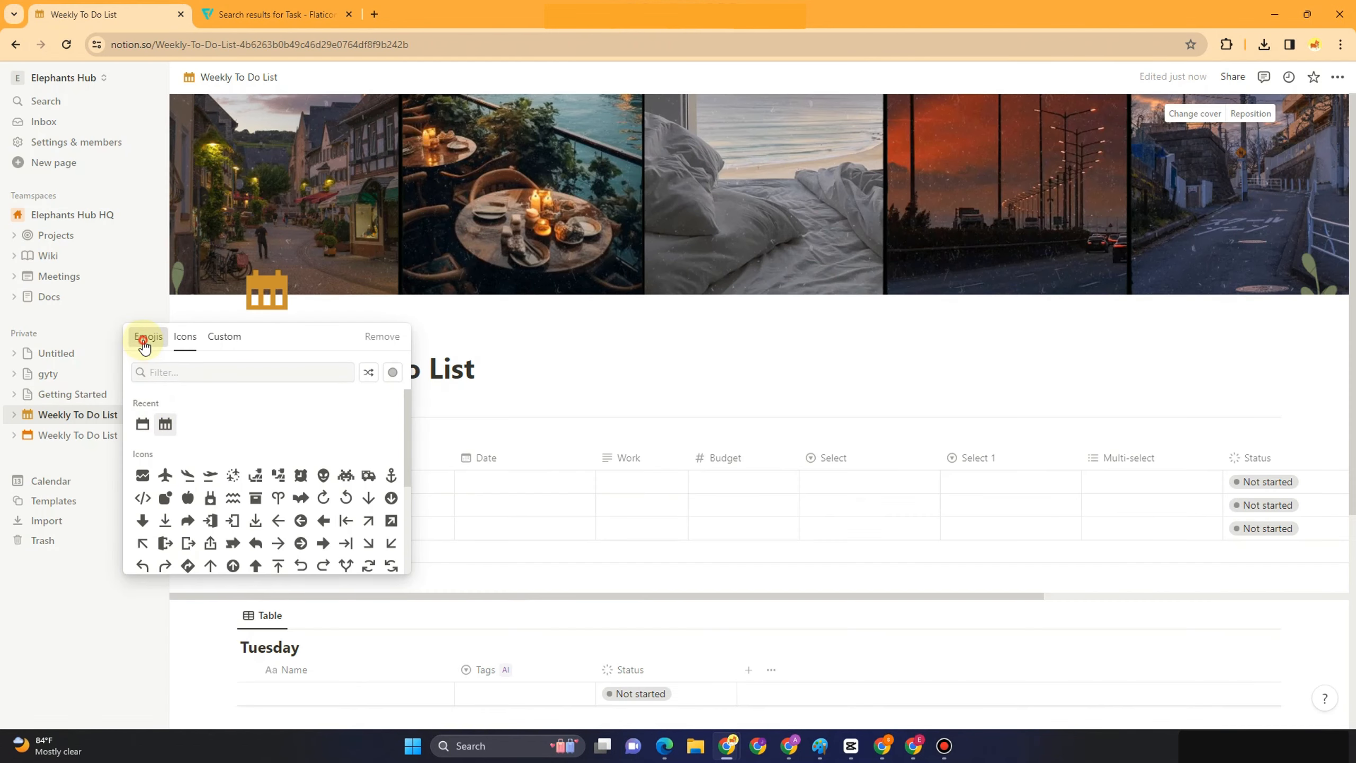
{"action": "left_click", "coordinate": [144, 340]}
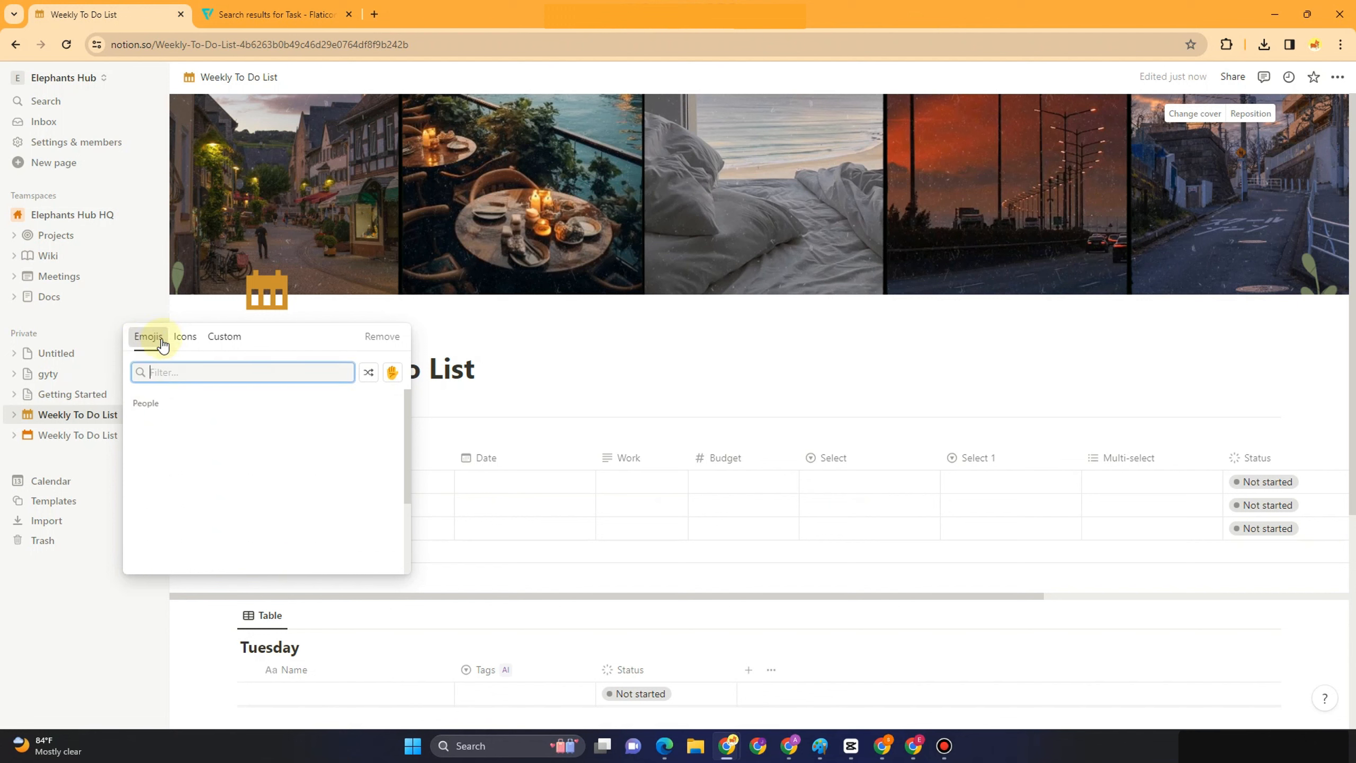
{"action": "left_click", "coordinate": [219, 341]}
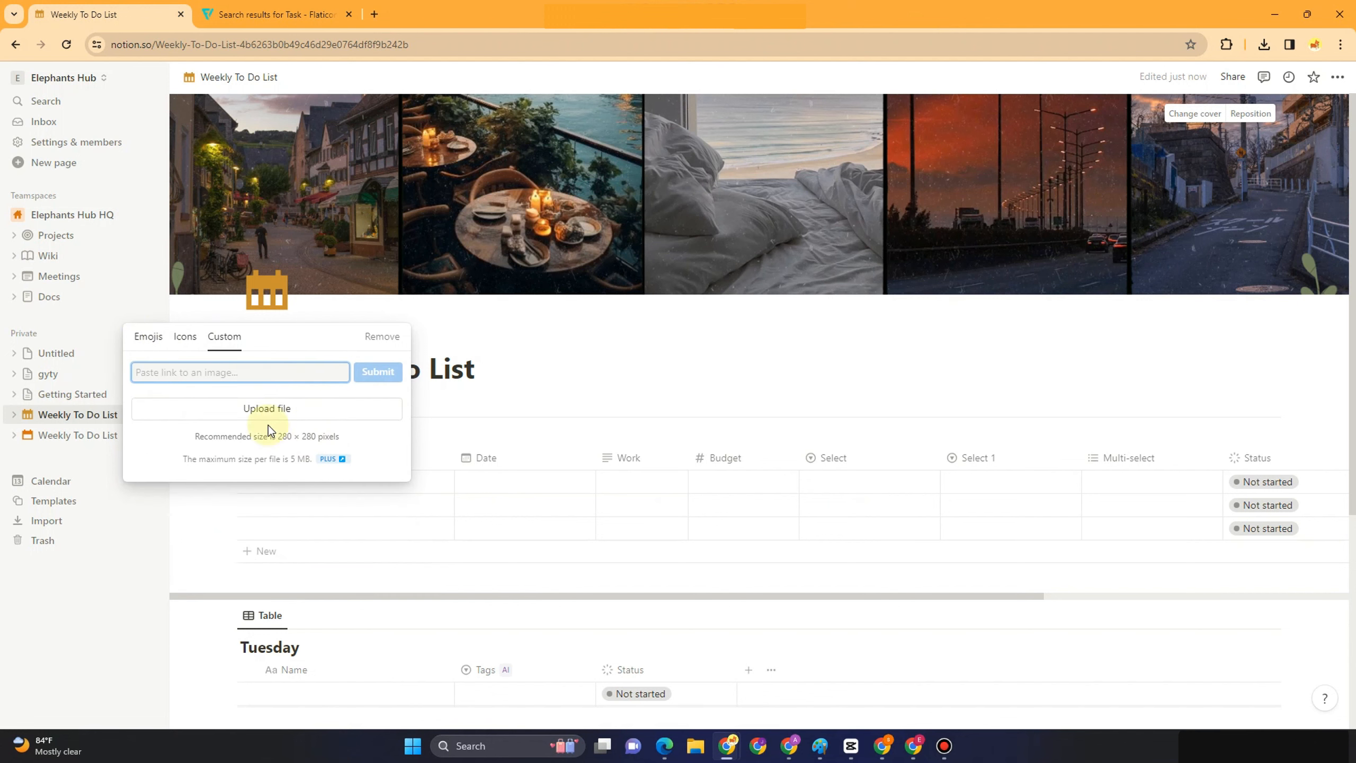
{"action": "left_click", "coordinate": [273, 410]}
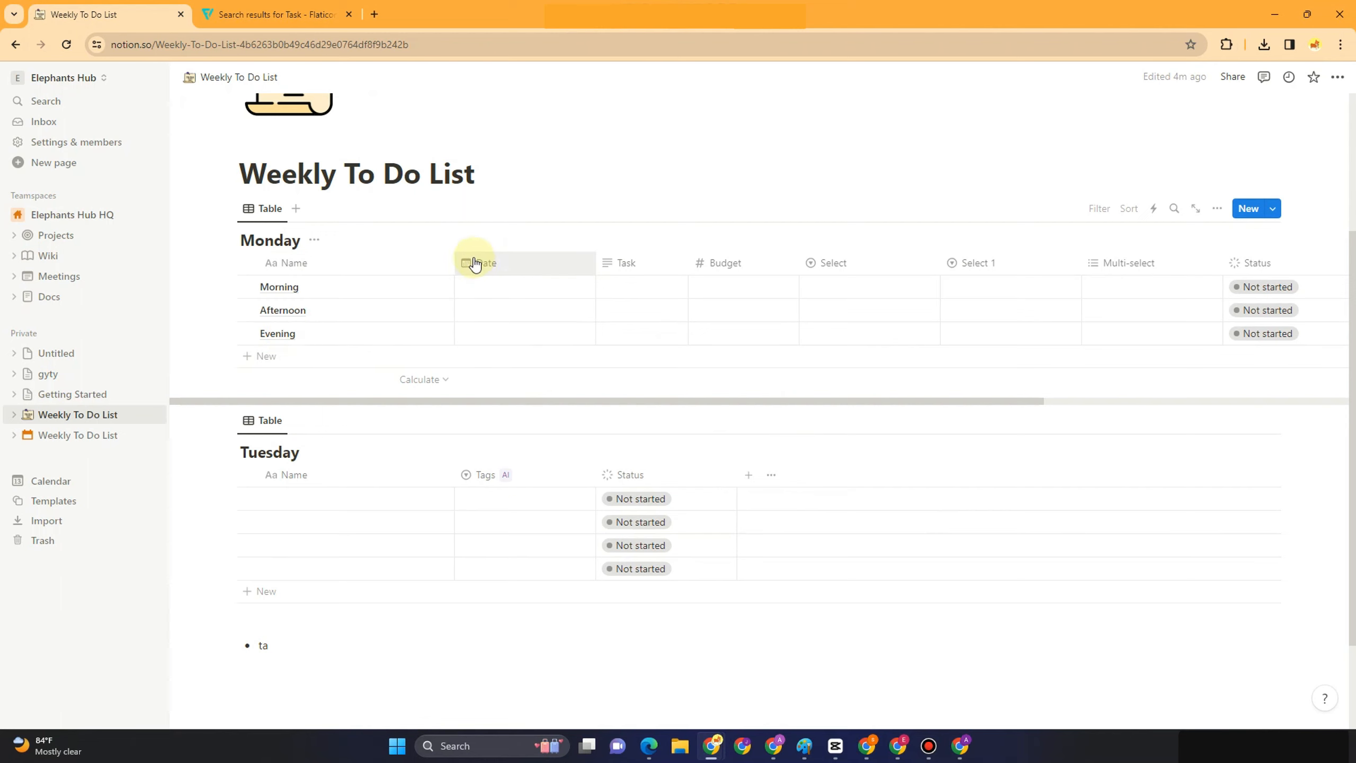
Set the Date cell of the Morning, Afternoon and Evening rows to April 15, 2024
{"action": "left_click", "coordinate": [490, 298]}
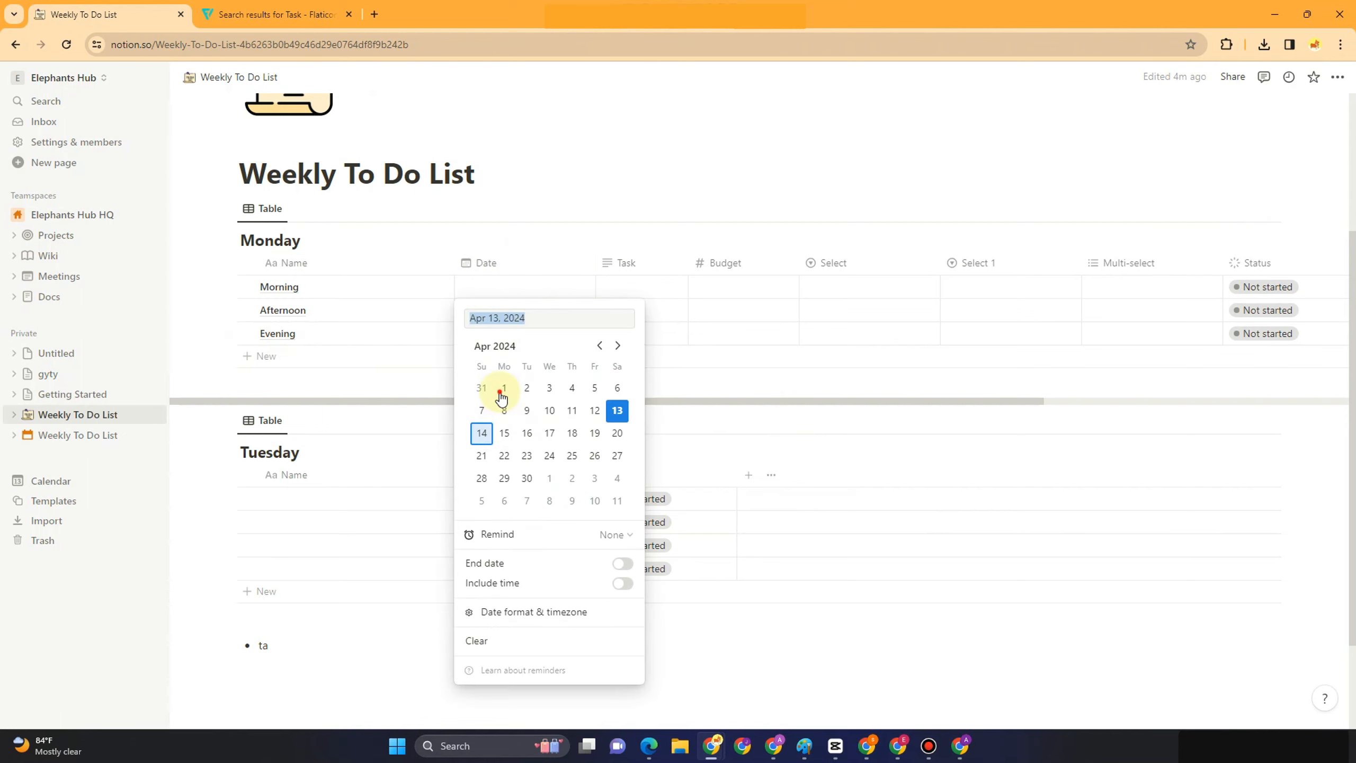
{"action": "left_click", "coordinate": [504, 432]}
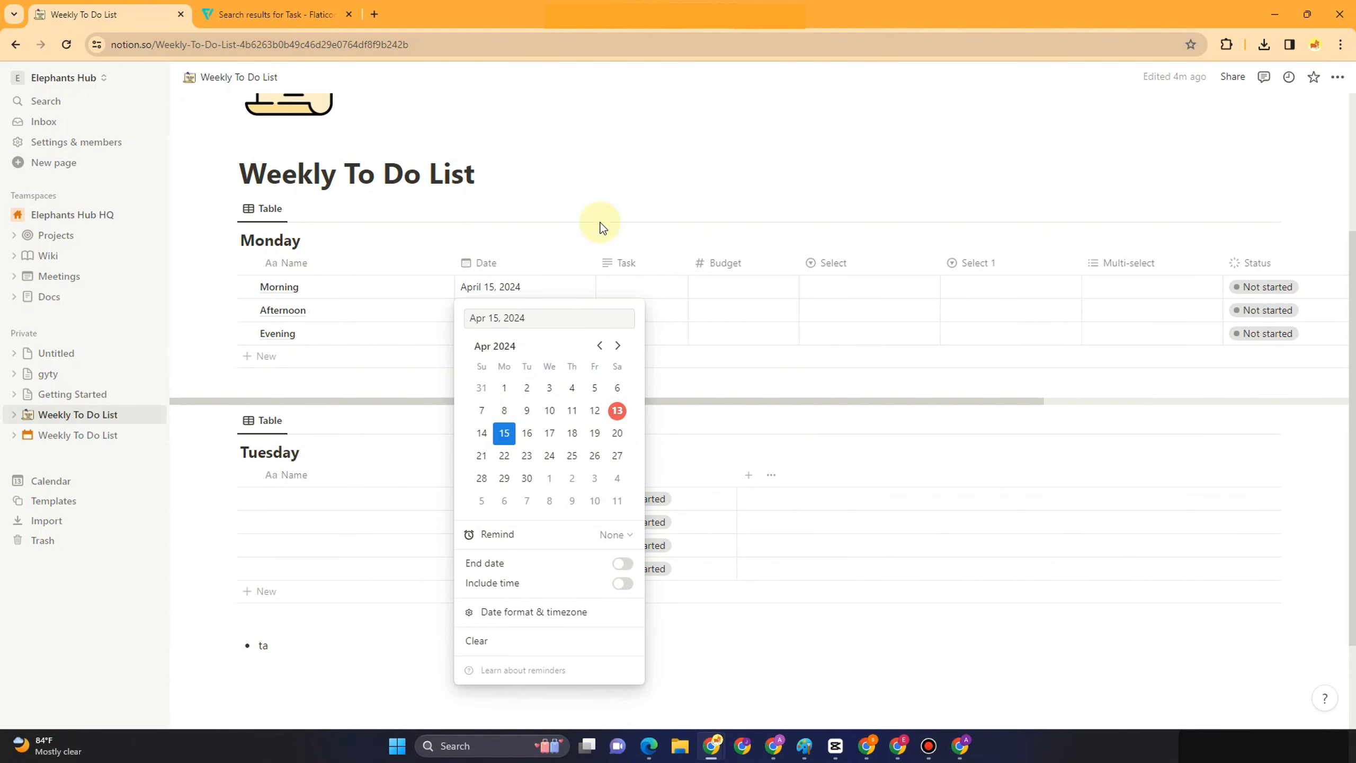
{"action": "left_click", "coordinate": [583, 203]}
{"action": "left_click", "coordinate": [521, 313]}
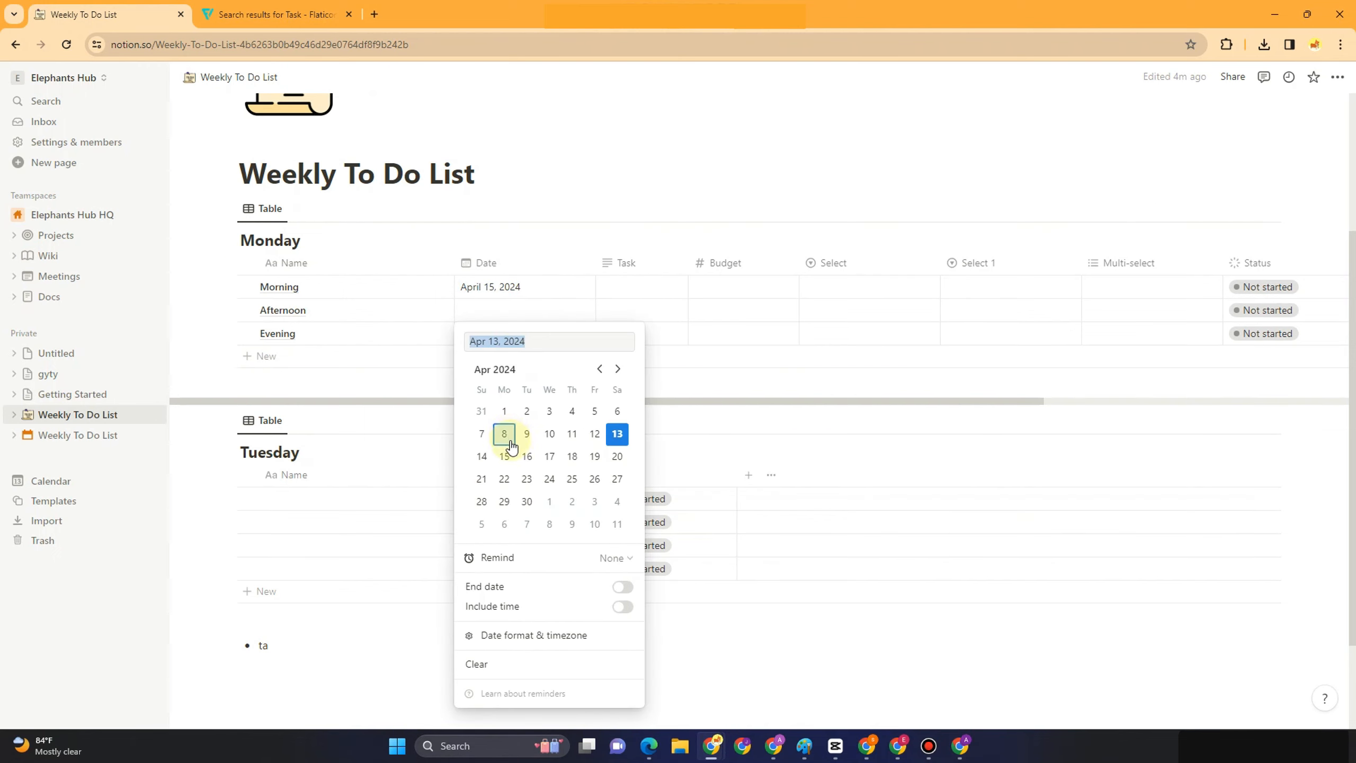
{"action": "left_click", "coordinate": [504, 455]}
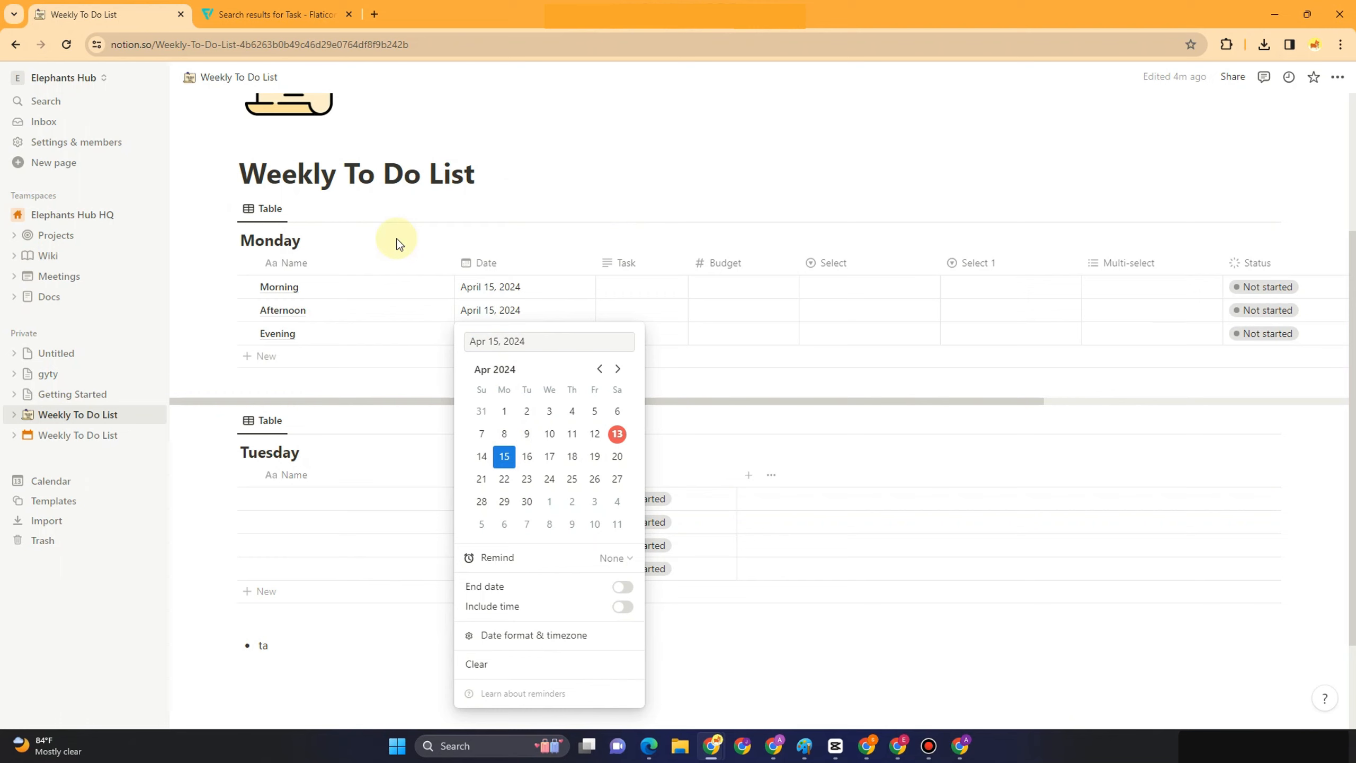
{"action": "left_click", "coordinate": [400, 244]}
{"action": "left_click", "coordinate": [505, 335]}
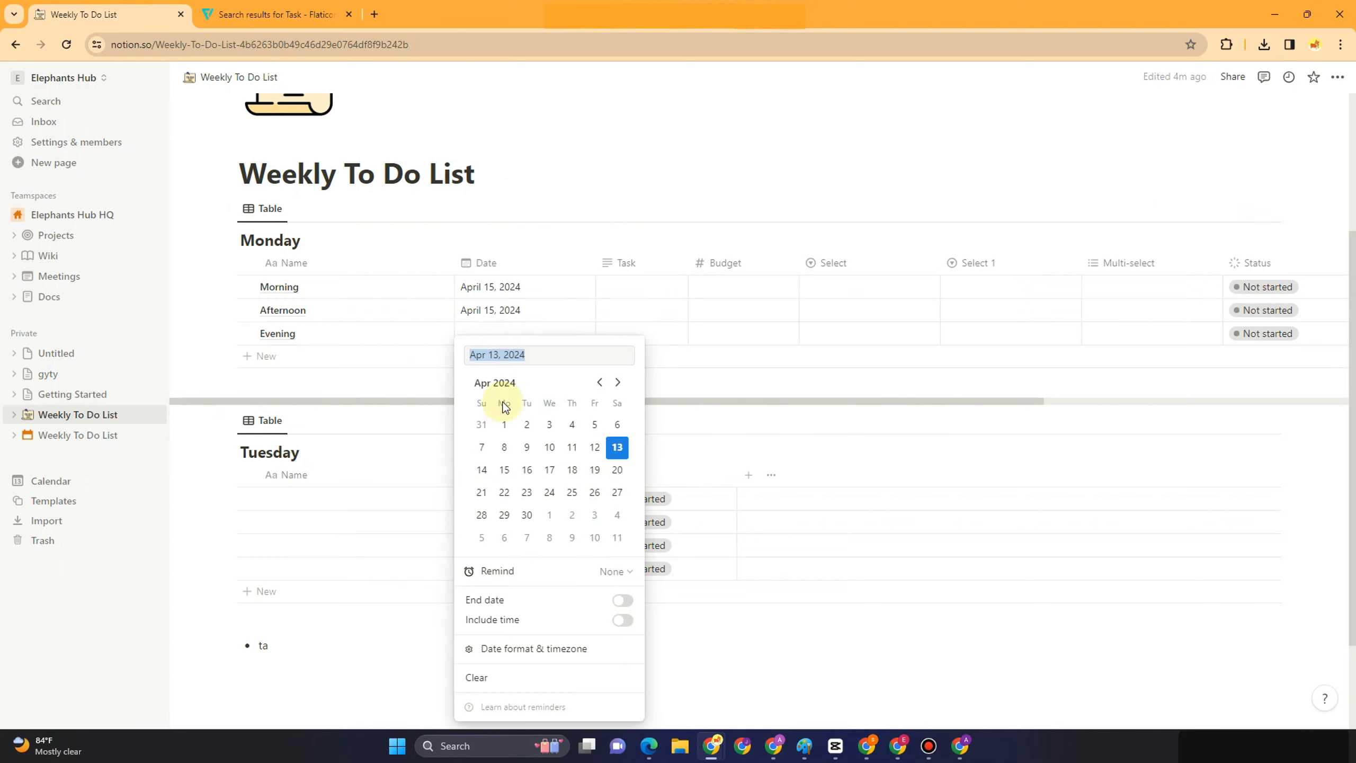
{"action": "left_click", "coordinate": [505, 470]}
{"action": "left_click", "coordinate": [607, 154]}
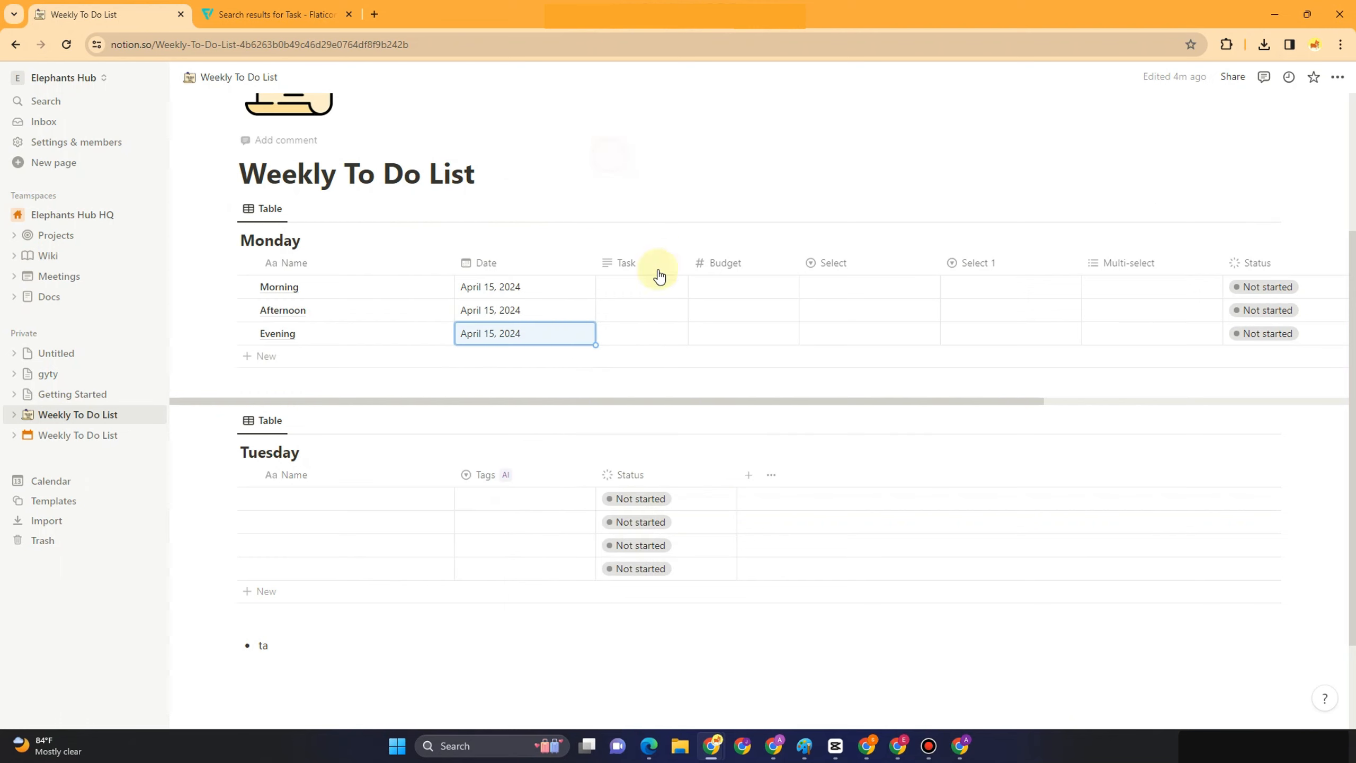
Enter the breakfast, lunch-break and check-in tasks, correcting Afternoon's to 'Have a healthy lunch break'
{"action": "left_click", "coordinate": [611, 296]}
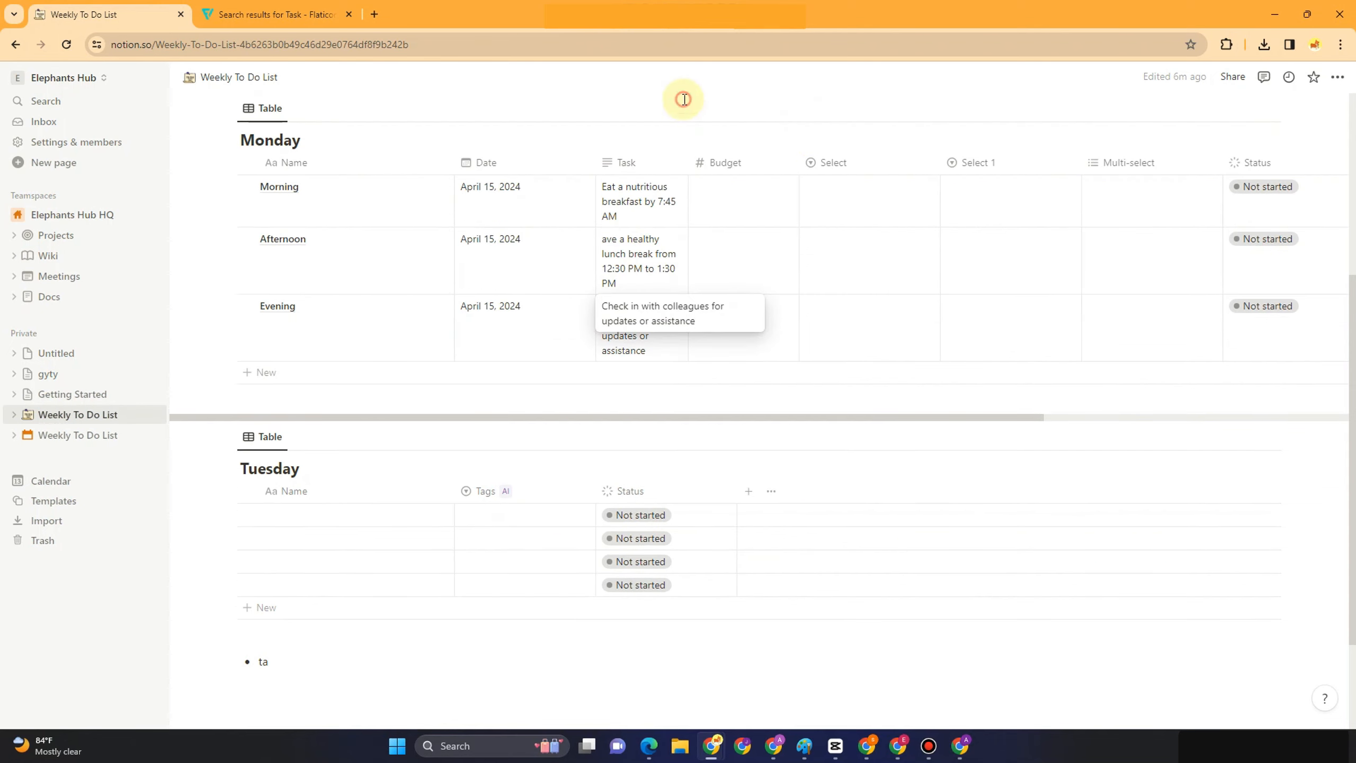
{"action": "key", "text": "Escape"}
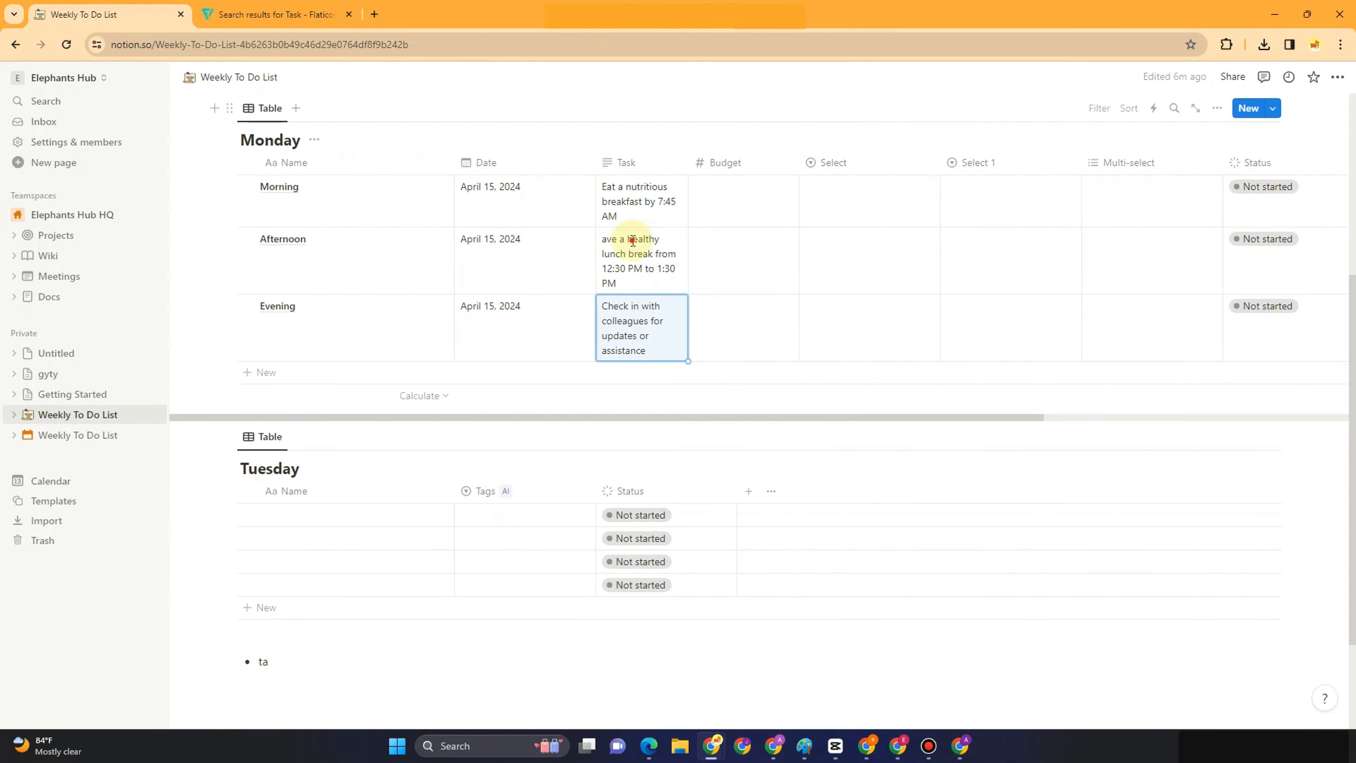
{"action": "left_click", "coordinate": [632, 216]}
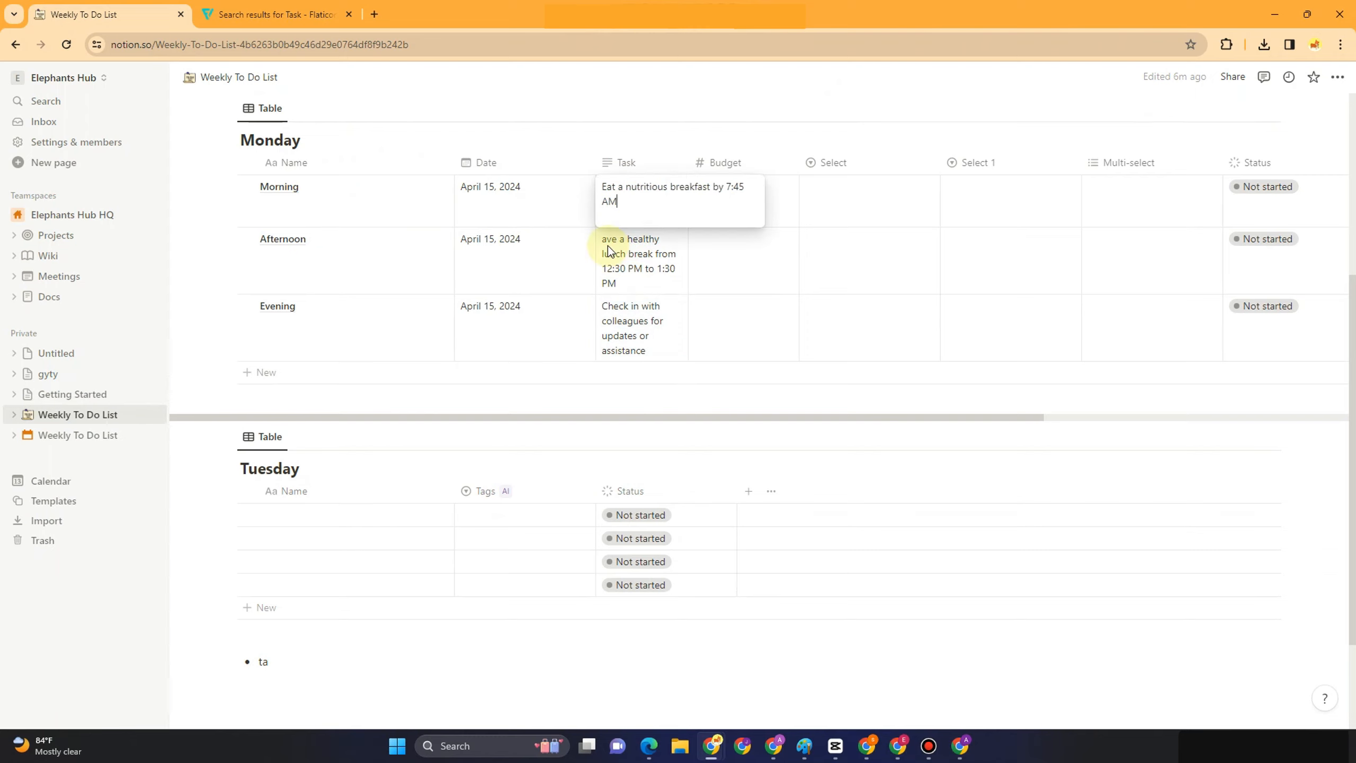
{"action": "left_click", "coordinate": [605, 244]}
{"action": "left_click", "coordinate": [604, 244]}
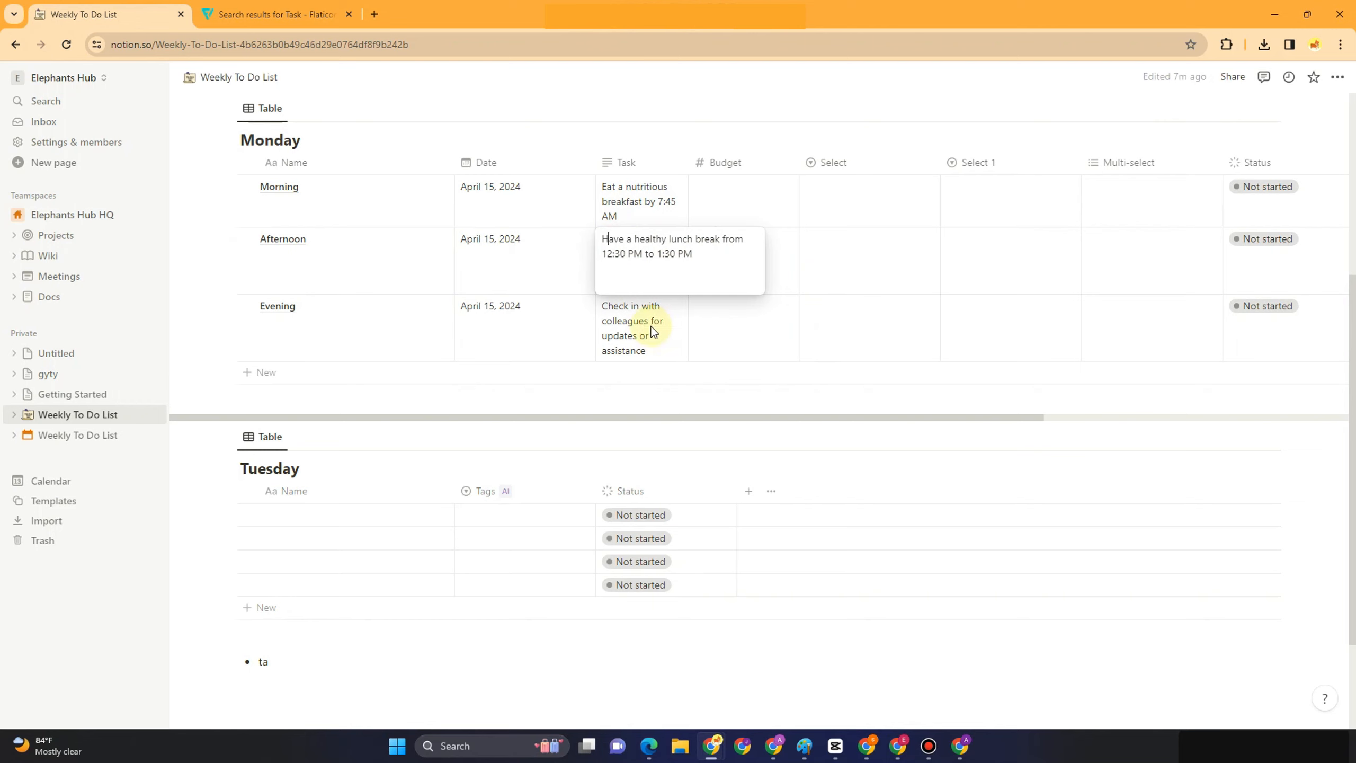
{"action": "key", "text": "Escape"}
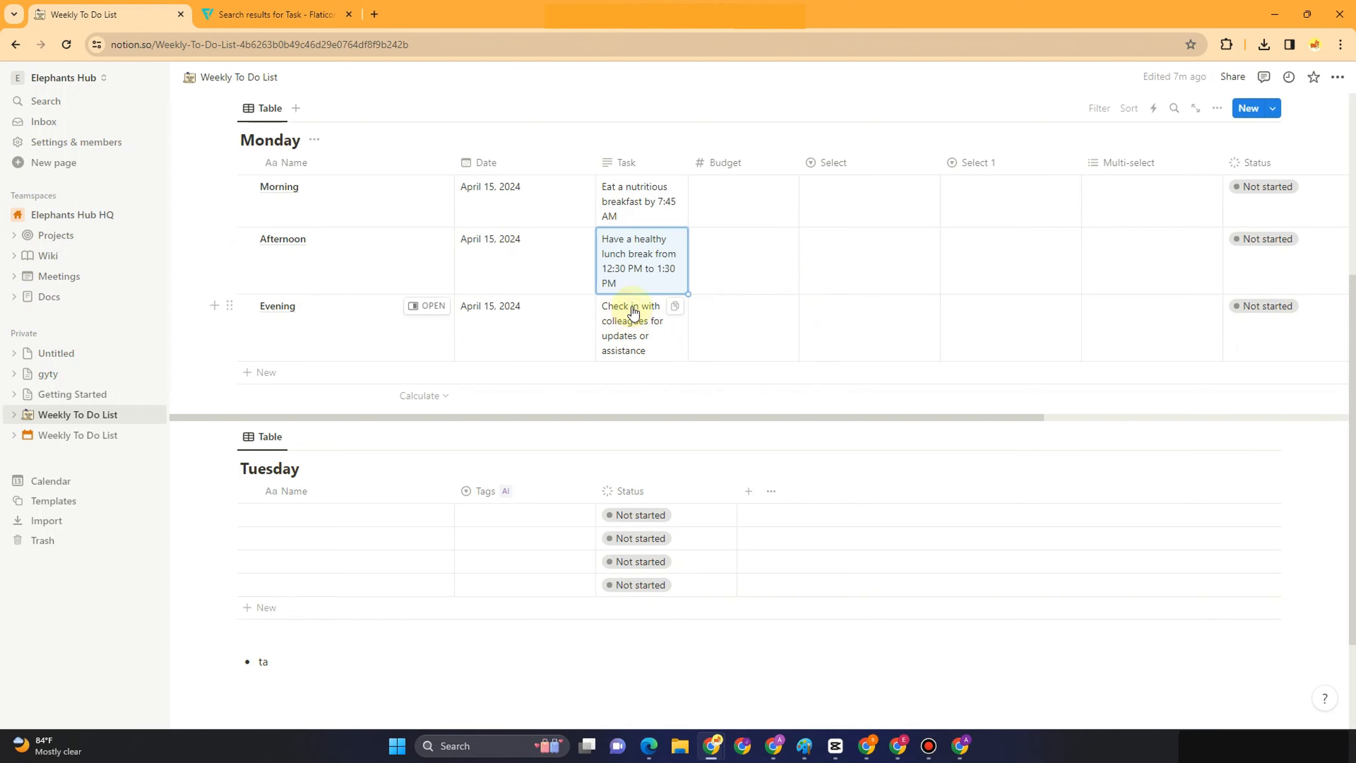
{"action": "left_click", "coordinate": [721, 190]}
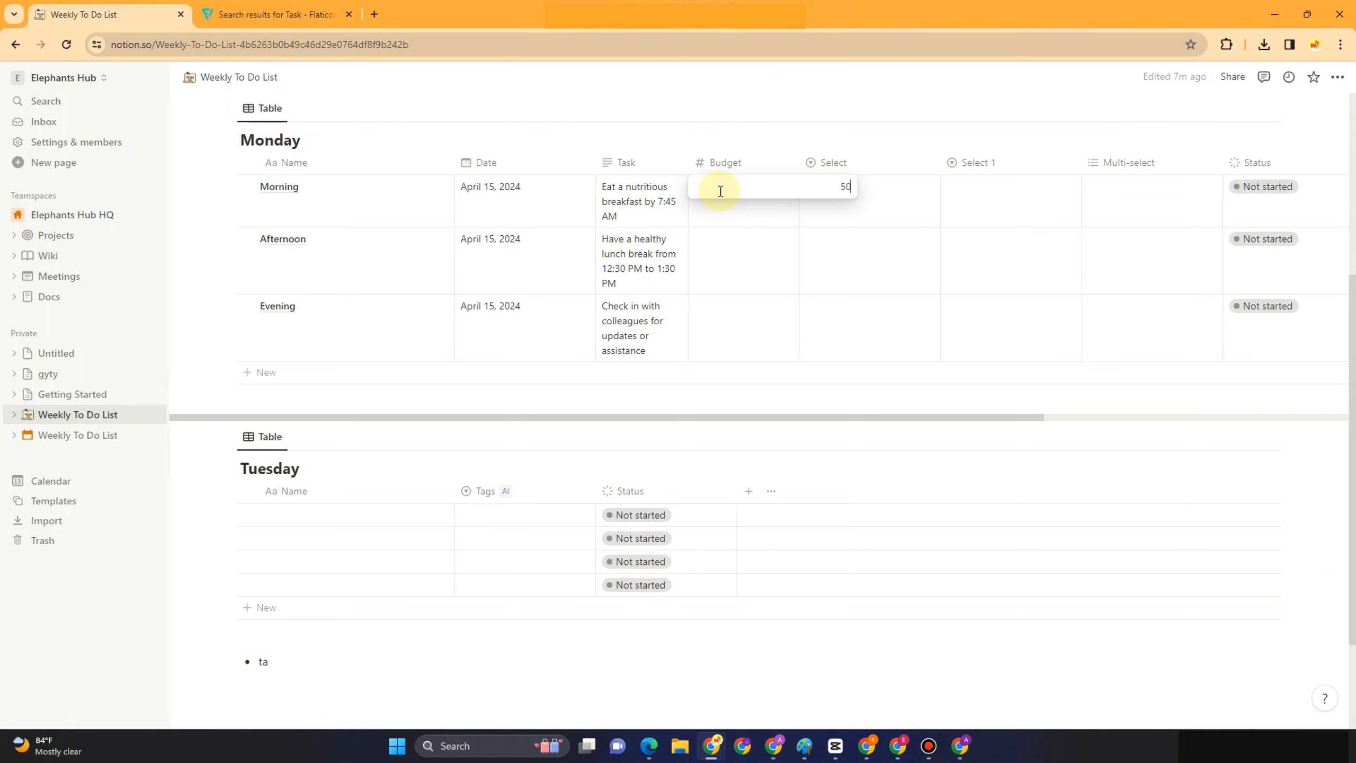
Enter Budget values of 50 for Morning, 20 for Afternoon and 100 for Evening
{"action": "key", "text": "Return"}
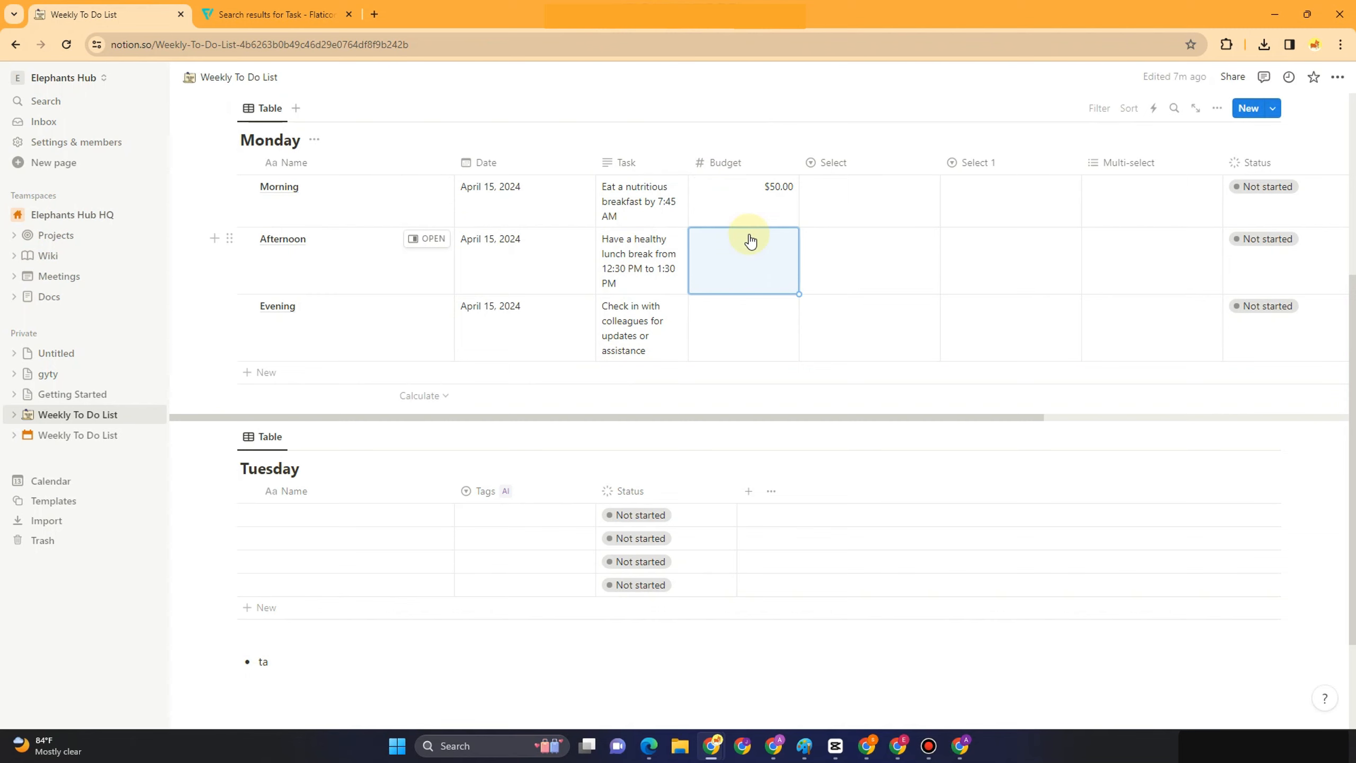
{"action": "scroll", "coordinate": [748, 238], "scroll_direction": "down", "scroll_amount": 3}
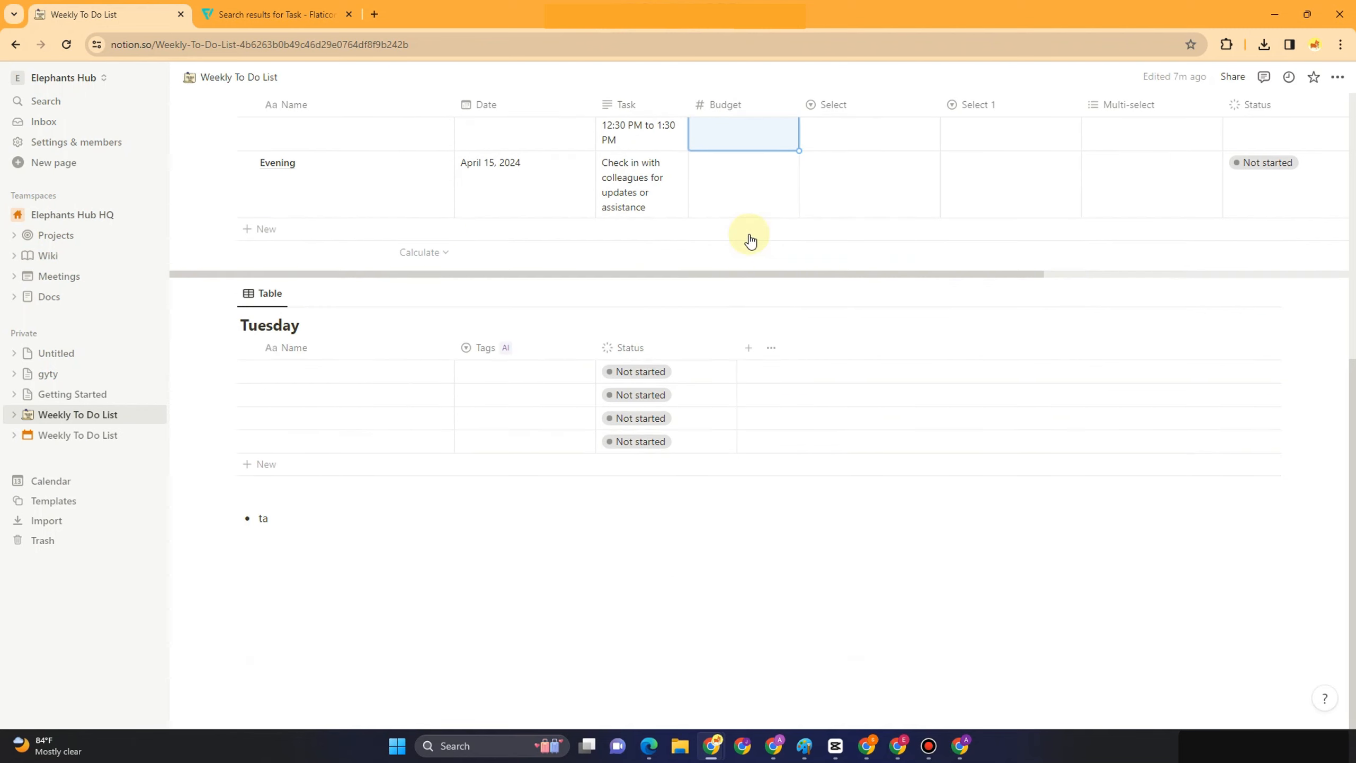
{"action": "scroll", "coordinate": [749, 238], "scroll_direction": "up", "scroll_amount": 5}
{"action": "left_click", "coordinate": [747, 393]}
{"action": "key", "text": "Escape"}
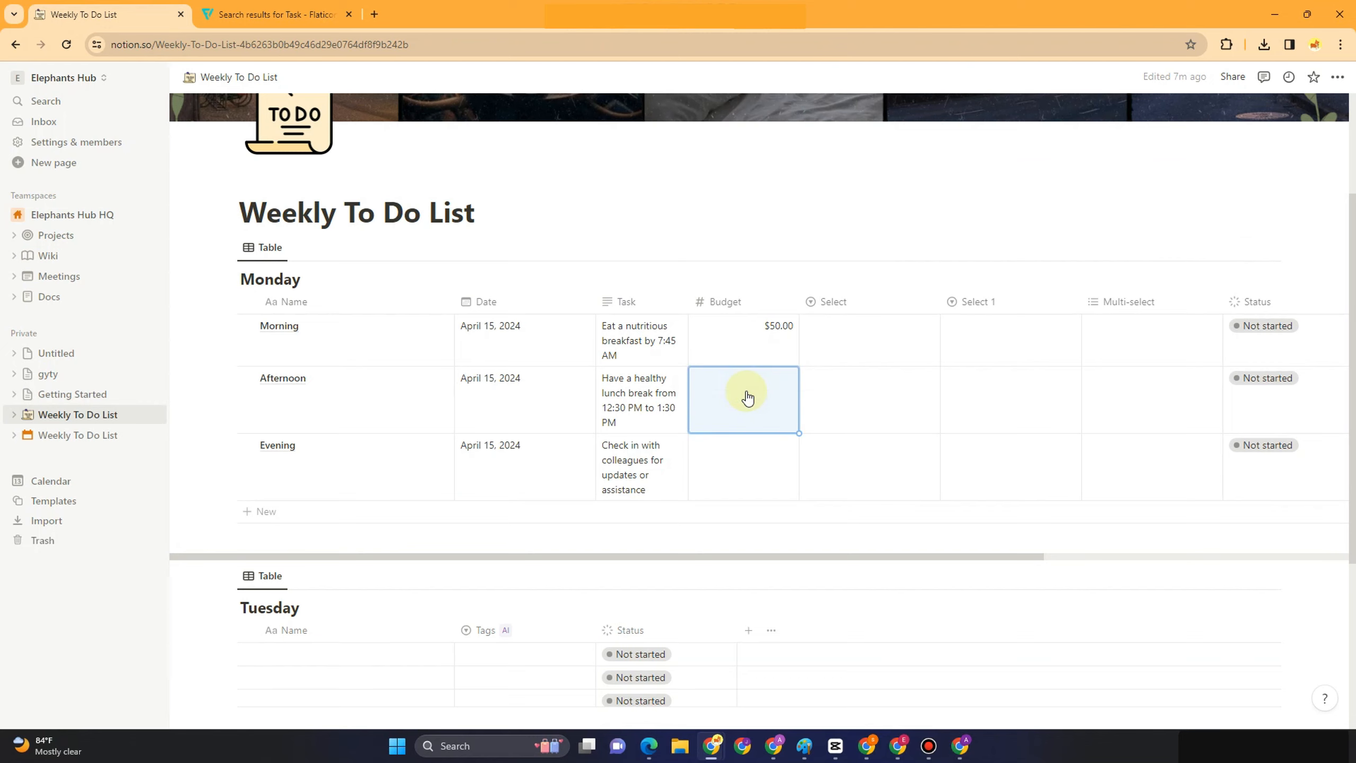
{"action": "key", "text": "Down"}
{"action": "left_click", "coordinate": [747, 395]}
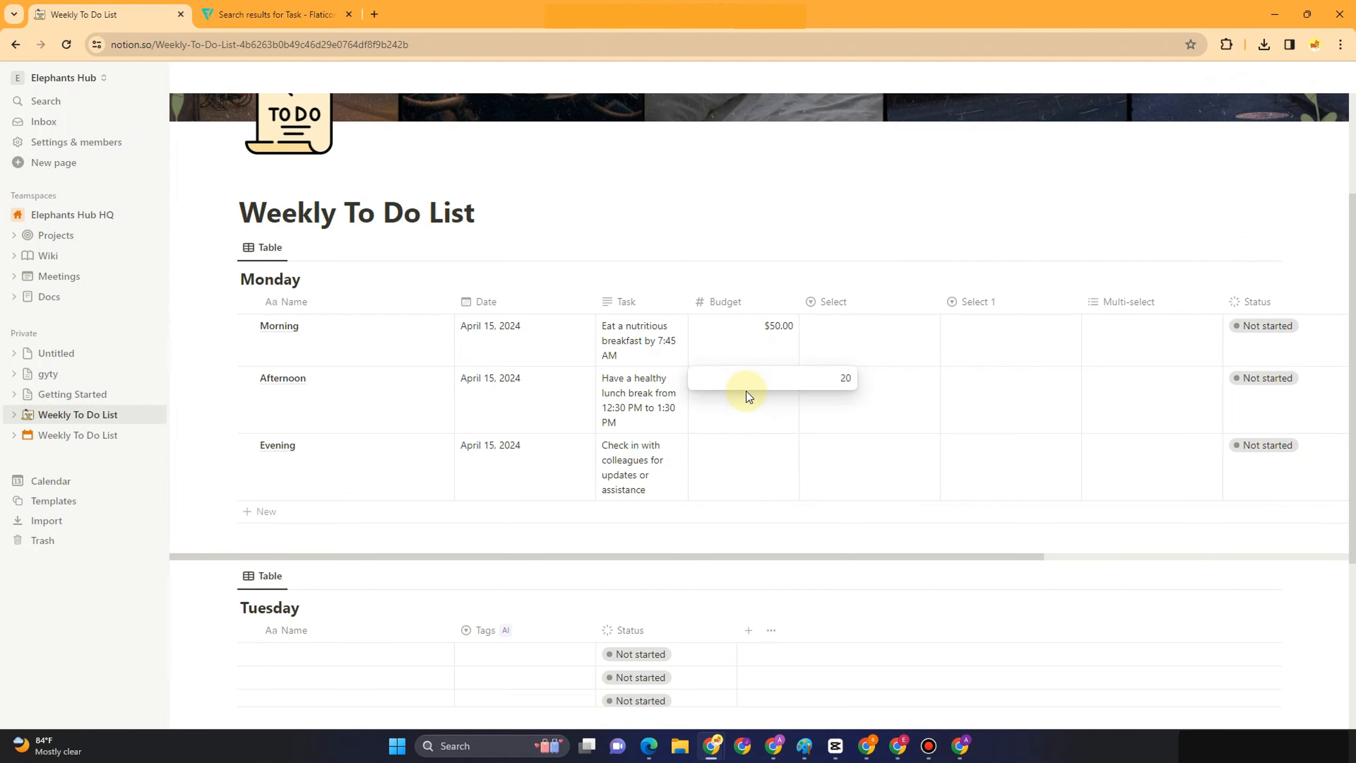
{"action": "key", "text": "Return"}
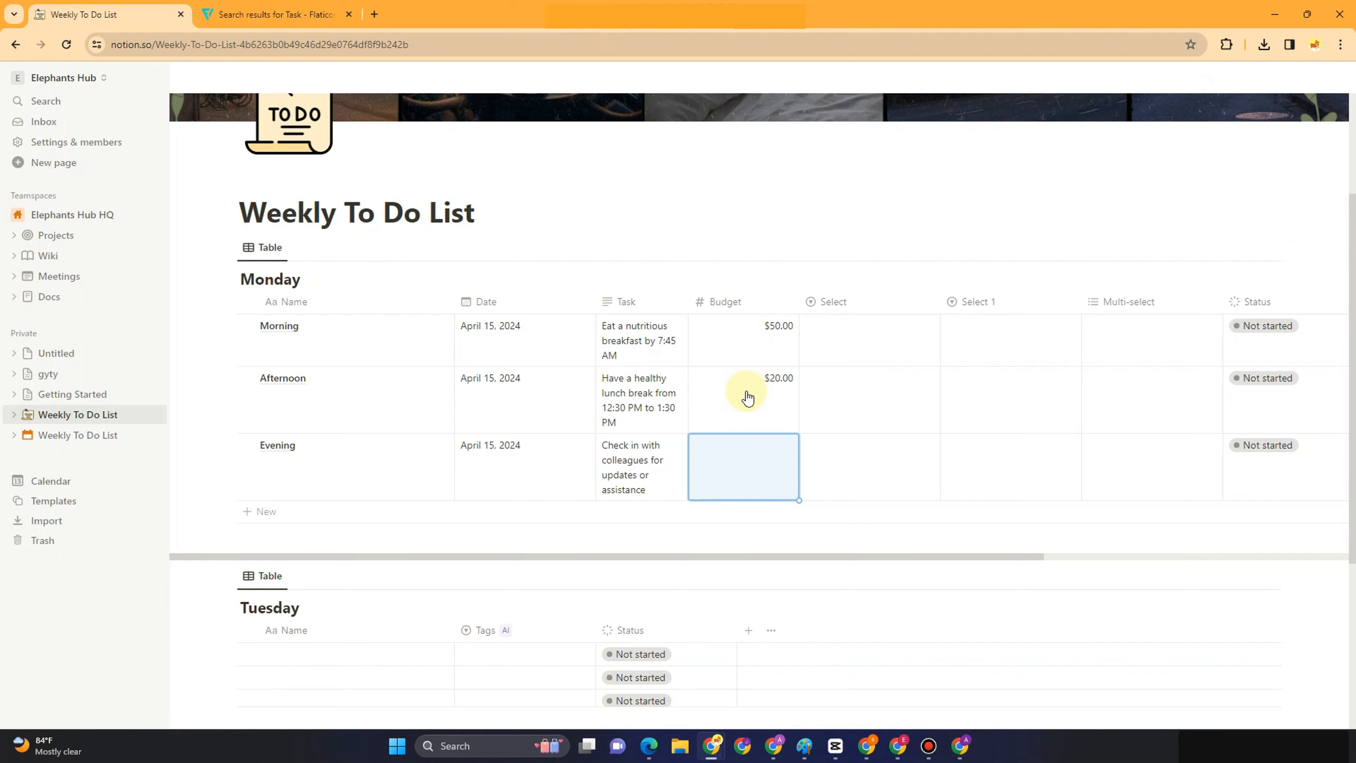
{"action": "type", "text": "100"}
{"action": "key", "text": "Return"}
Create a new 'Not' option in the Morning row's Select cell
{"action": "left_click", "coordinate": [862, 328]}
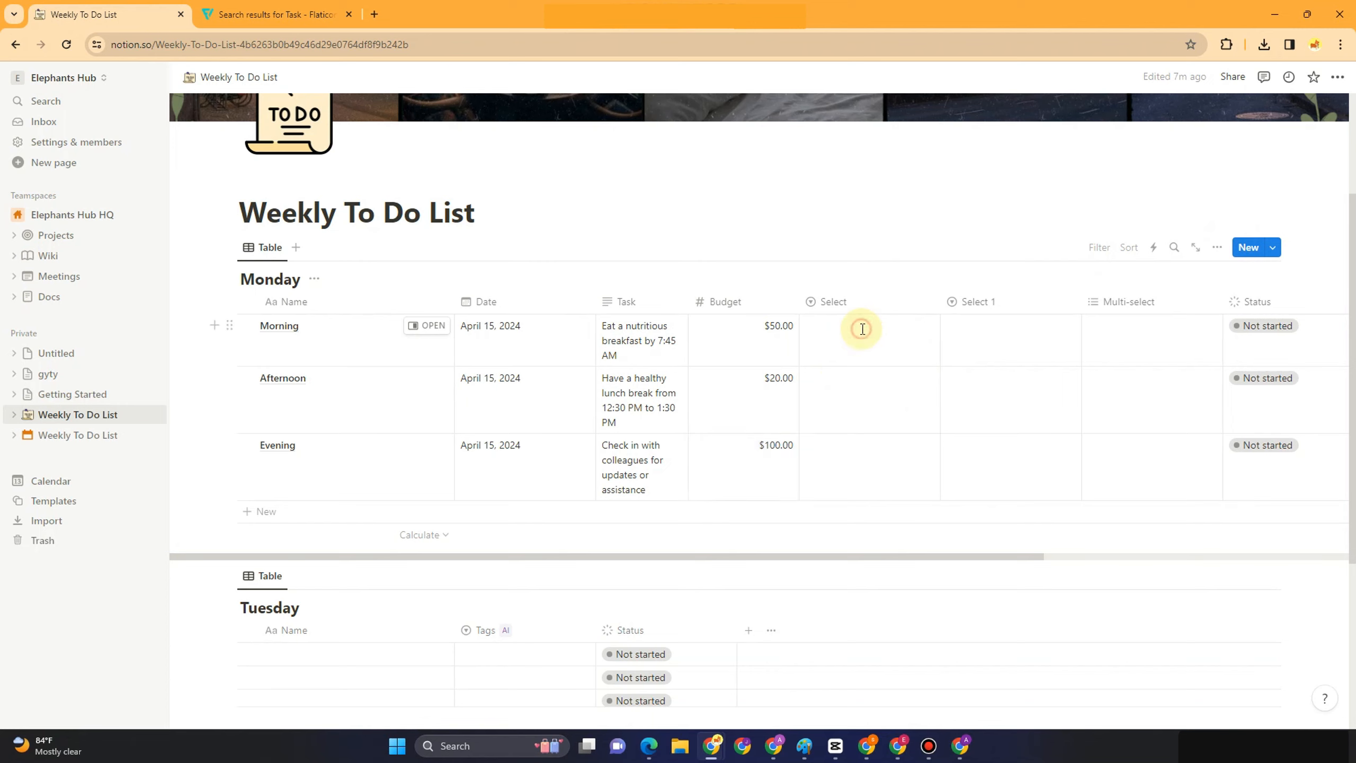
{"action": "left_click", "coordinate": [846, 269]}
{"action": "left_click", "coordinate": [826, 339]}
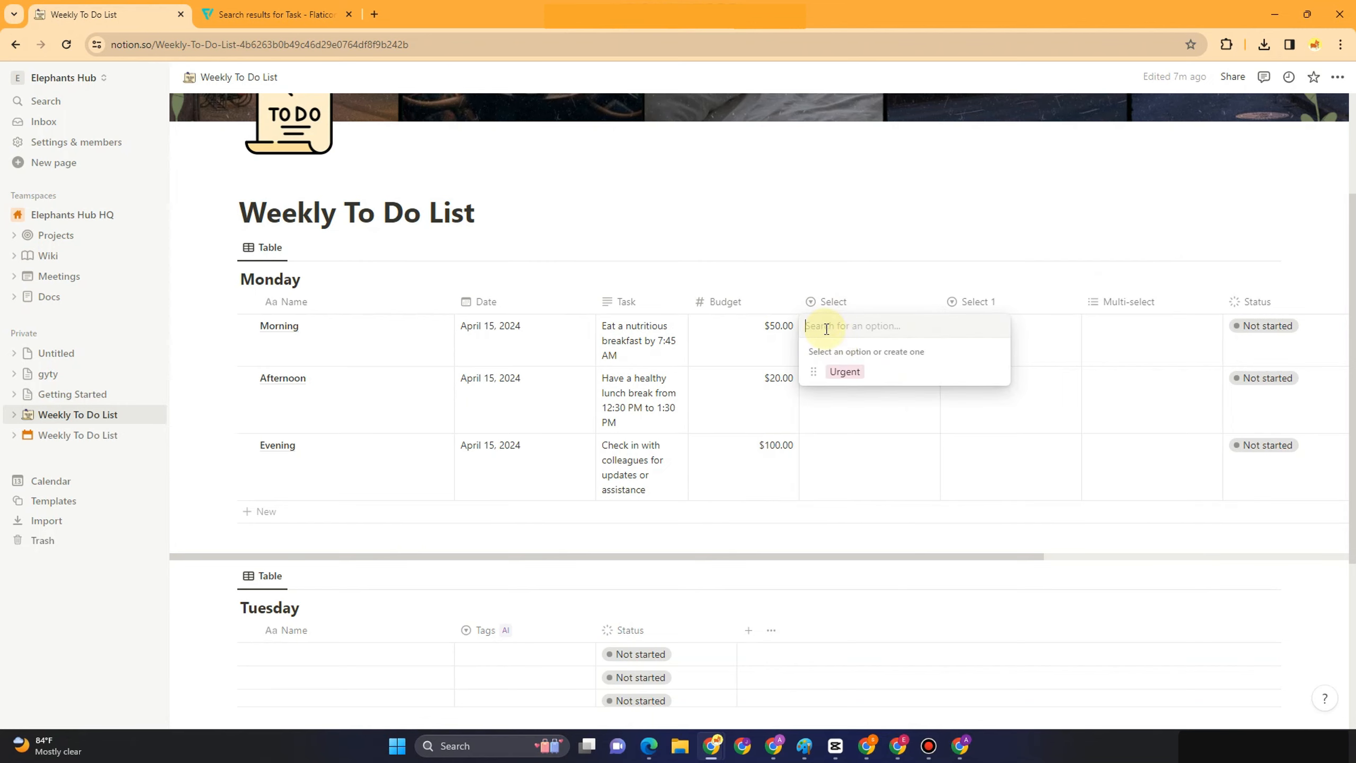
{"action": "type", "text": "Not"}
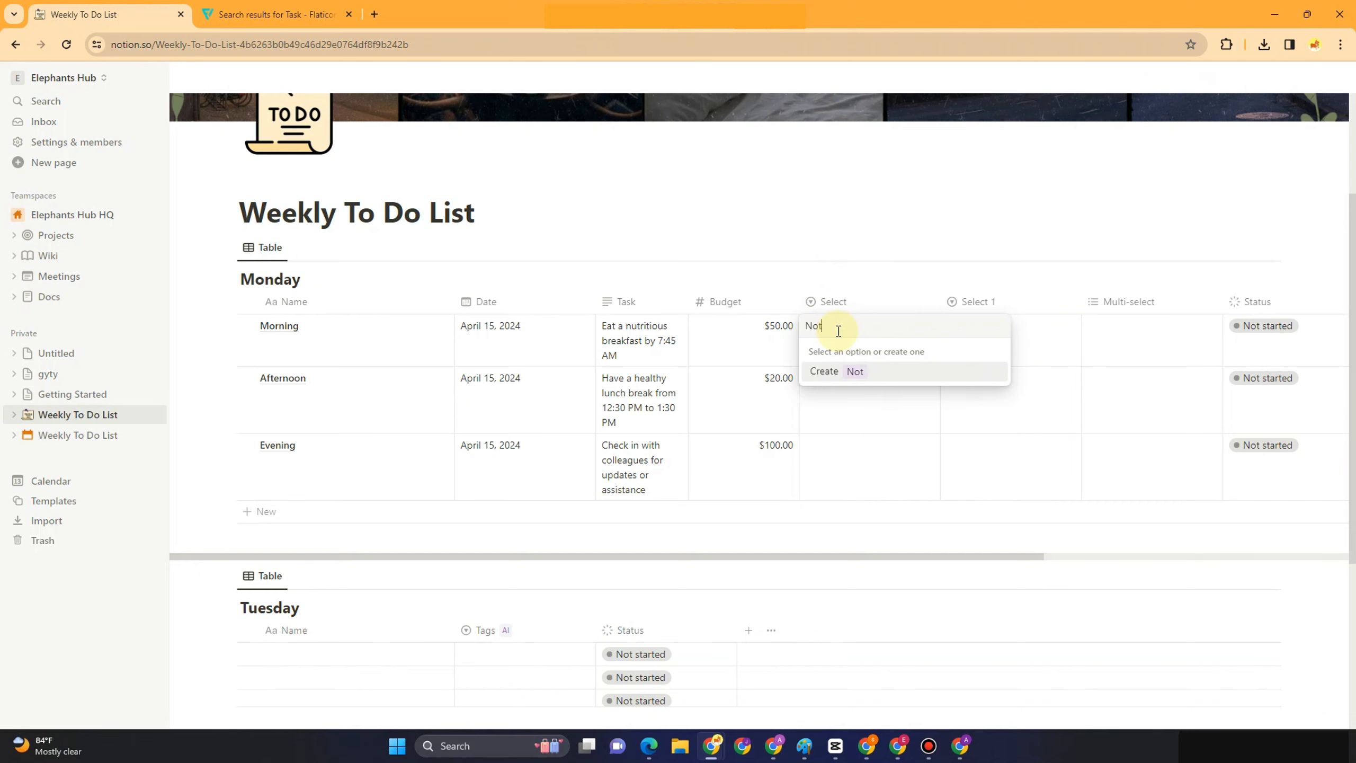
{"action": "key", "text": "Return"}
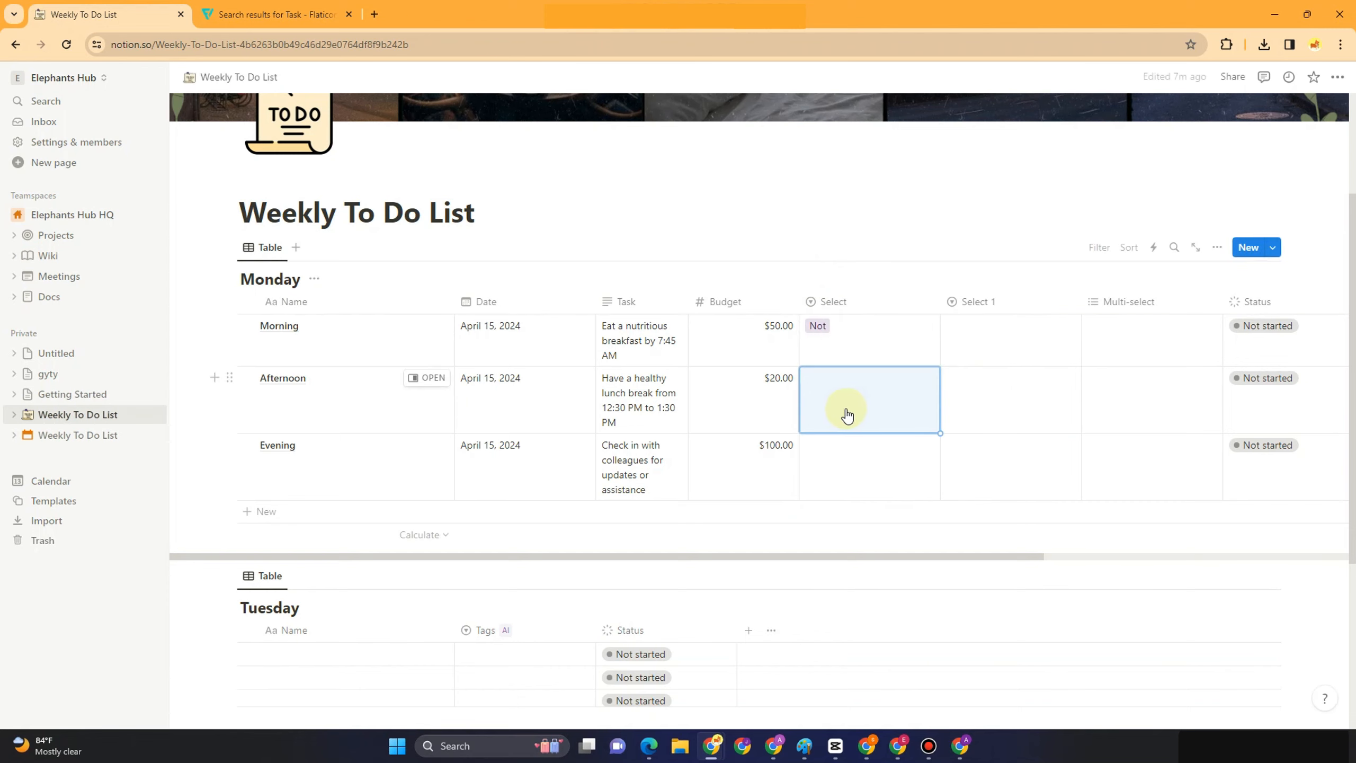
Colour the Select property's Not option brown and Urgent option red
{"action": "left_click", "coordinate": [836, 303]}
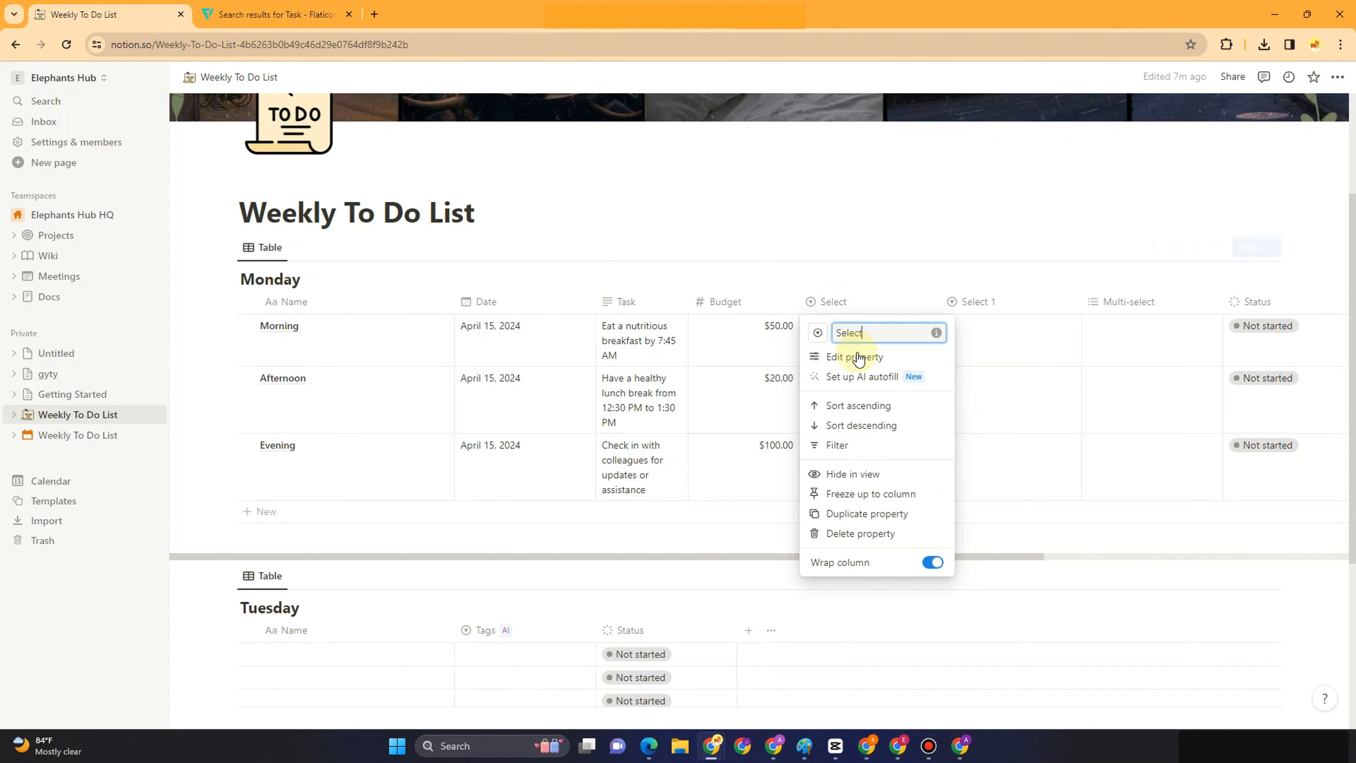
{"action": "left_click", "coordinate": [854, 356]}
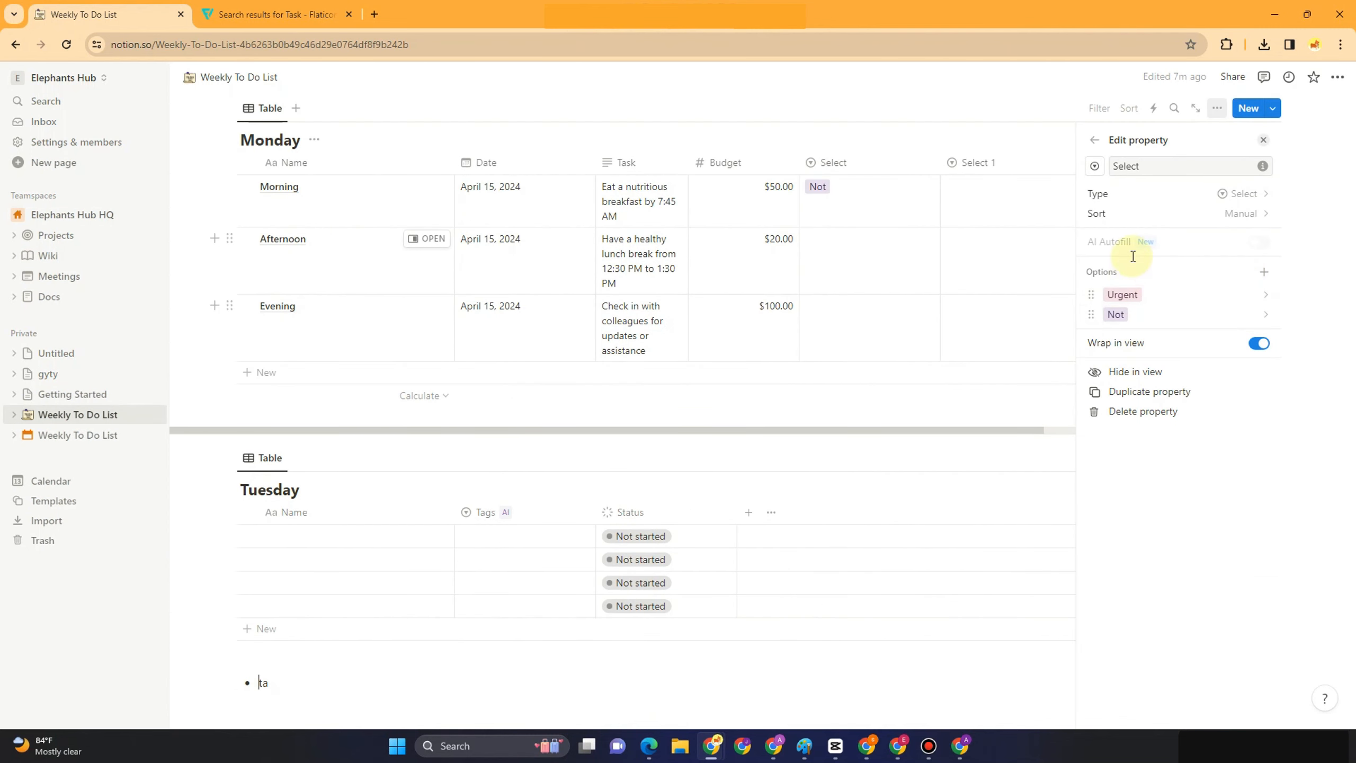
{"action": "left_click", "coordinate": [1115, 314]}
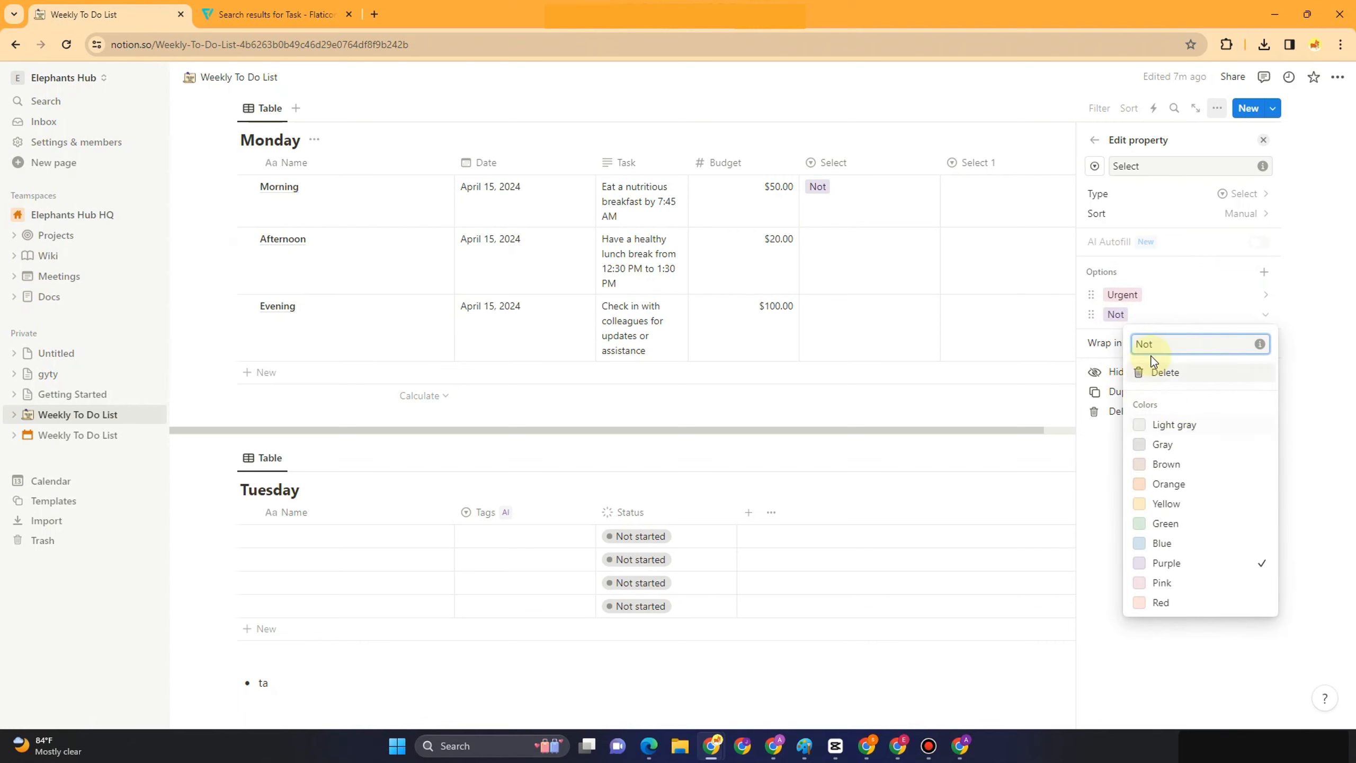
{"action": "left_click", "coordinate": [1174, 472]}
{"action": "left_click", "coordinate": [1125, 296]}
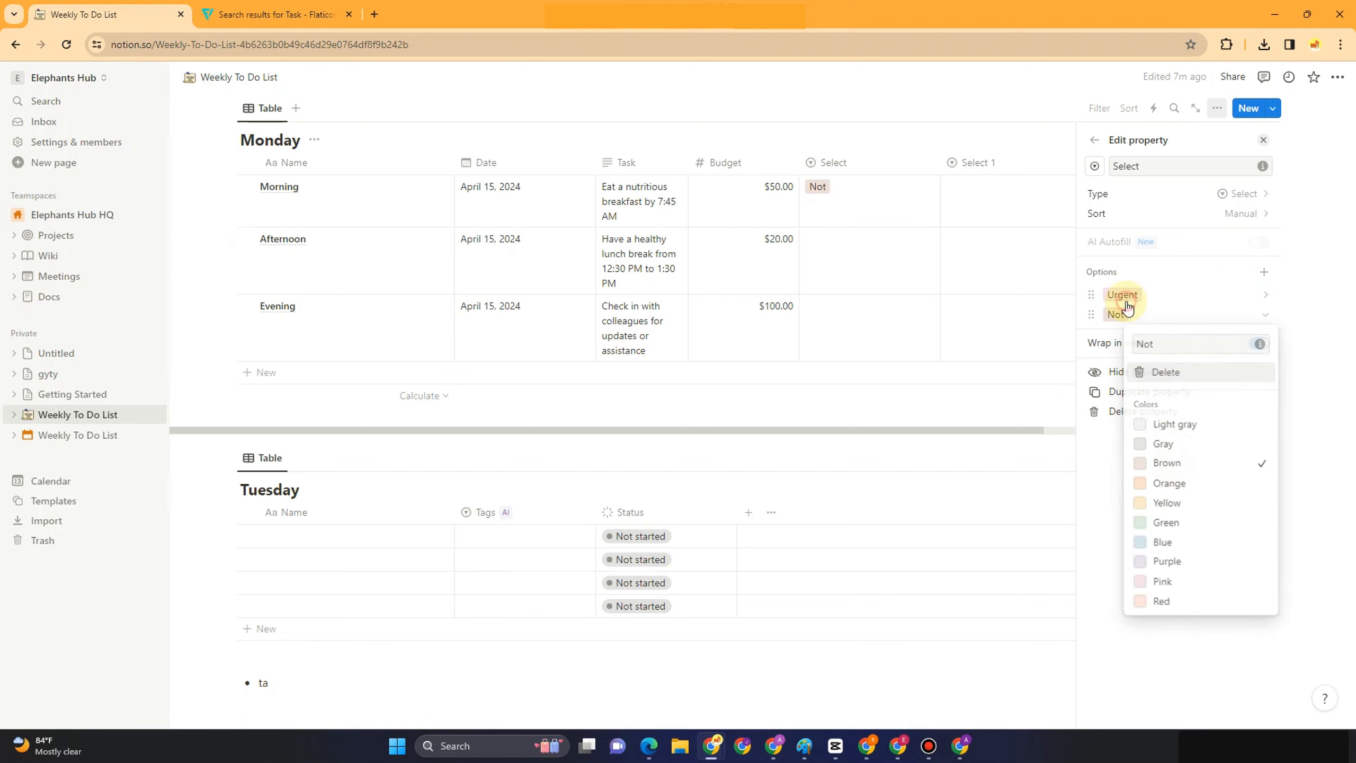
{"action": "left_click", "coordinate": [1162, 583]}
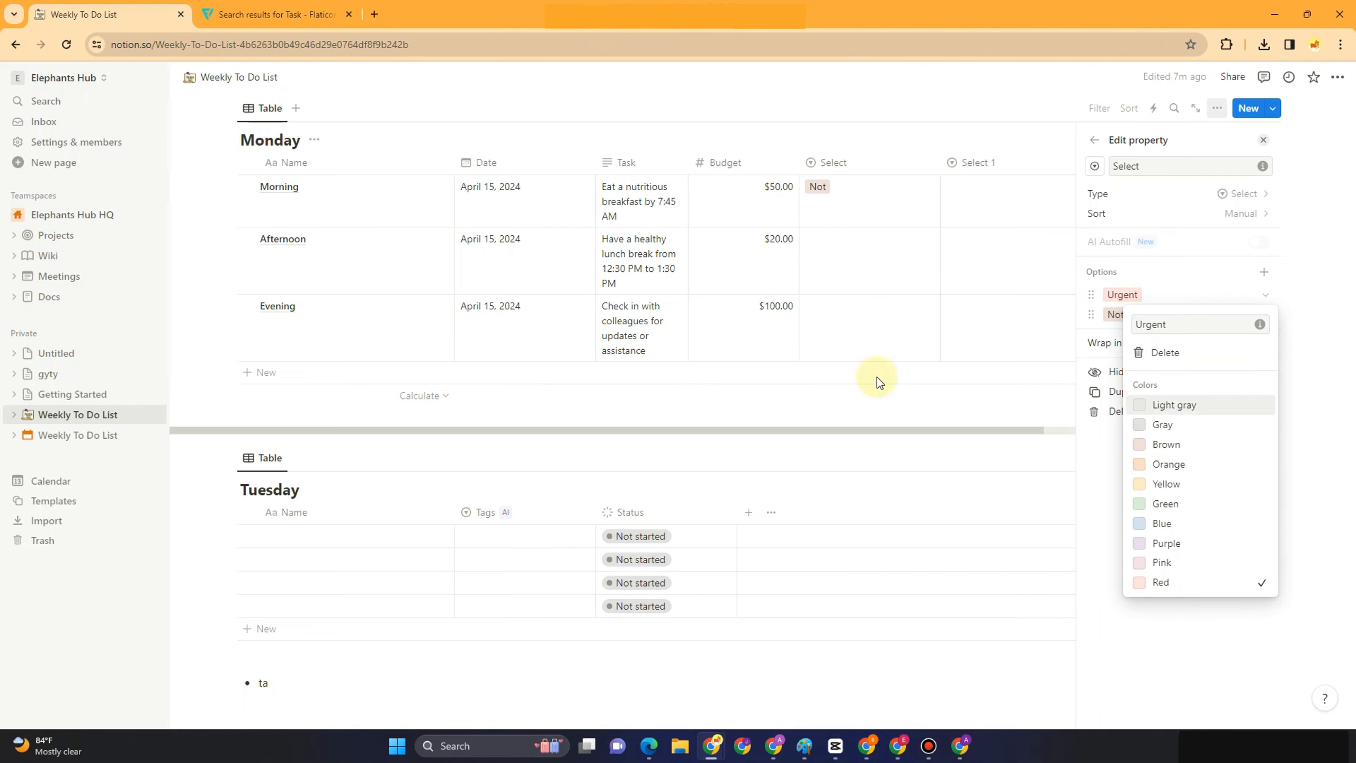
{"action": "left_click", "coordinate": [842, 315]}
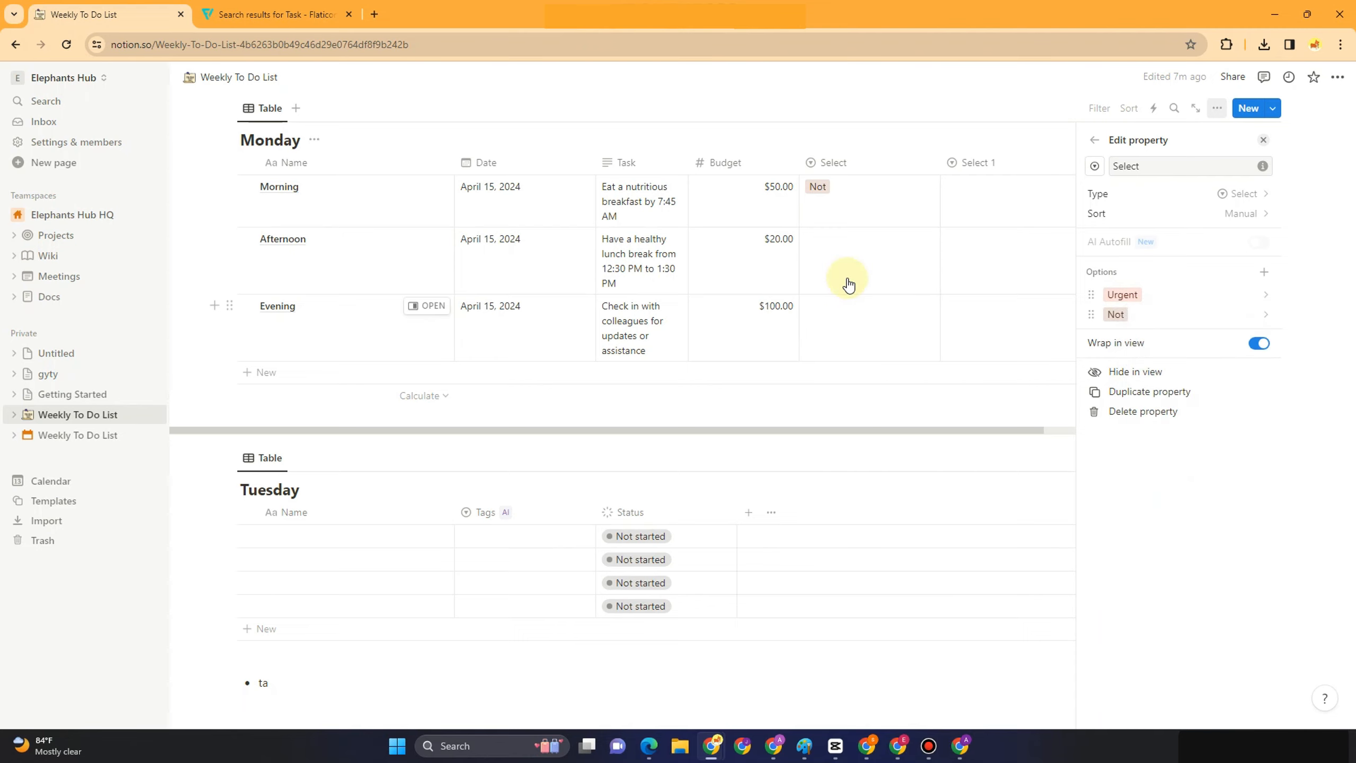
Set the Afternoon, Evening and Morning Select values to Urgent
{"action": "left_click", "coordinate": [846, 275]}
{"action": "left_click", "coordinate": [846, 284]}
{"action": "left_click", "coordinate": [848, 334]}
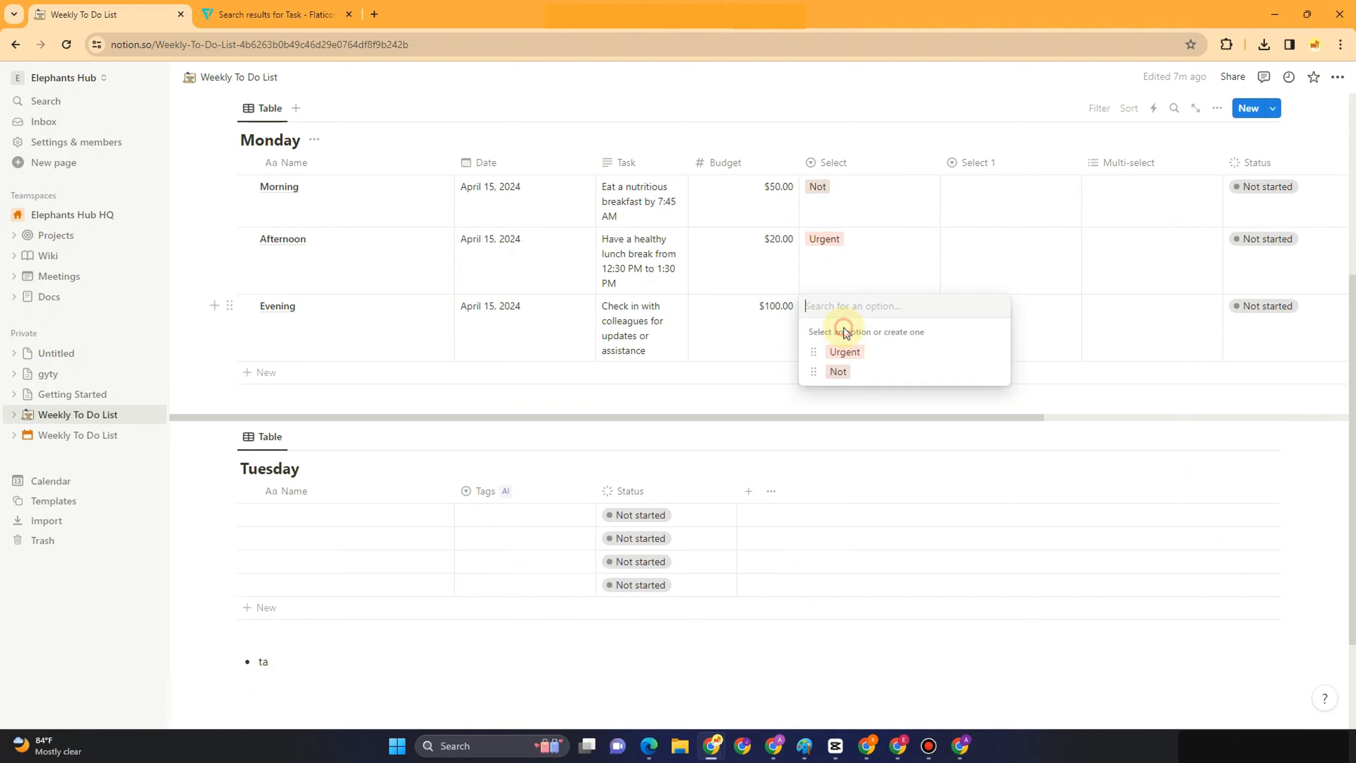
{"action": "left_click", "coordinate": [858, 353]}
{"action": "left_click", "coordinate": [842, 193]}
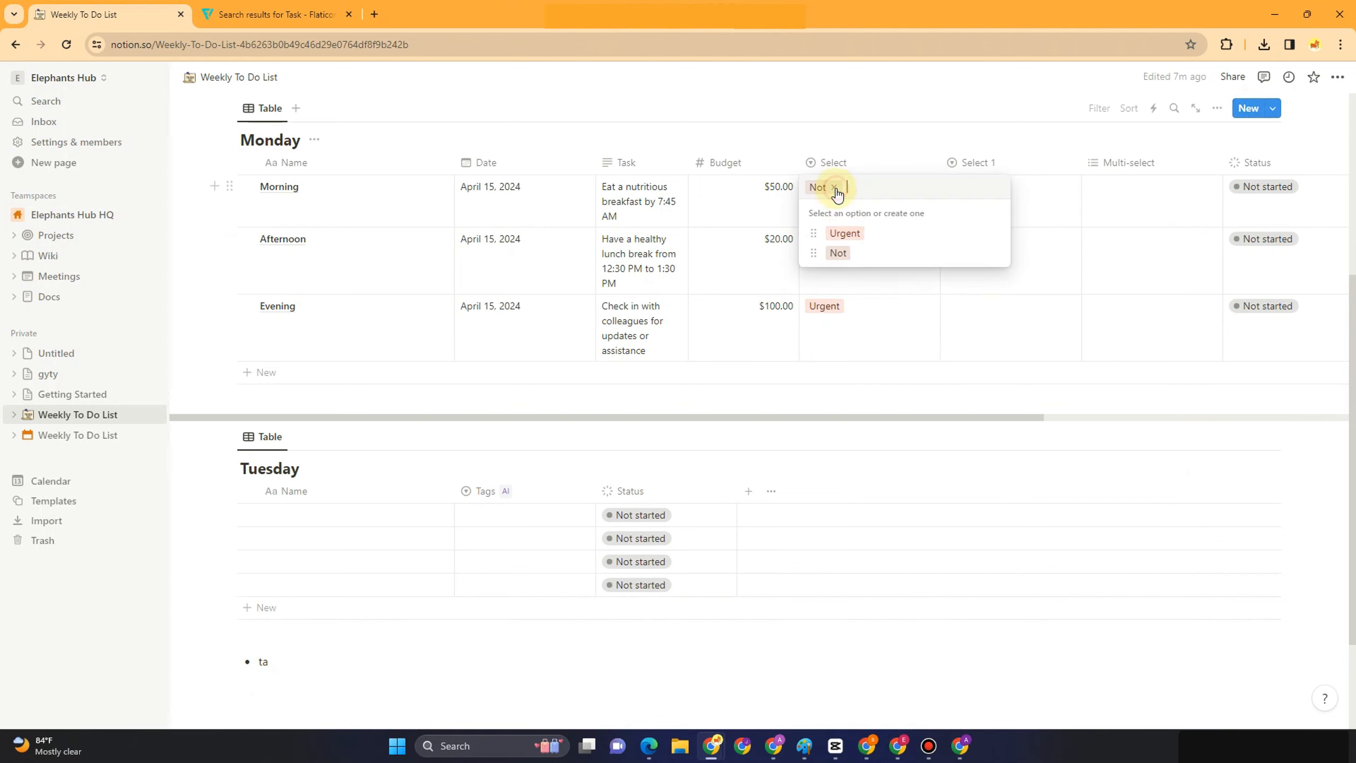
{"action": "left_click", "coordinate": [858, 233]}
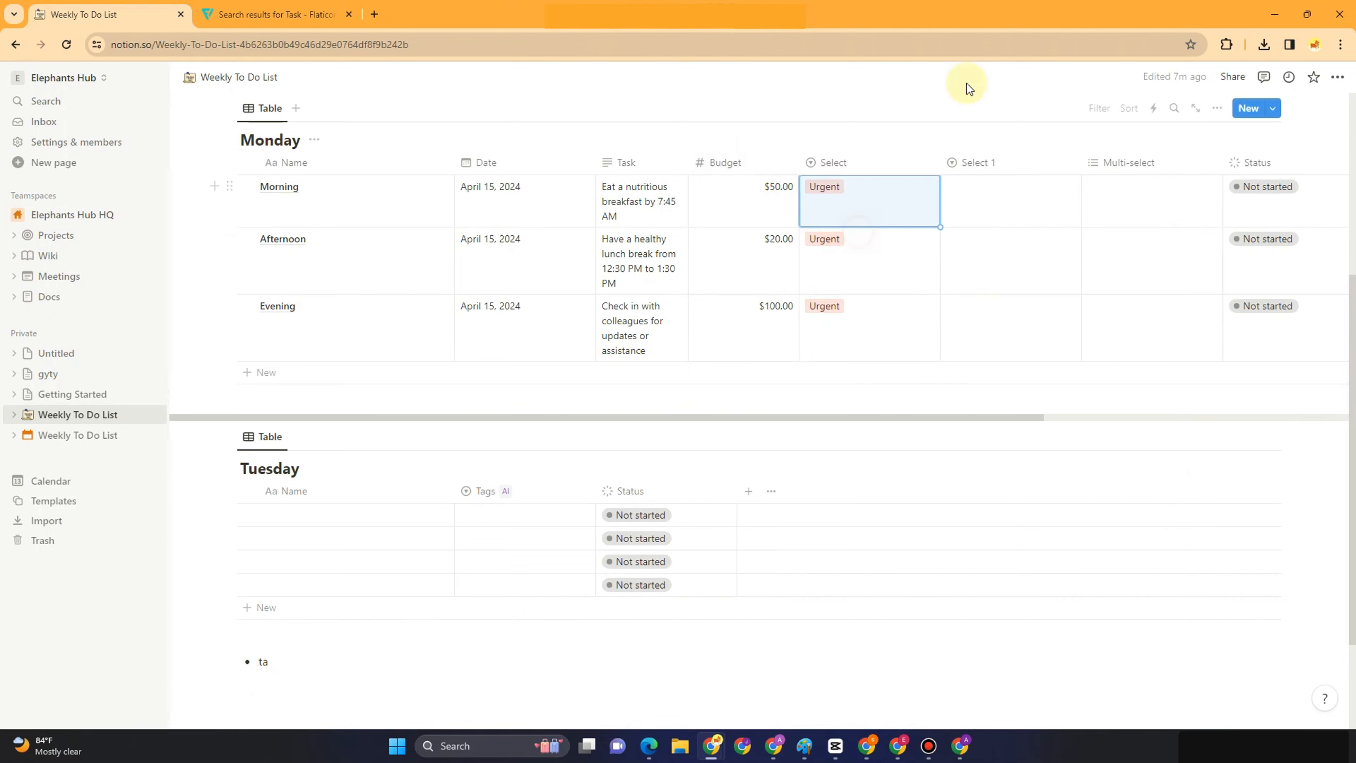
Rename the Select 1 column to Optional
{"action": "left_click", "coordinate": [979, 168]}
{"action": "left_click", "coordinate": [1027, 194]}
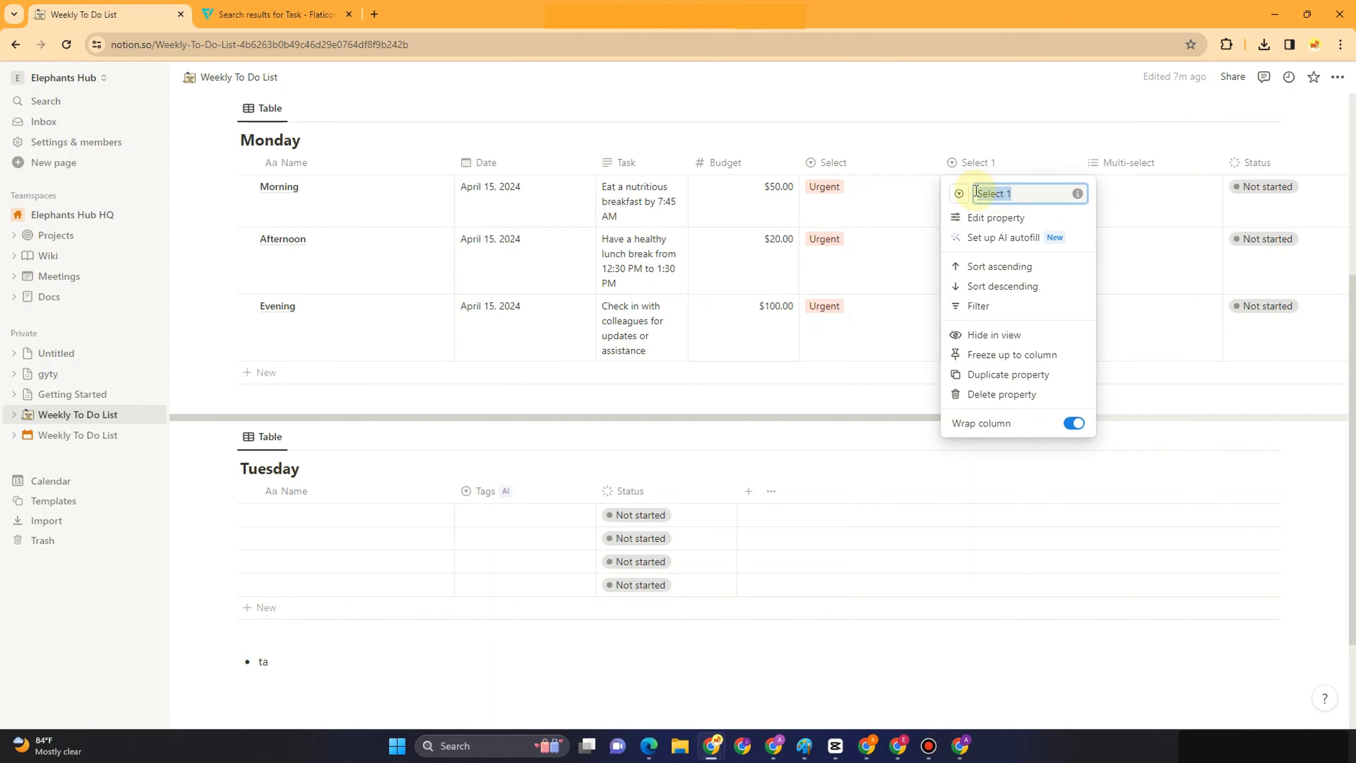
{"action": "key", "text": "BackSpace"}
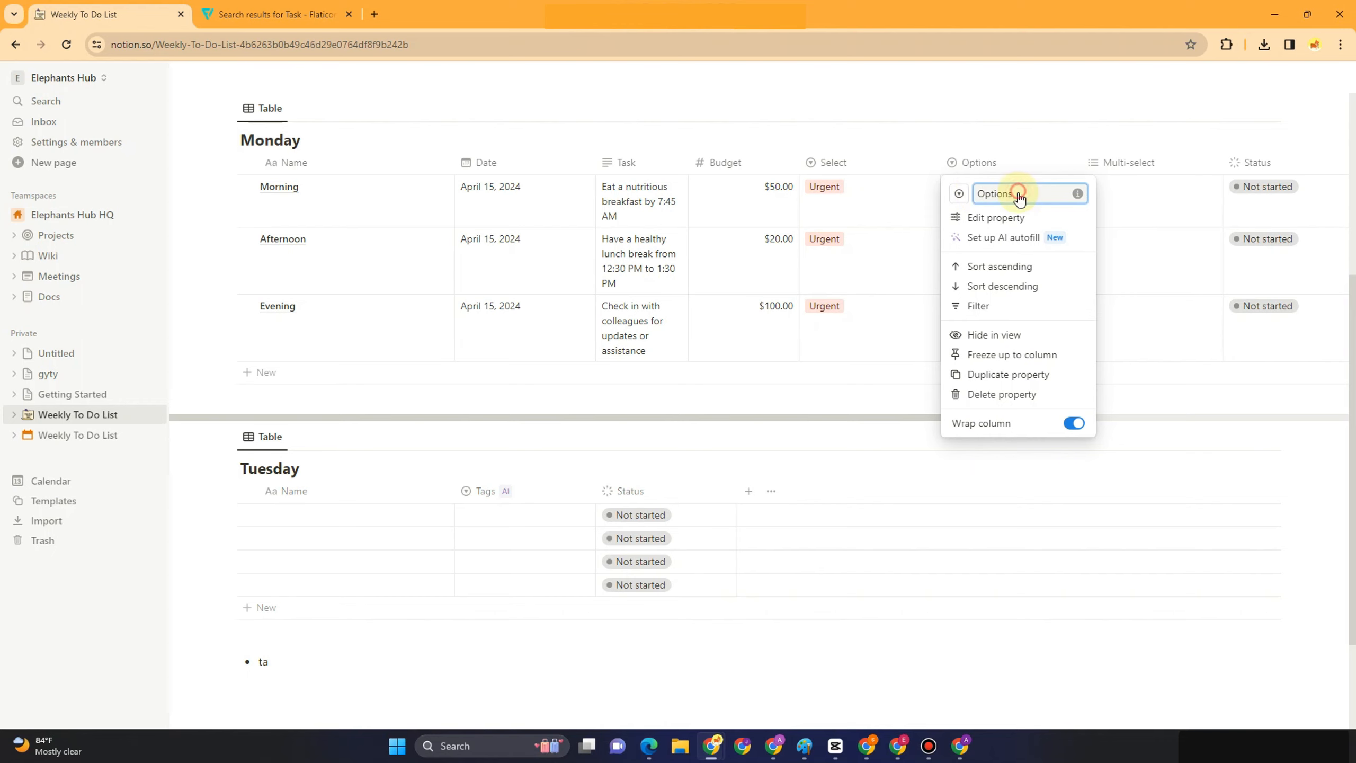
Add a pasted 'Exercise for at least 30 minutes' option to Morning's Optional cell
{"action": "left_click", "coordinate": [987, 163]}
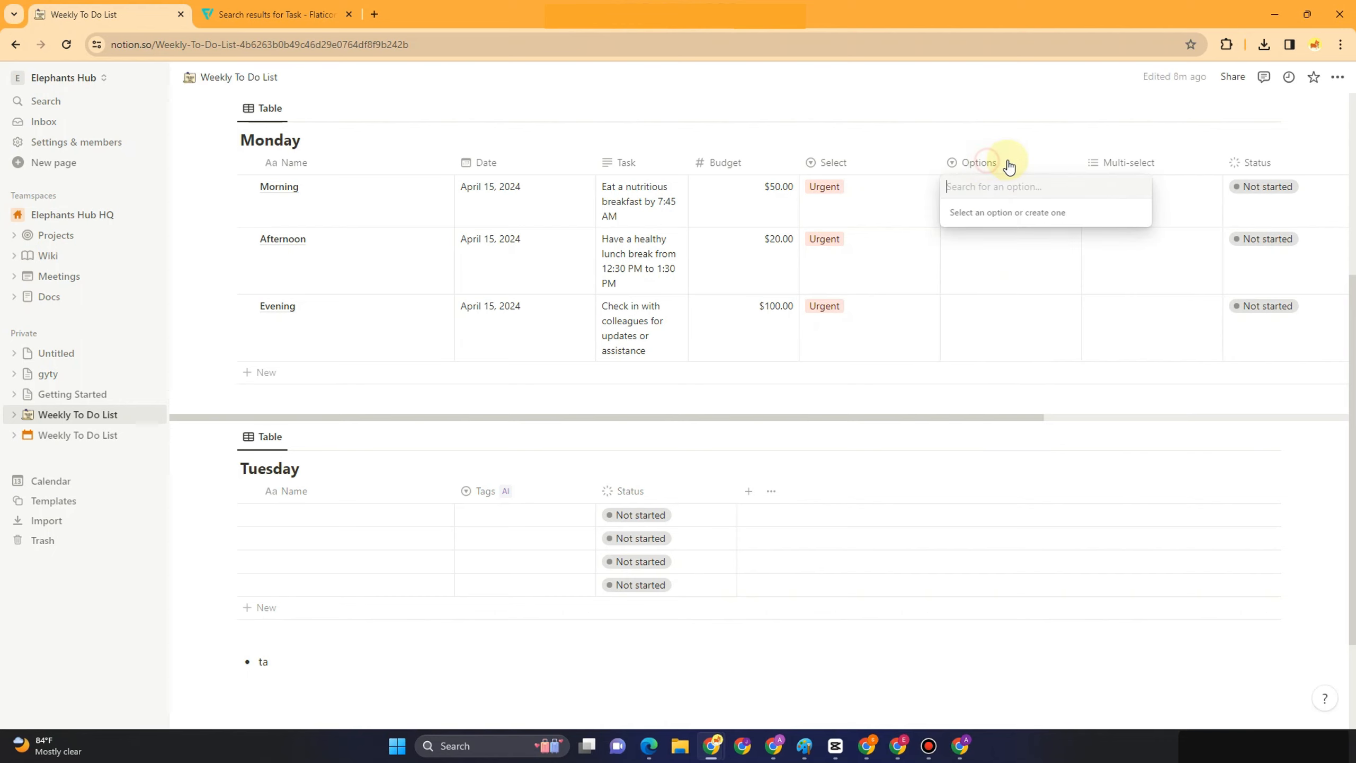
{"action": "key", "text": "ctrl+v"}
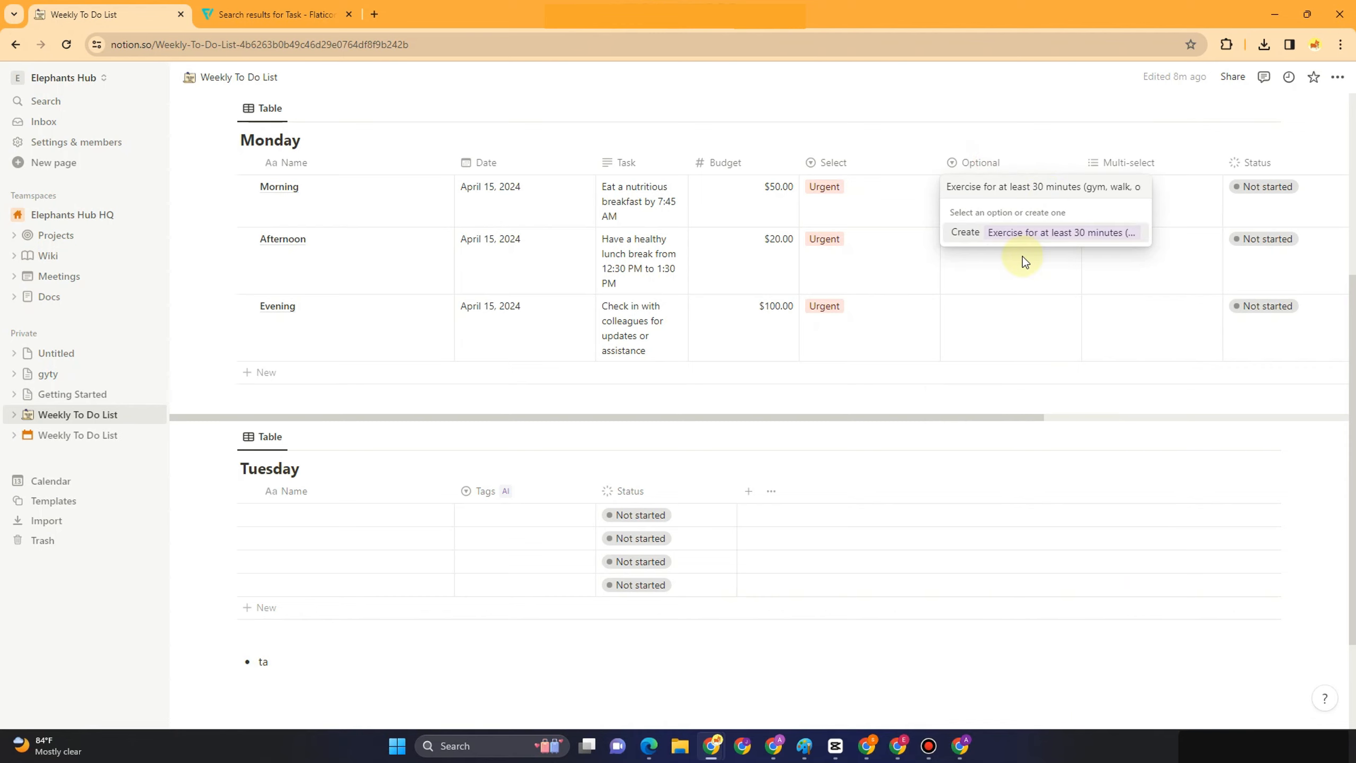
{"action": "left_click", "coordinate": [1009, 235]}
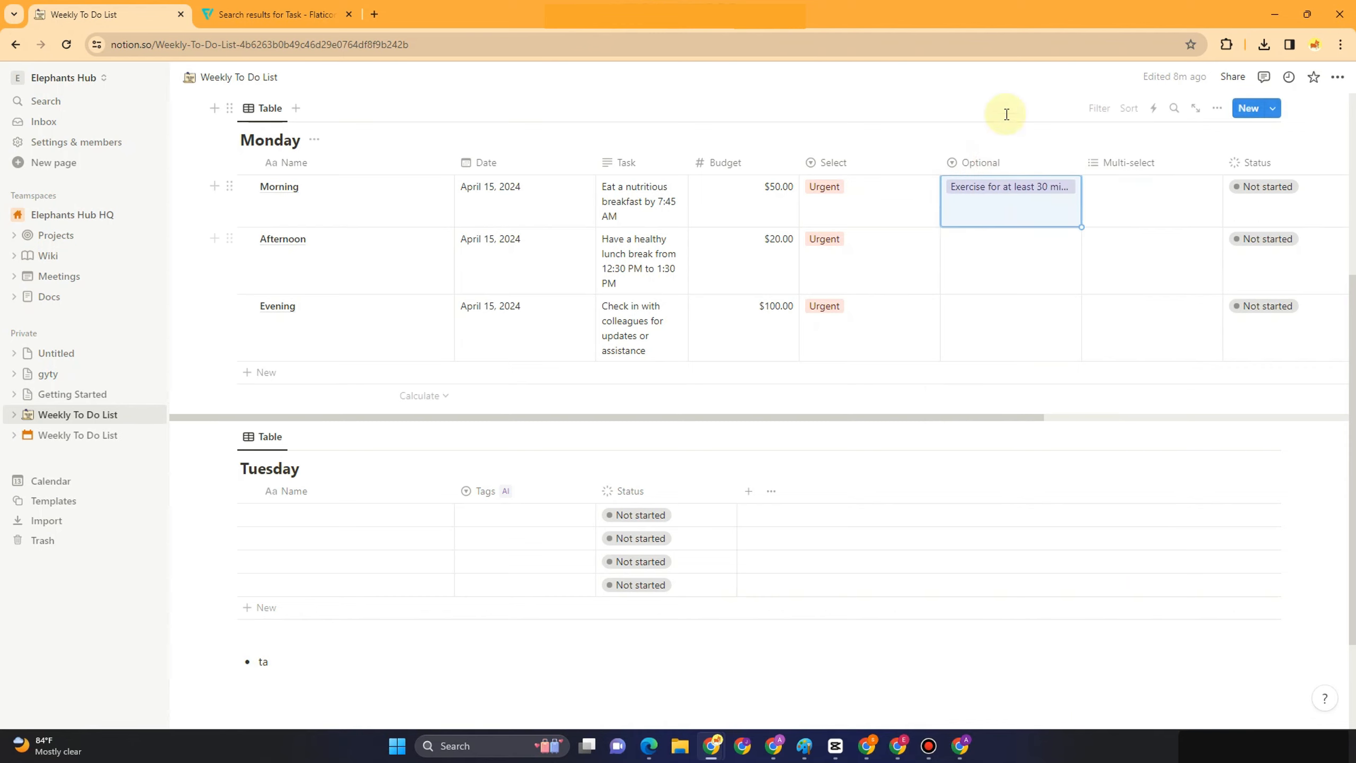
{"action": "left_click", "coordinate": [993, 200]}
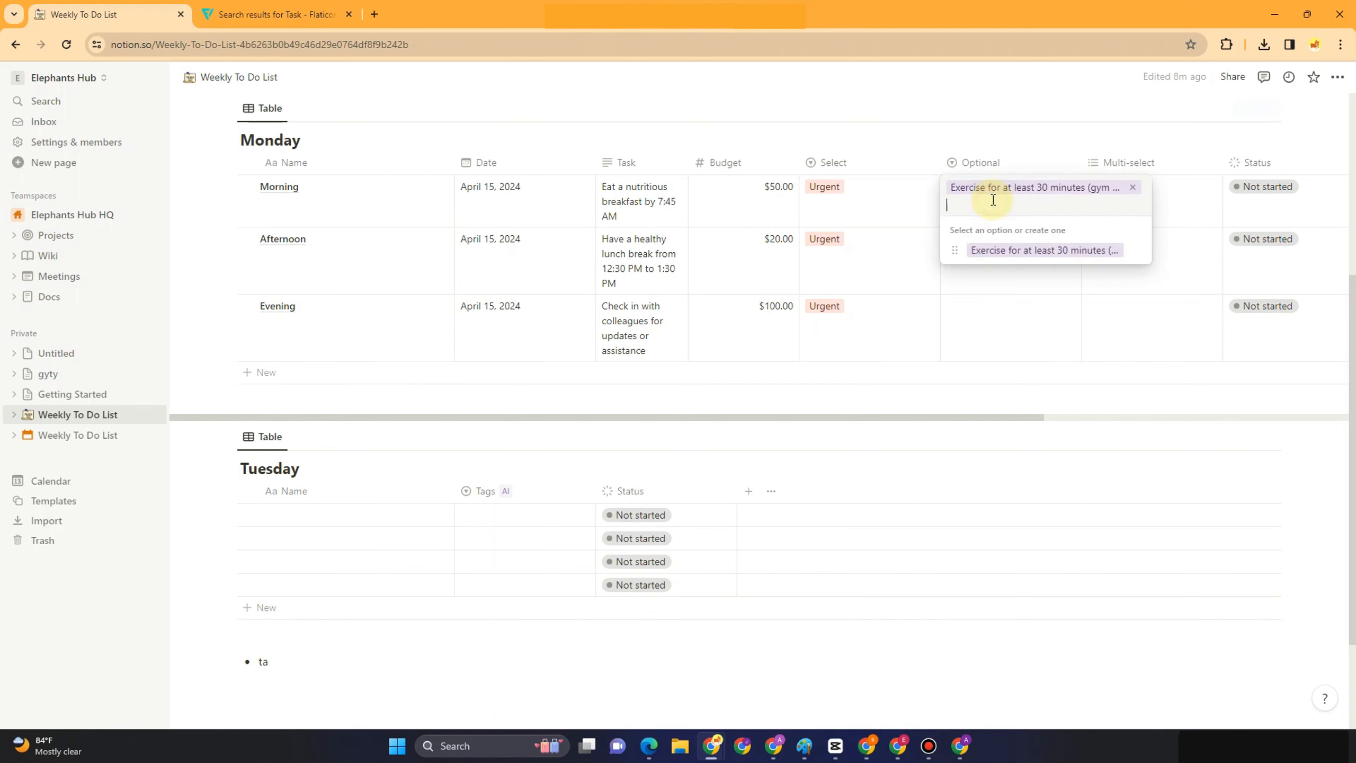
{"action": "left_click", "coordinate": [973, 159]}
{"action": "left_click", "coordinate": [980, 164]}
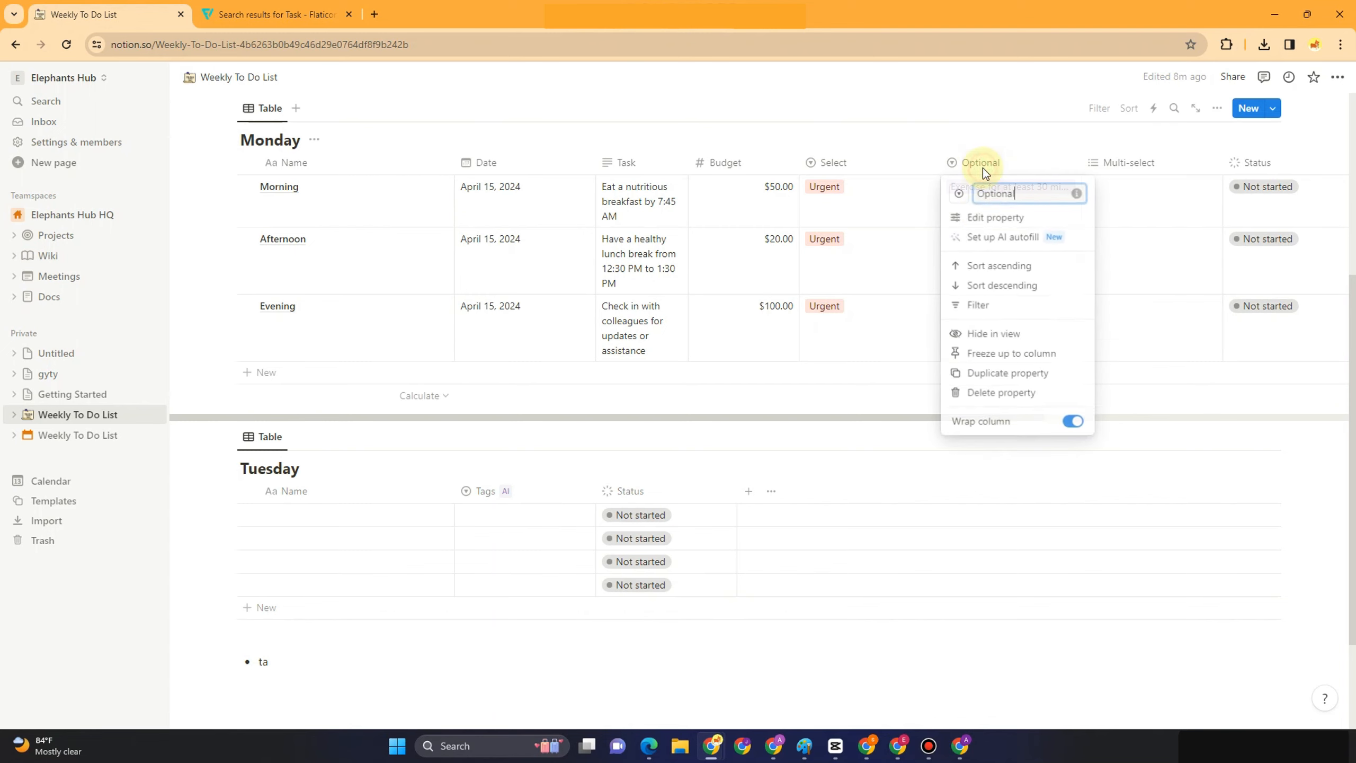
Turn on AI Autofill for the Optional property
{"action": "left_click", "coordinate": [984, 214]}
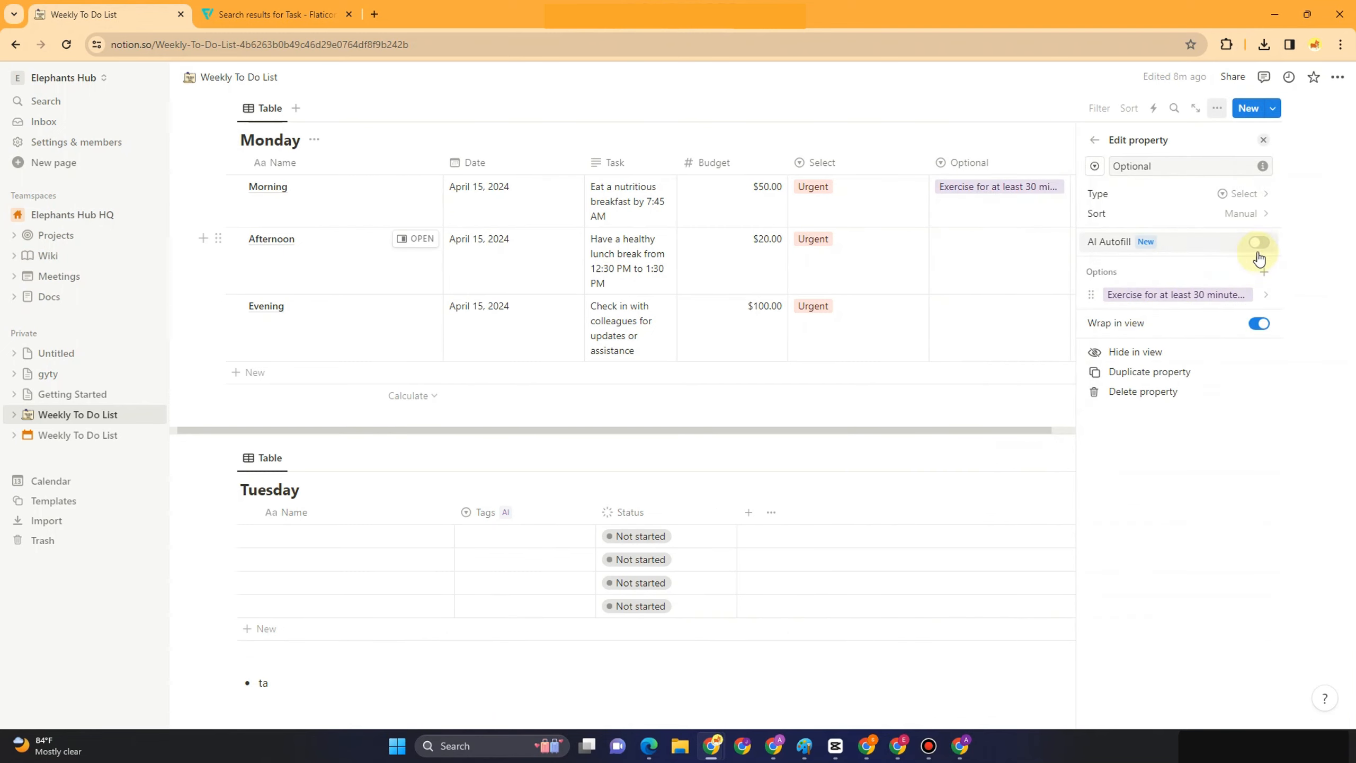
{"action": "left_click", "coordinate": [1260, 245]}
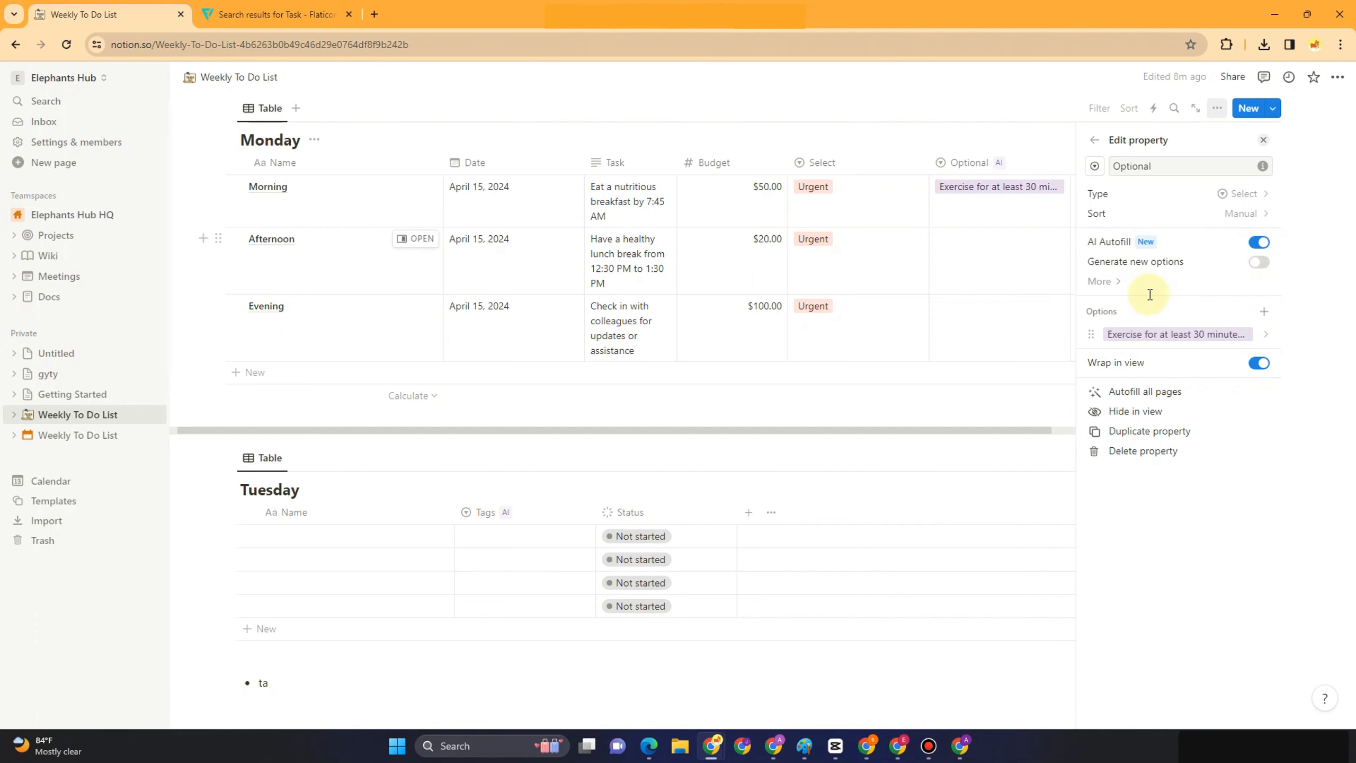
{"action": "key", "text": "Escape"}
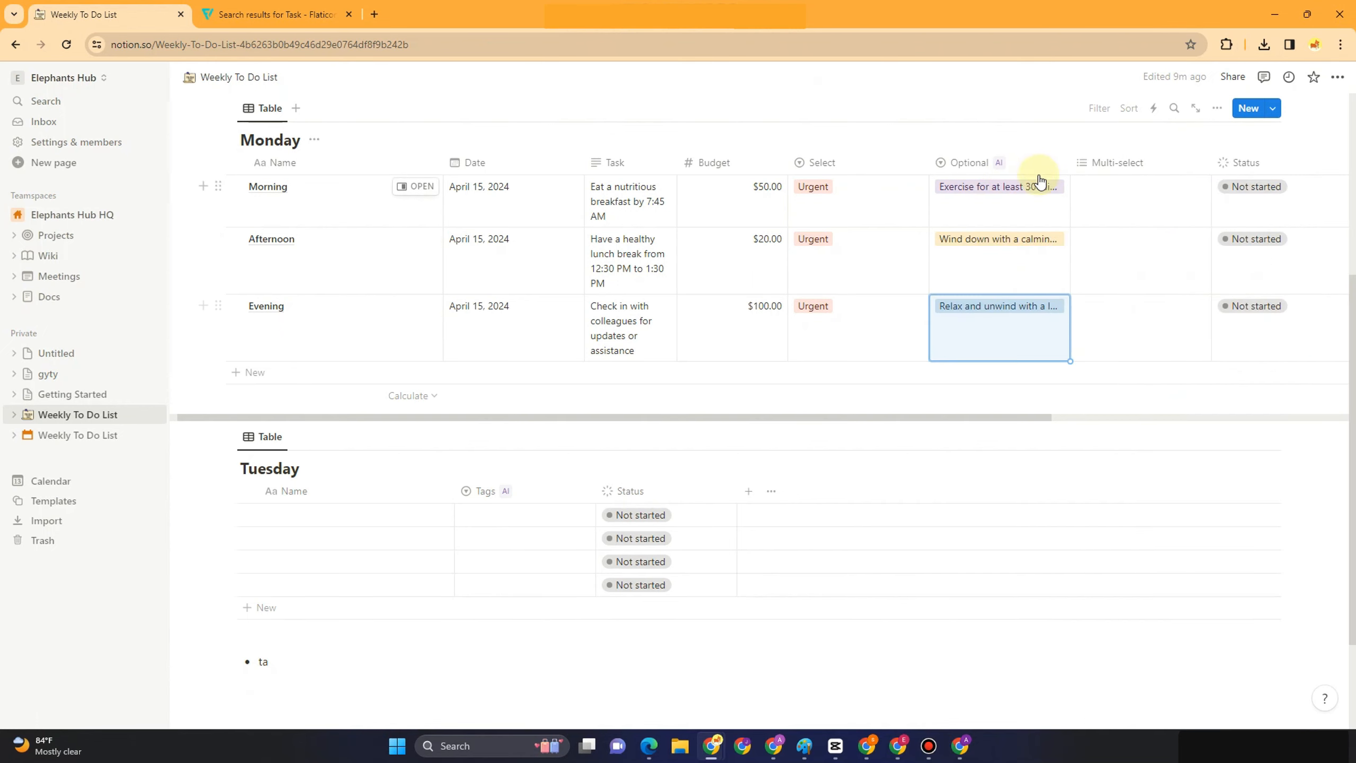
Set Optional to wind-down for Morning, relax-and-unwind for Afternoon, and the 30-minute exercise for Evening
{"action": "left_click", "coordinate": [978, 212]}
{"action": "left_click", "coordinate": [1002, 270]}
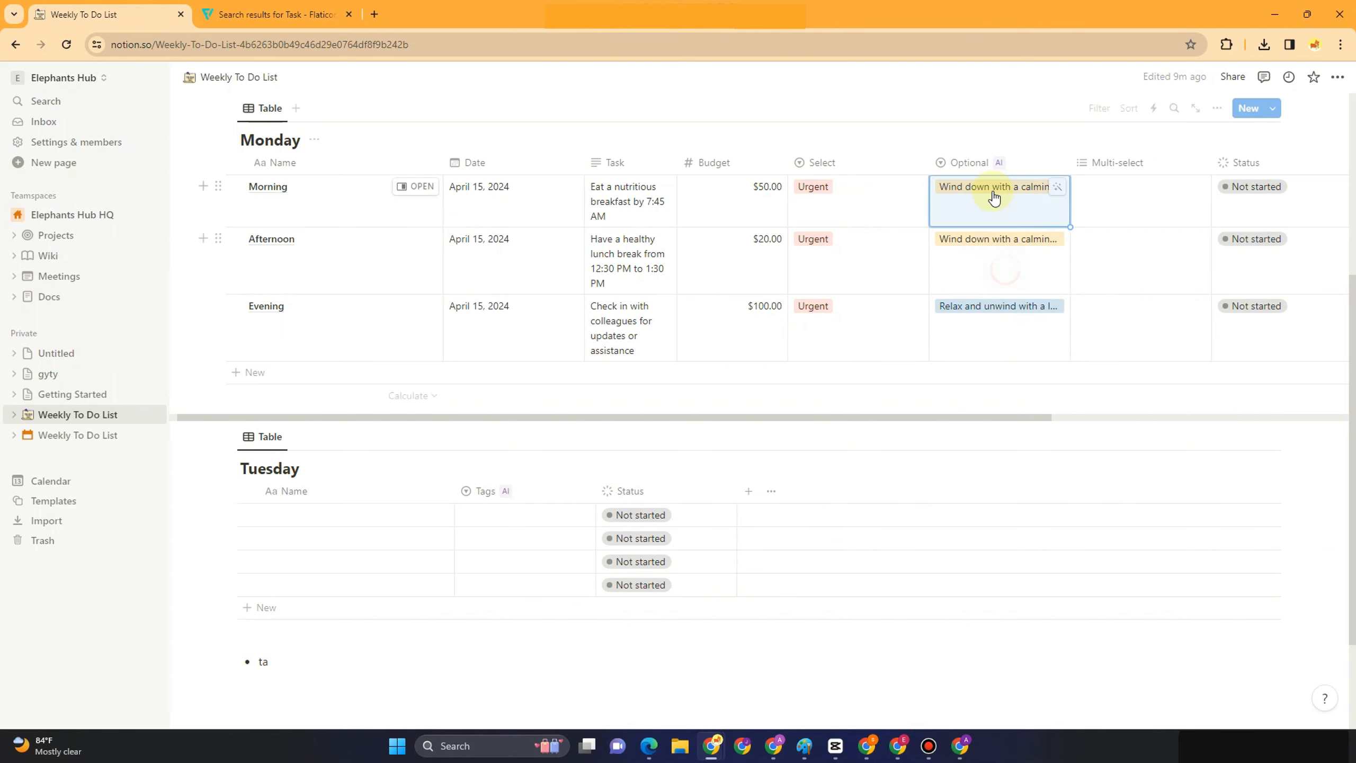
{"action": "left_click", "coordinate": [1009, 266]}
{"action": "left_click", "coordinate": [1014, 343]}
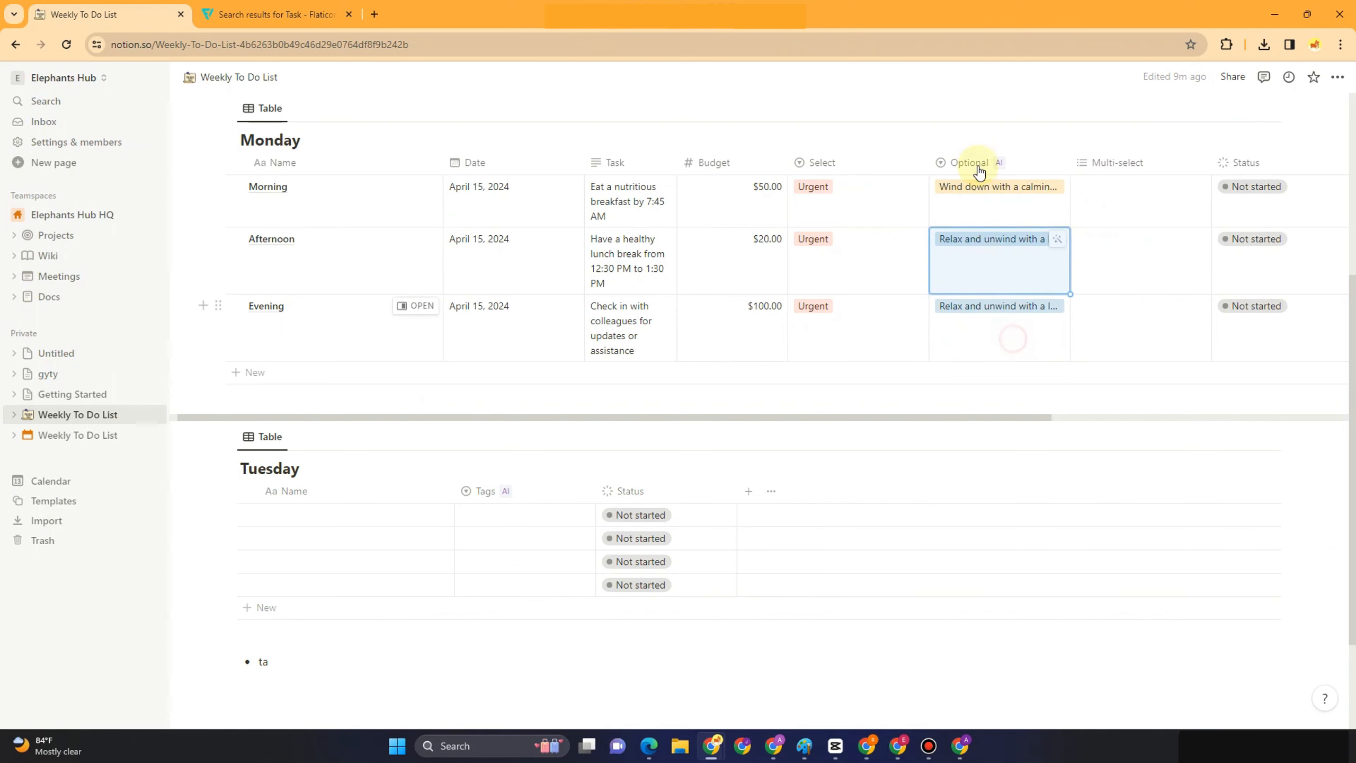
{"action": "left_click", "coordinate": [985, 306]}
{"action": "left_click", "coordinate": [987, 366]}
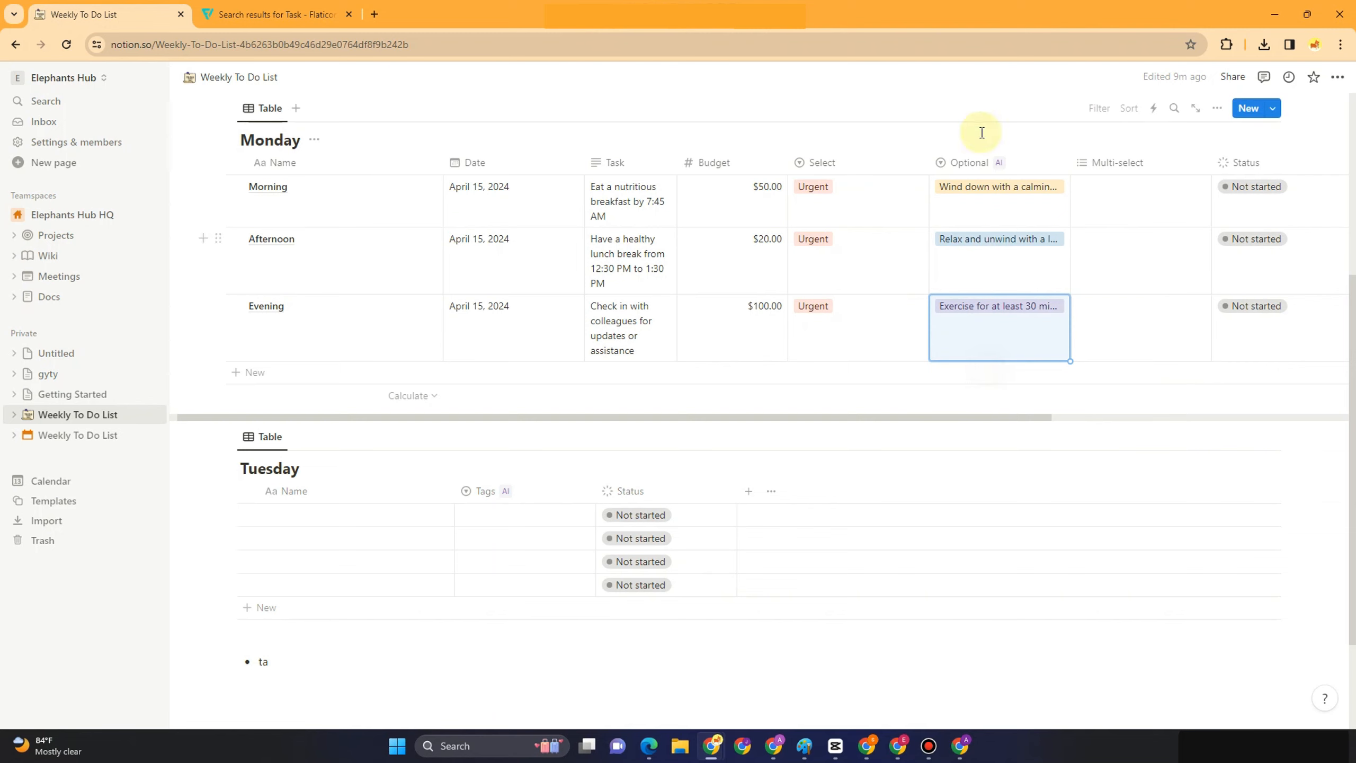
{"action": "left_click", "coordinate": [981, 208]}
{"action": "left_click", "coordinate": [987, 266]}
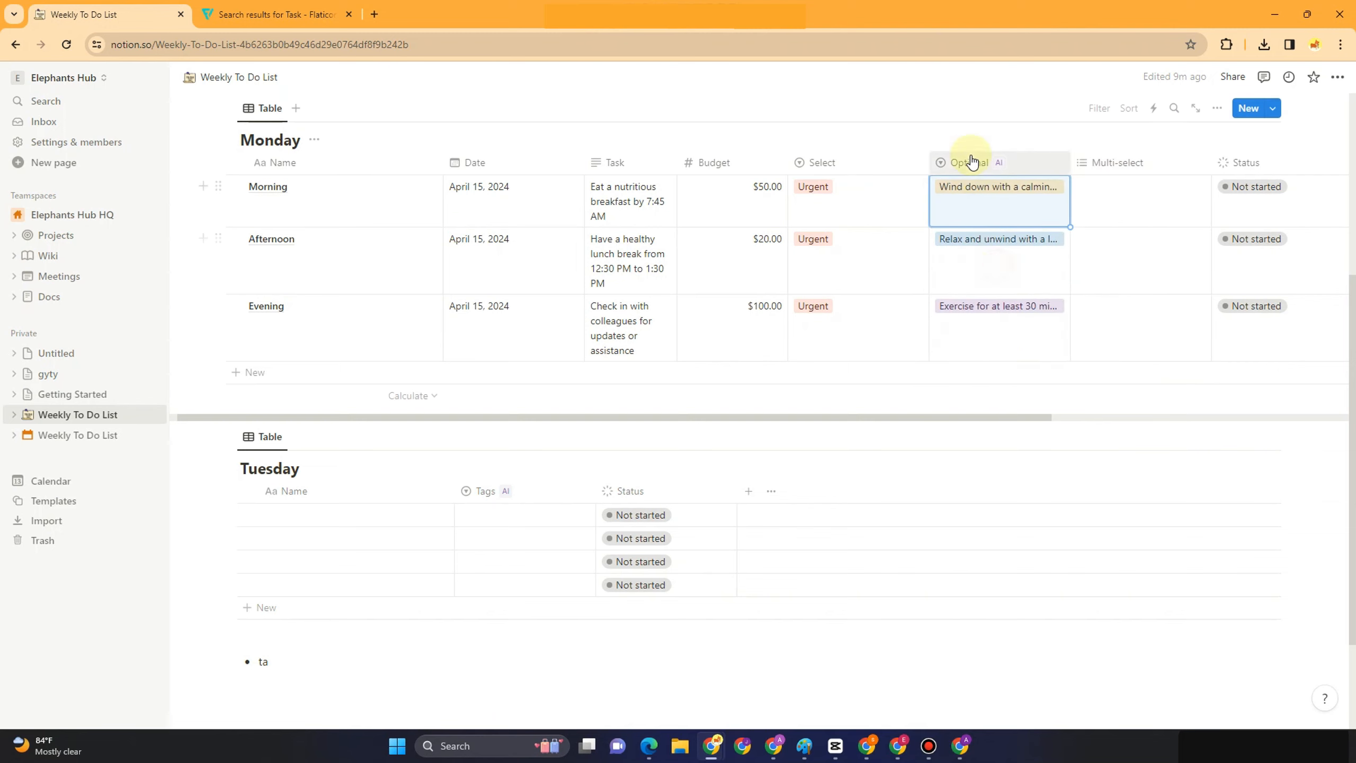
{"action": "left_click", "coordinate": [984, 303]}
{"action": "left_click", "coordinate": [997, 370]}
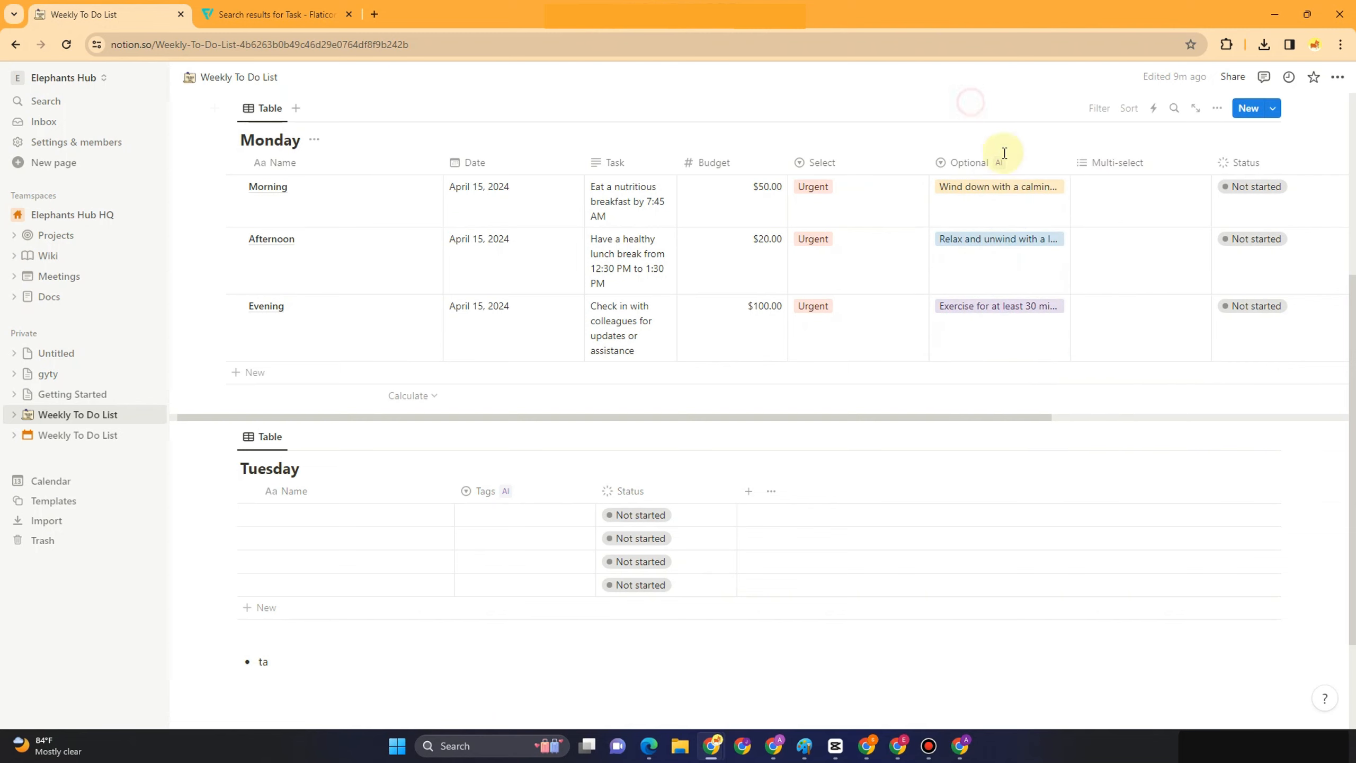
{"action": "left_click", "coordinate": [989, 352]}
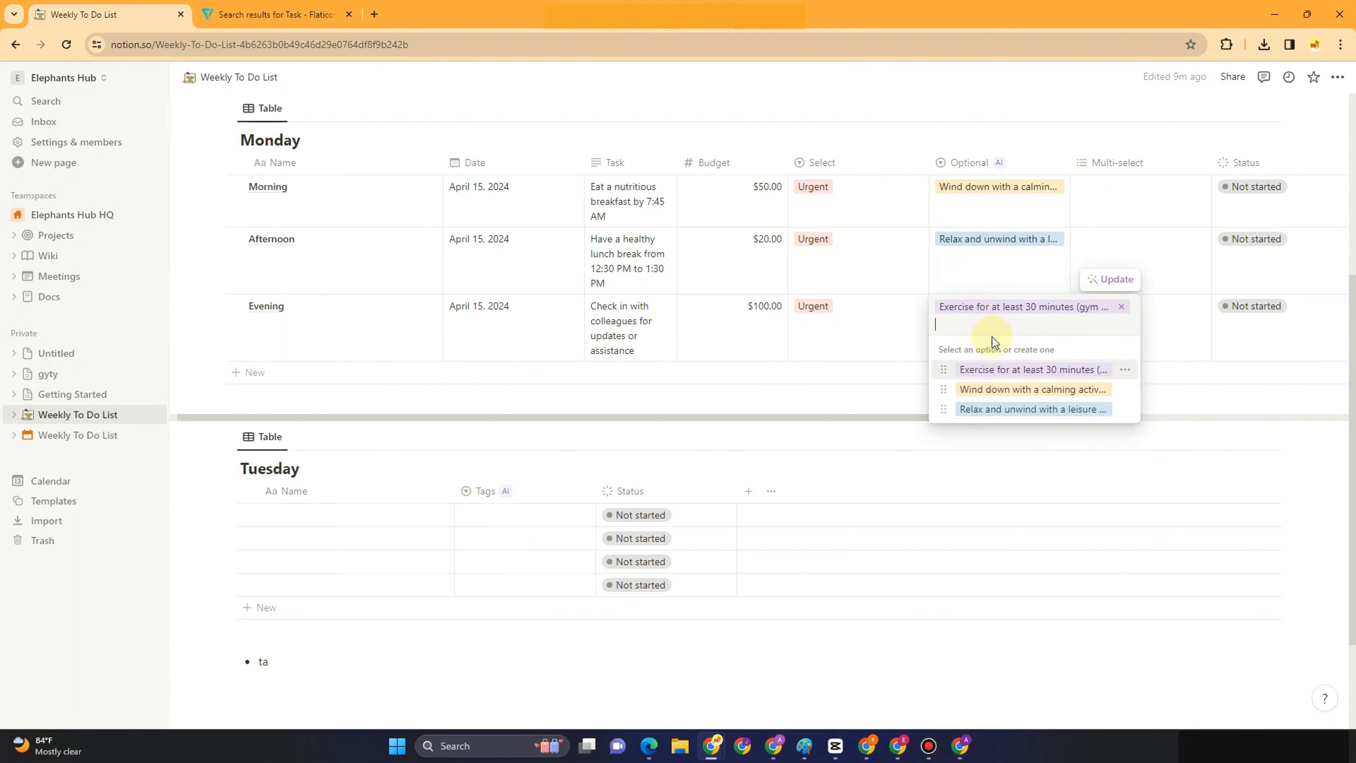
{"action": "key", "text": "Escape"}
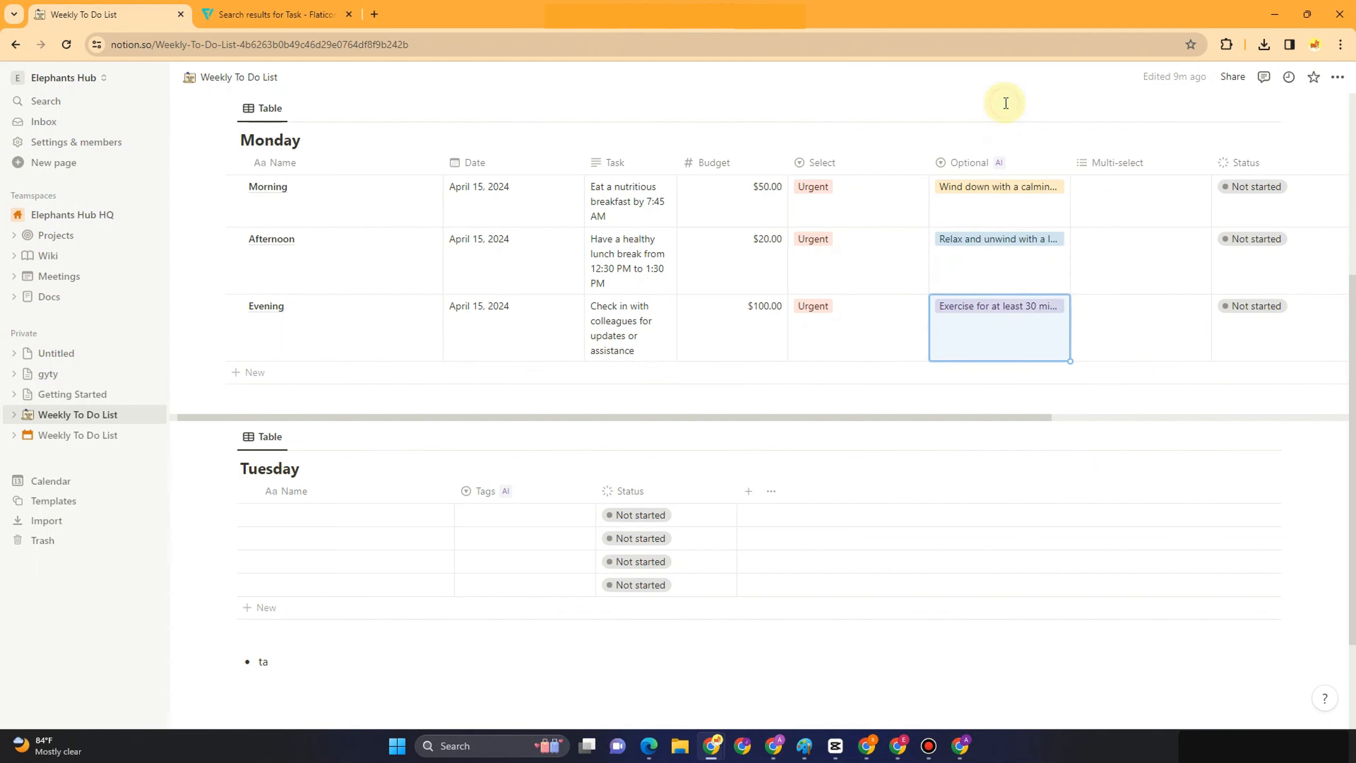
{"action": "left_click", "coordinate": [1099, 172]}
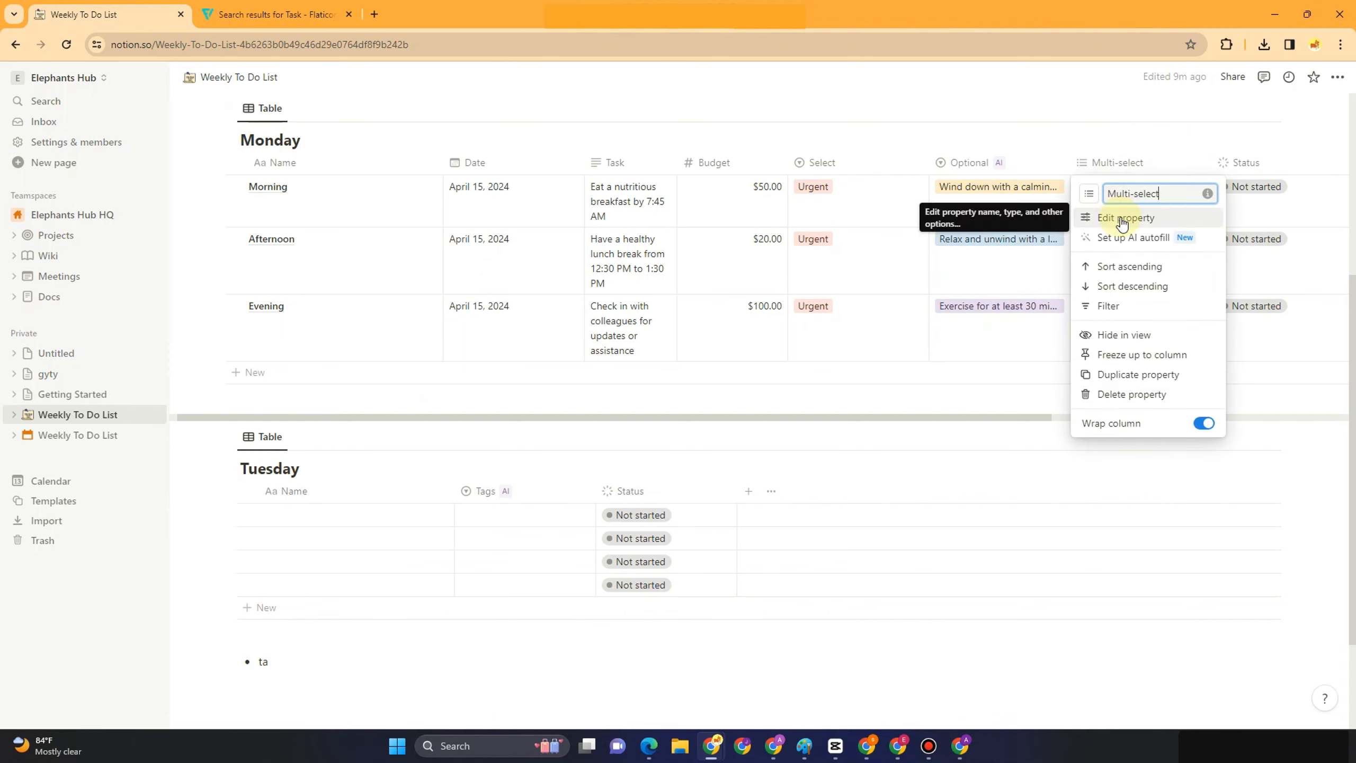
{"action": "left_click", "coordinate": [1120, 225]}
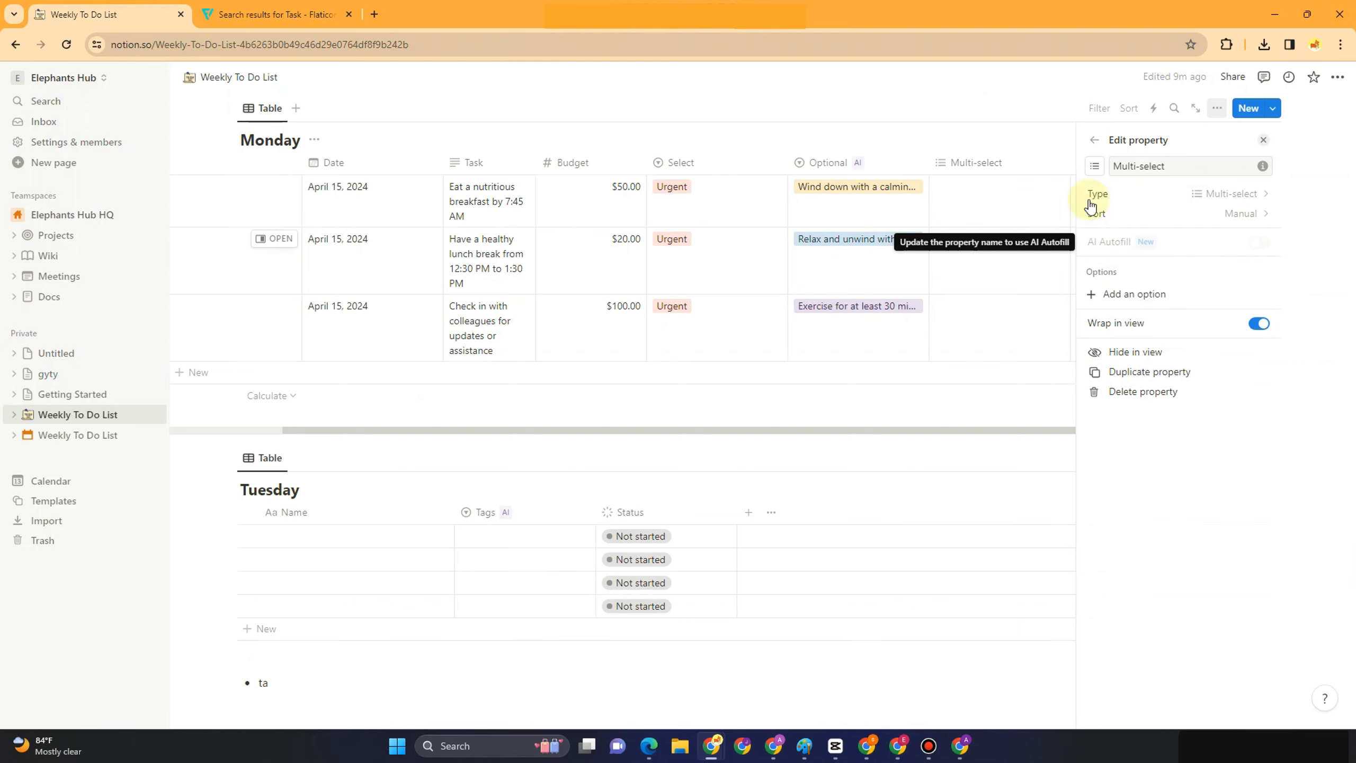
{"action": "left_click", "coordinate": [994, 102]}
{"action": "left_click", "coordinate": [982, 192]}
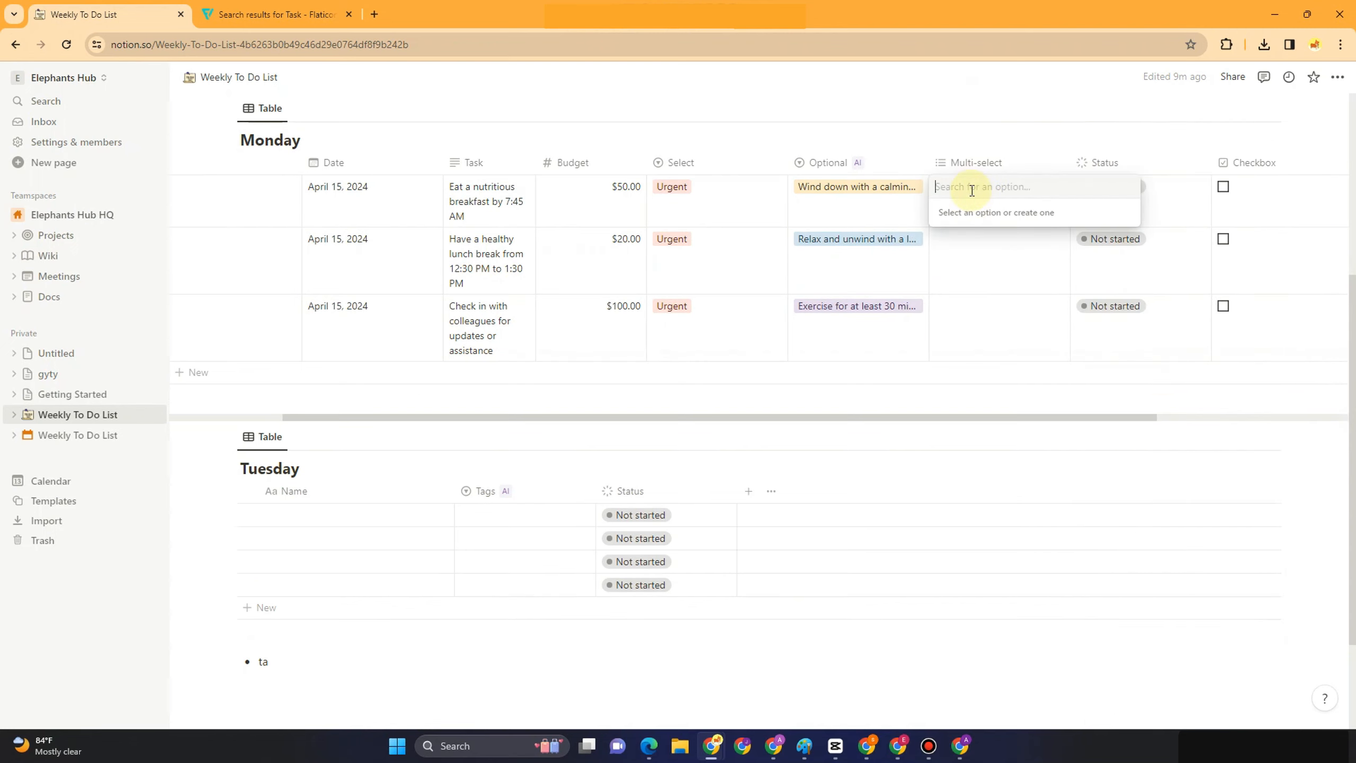
{"action": "left_click", "coordinate": [970, 260]}
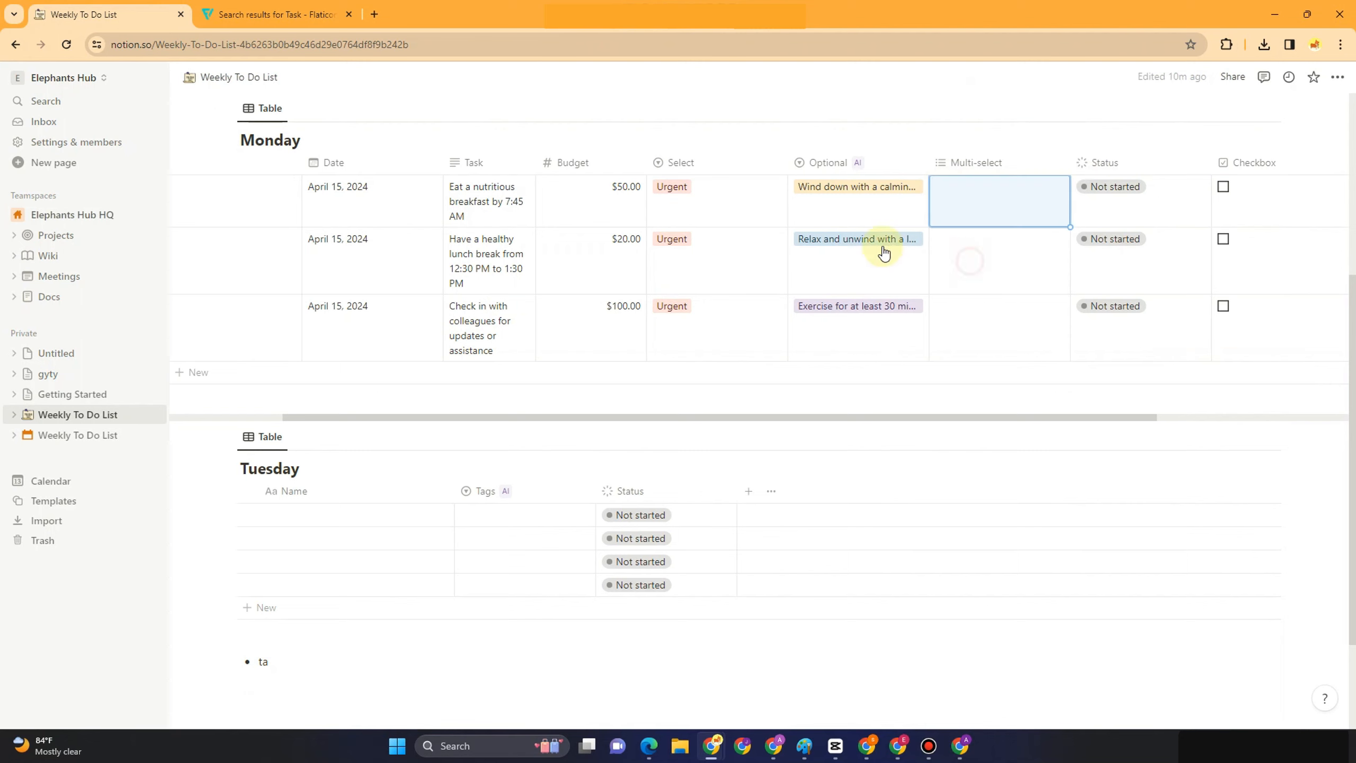
{"action": "left_click", "coordinate": [857, 239]}
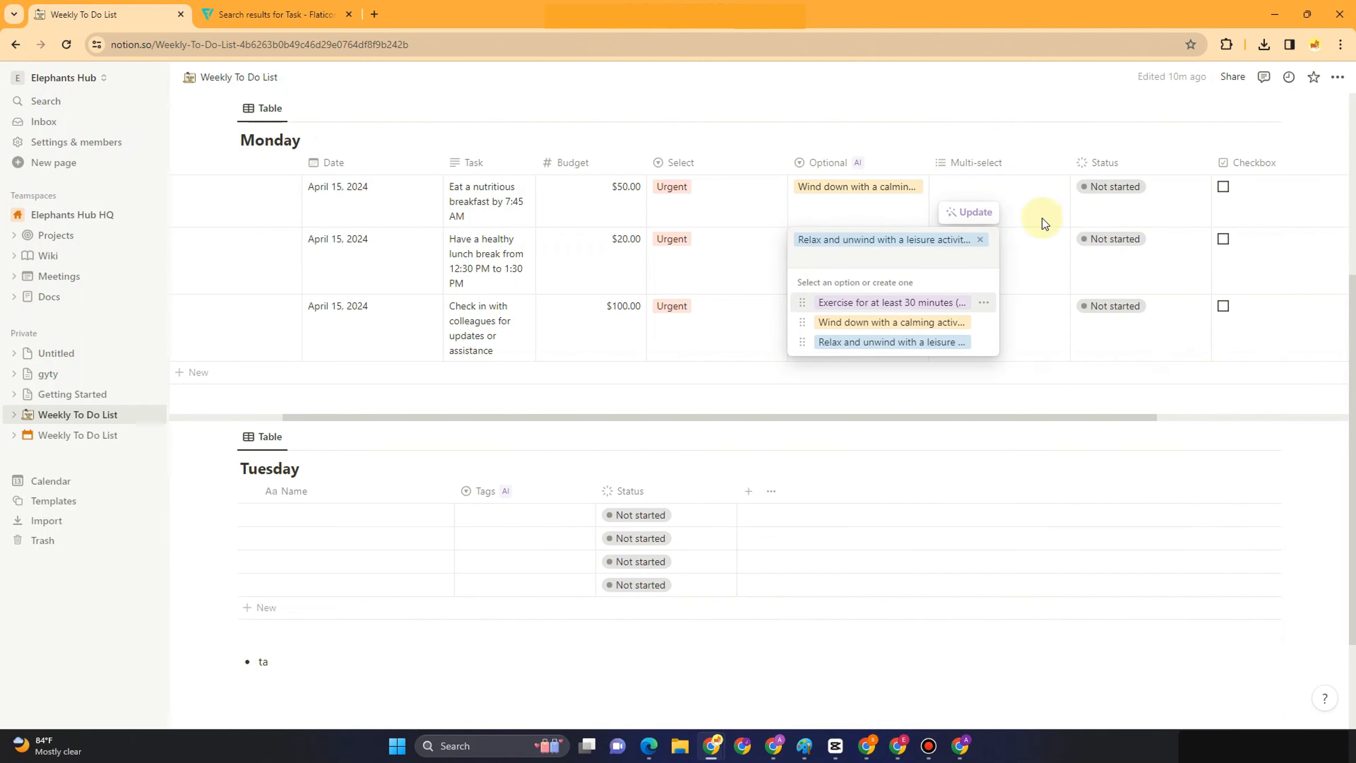
Tag Morning's Multi-select with Rice, Vegetable and Yogurt
{"action": "left_click", "coordinate": [1052, 264]}
{"action": "left_click", "coordinate": [988, 193]}
{"action": "type", "text": "Ri"}
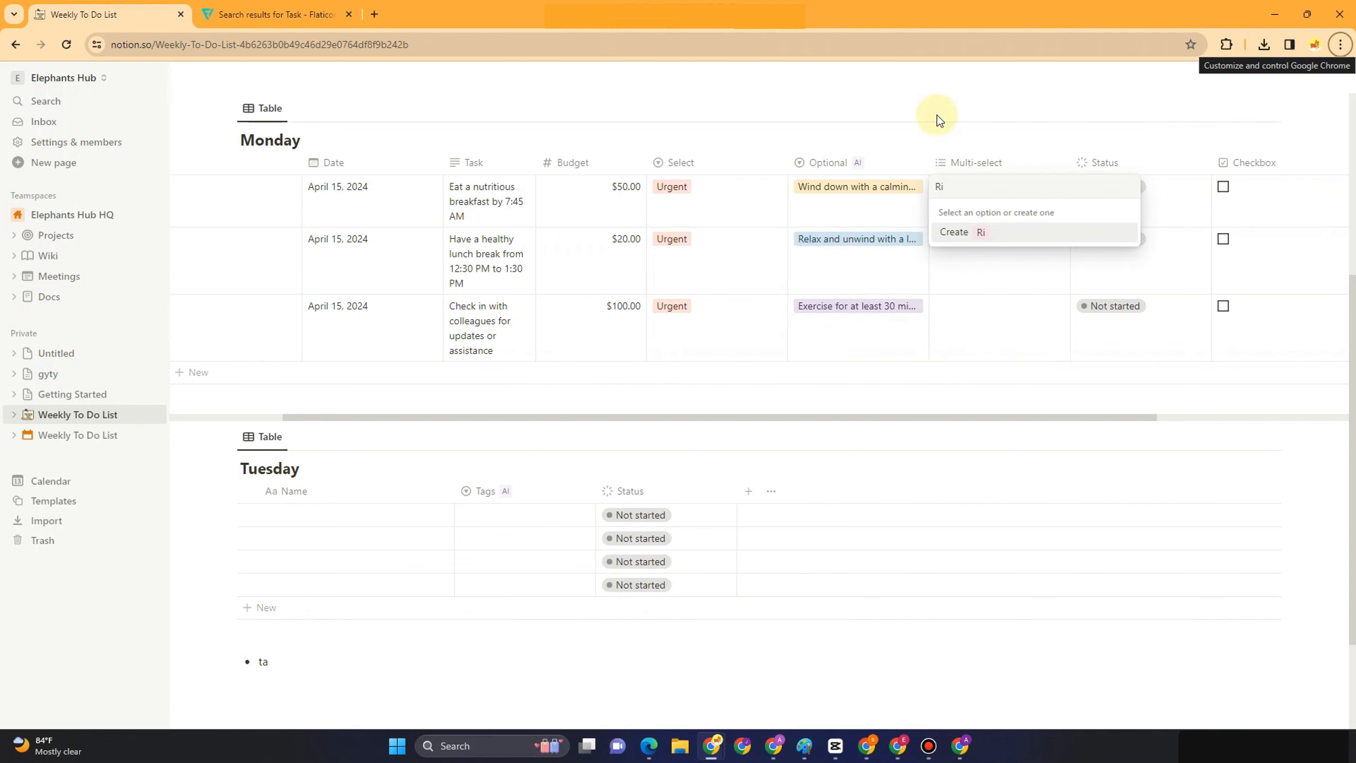
{"action": "key", "text": "space"}
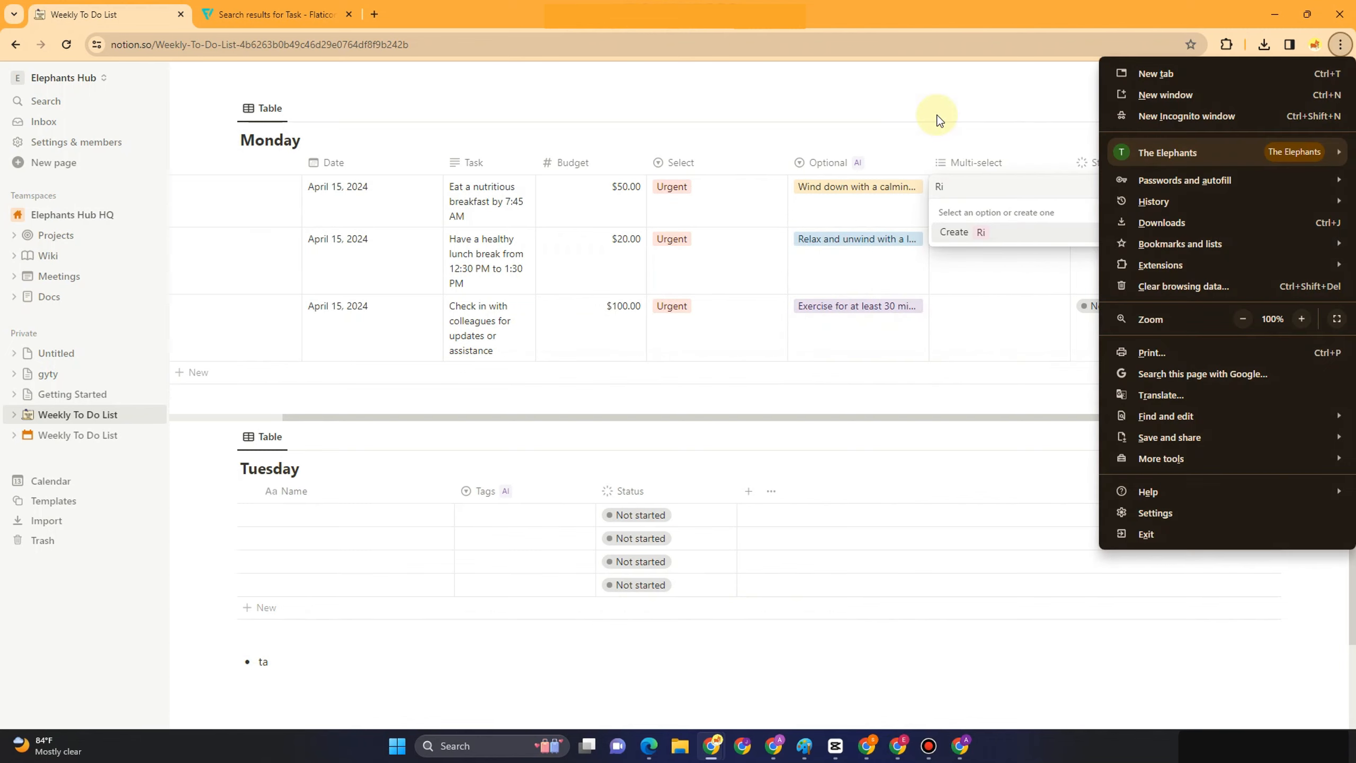
{"action": "left_click", "coordinate": [977, 248]}
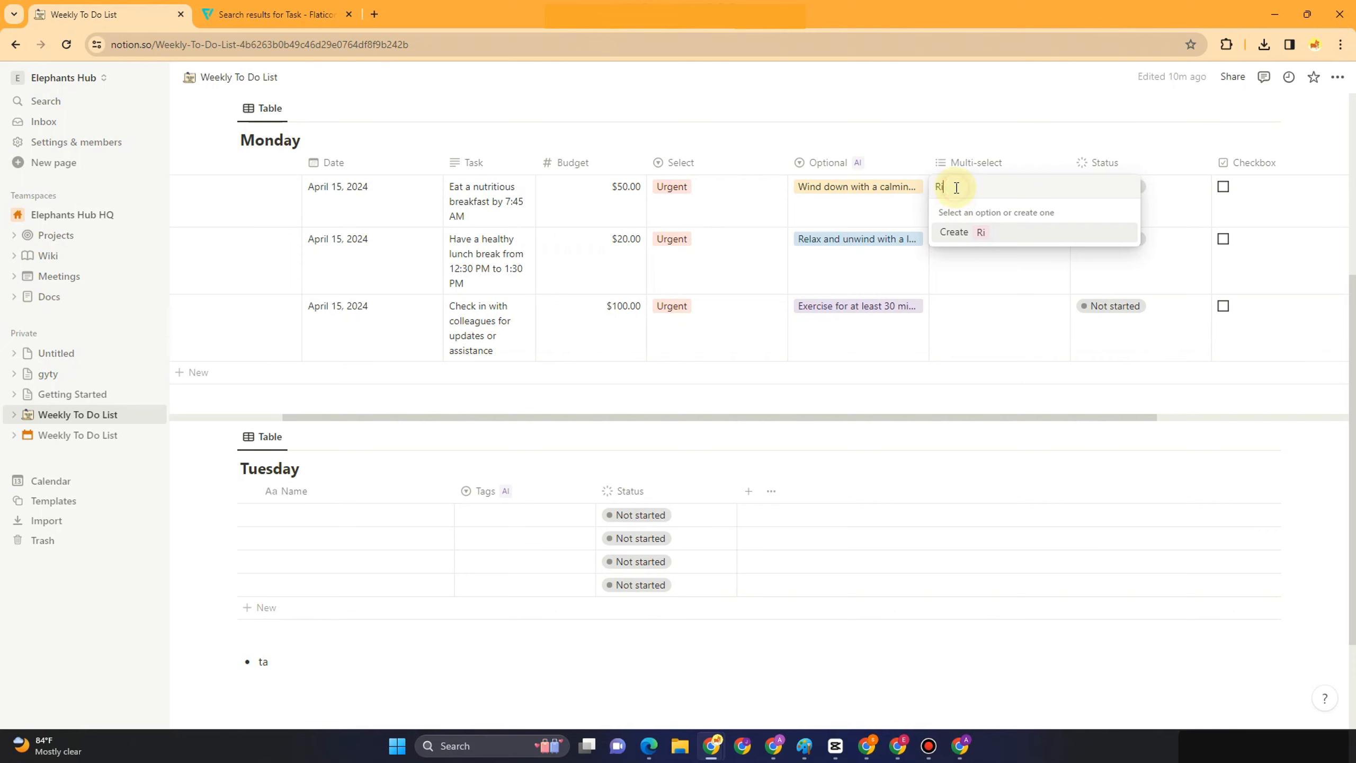
{"action": "type", "text": "e"}
{"action": "key", "text": "Return"}
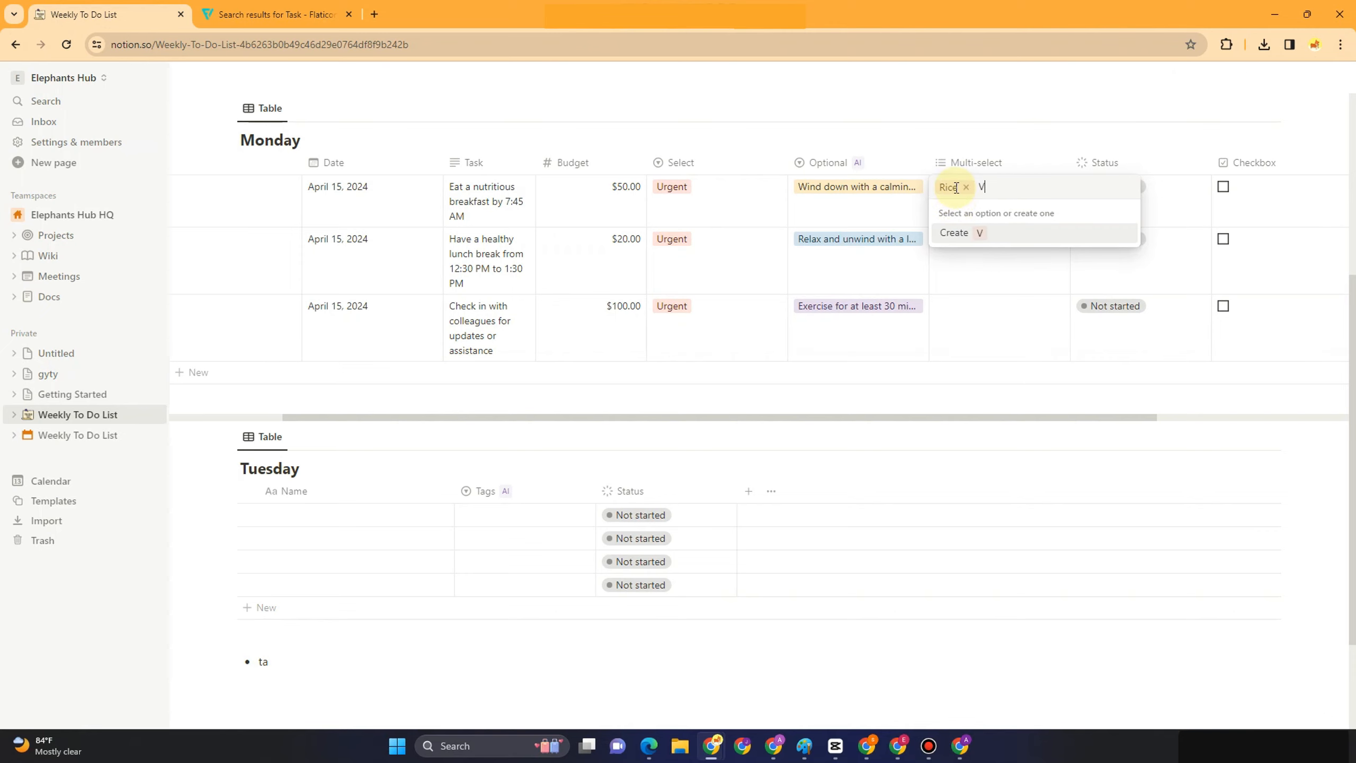
{"action": "type", "text": "Vegetable"}
{"action": "key", "text": "Return"}
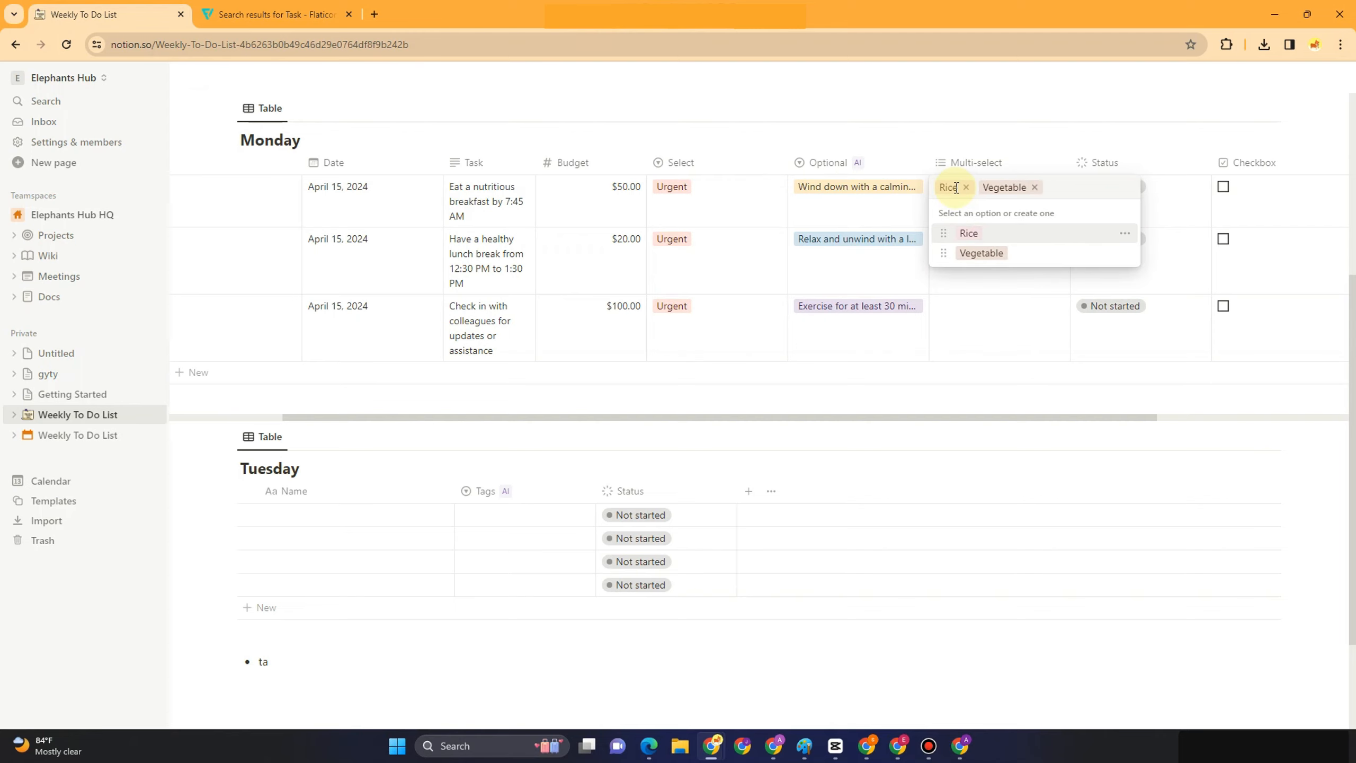
{"action": "type", "text": "Yogurt"}
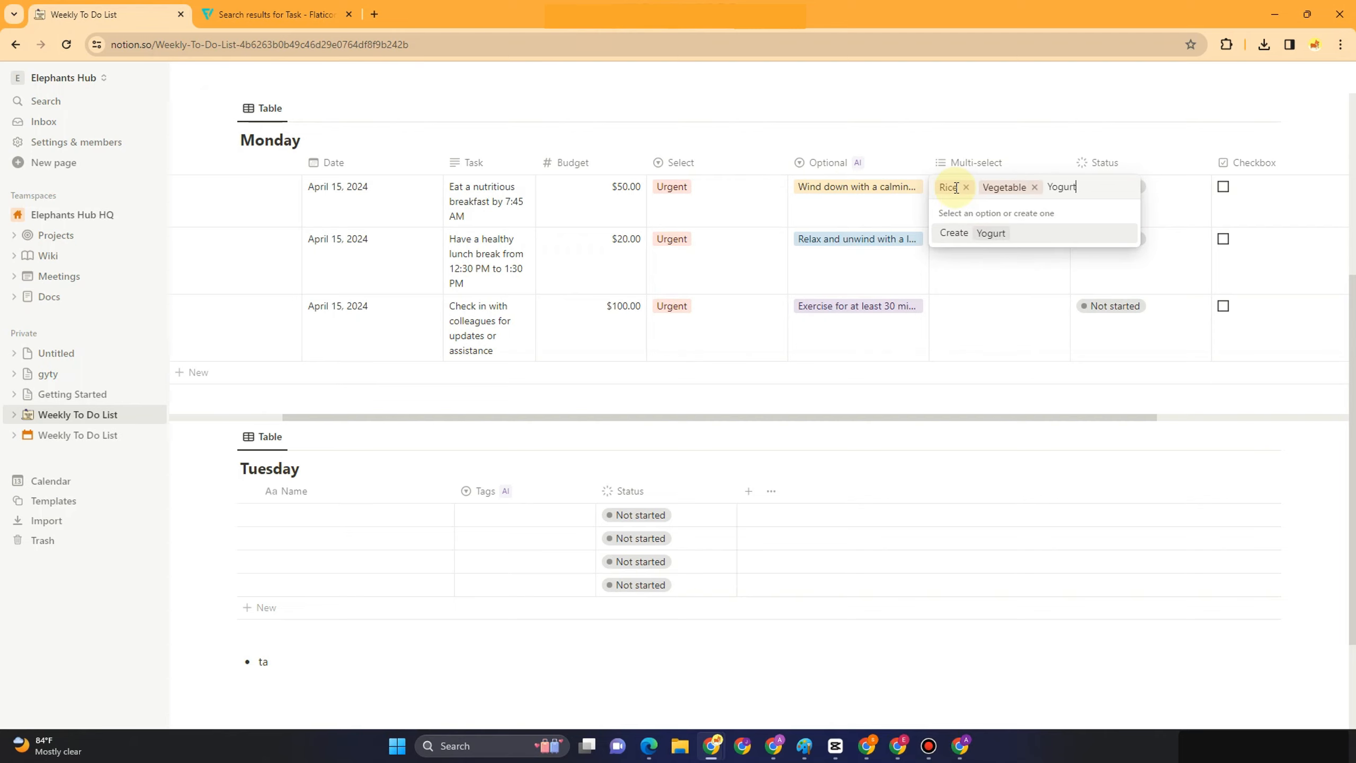
{"action": "key", "text": "Return"}
Add Ice cream, Fruits, Coffee and Tea tags to Morning's Multi-select
{"action": "type", "text": "Ice"}
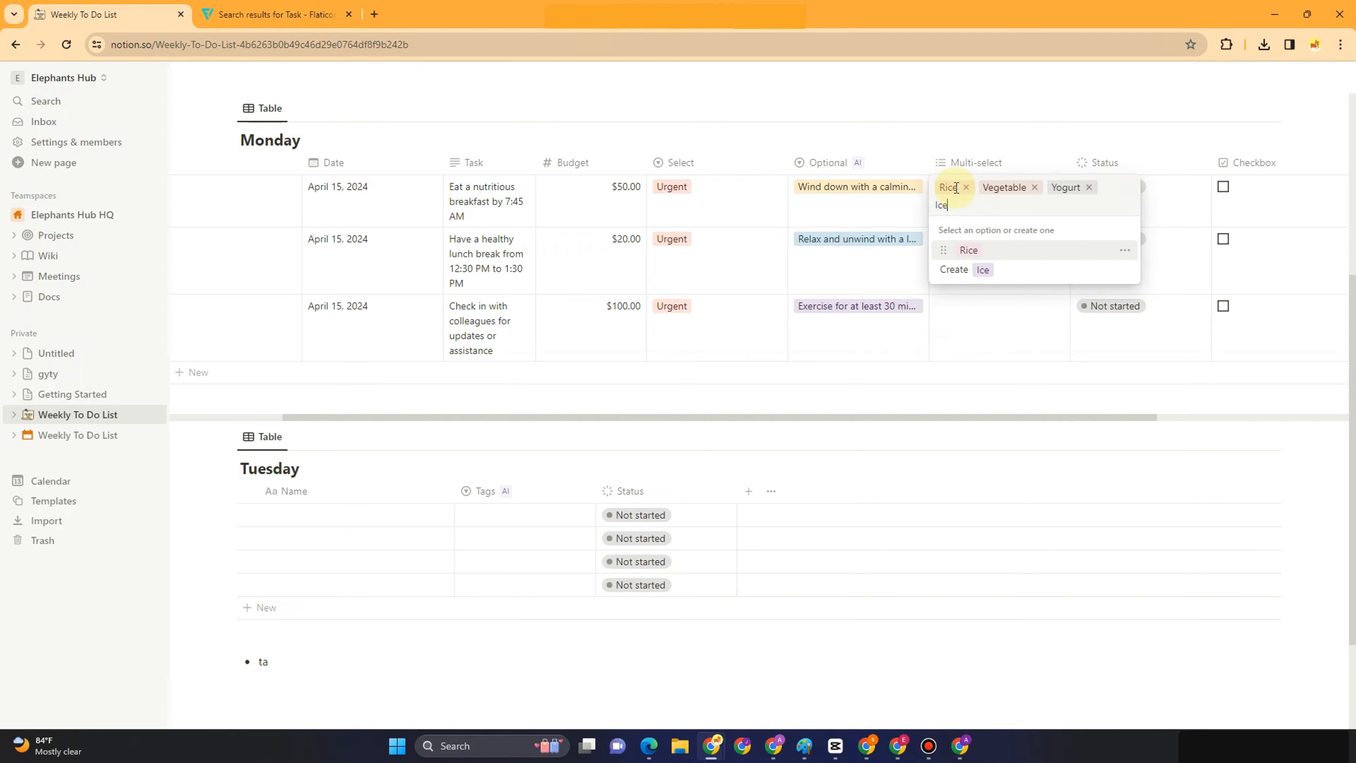
{"action": "type", "text": " cream"}
{"action": "key", "text": "Return"}
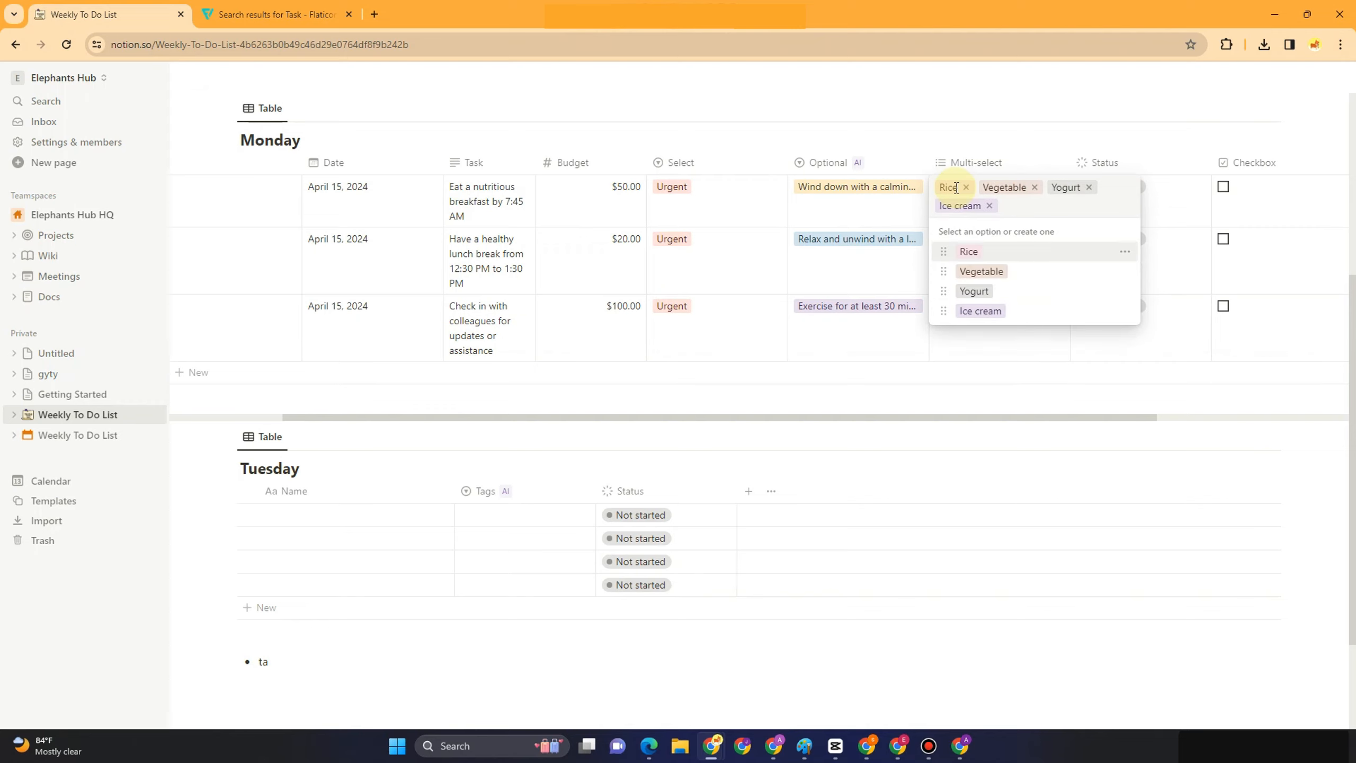
{"action": "type", "text": "Fruits"}
{"action": "key", "text": "Return"}
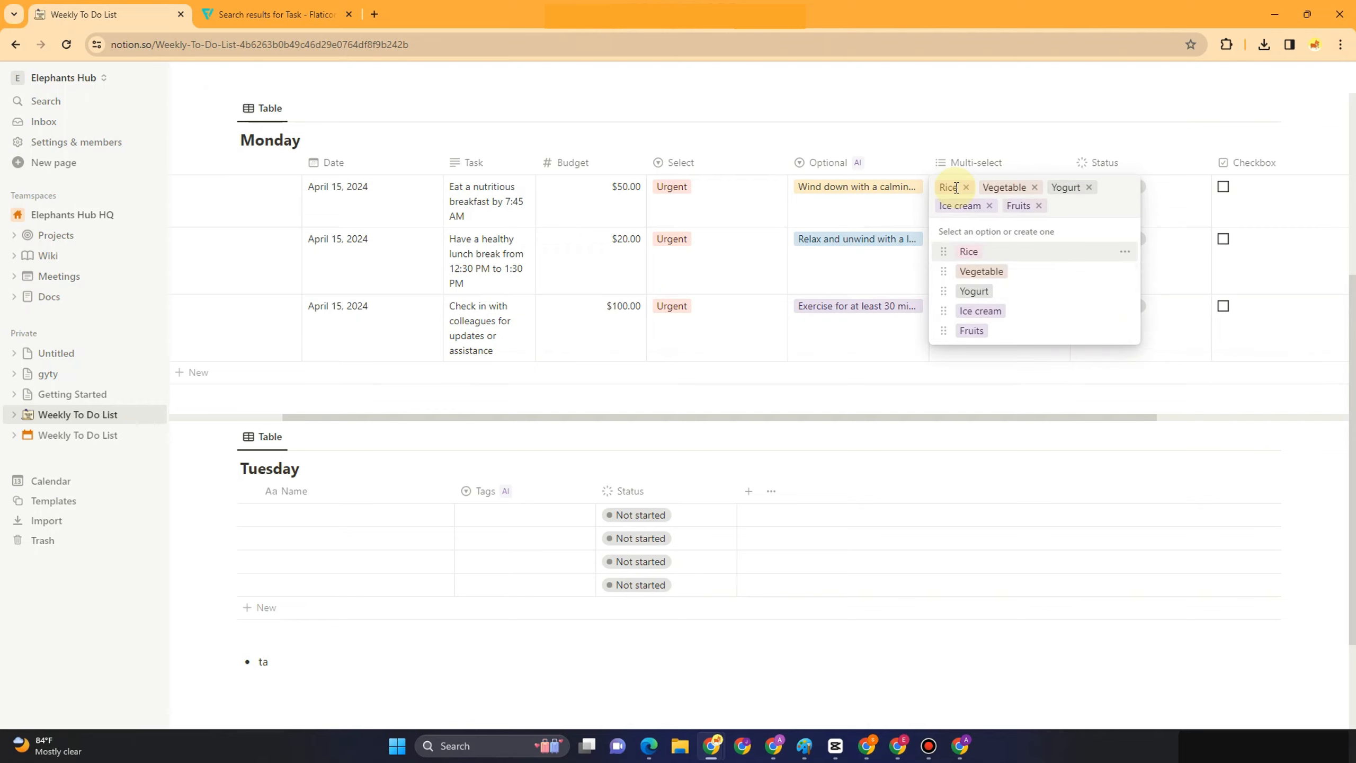
{"action": "type", "text": "Coffe"}
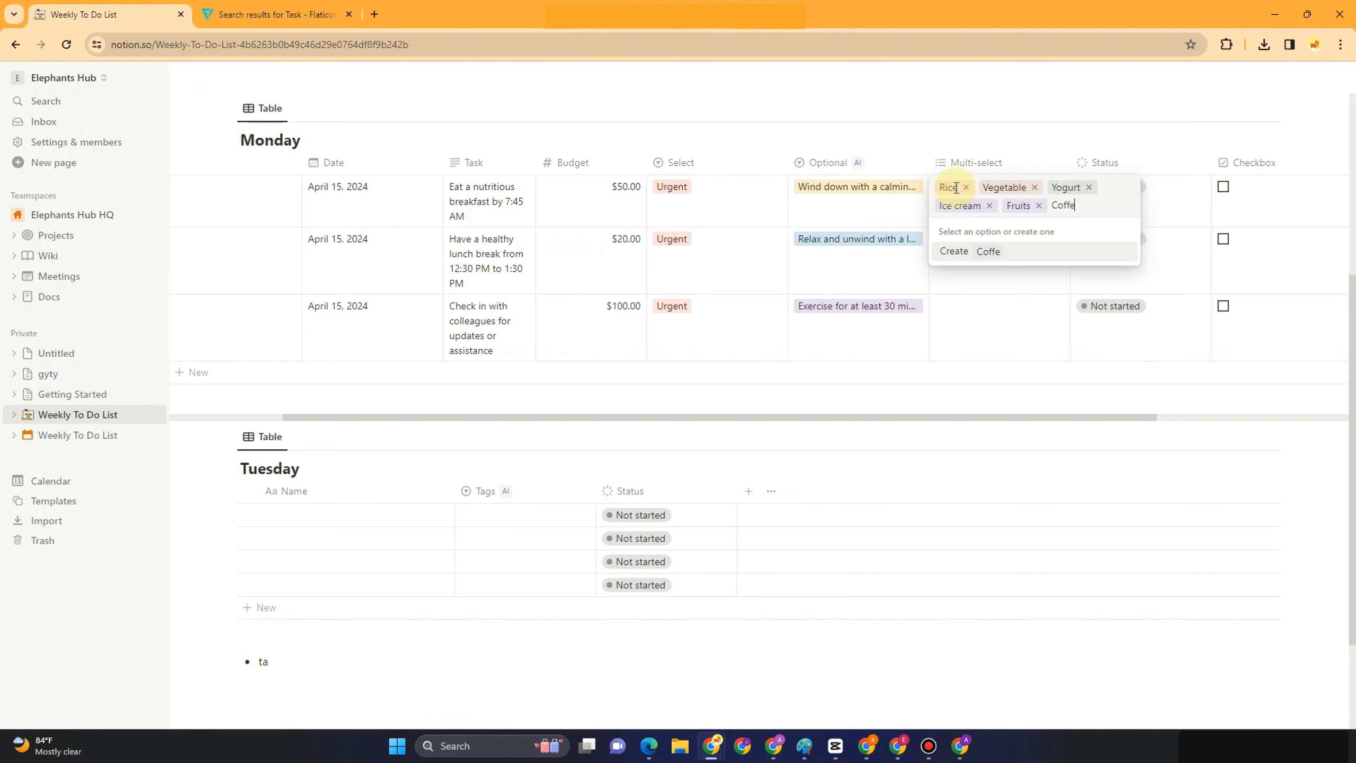
{"action": "type", "text": "e"}
{"action": "key", "text": "Return"}
{"action": "type", "text": "TEa"}
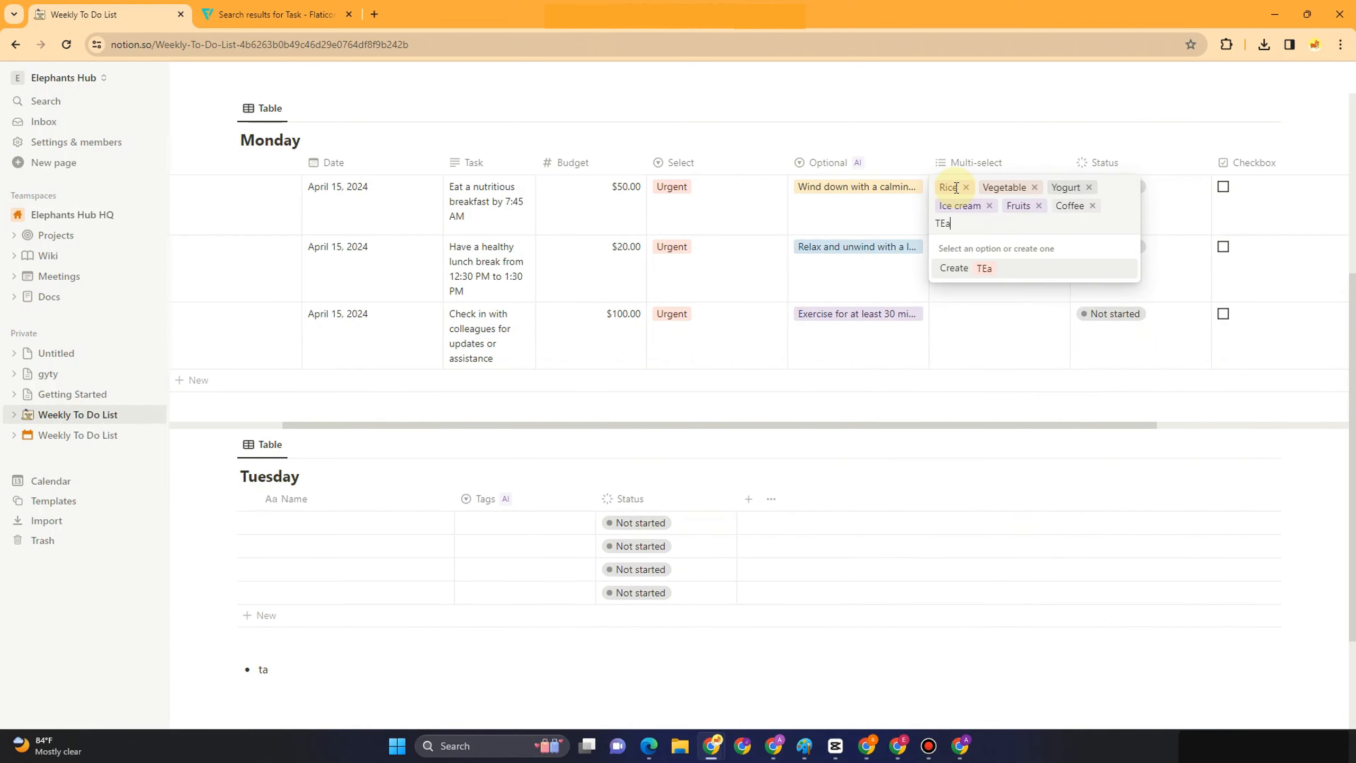
{"action": "key", "text": "BackSpace"}
{"action": "key", "text": "BackSpace"}
{"action": "type", "text": "ea"}
{"action": "key", "text": "Return"}
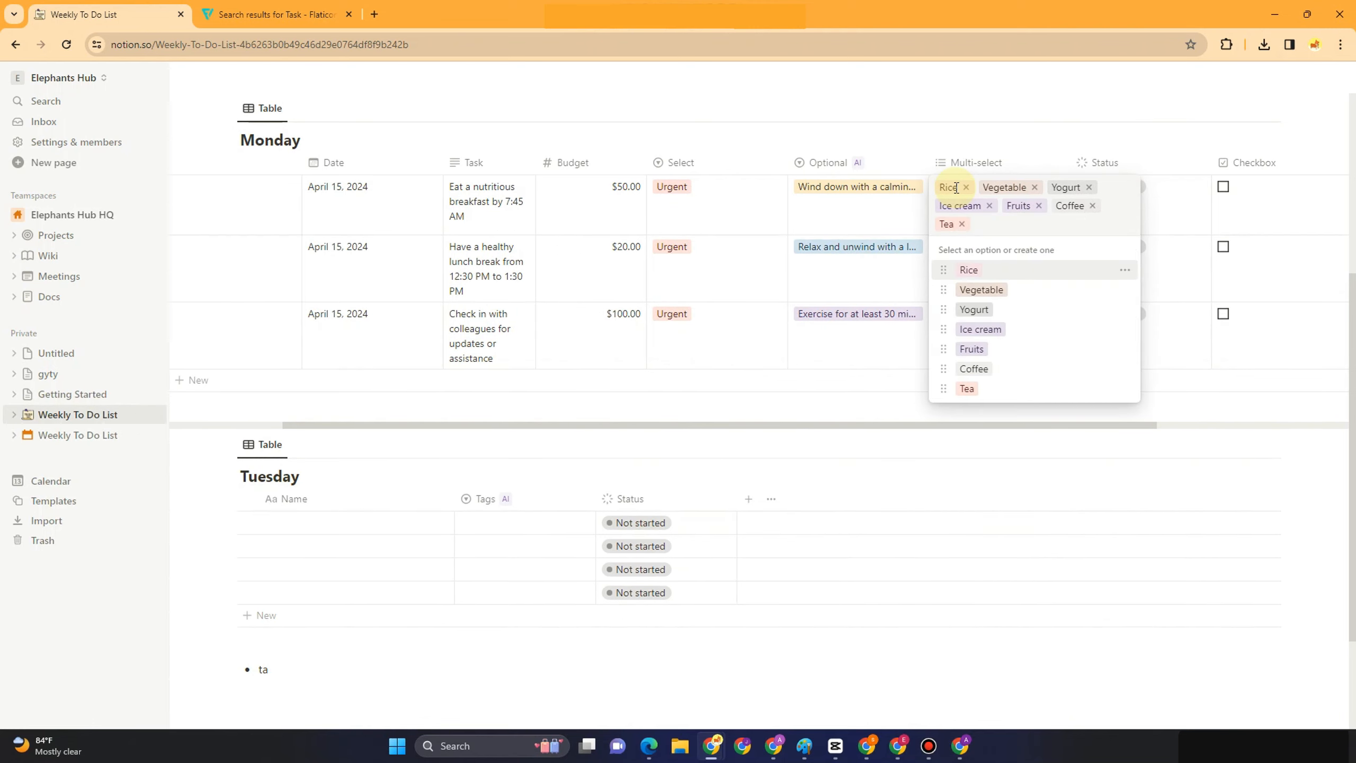
{"action": "key", "text": "Escape"}
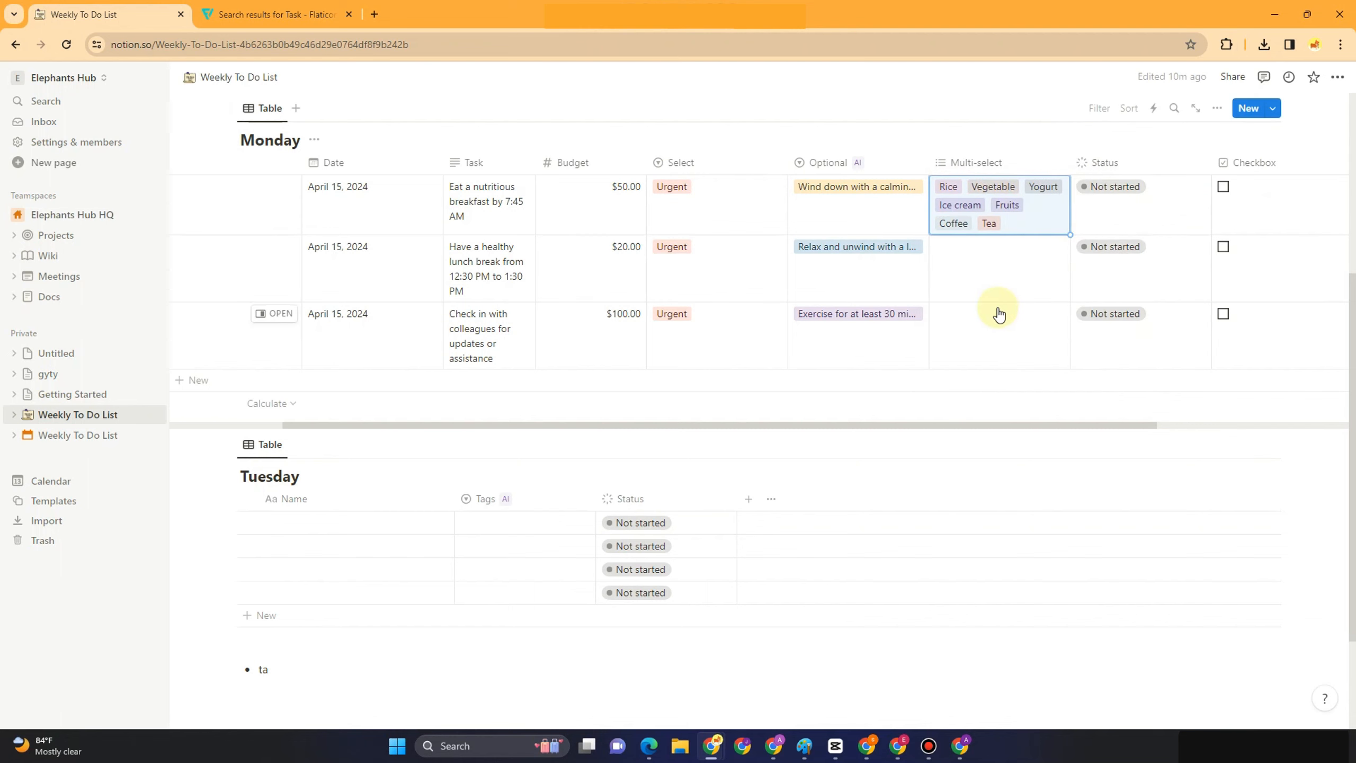
Tag Afternoon with Vegetable and Ice cream, and Evening with Coffee and Tea
{"action": "left_click", "coordinate": [976, 267]}
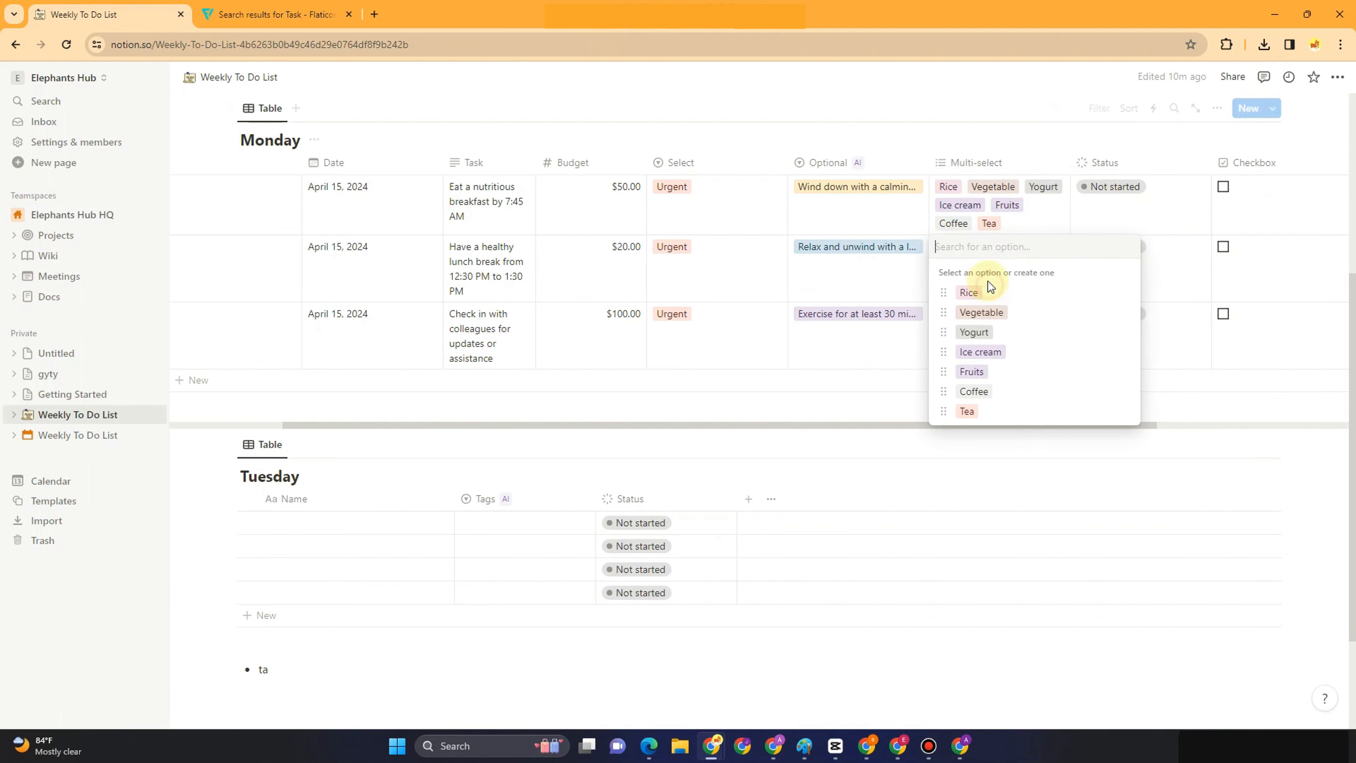
{"action": "left_click", "coordinate": [999, 313]}
{"action": "left_click", "coordinate": [980, 353]}
{"action": "key", "text": "Escape"}
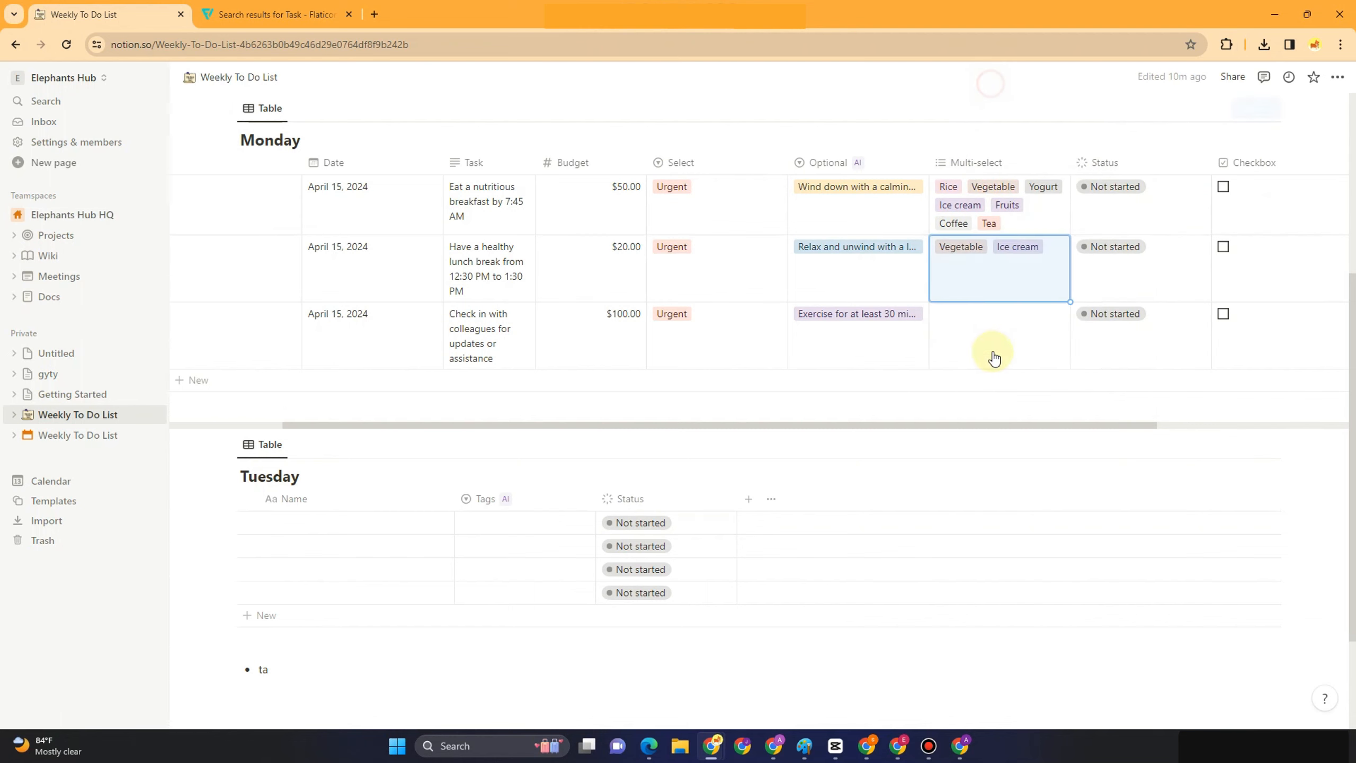
{"action": "left_click", "coordinate": [968, 335]}
{"action": "left_click", "coordinate": [973, 458]}
{"action": "left_click", "coordinate": [971, 478]}
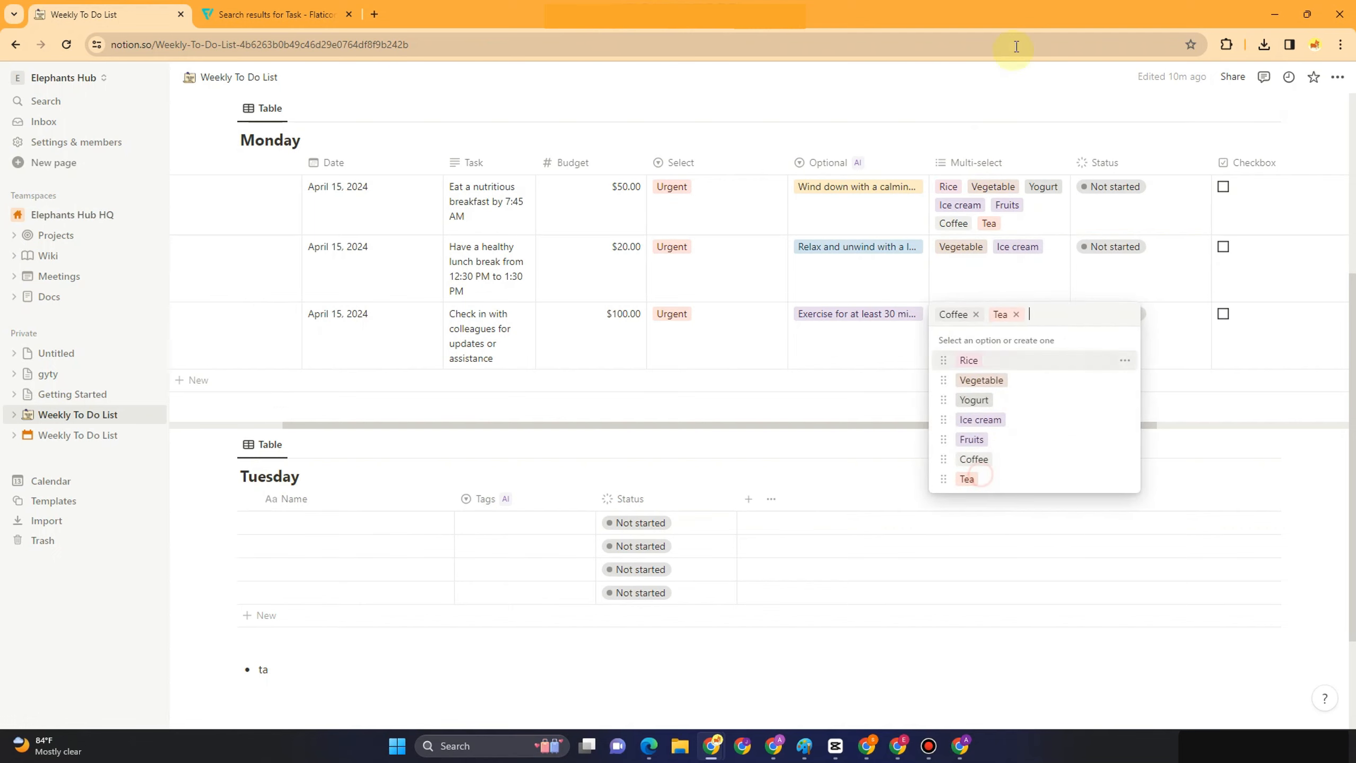
{"action": "key", "text": "Escape"}
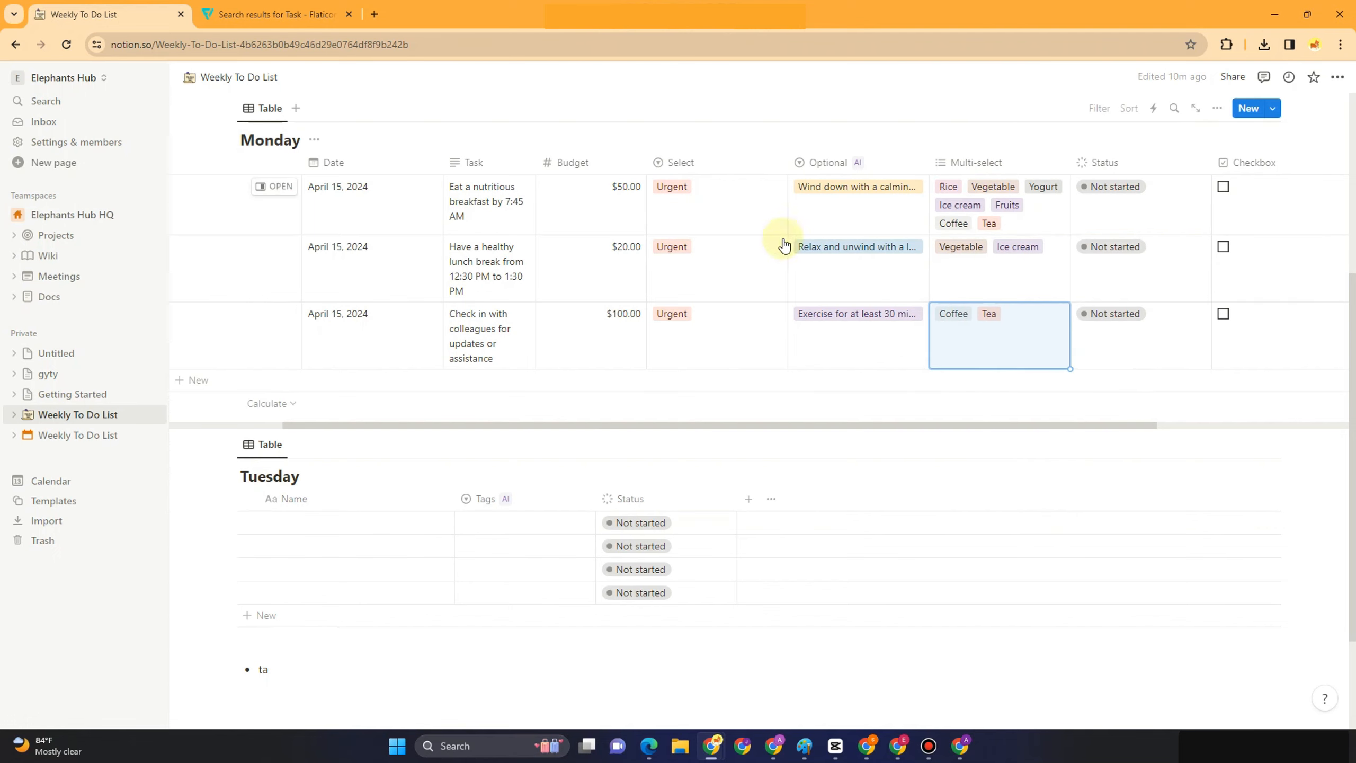
Set Status to In progress for Morning, Not started for Afternoon and Done for Evening
{"action": "left_click", "coordinate": [1111, 187]}
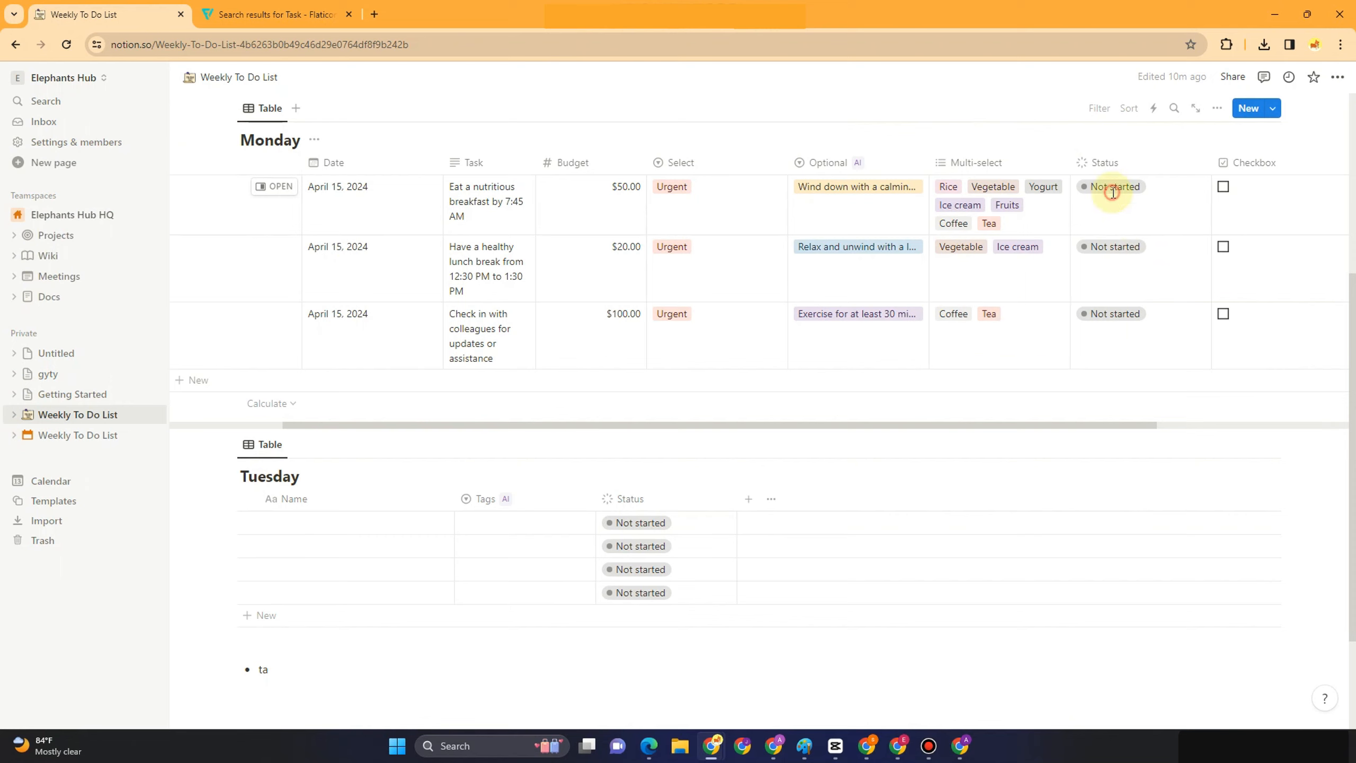
{"action": "left_click", "coordinate": [1139, 280]}
{"action": "left_click", "coordinate": [1126, 250]}
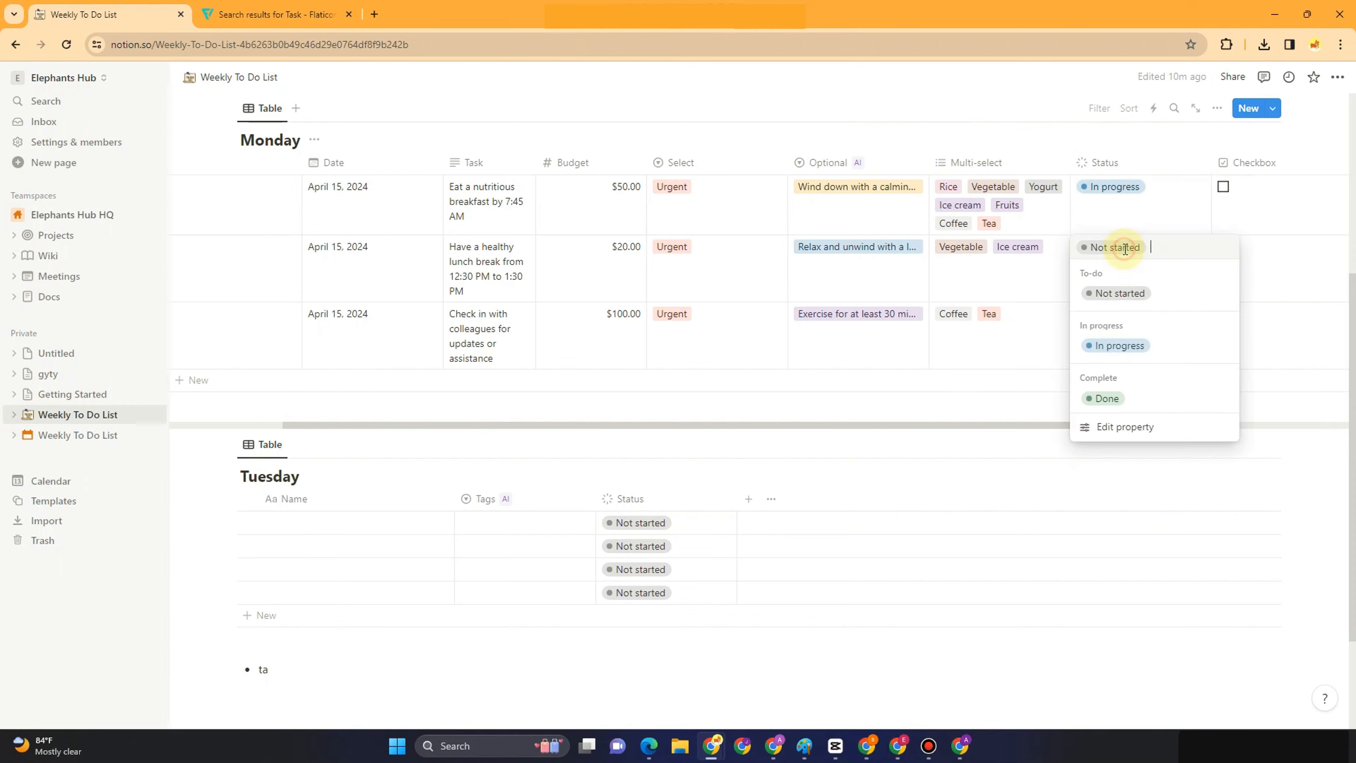
{"action": "key", "text": "Escape"}
{"action": "left_click", "coordinate": [1112, 314]}
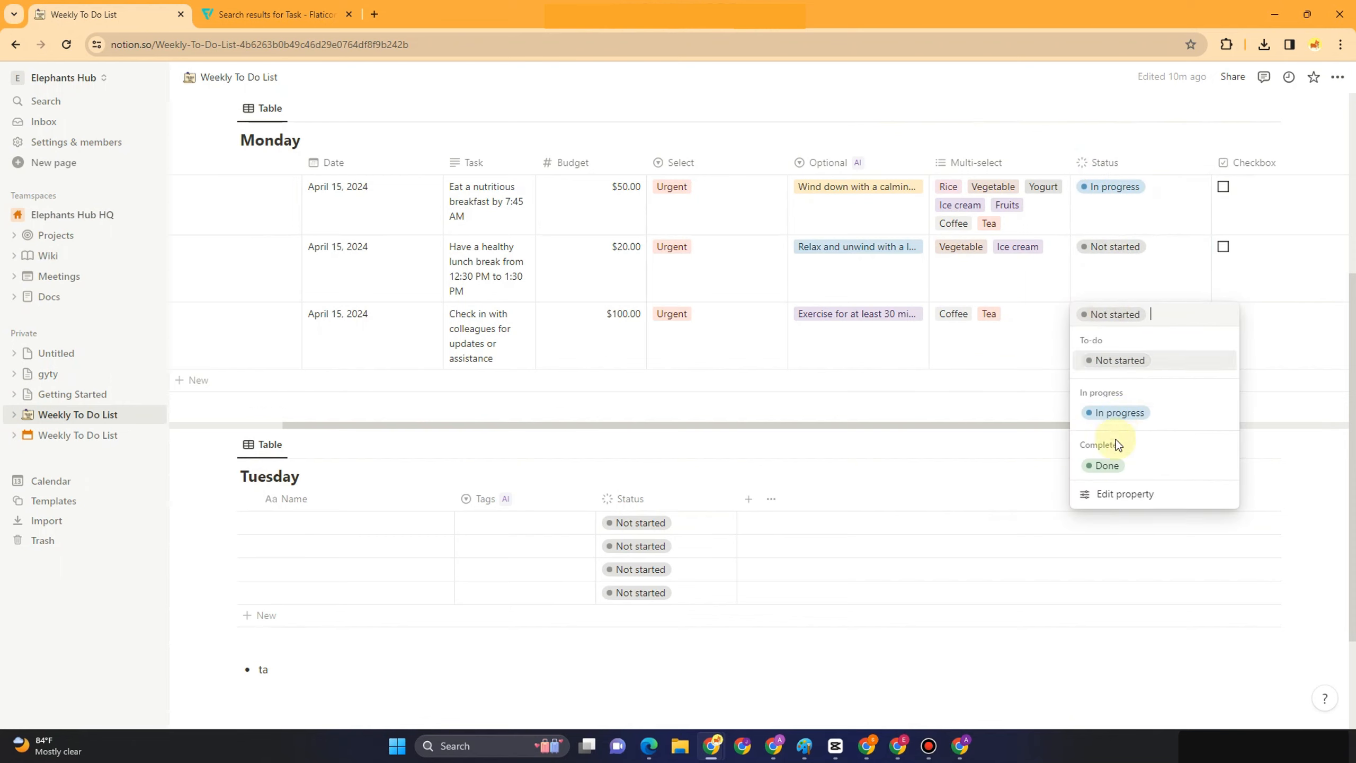
{"action": "left_click", "coordinate": [1107, 466]}
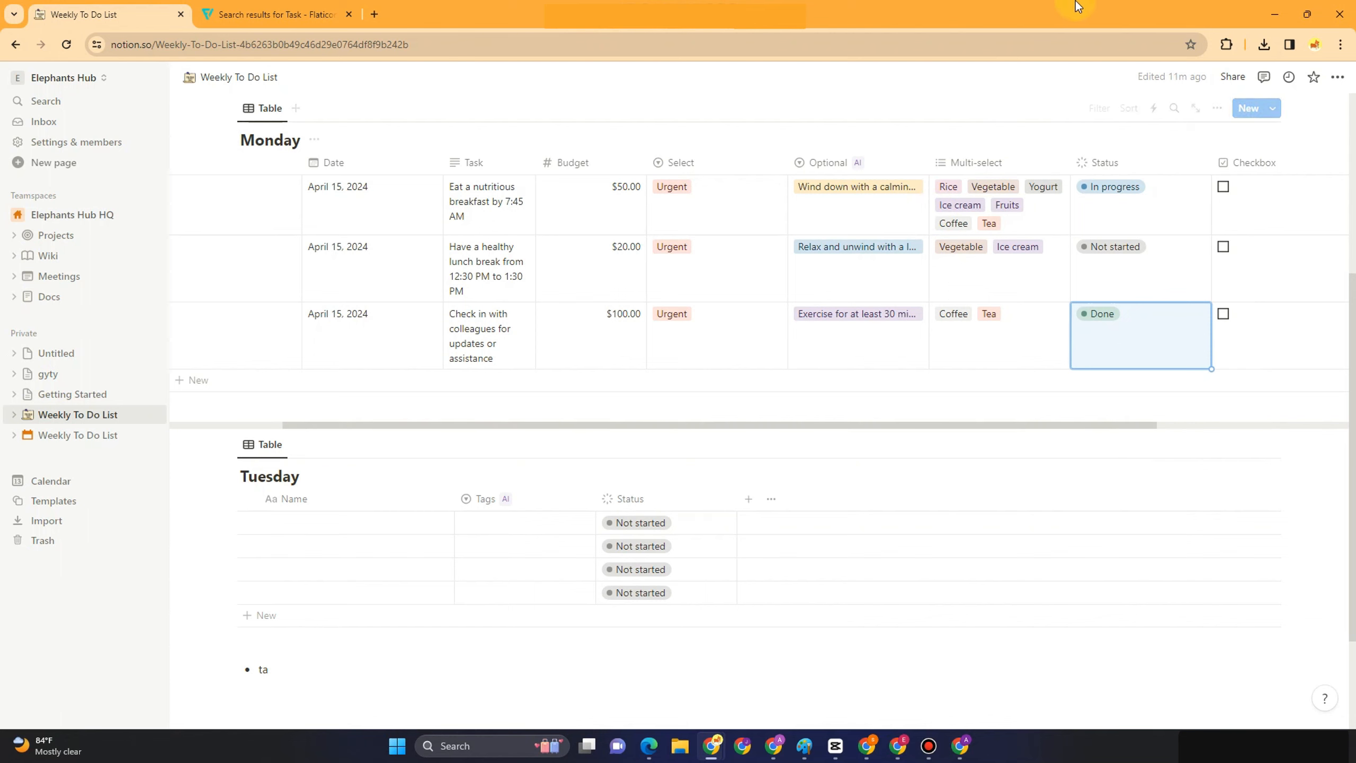
Toggle the Morning and Evening checkboxes back off so no Monday task is ticked
{"action": "left_click", "coordinate": [1223, 186]}
{"action": "left_click", "coordinate": [1224, 314]}
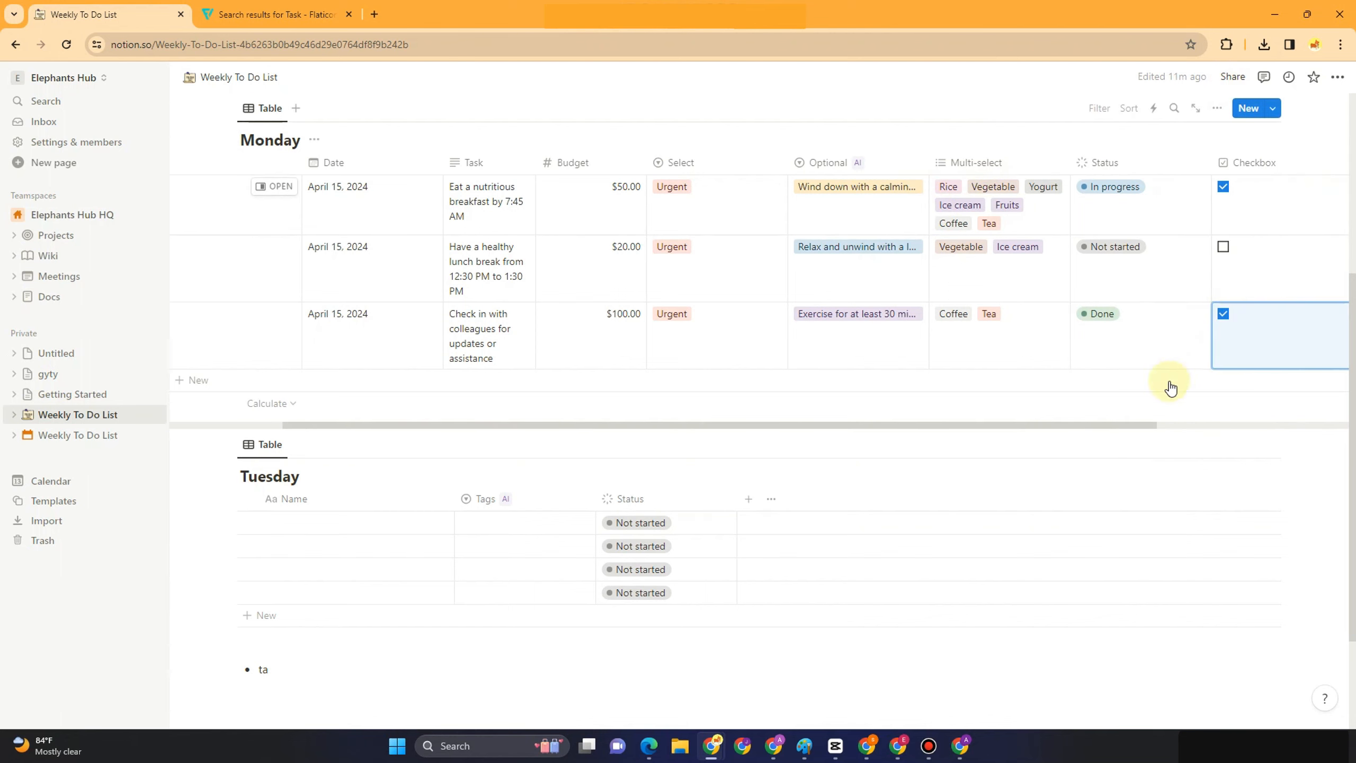
{"action": "left_click", "coordinate": [1141, 429]}
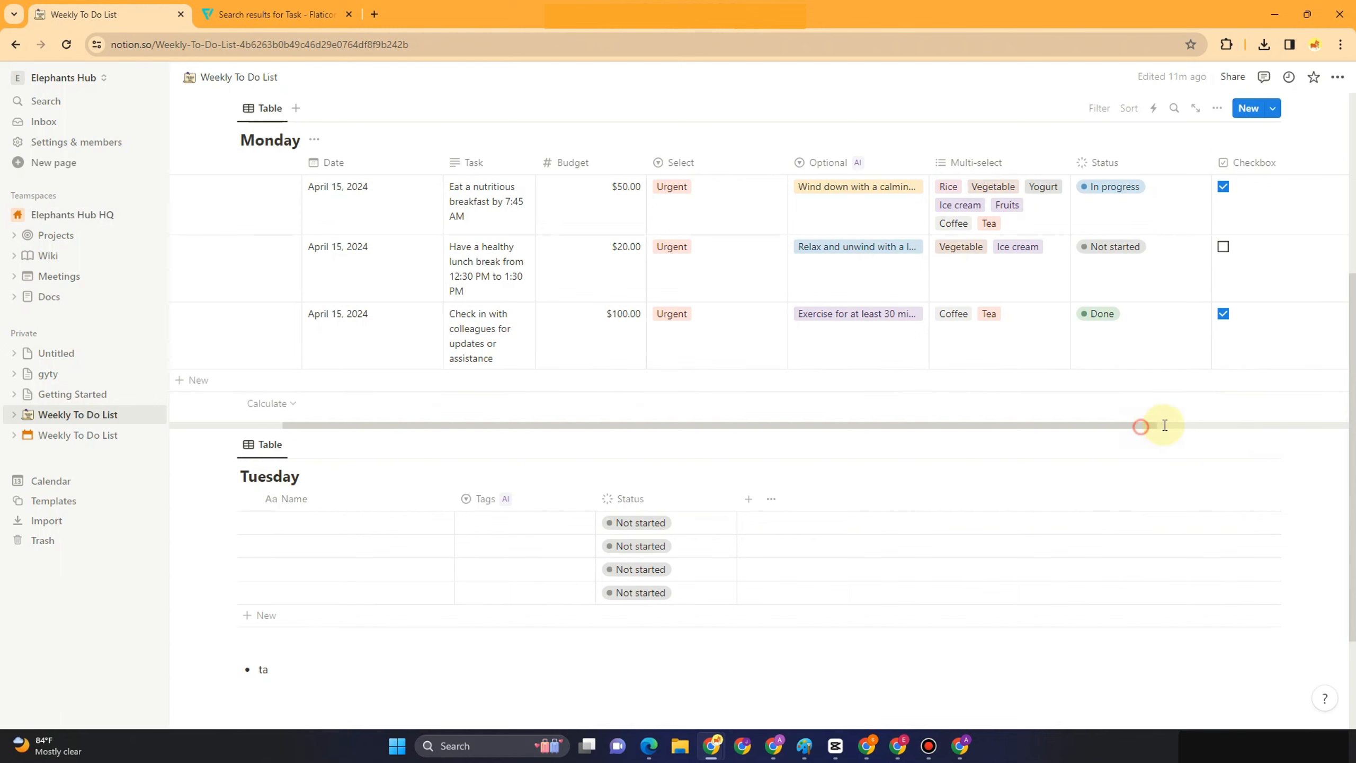
{"action": "left_click_drag", "start_coordinate": [1111, 421], "coordinate": [1199, 421]}
{"action": "left_click", "coordinate": [1127, 185]}
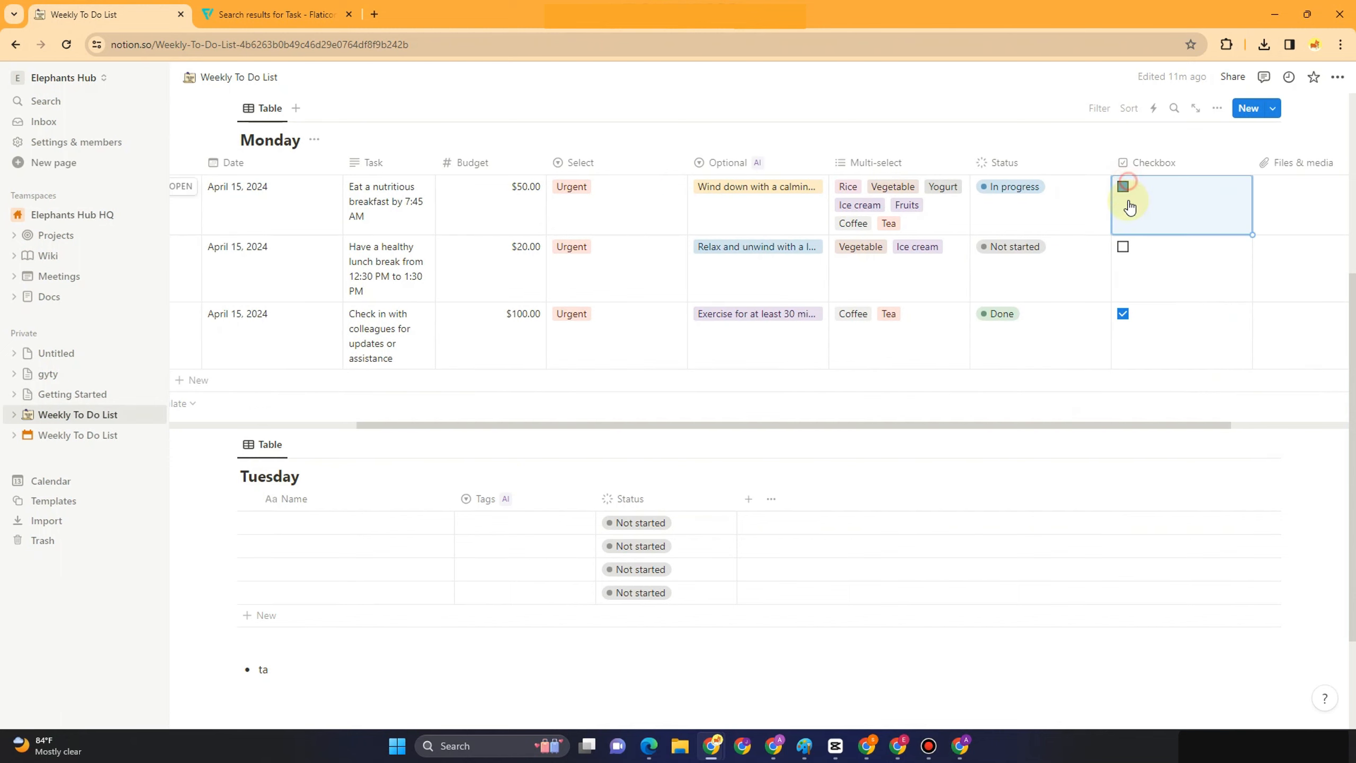
{"action": "left_click", "coordinate": [1123, 313]}
{"action": "left_click", "coordinate": [1089, 425]}
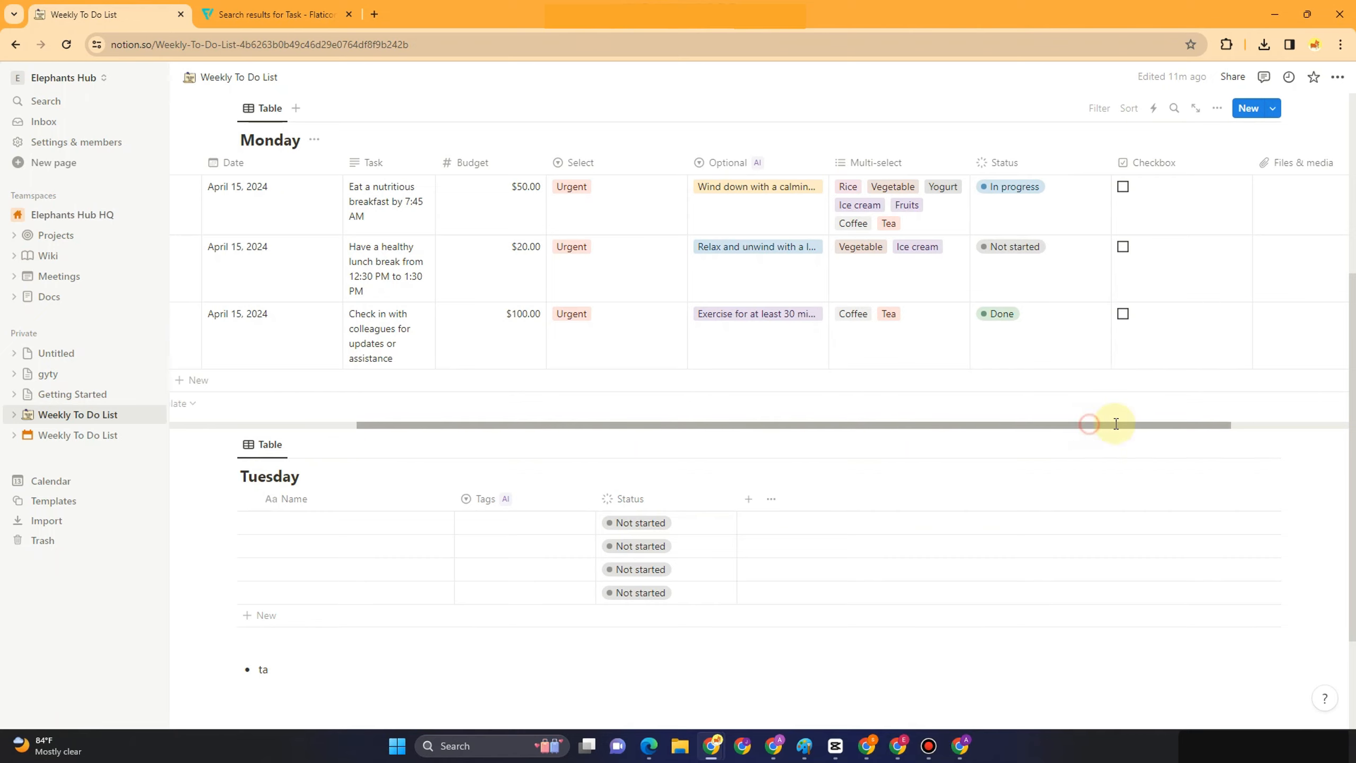
{"action": "left_click_drag", "start_coordinate": [1116, 424], "coordinate": [1234, 424]}
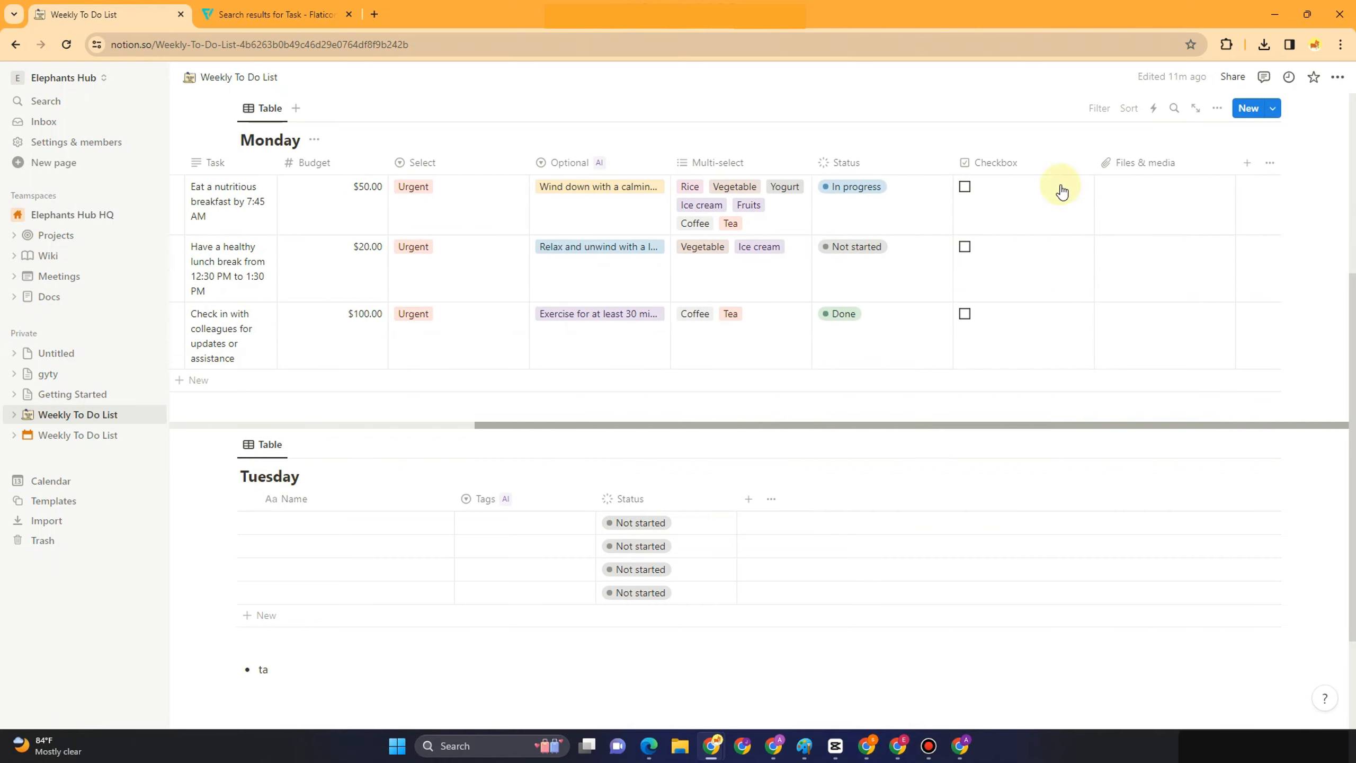
Embed the YouTube channel link in the breakfast and lunch rows' Files & media cells
{"action": "left_click", "coordinate": [1112, 201]}
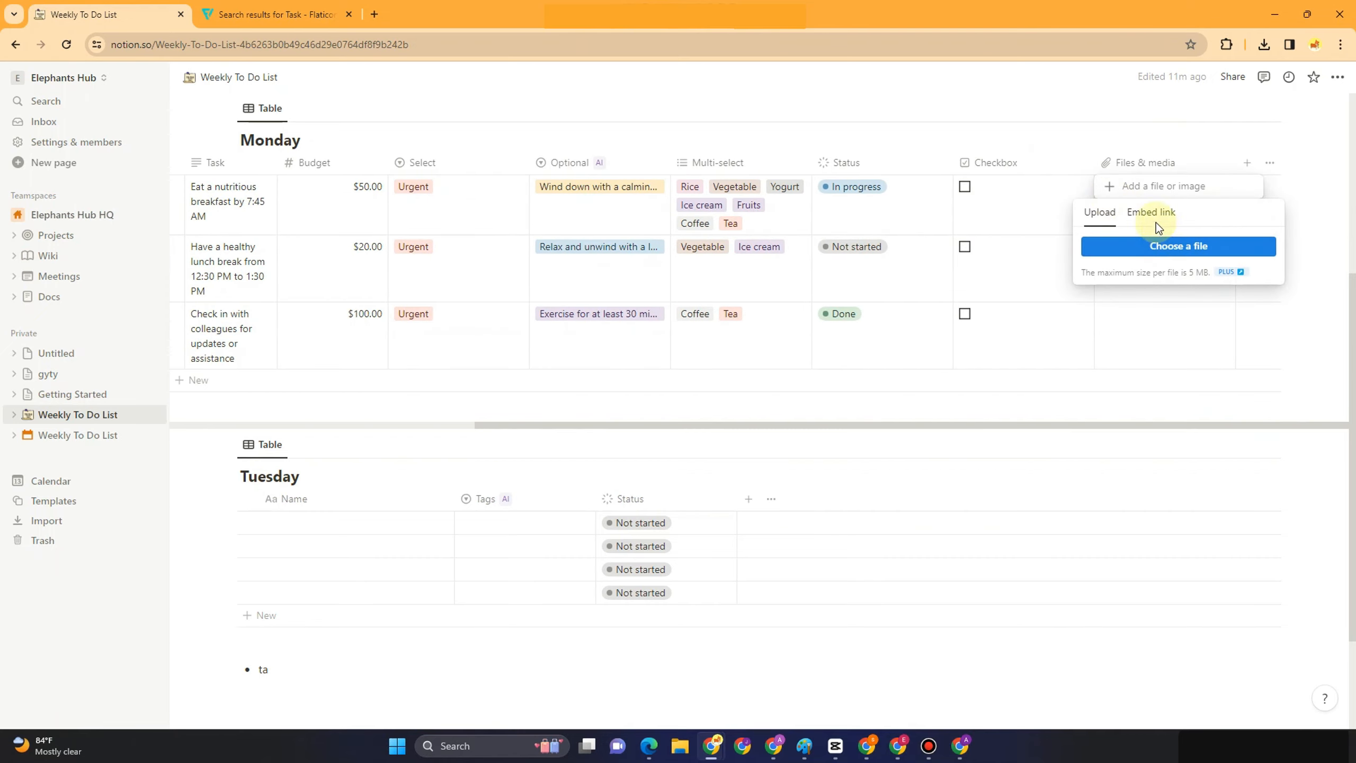
{"action": "left_click", "coordinate": [1154, 215]}
{"action": "type", "text": "https://www.youtube.com/channel/UC7t6QJ4u8qF8pI-vibX-BUQ"}
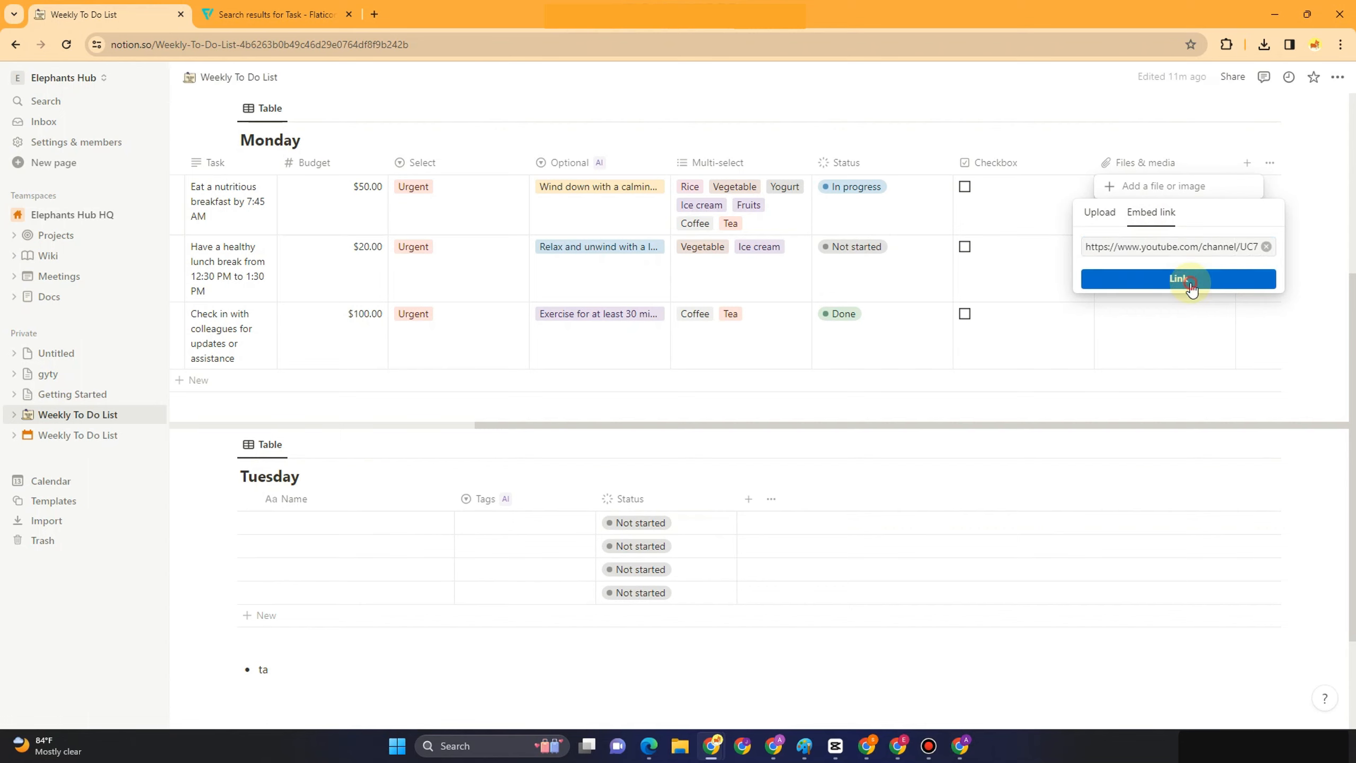
{"action": "left_click", "coordinate": [1185, 280]}
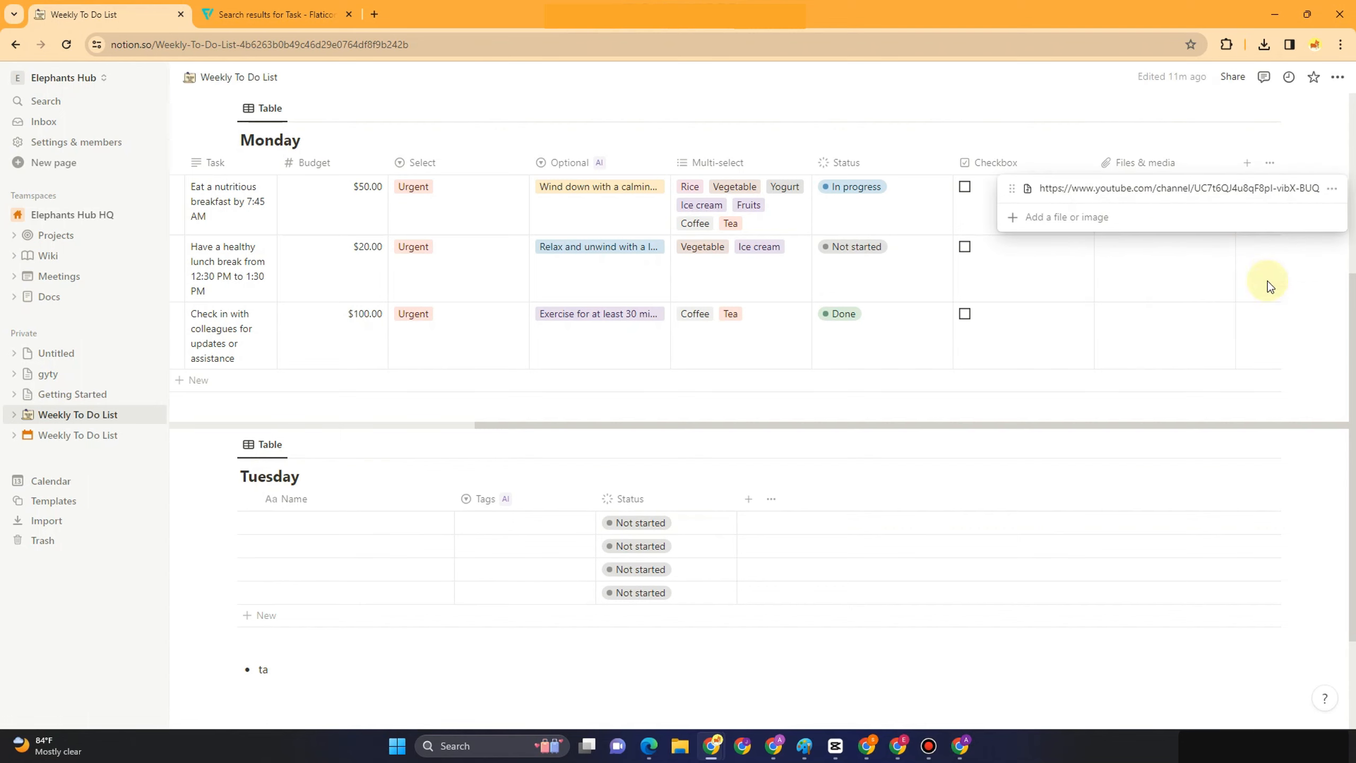
{"action": "left_click", "coordinate": [1076, 171]}
{"action": "left_click", "coordinate": [1143, 263]}
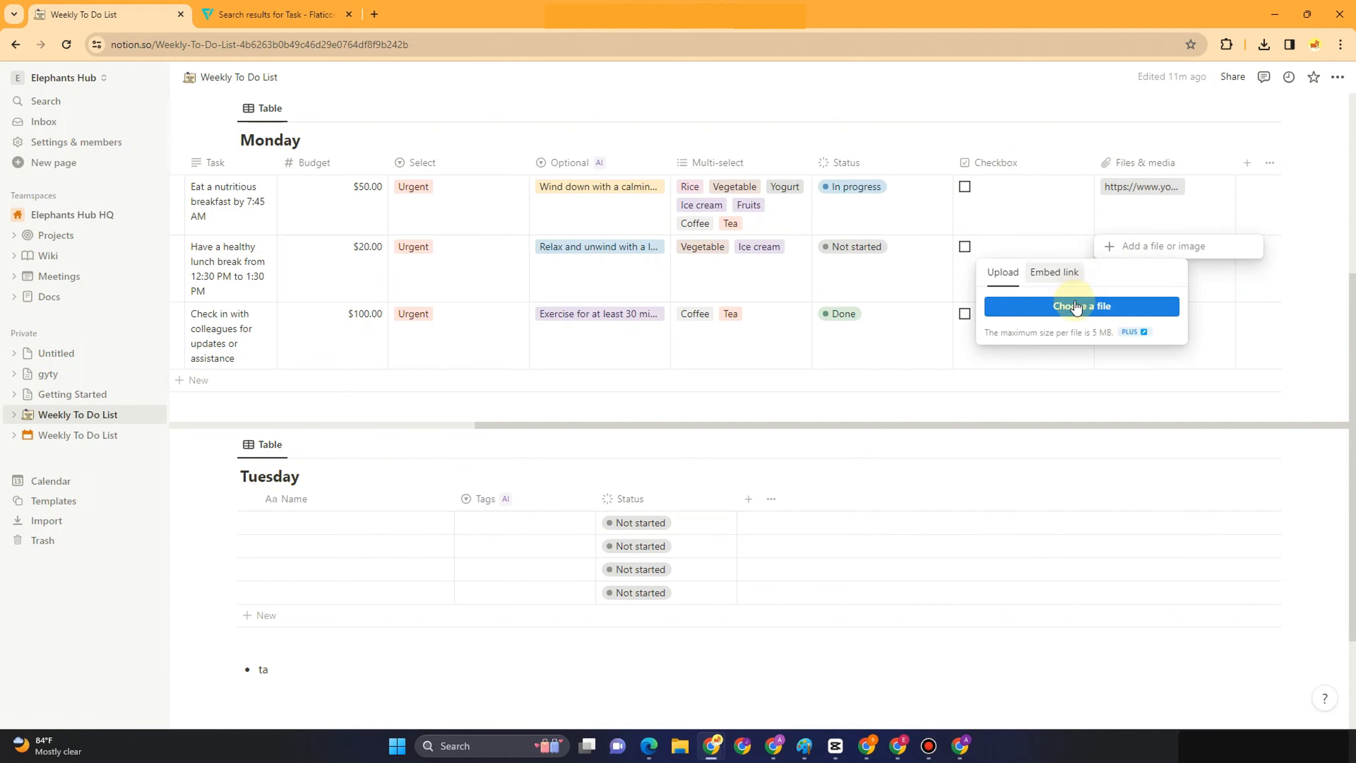
{"action": "left_click", "coordinate": [1055, 272]}
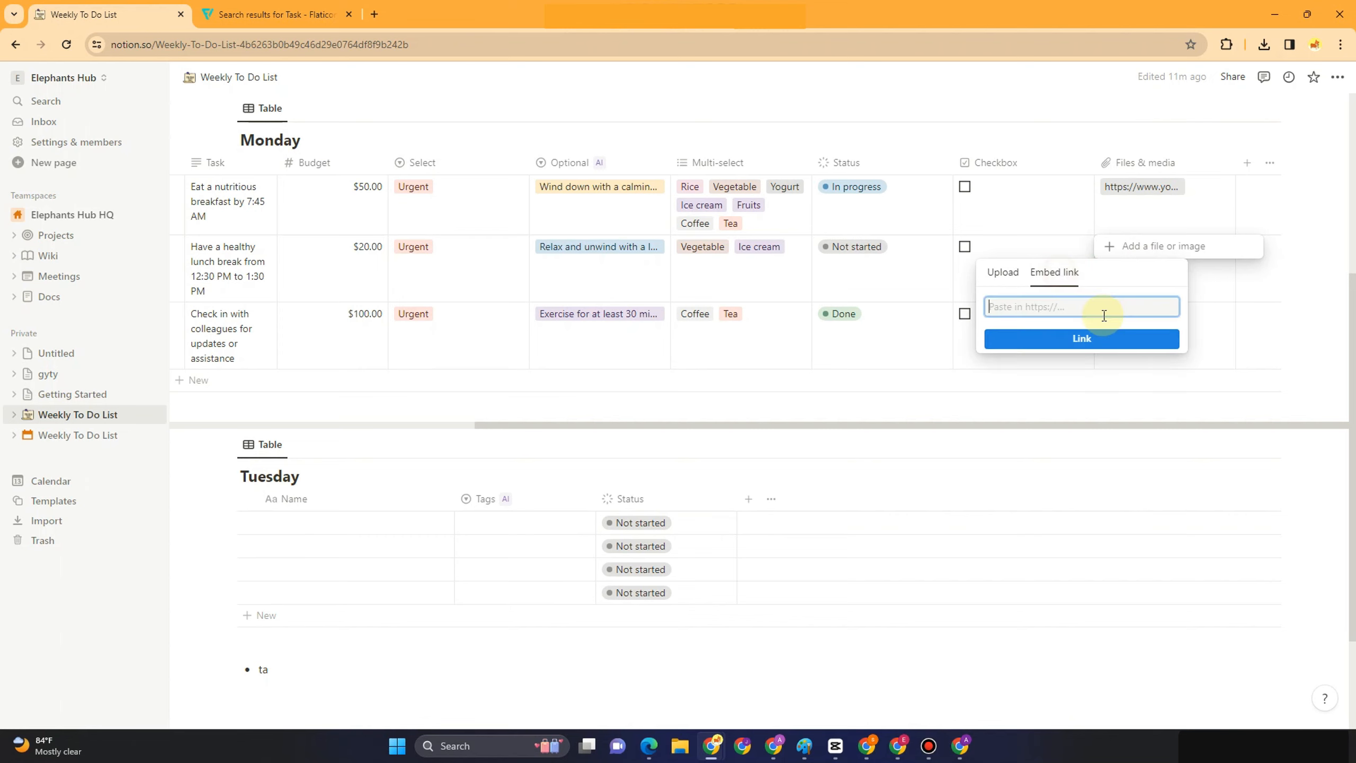
{"action": "type", "text": "https://www.youtube.com/channel/UC7t6QJ4u8qF8pI-vibX-BUQ"}
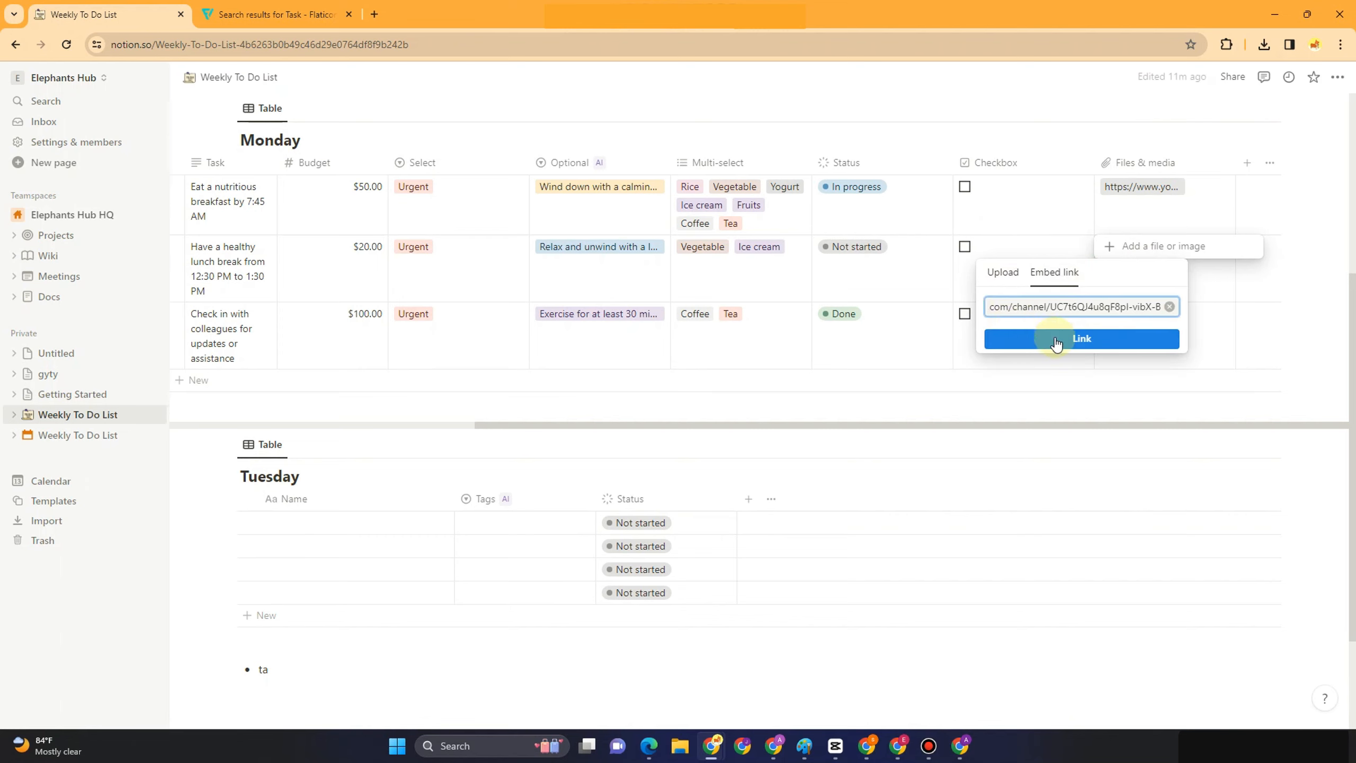
{"action": "left_click", "coordinate": [1055, 339]}
{"action": "left_click", "coordinate": [1050, 137]}
Embed the same YouTube link in the check-in row's Files & media cell
{"action": "left_click", "coordinate": [1147, 318]}
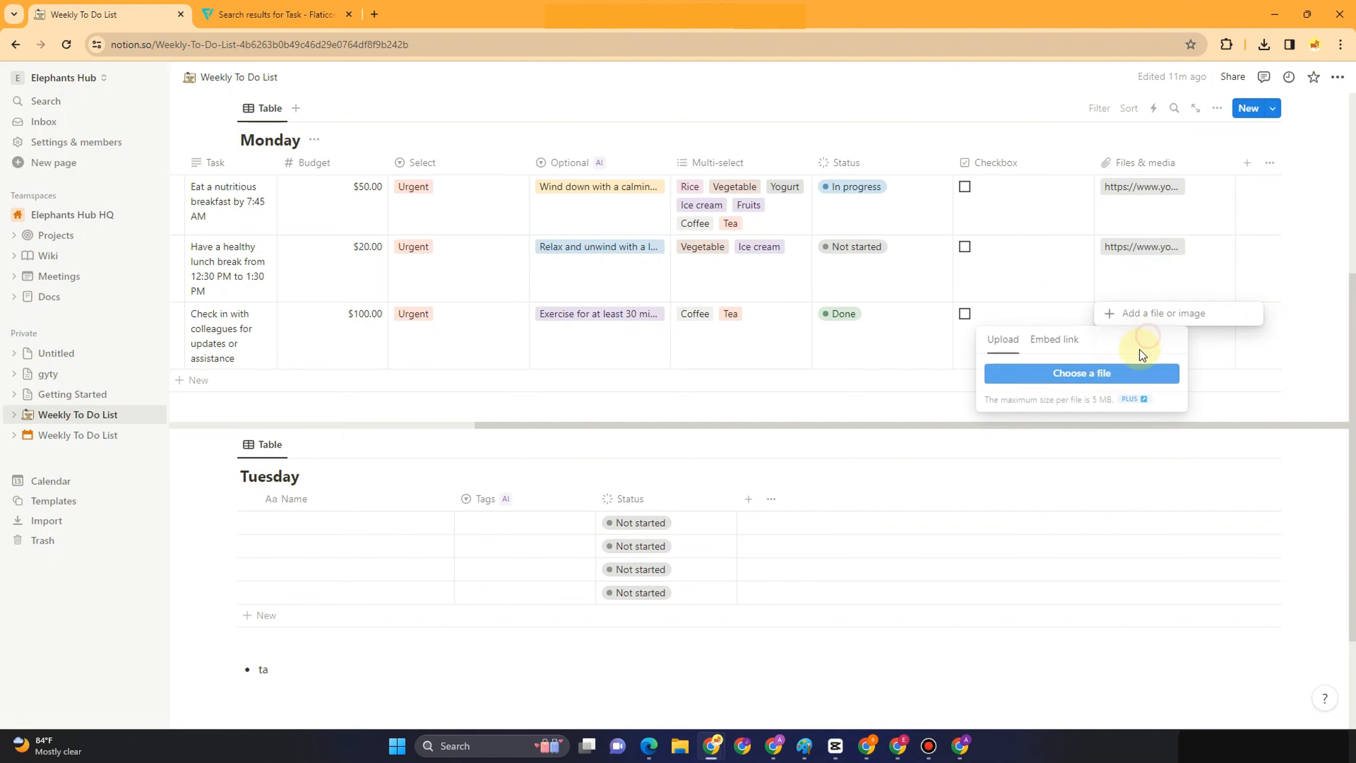
{"action": "left_click", "coordinate": [1065, 339]}
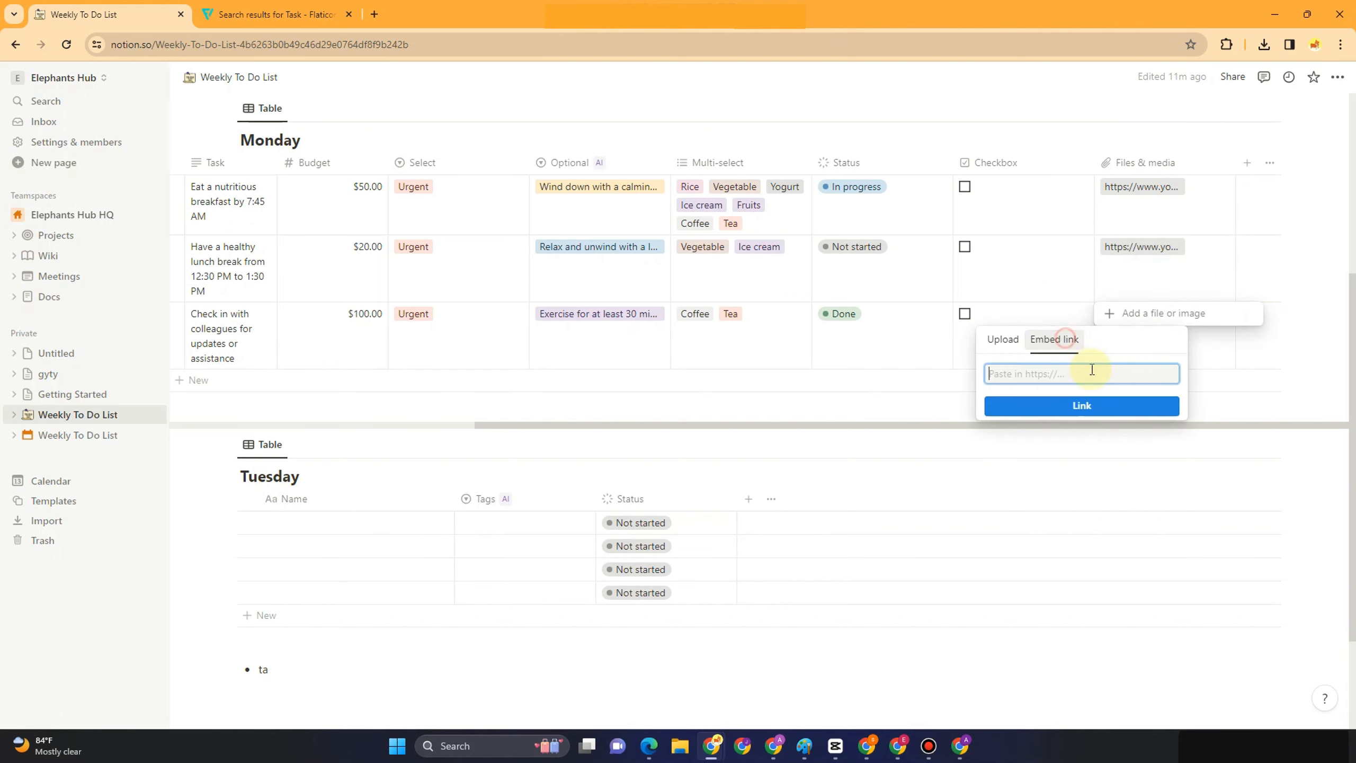
{"action": "left_click", "coordinate": [1120, 406]}
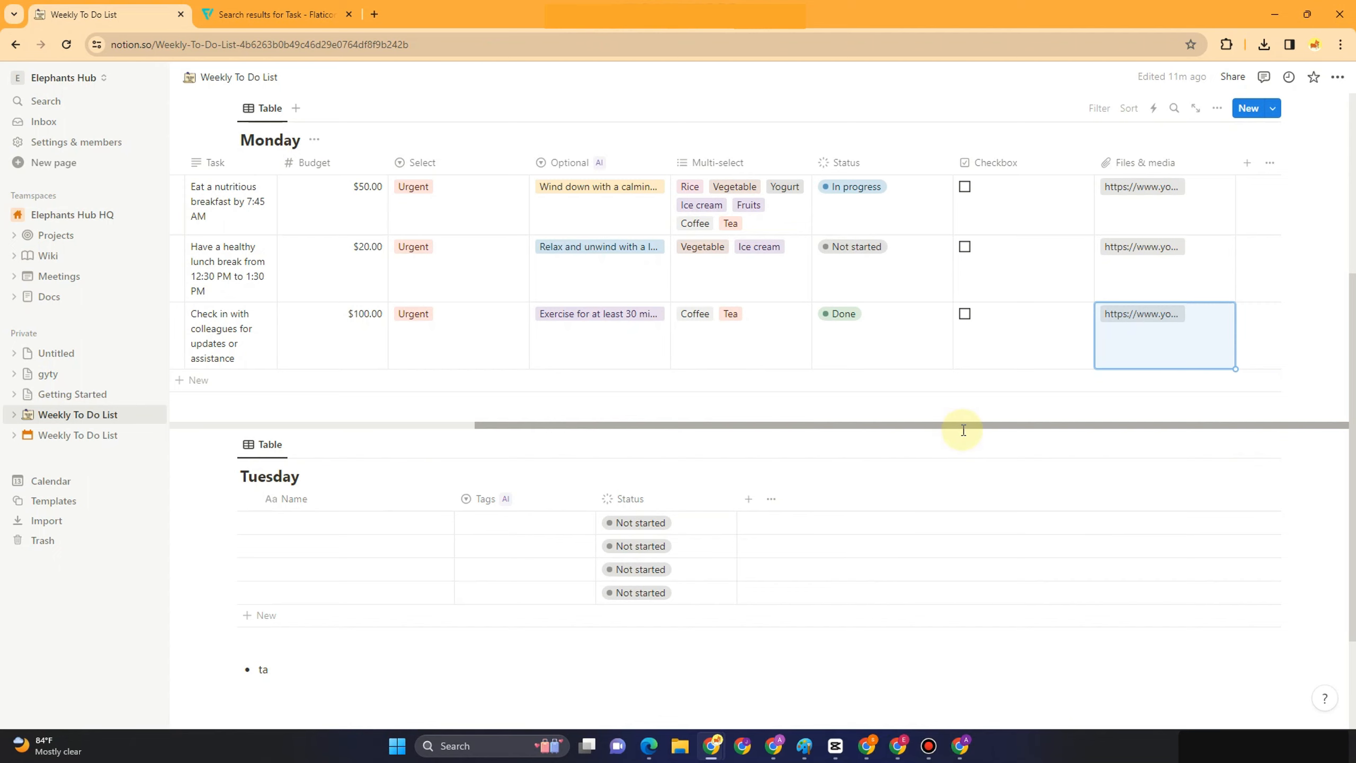
{"action": "left_click", "coordinate": [1045, 433]}
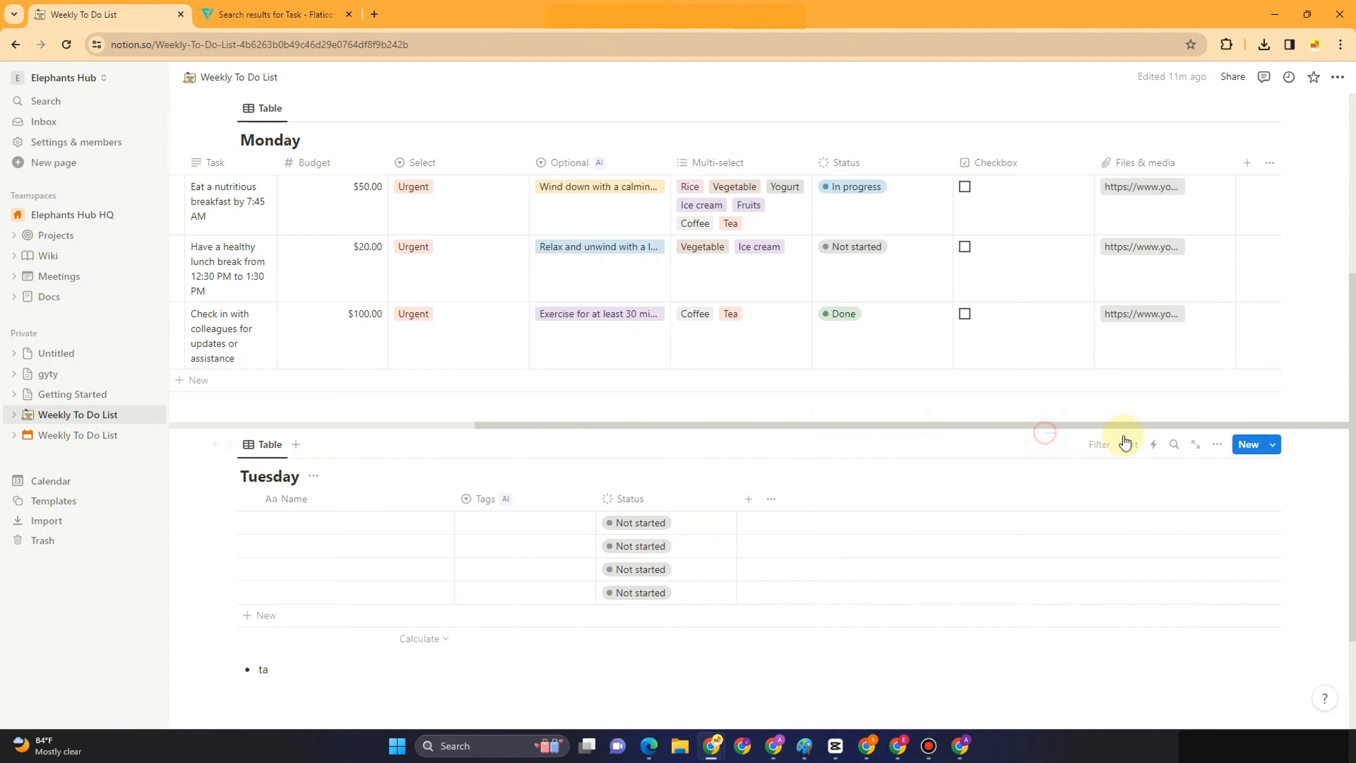
{"action": "left_click", "coordinate": [1002, 431]}
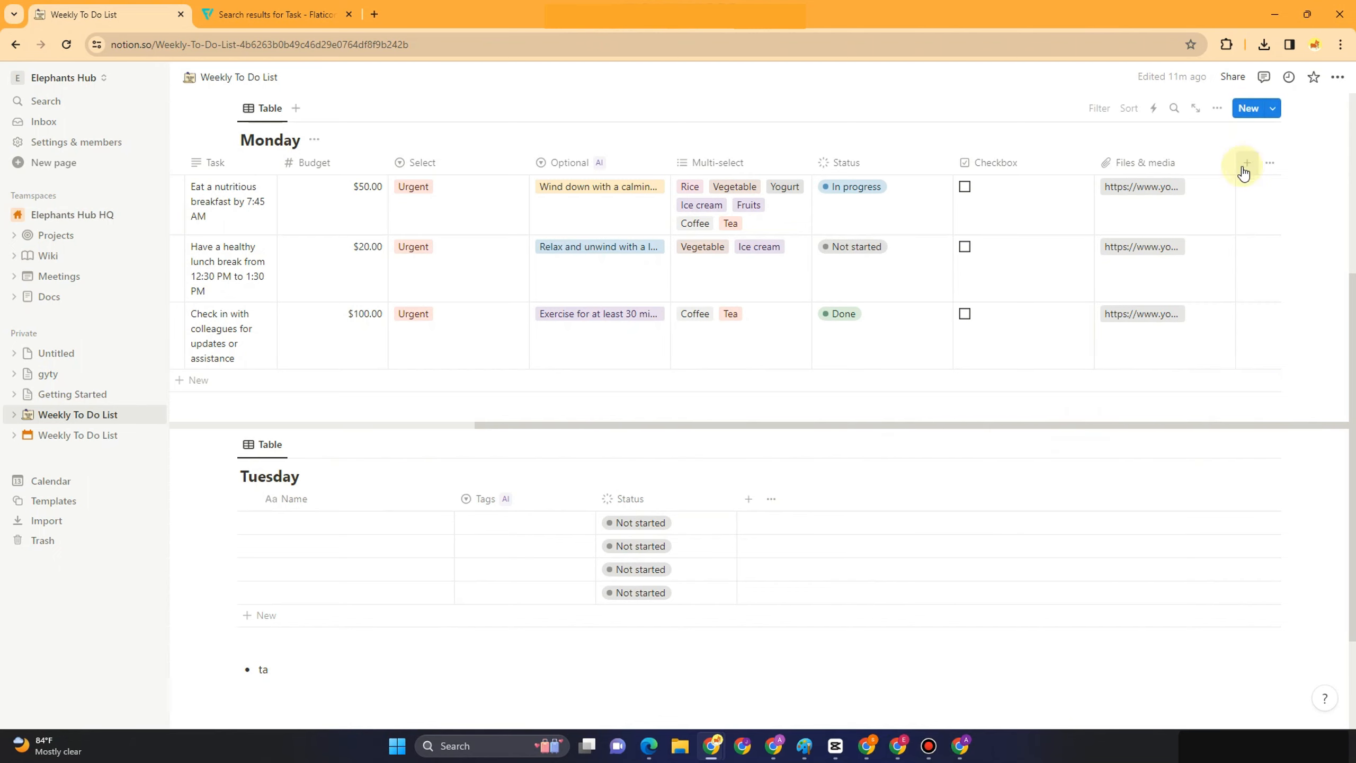
{"action": "left_click_drag", "start_coordinate": [754, 426], "coordinate": [463, 428]}
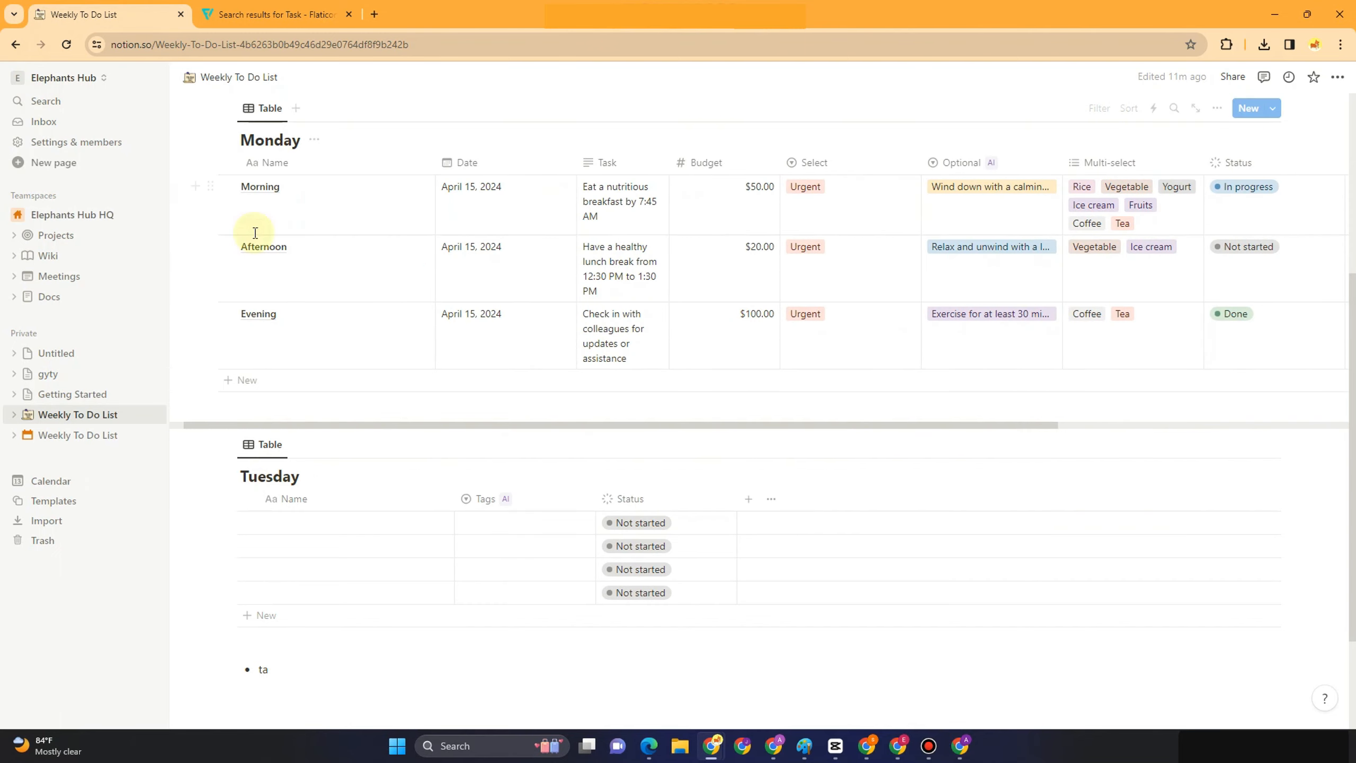
Open the Morning page in side peek and move its Budget property below Date
{"action": "left_click", "coordinate": [332, 199]}
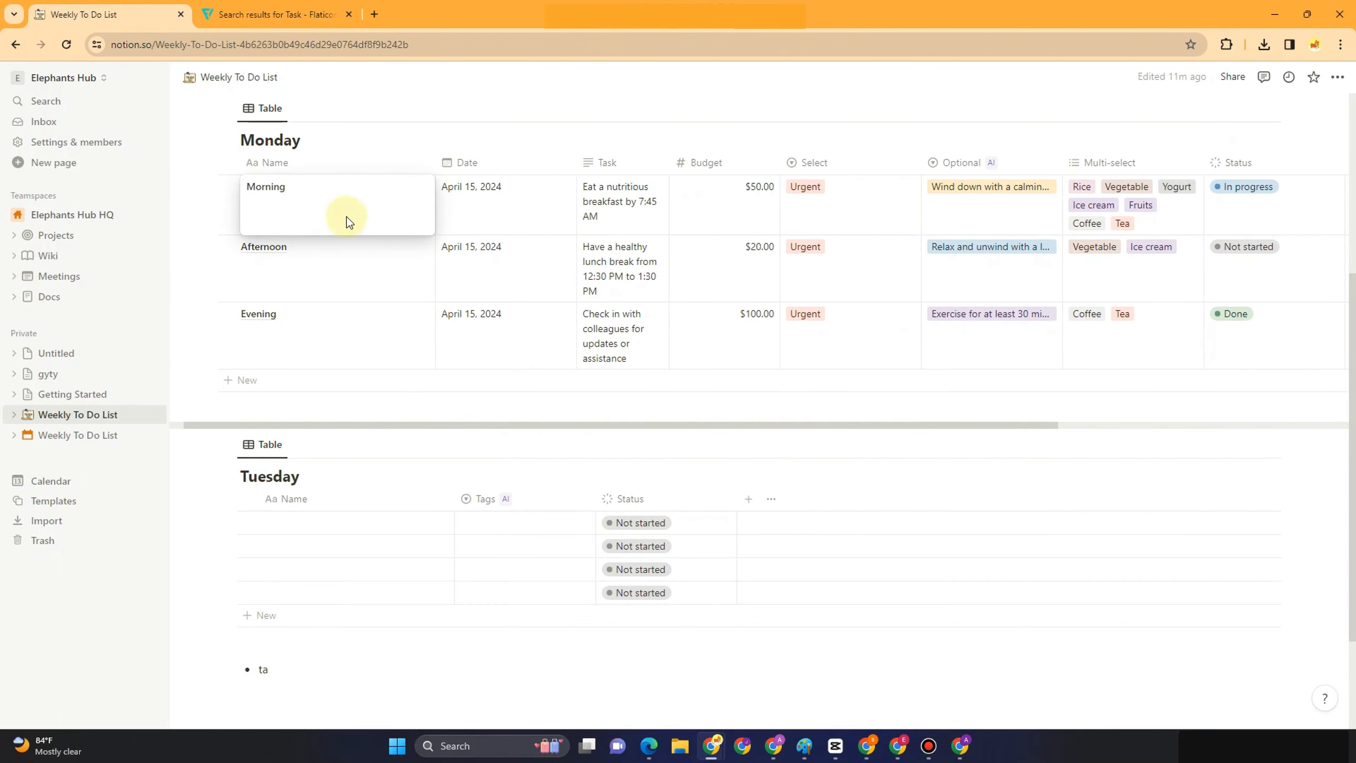
{"action": "left_click", "coordinate": [347, 130]}
{"action": "left_click", "coordinate": [407, 187]}
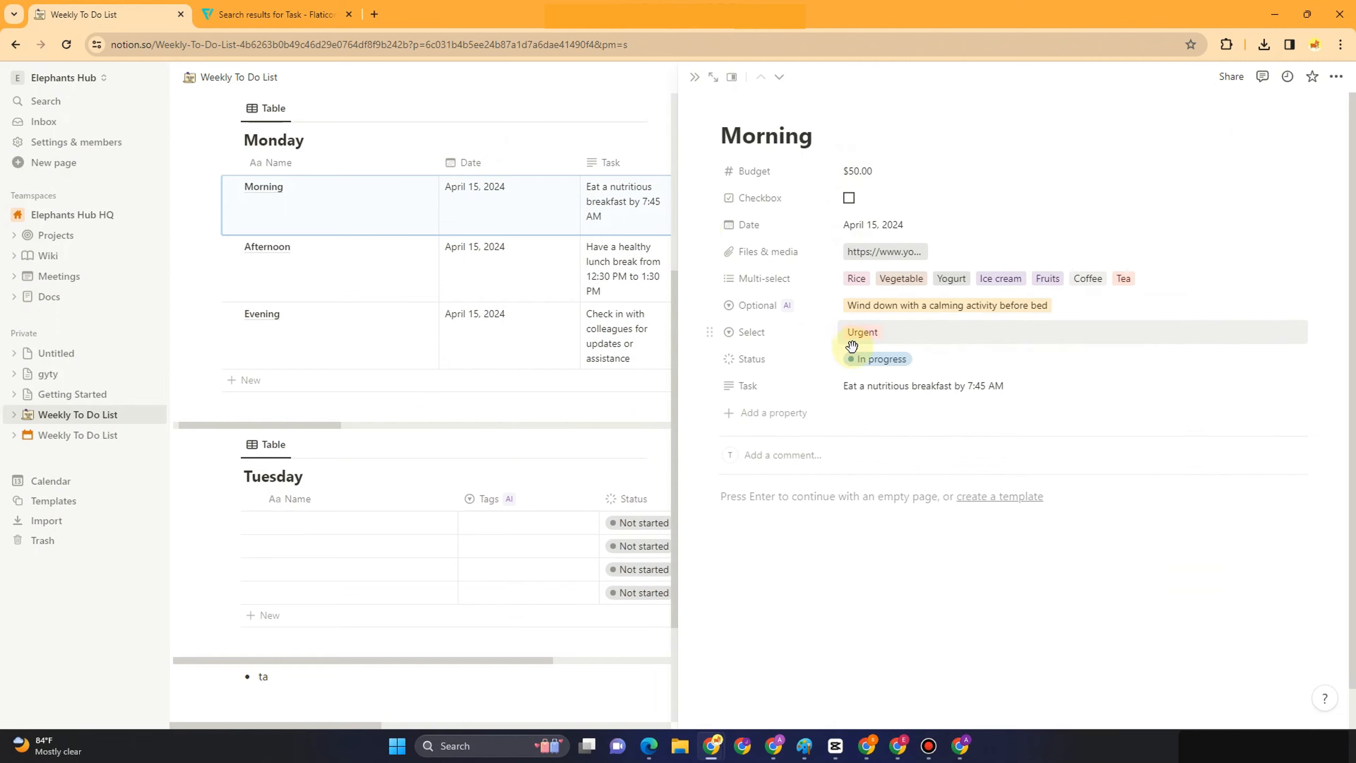
{"action": "left_click_drag", "start_coordinate": [737, 174], "coordinate": [768, 254]}
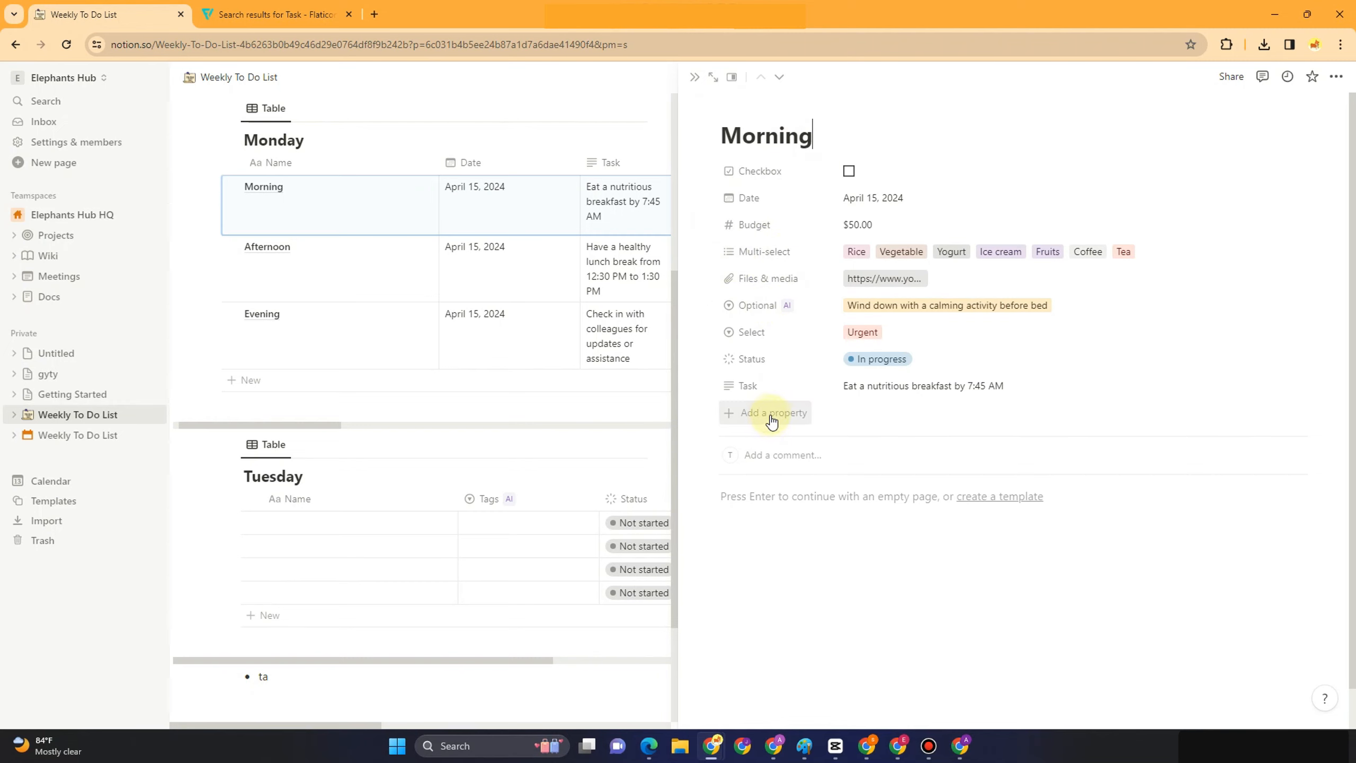
{"action": "left_click", "coordinate": [774, 494]}
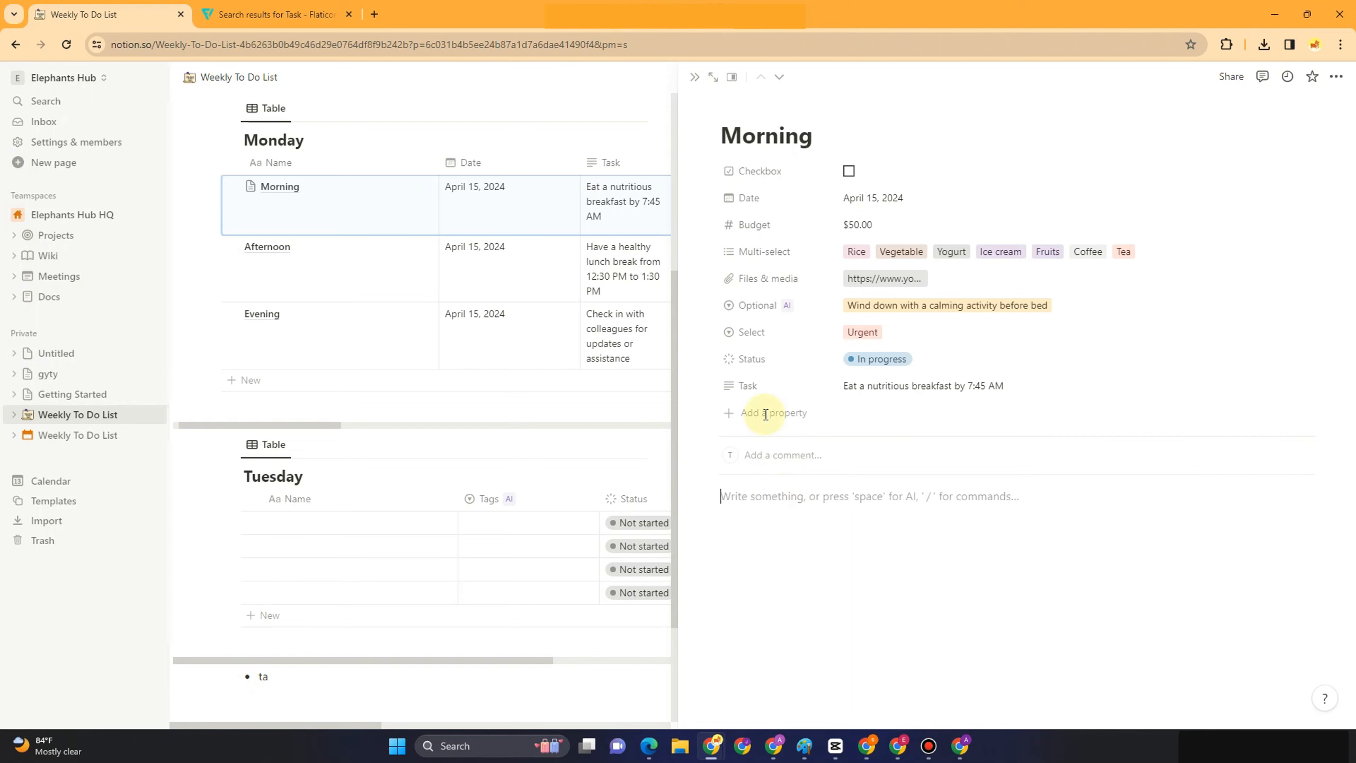
Embed the WORKOUT YouTube video link as a video block in the Morning page
{"action": "type", "text": "/"}
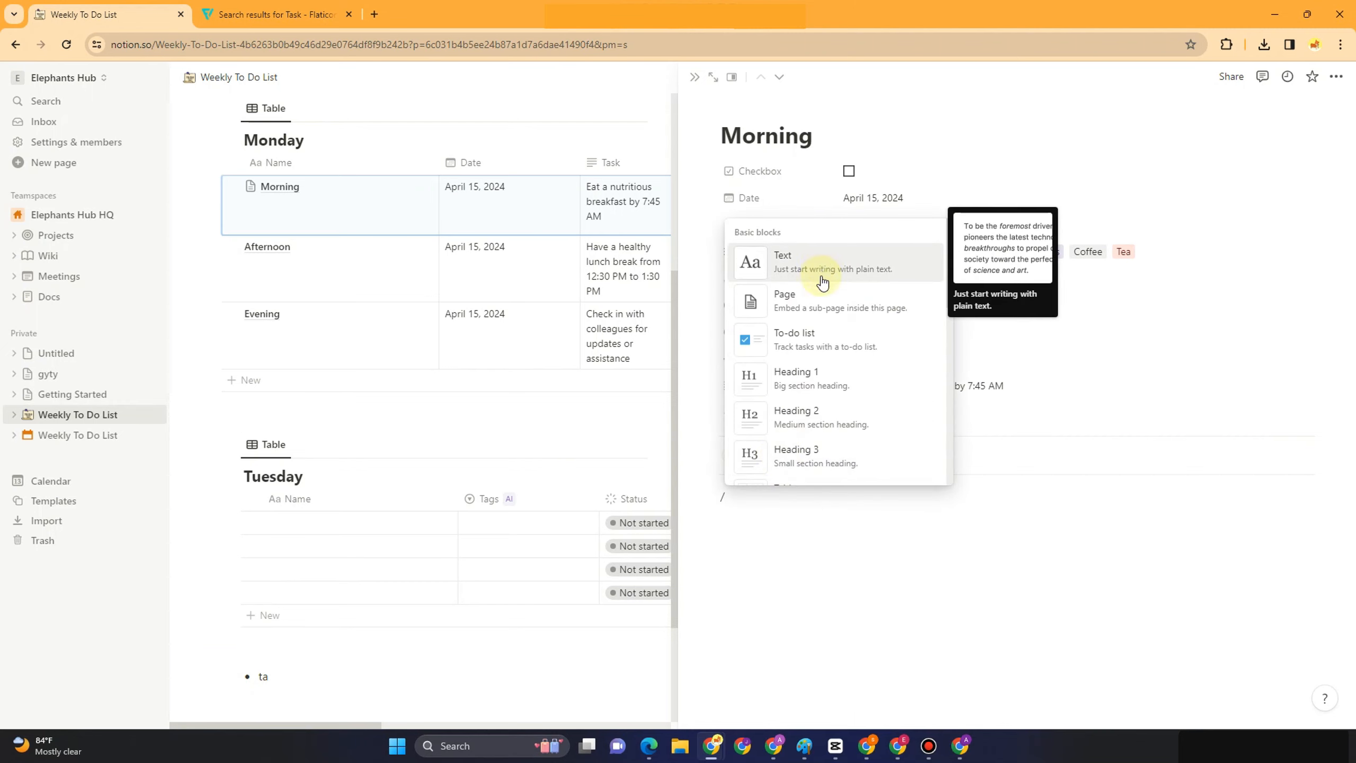
{"action": "scroll", "coordinate": [820, 372], "scroll_direction": "down", "scroll_amount": 3}
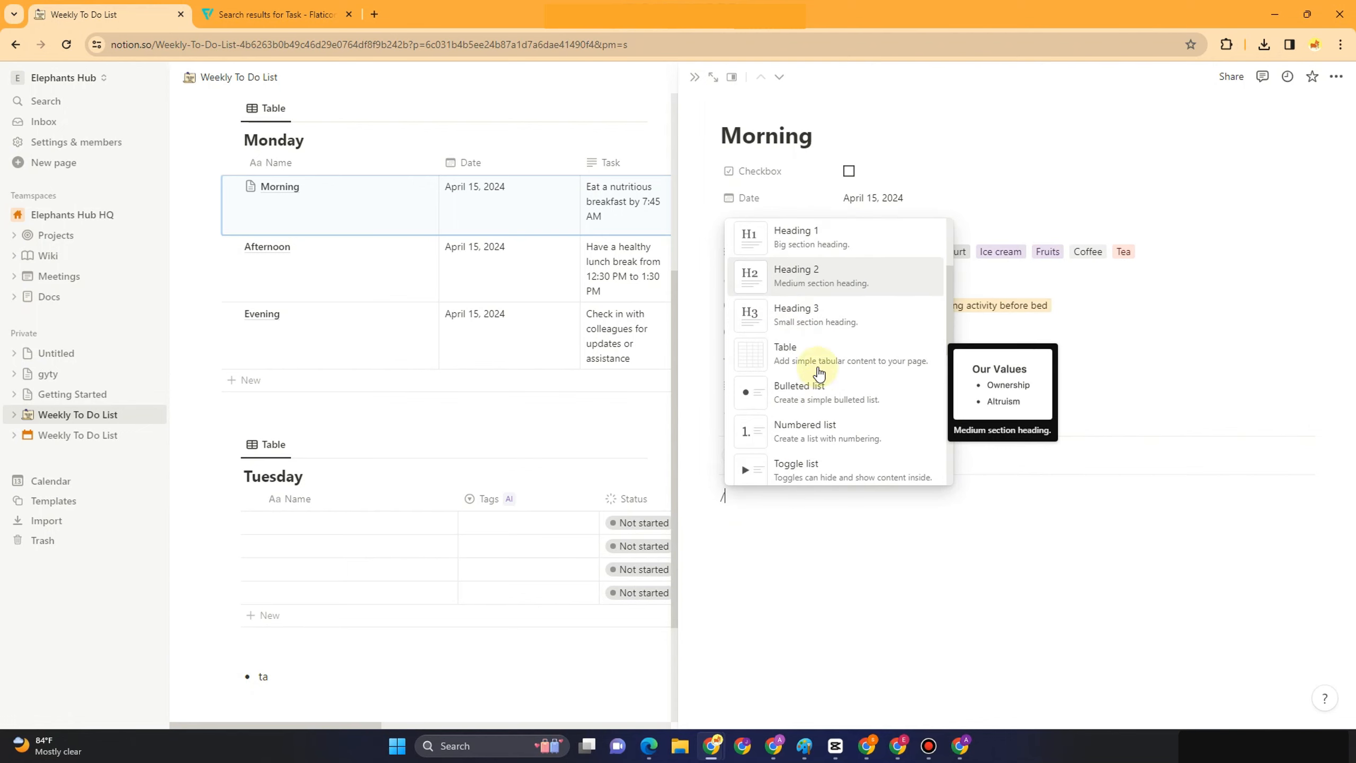
{"action": "scroll", "coordinate": [818, 374], "scroll_direction": "down", "scroll_amount": 3}
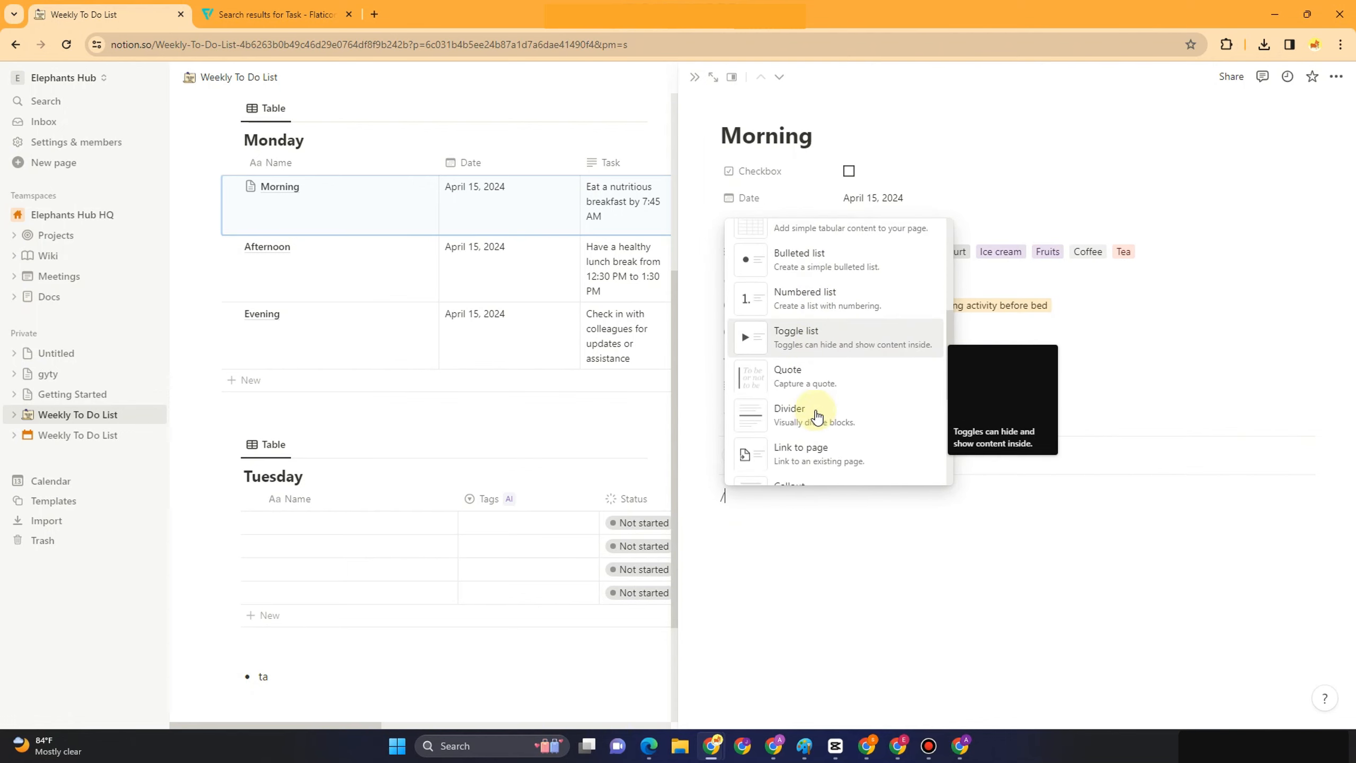
{"action": "scroll", "coordinate": [817, 416], "scroll_direction": "down", "scroll_amount": 5}
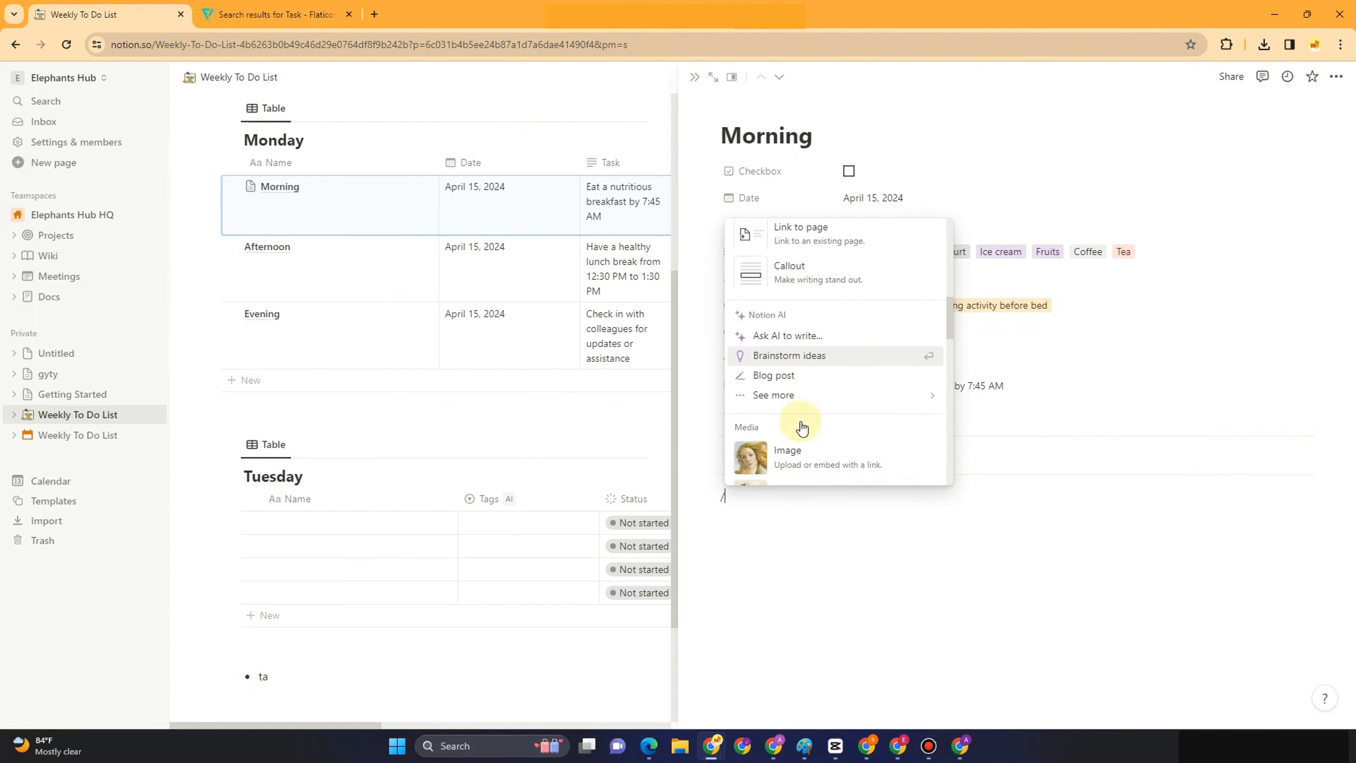
{"action": "scroll", "coordinate": [803, 427], "scroll_direction": "down", "scroll_amount": 3}
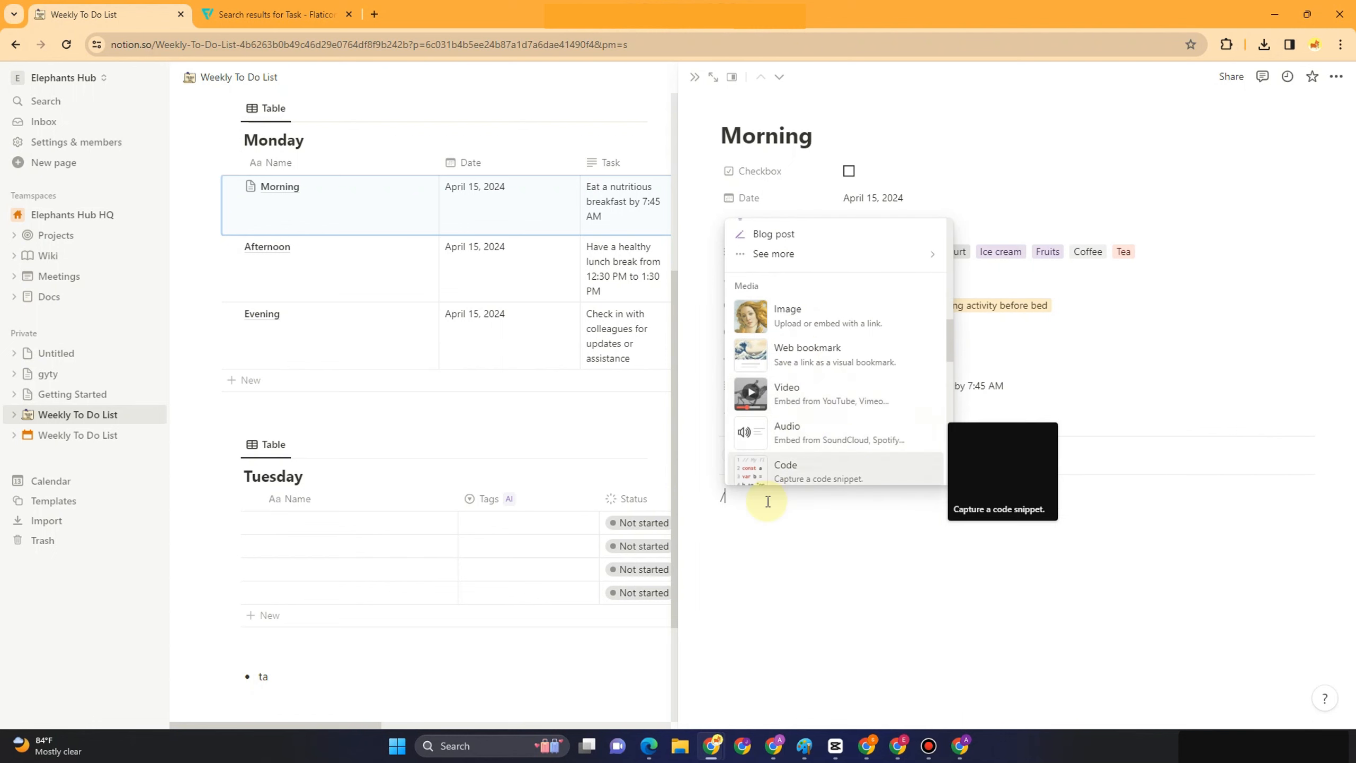
{"action": "left_click", "coordinate": [782, 395]}
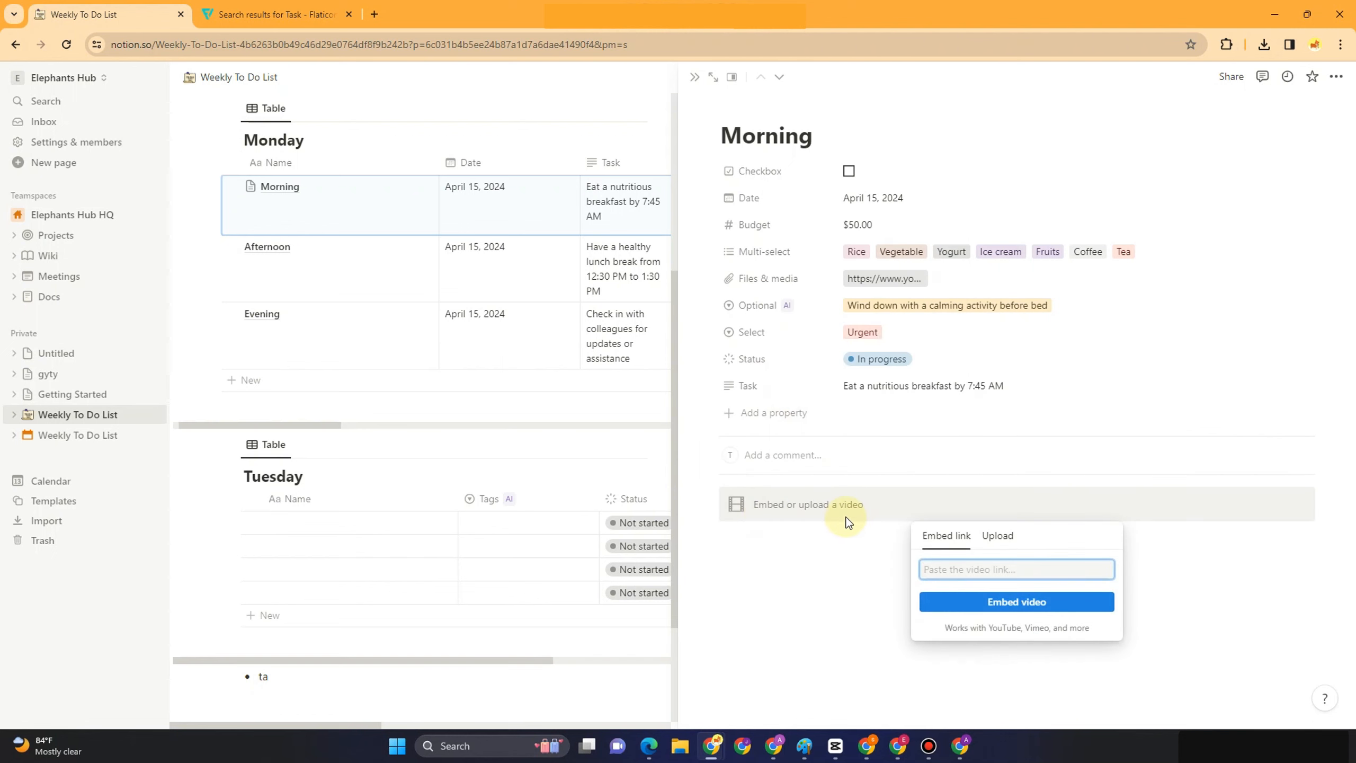
{"action": "left_click", "coordinate": [992, 602]}
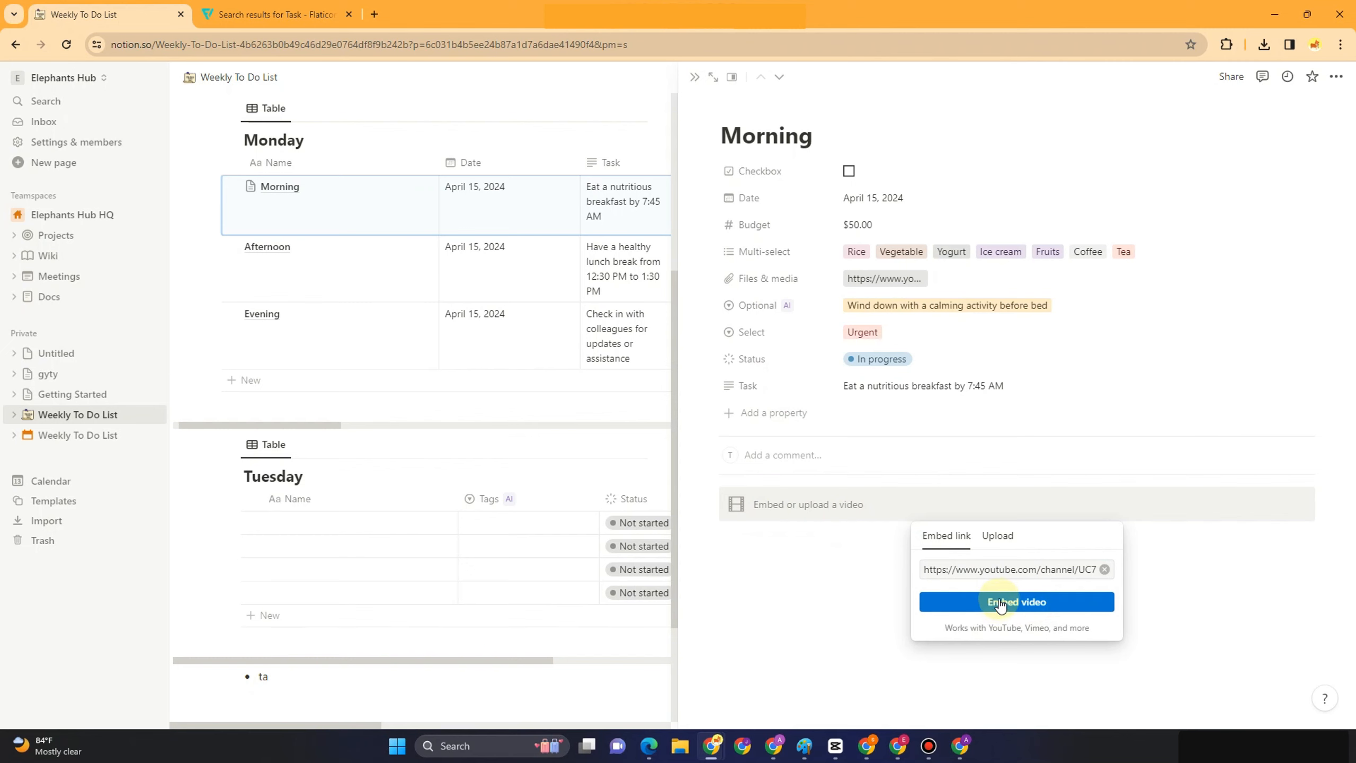
{"action": "left_click", "coordinate": [1001, 603]}
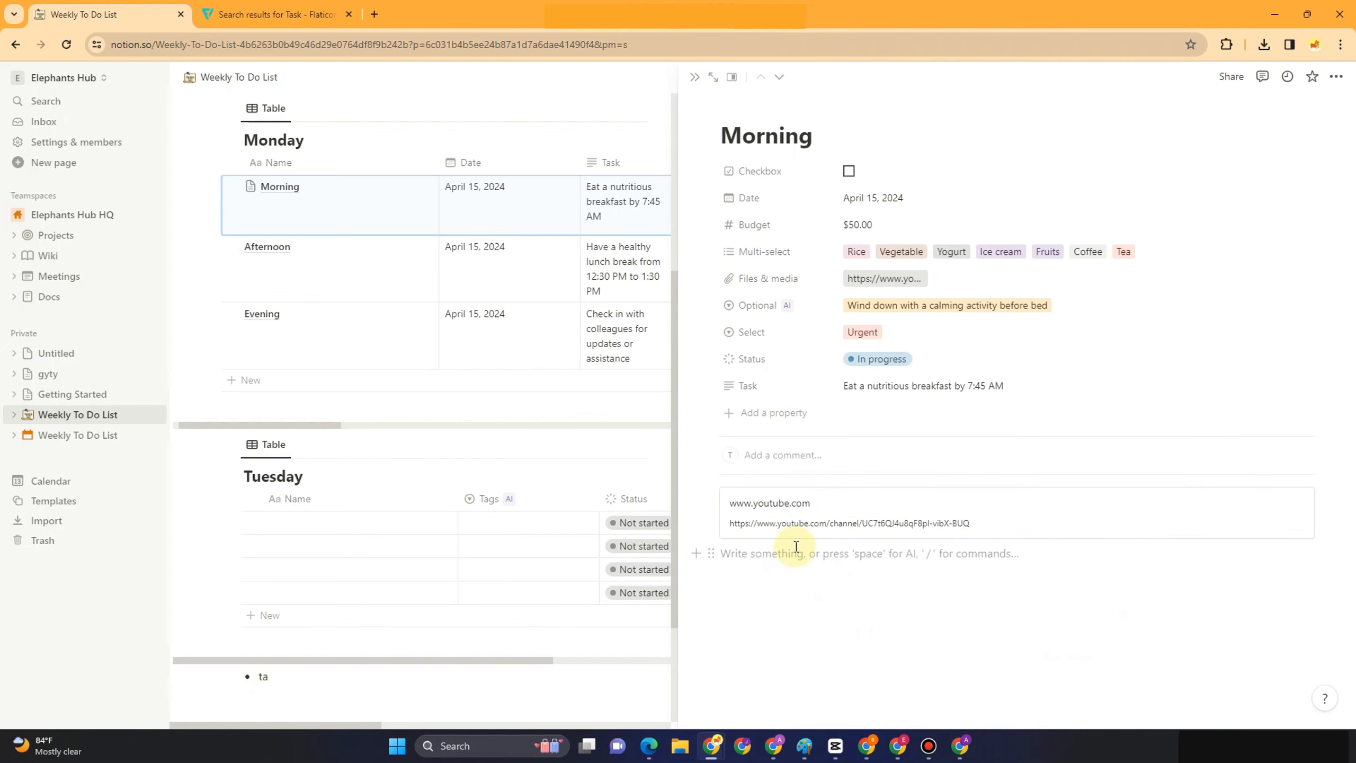
Add an image block below it and upload the Life collage picture
{"action": "type", "text": "/"}
{"action": "scroll", "coordinate": [823, 399], "scroll_direction": "down", "scroll_amount": 3}
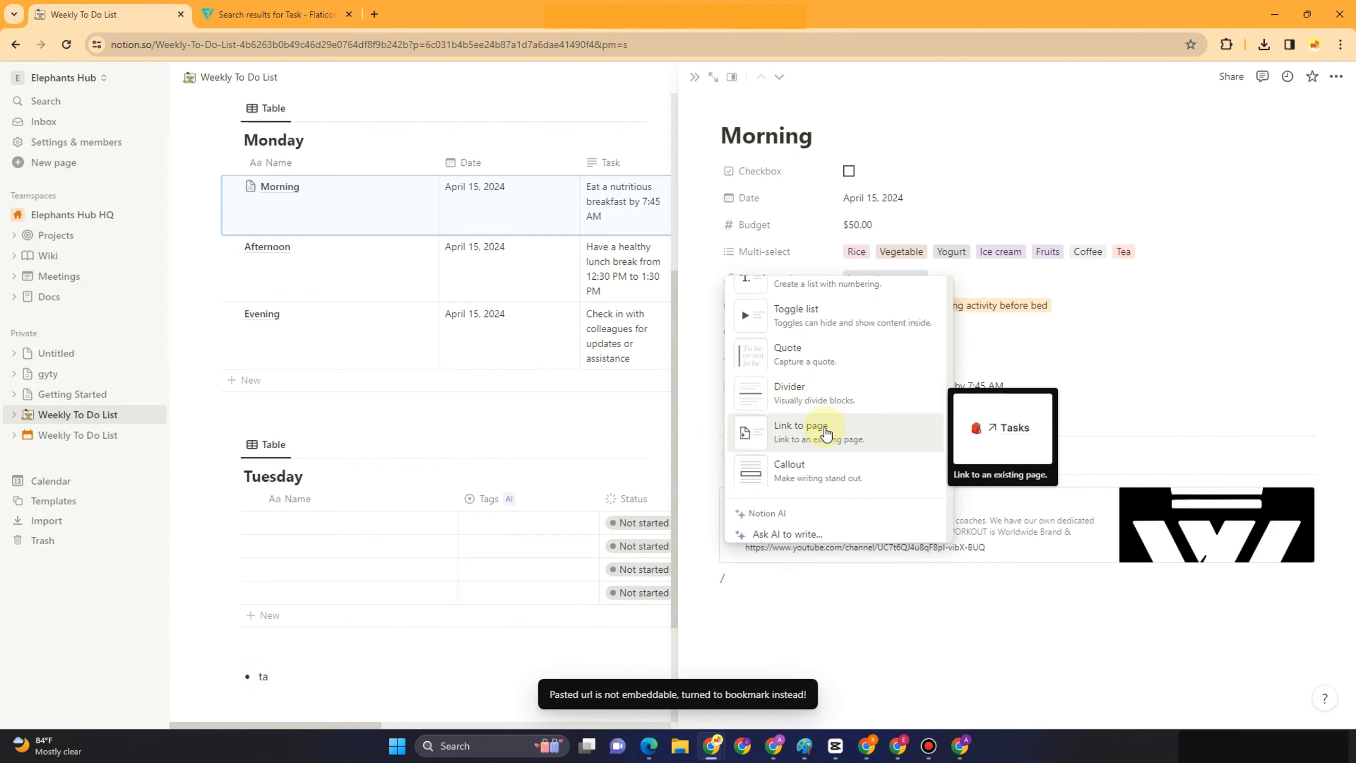
{"action": "scroll", "coordinate": [803, 466], "scroll_direction": "down", "scroll_amount": 3}
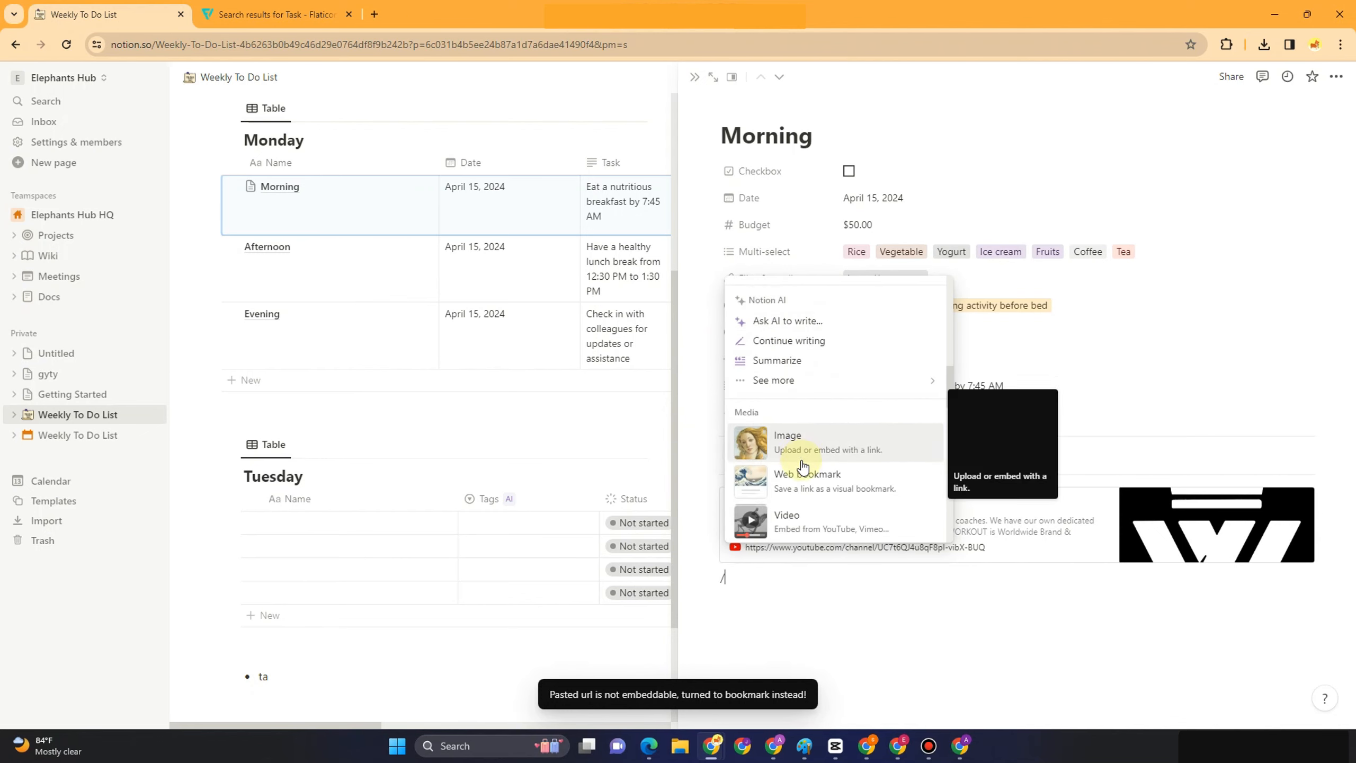
{"action": "scroll", "coordinate": [803, 467], "scroll_direction": "down", "scroll_amount": 2}
{"action": "left_click", "coordinate": [812, 300]}
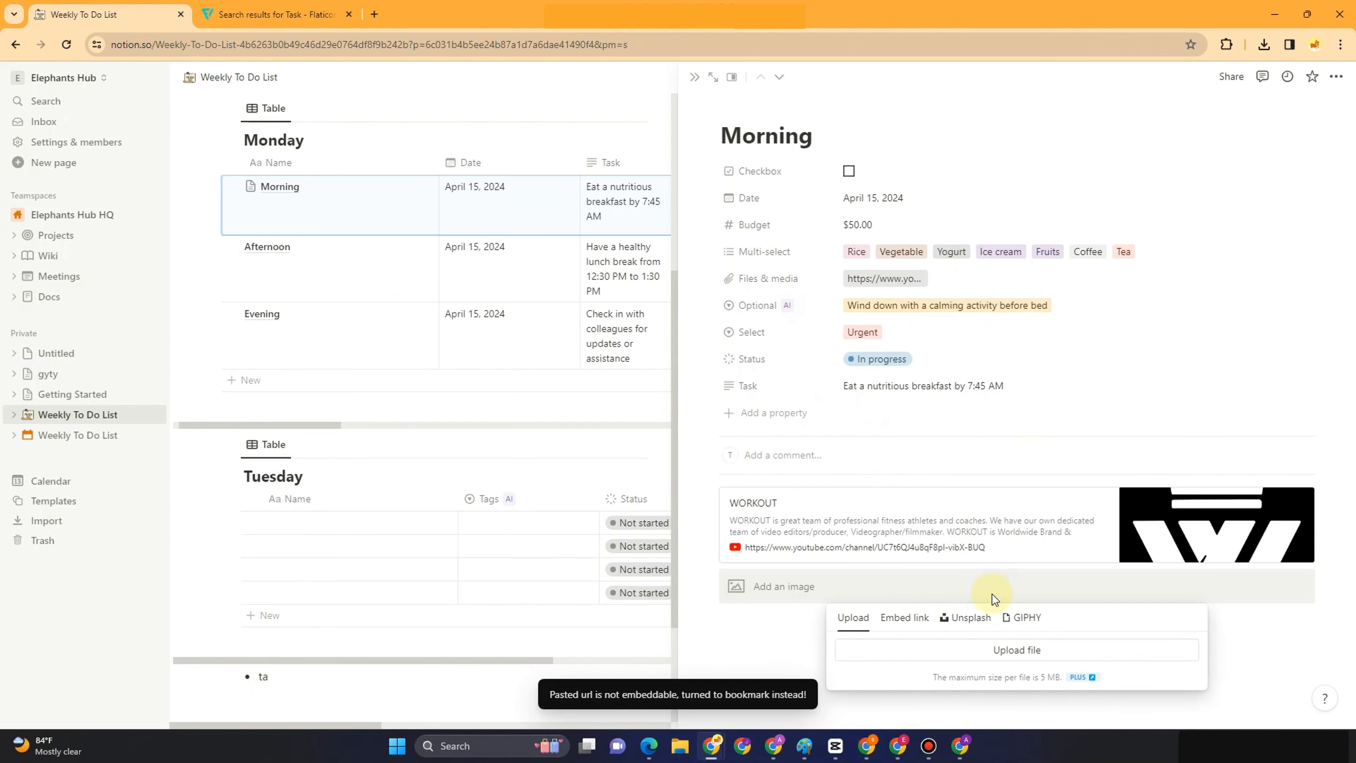
{"action": "scroll", "coordinate": [998, 491], "scroll_direction": "down", "scroll_amount": 4}
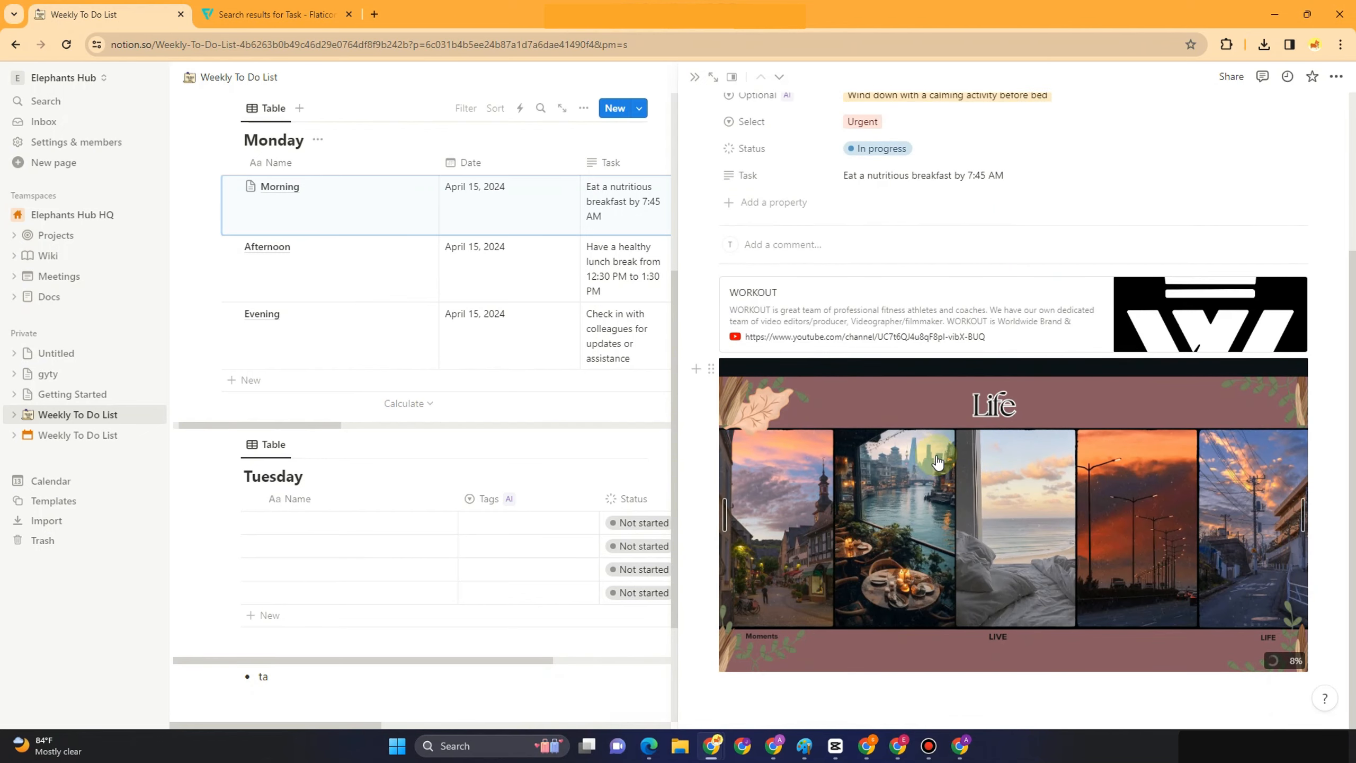
Below the Life image, add a Calendar view block linked to the Monday database
{"action": "left_click", "coordinate": [806, 700]}
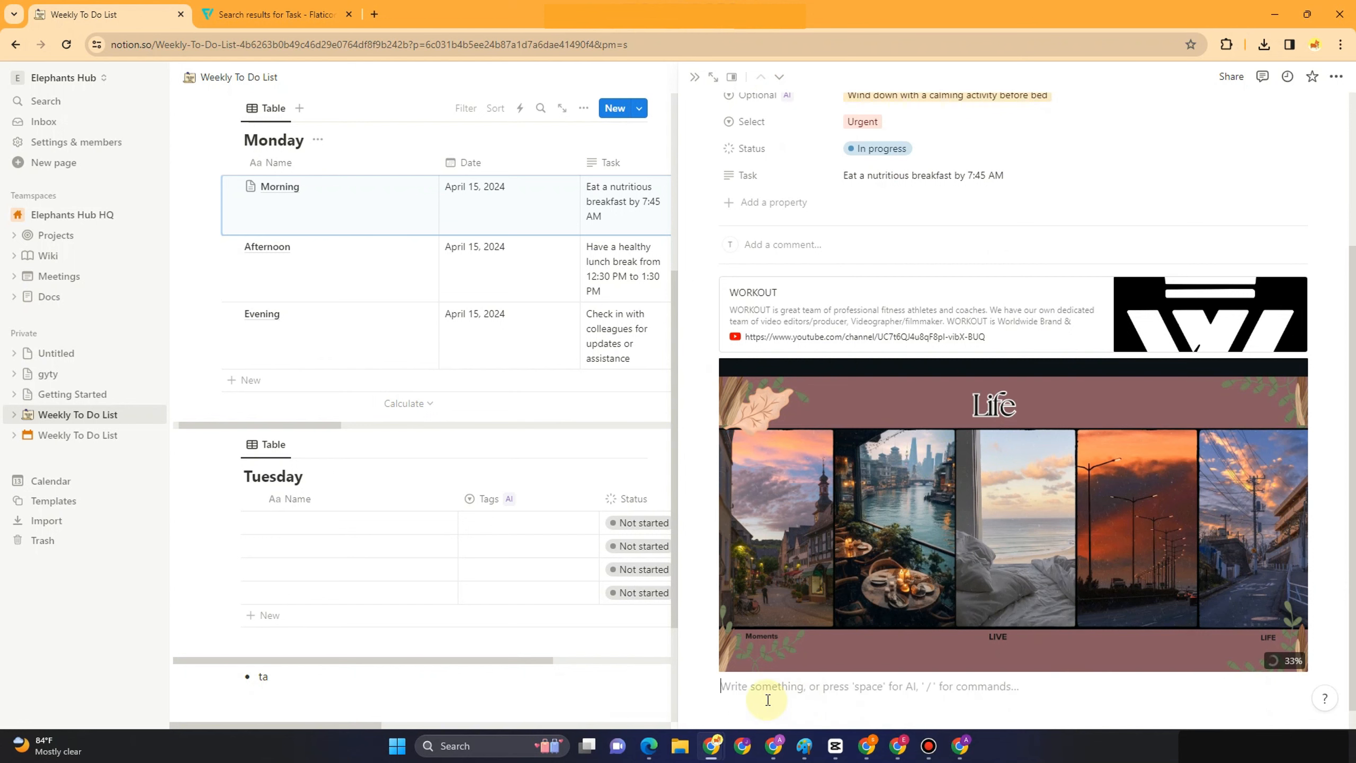
{"action": "type", "text": "/"}
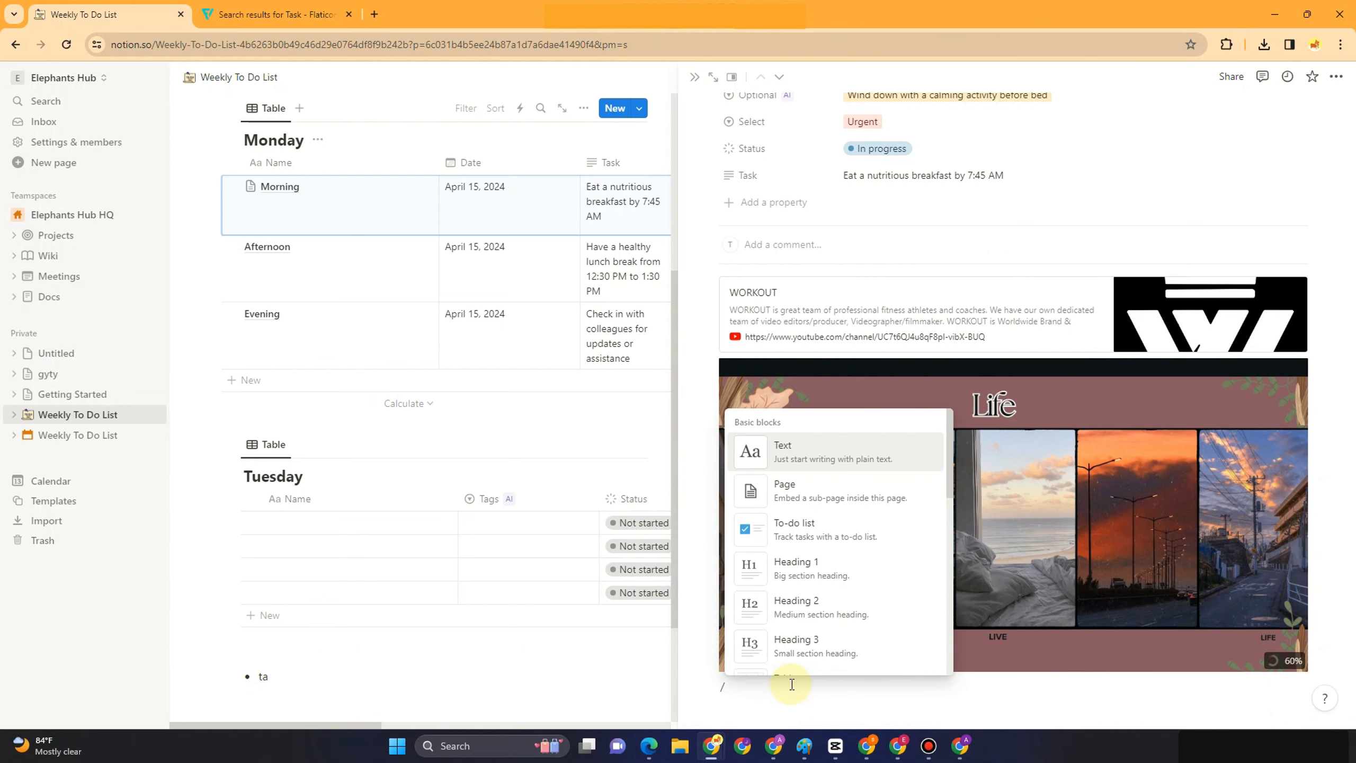
{"action": "type", "text": "cal"}
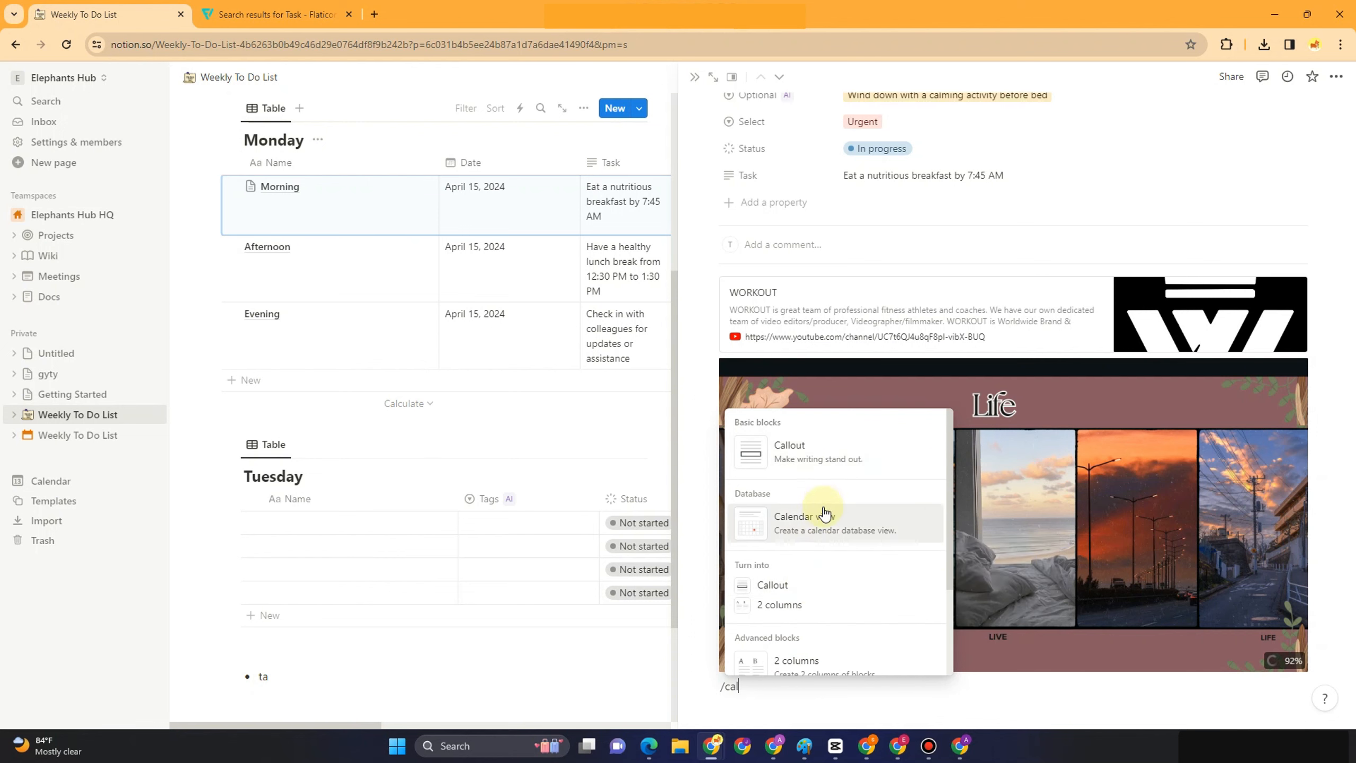
{"action": "left_click", "coordinate": [822, 516]}
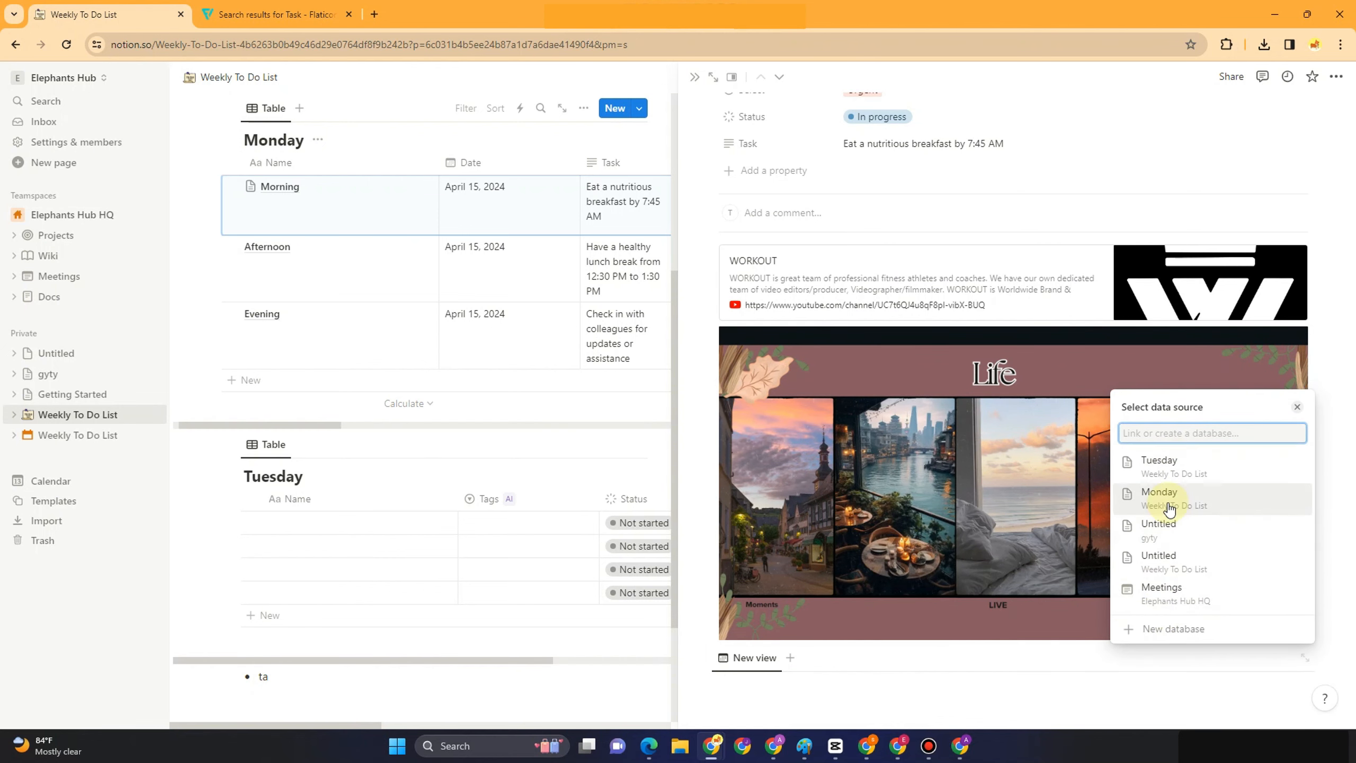
{"action": "left_click", "coordinate": [1169, 507]}
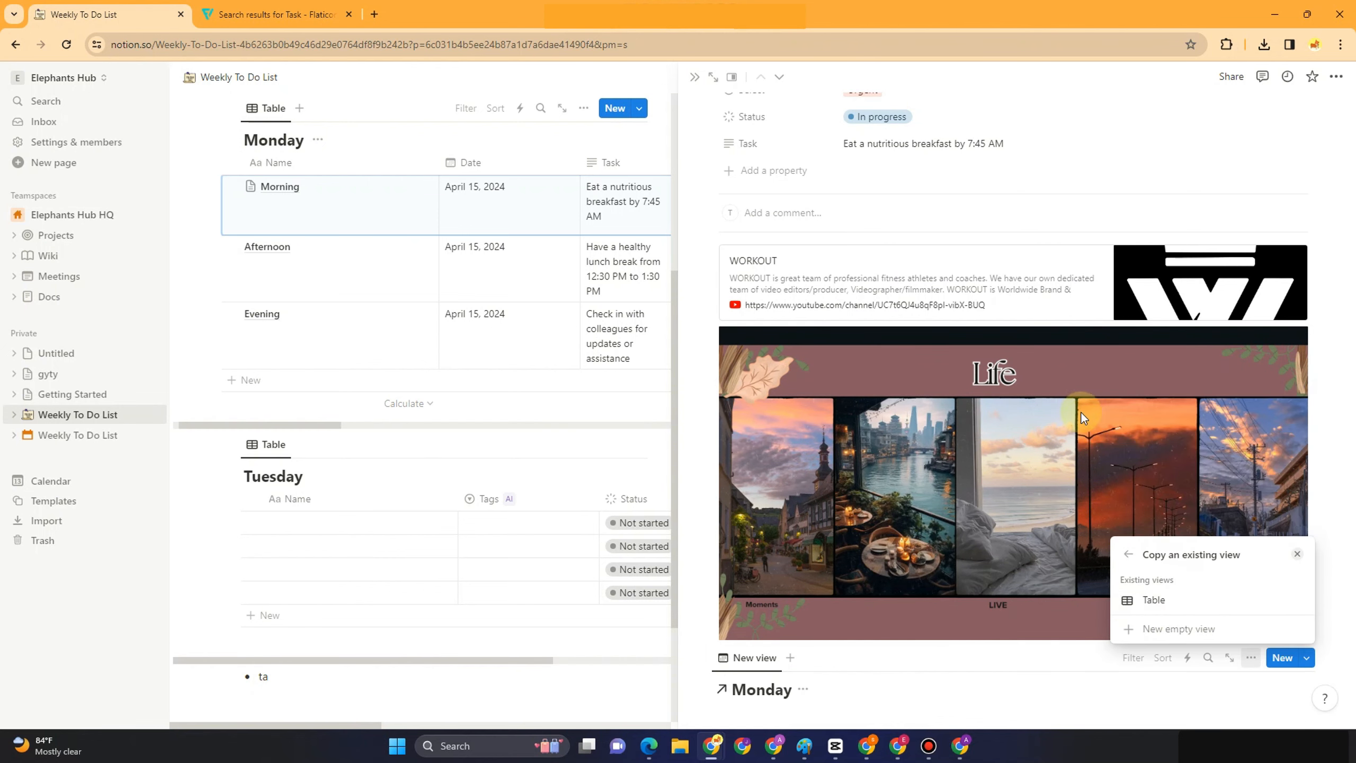
{"action": "left_click", "coordinate": [1015, 192]}
{"action": "scroll", "coordinate": [948, 621], "scroll_direction": "down", "scroll_amount": 6}
{"action": "scroll", "coordinate": [965, 610], "scroll_direction": "up", "scroll_amount": 10}
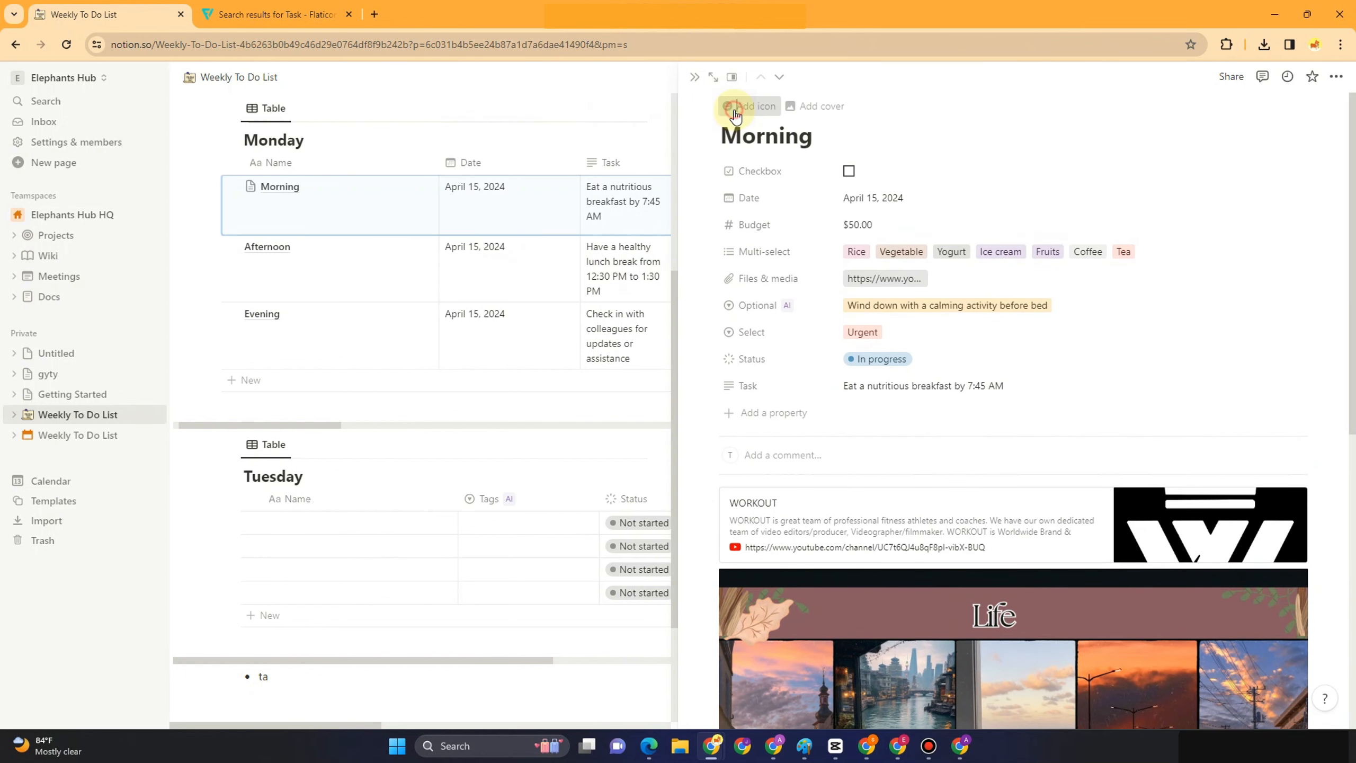
Give the Morning page a to-do notepad icon from Flaticon
{"action": "left_click", "coordinate": [736, 115]}
{"action": "left_click", "coordinate": [734, 138]}
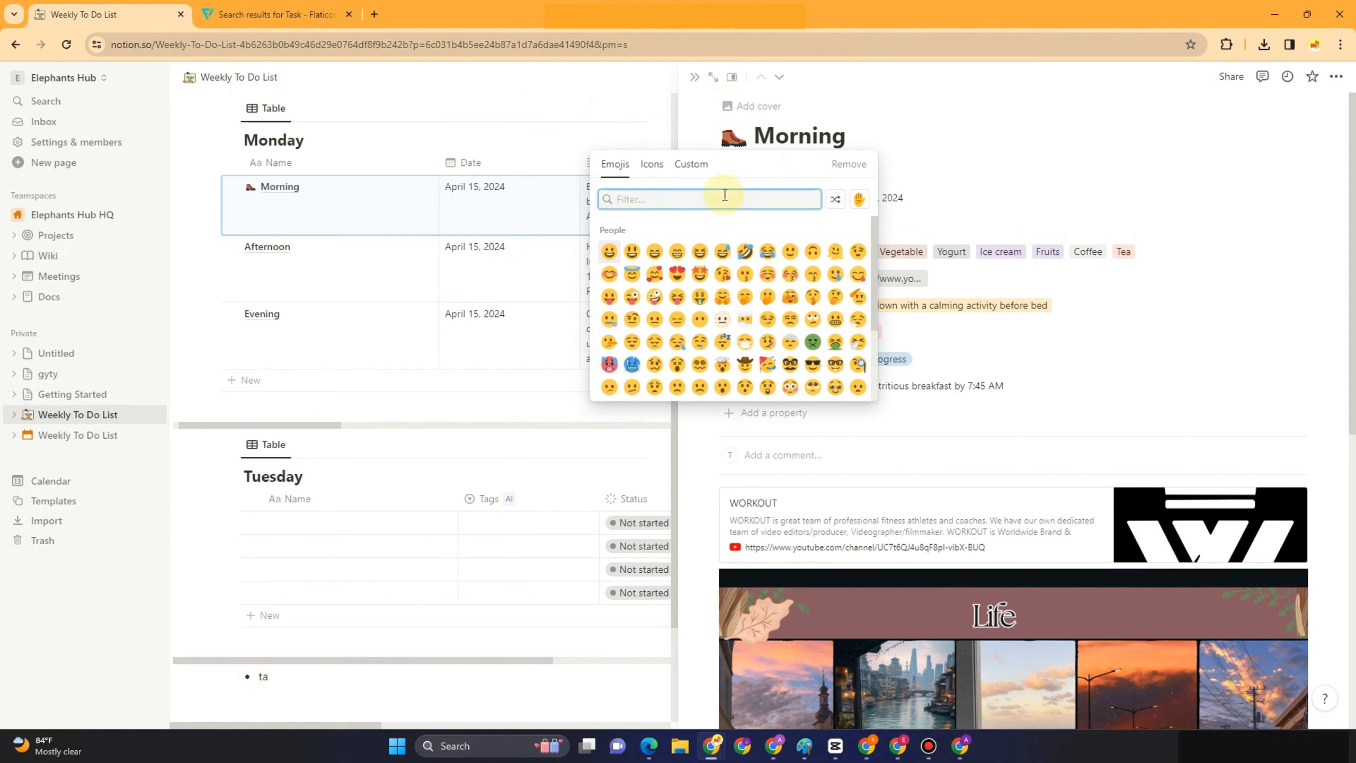
{"action": "left_click", "coordinate": [327, 11]}
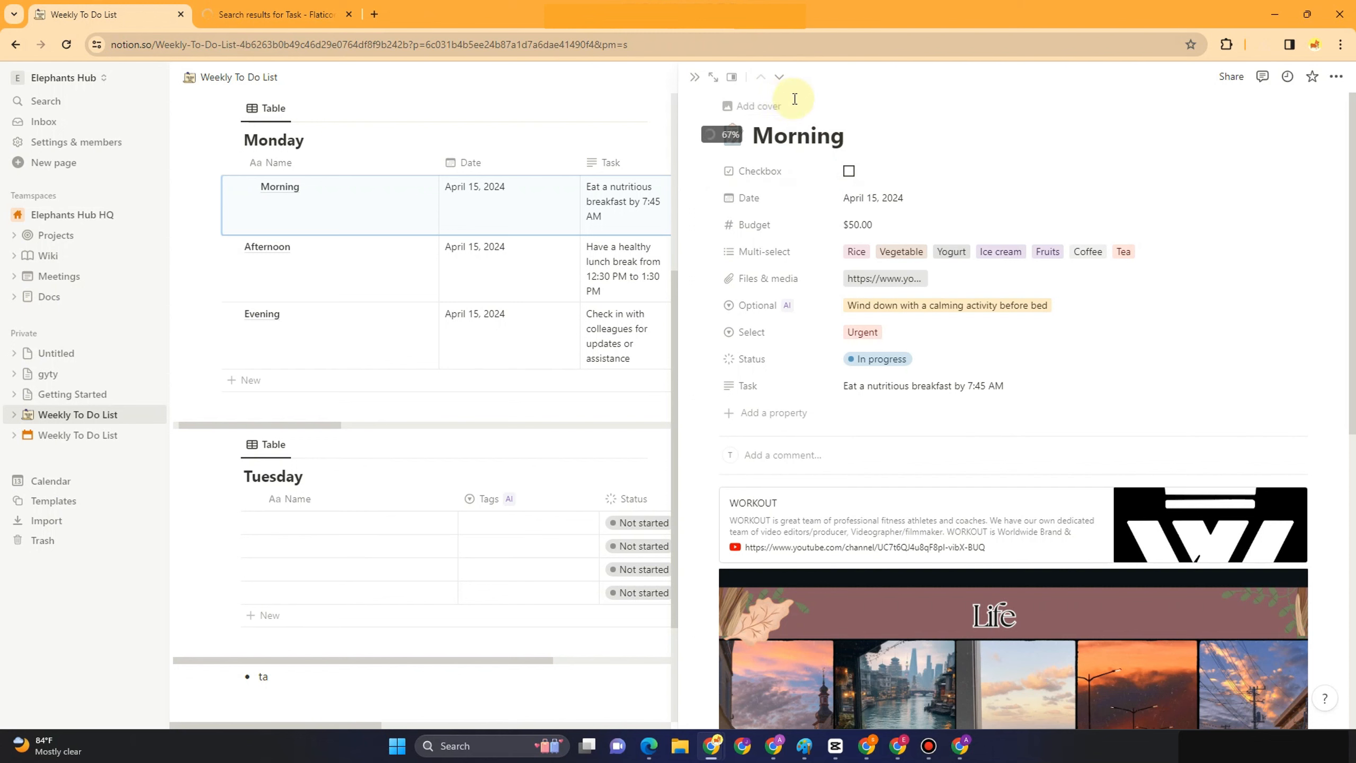
Set an Unsplash 'to do' checklist photo as the Morning page cover, then close the preview
{"action": "left_click", "coordinate": [770, 106]}
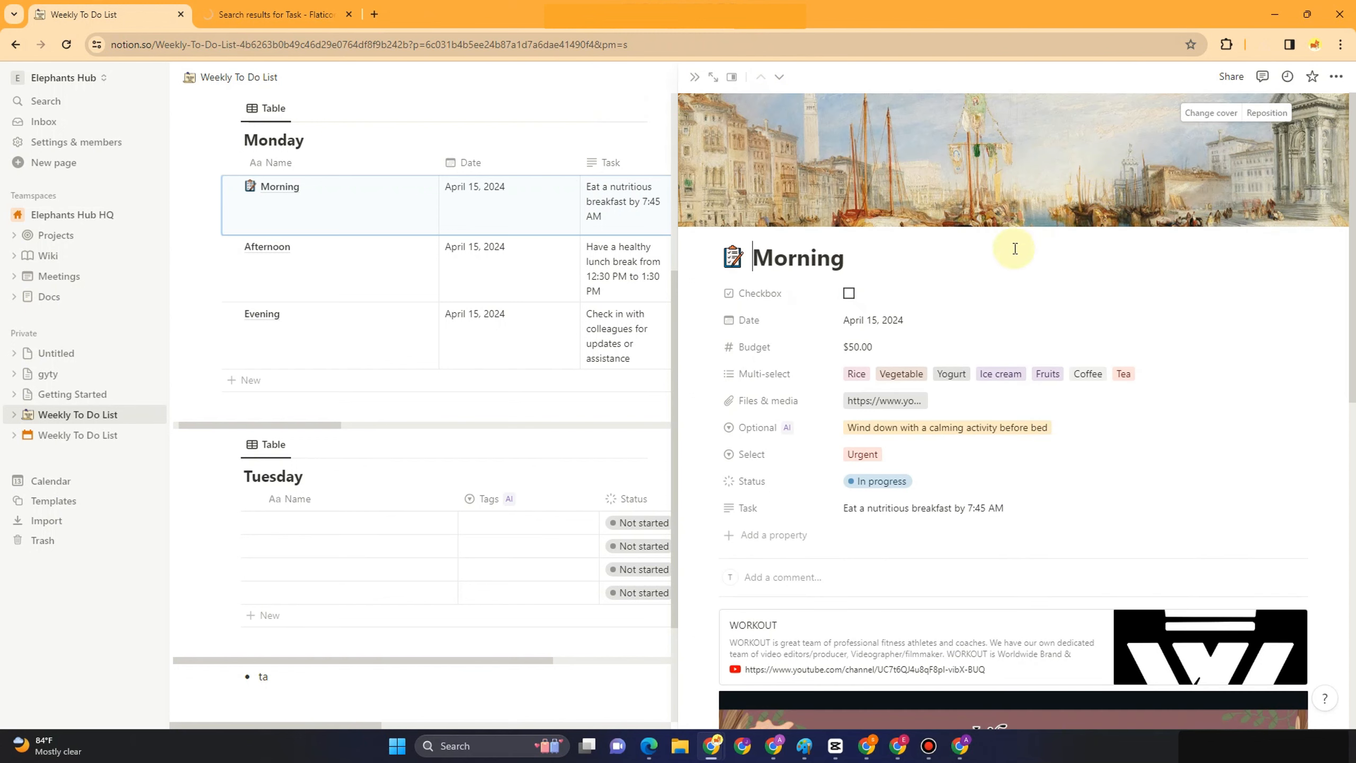
{"action": "left_click", "coordinate": [1211, 113]}
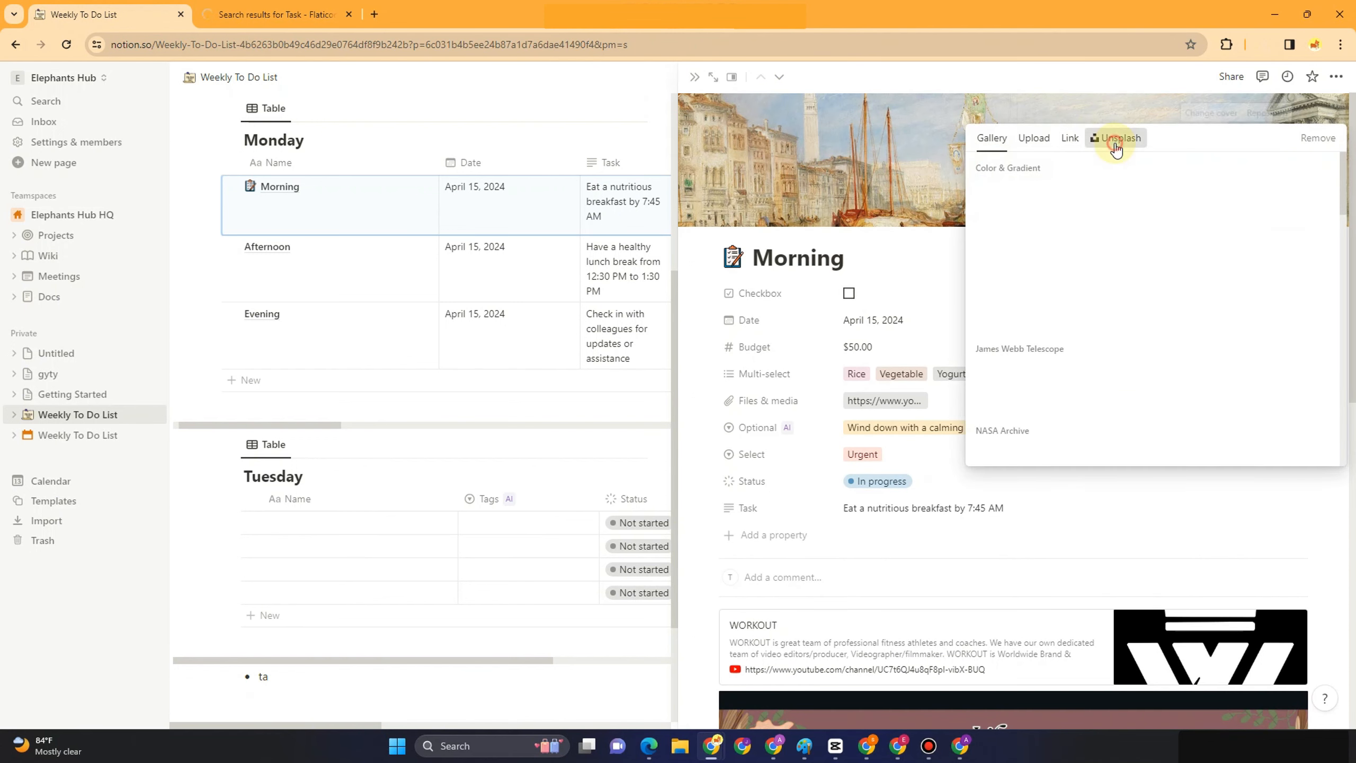
{"action": "left_click", "coordinate": [1116, 139]}
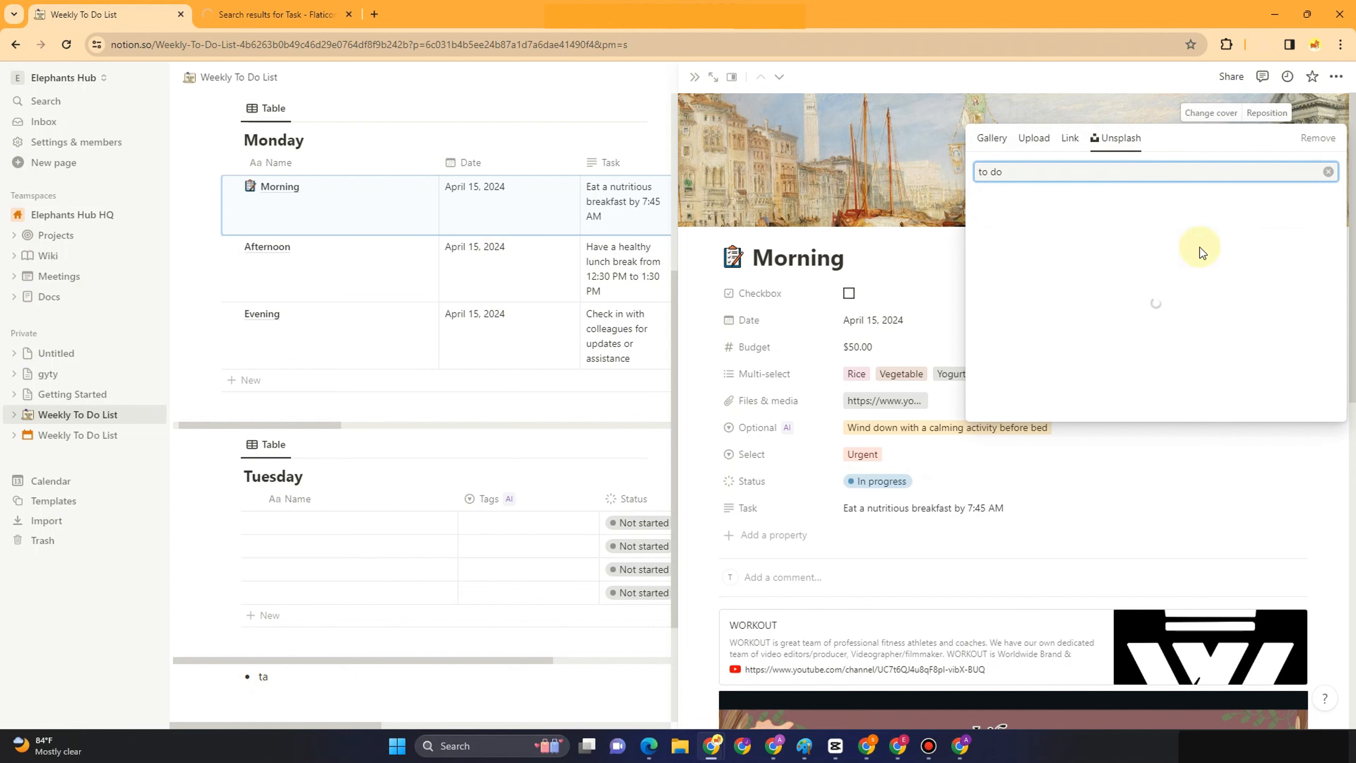
{"action": "left_click", "coordinate": [1201, 206]}
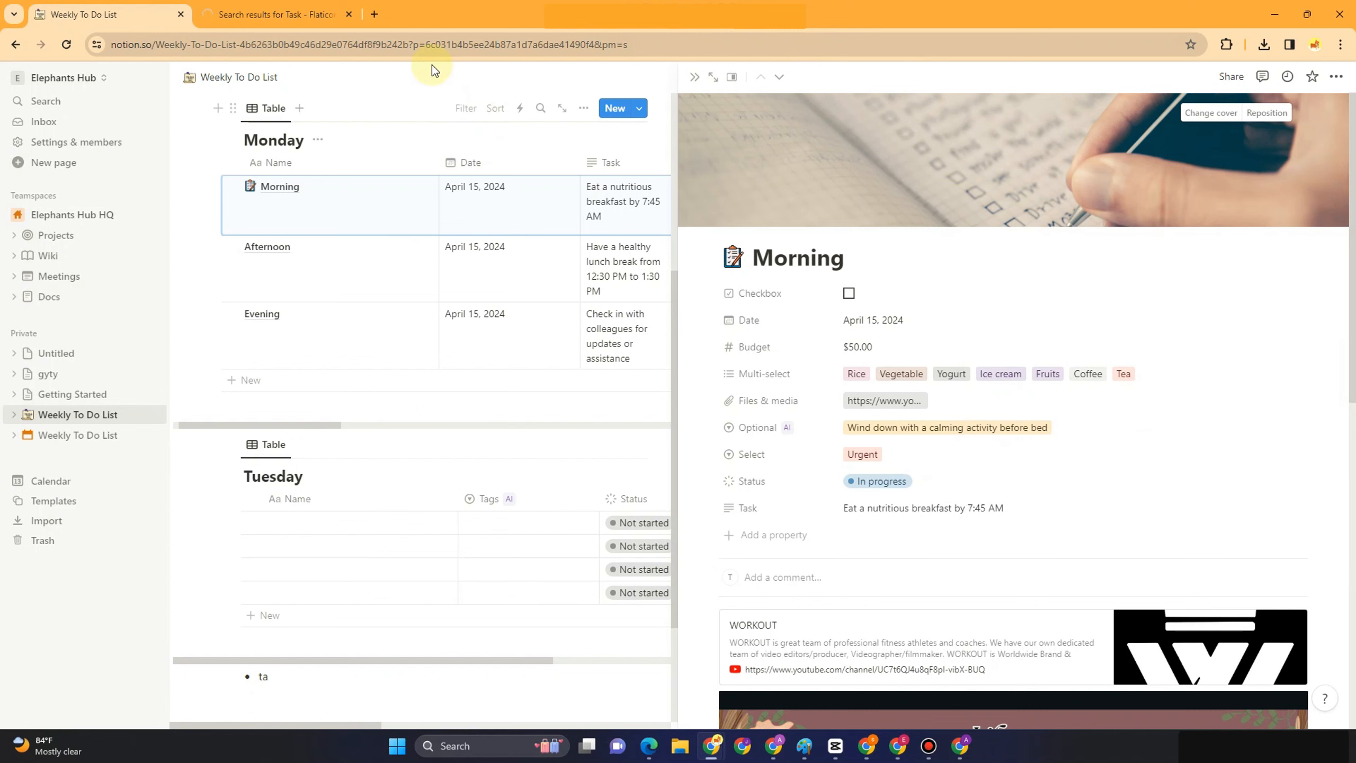
{"action": "key", "text": "Escape"}
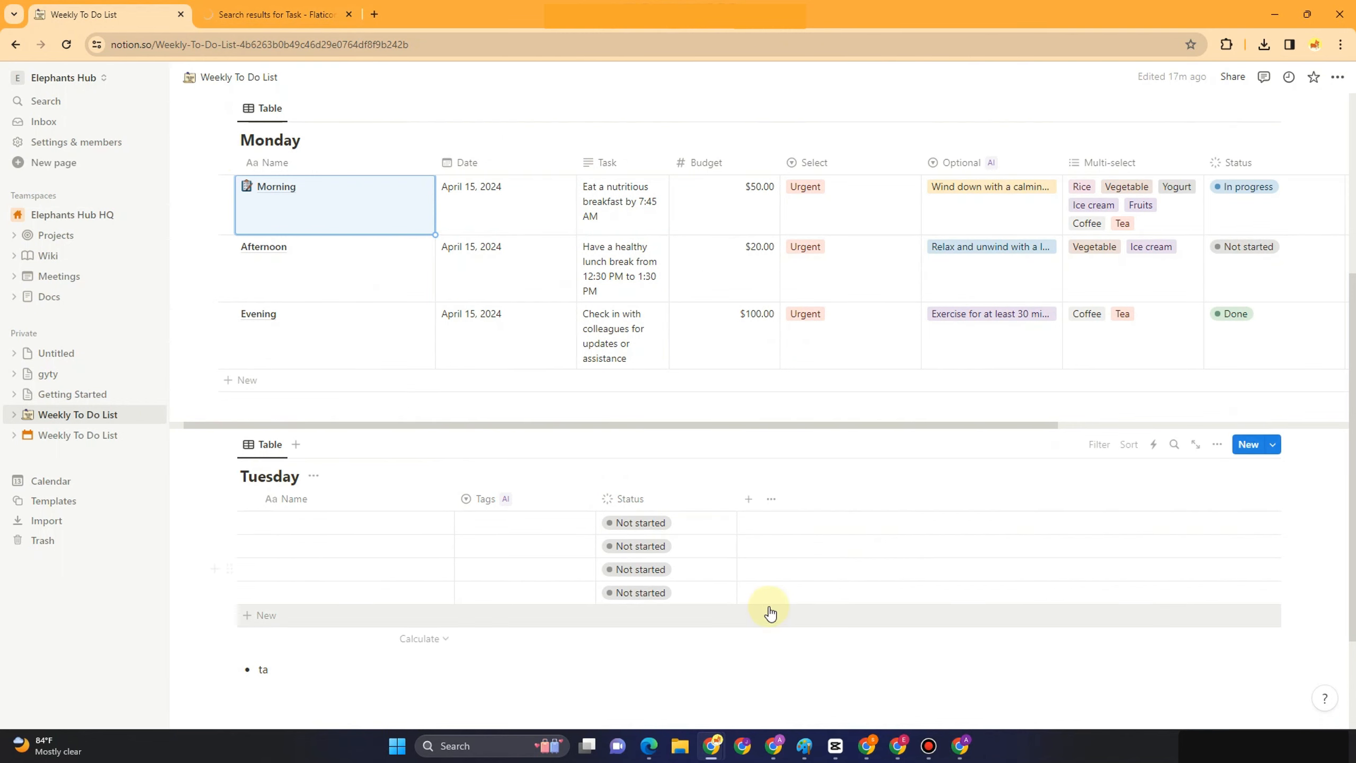
Narrow the Monday table's Name, Select, Multi-select, Status and Checkbox columns
{"action": "scroll", "coordinate": [770, 613], "scroll_direction": "down", "scroll_amount": 3}
{"action": "scroll", "coordinate": [930, 592], "scroll_direction": "up", "scroll_amount": 3}
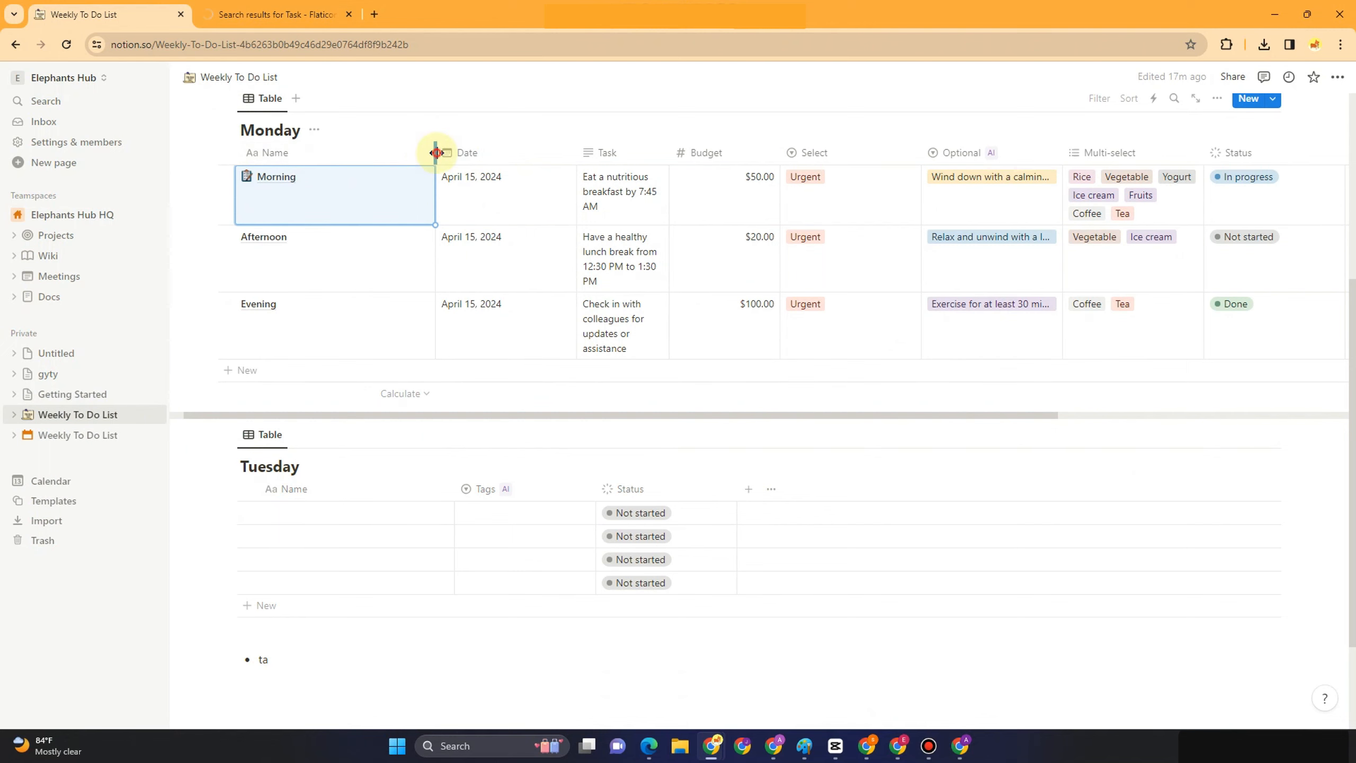
{"action": "left_click_drag", "start_coordinate": [436, 151], "coordinate": [382, 151]}
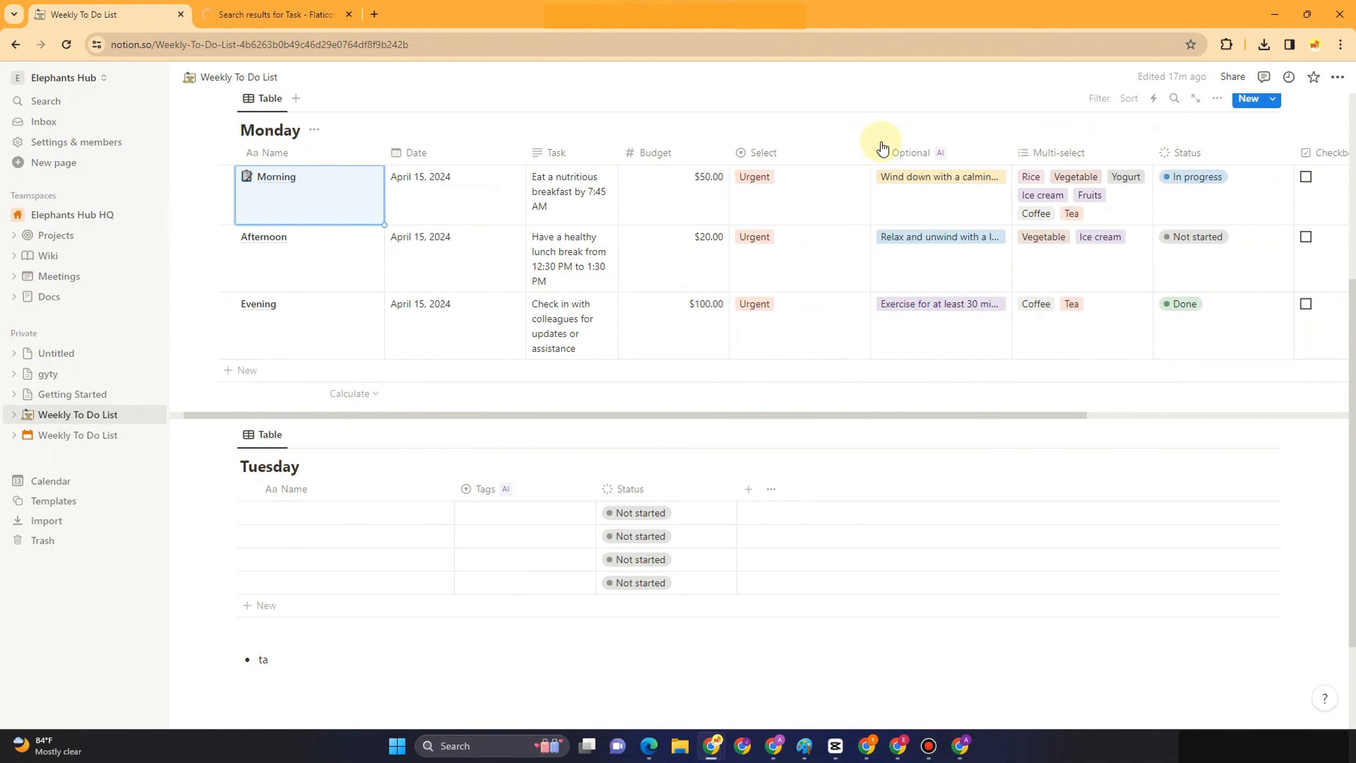
{"action": "left_click_drag", "start_coordinate": [872, 152], "coordinate": [825, 160]}
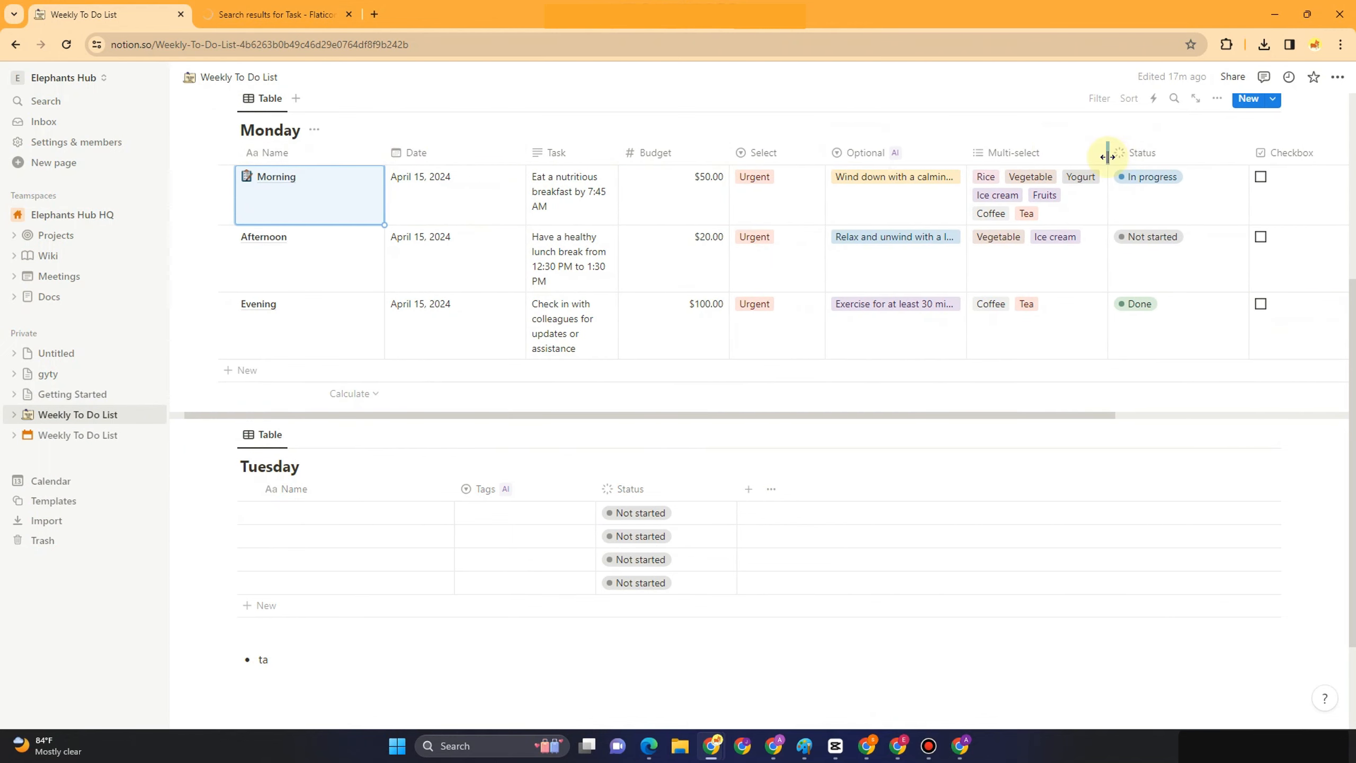
{"action": "left_click_drag", "start_coordinate": [1100, 152], "coordinate": [1041, 161]}
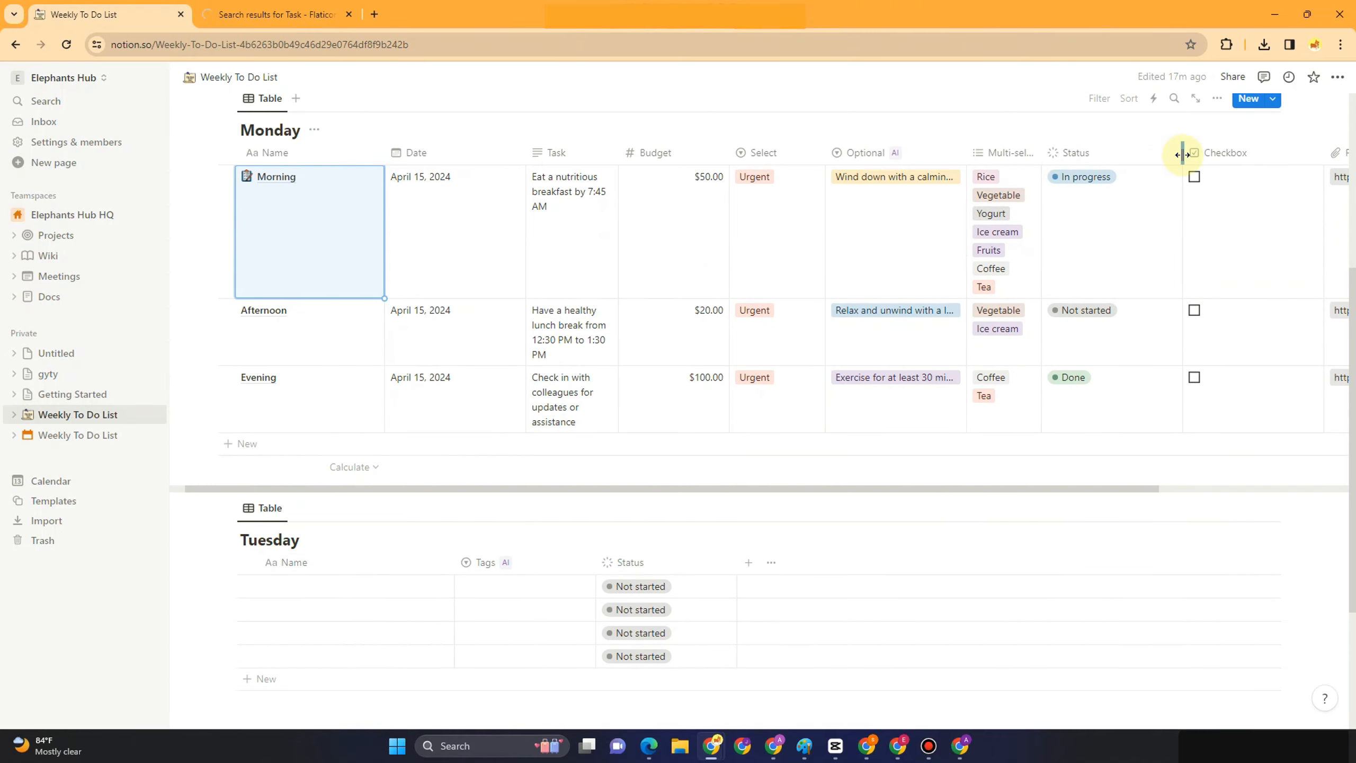
{"action": "left_click_drag", "start_coordinate": [1181, 152], "coordinate": [1138, 153]}
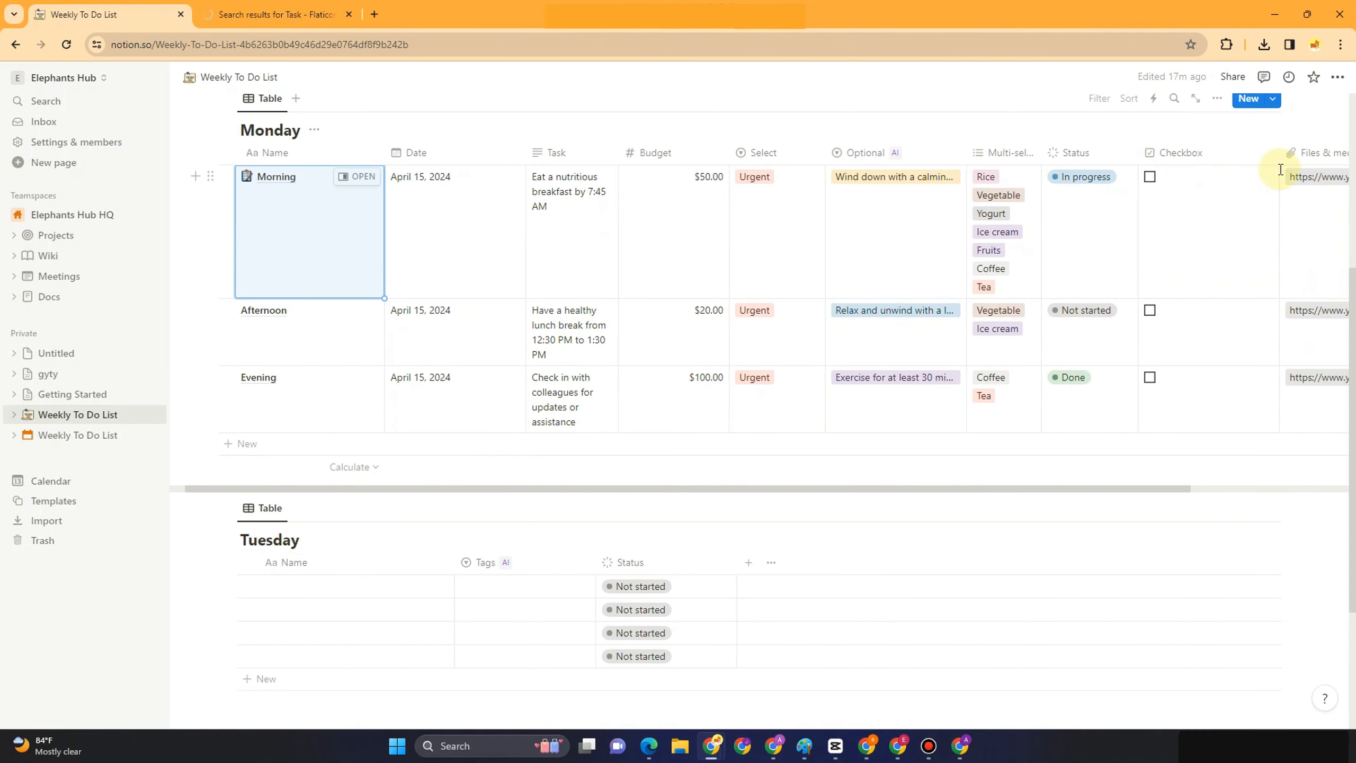
{"action": "left_click_drag", "start_coordinate": [1272, 158], "coordinate": [1210, 152]}
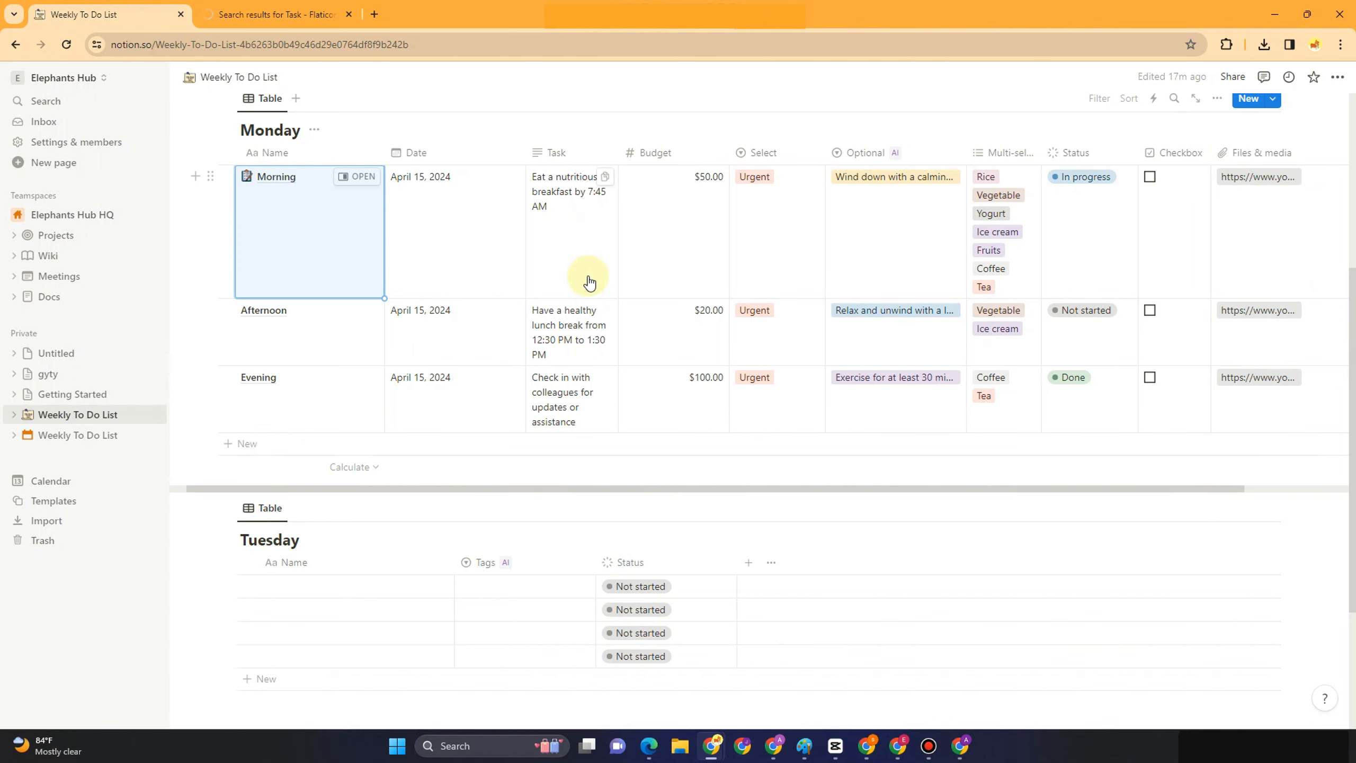
{"action": "scroll", "coordinate": [589, 282], "scroll_direction": "down", "scroll_amount": 1}
{"action": "scroll", "coordinate": [726, 303], "scroll_direction": "up", "scroll_amount": 4}
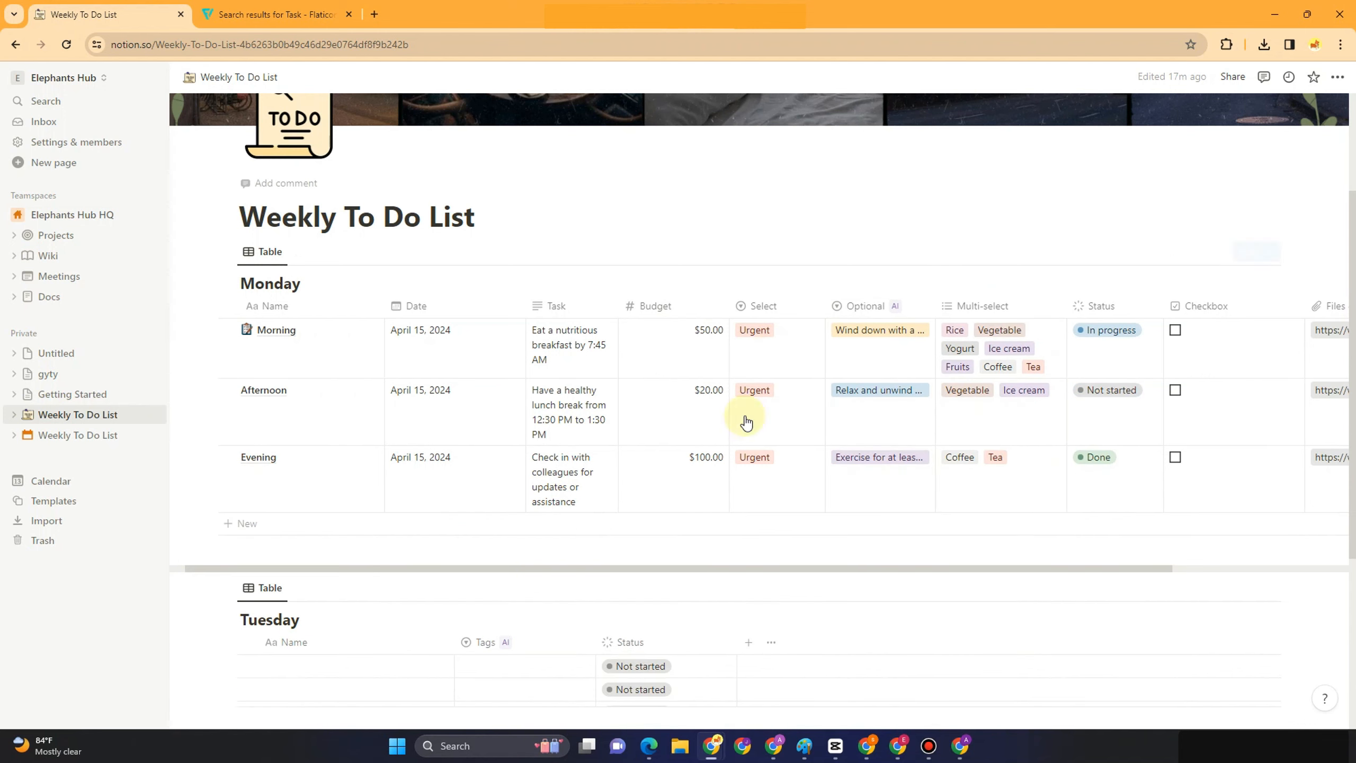
Delete the empty Tuesday table and move the Monday table into the Weekly To Do List page
{"action": "scroll", "coordinate": [402, 485], "scroll_direction": "down", "scroll_amount": 4}
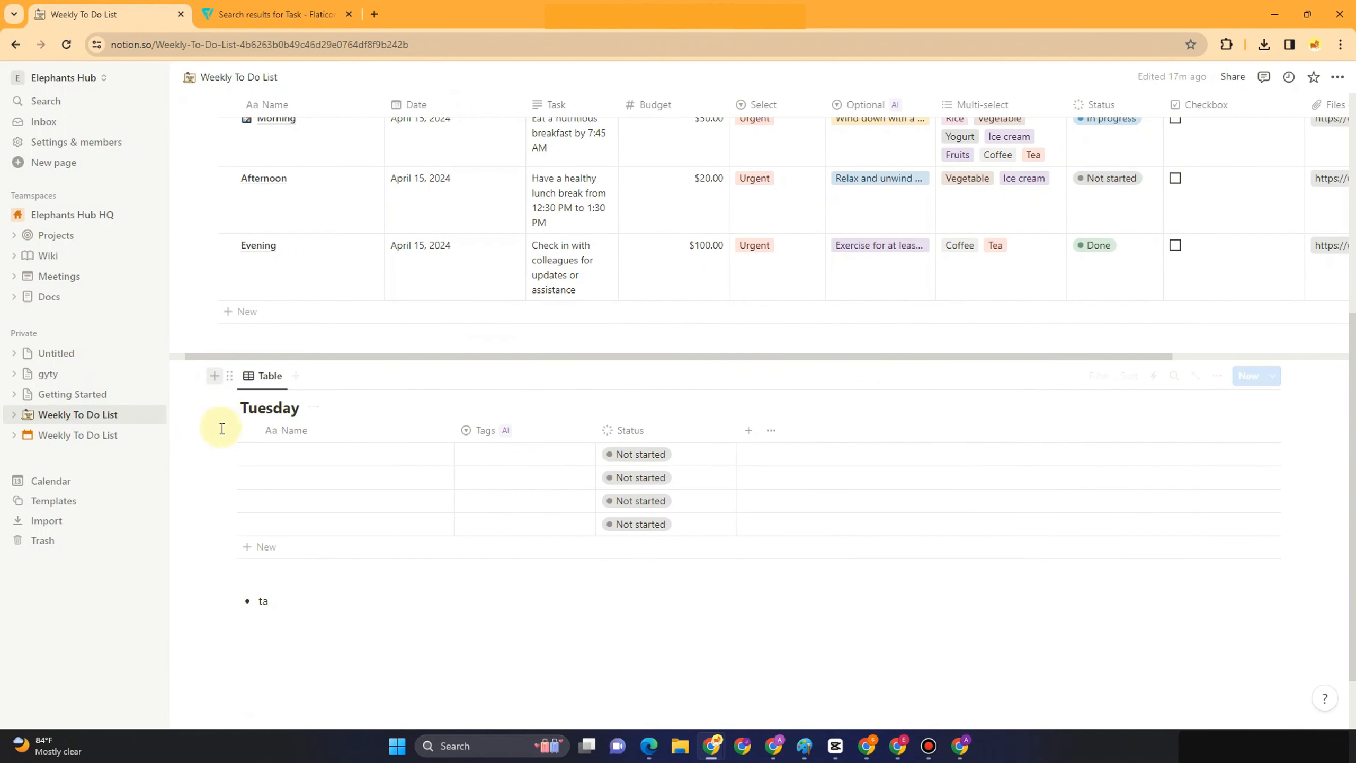
{"action": "left_click", "coordinate": [223, 375]}
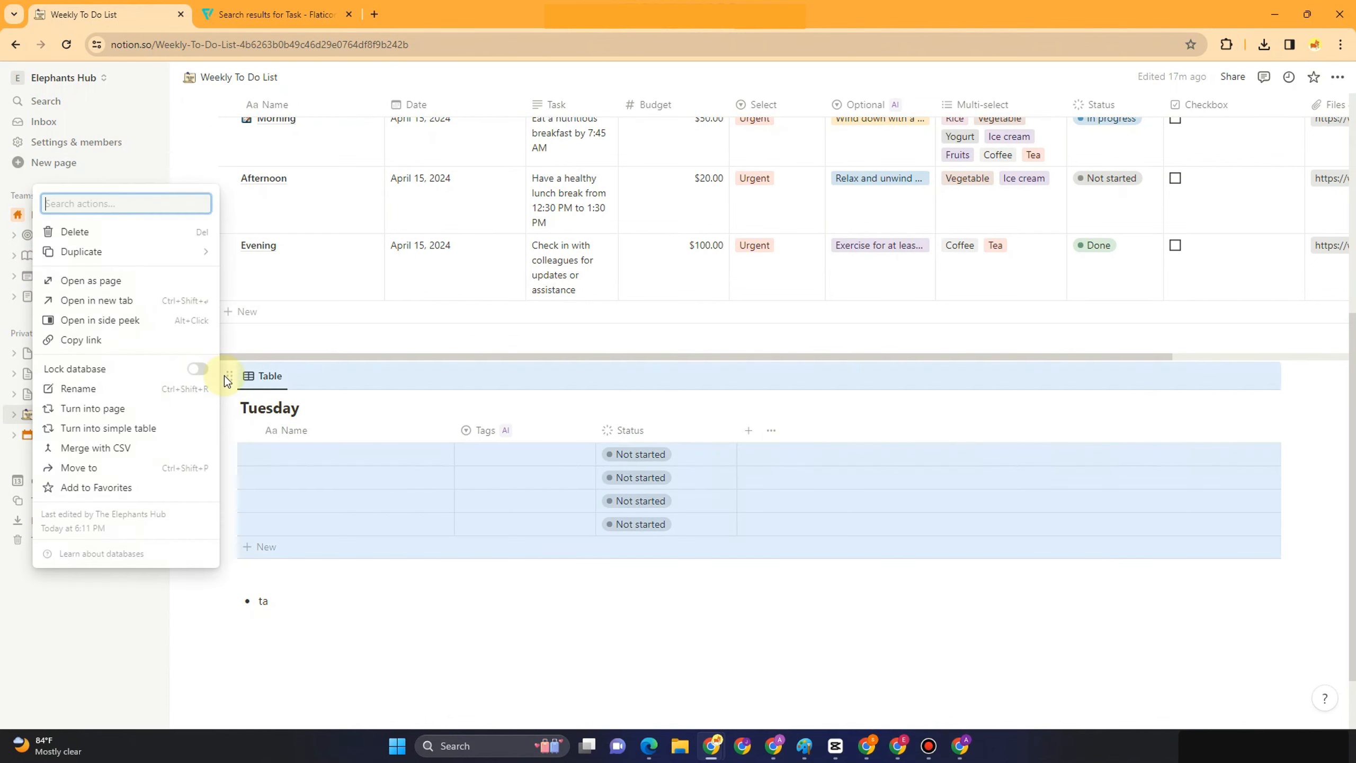
{"action": "left_click", "coordinate": [101, 236]}
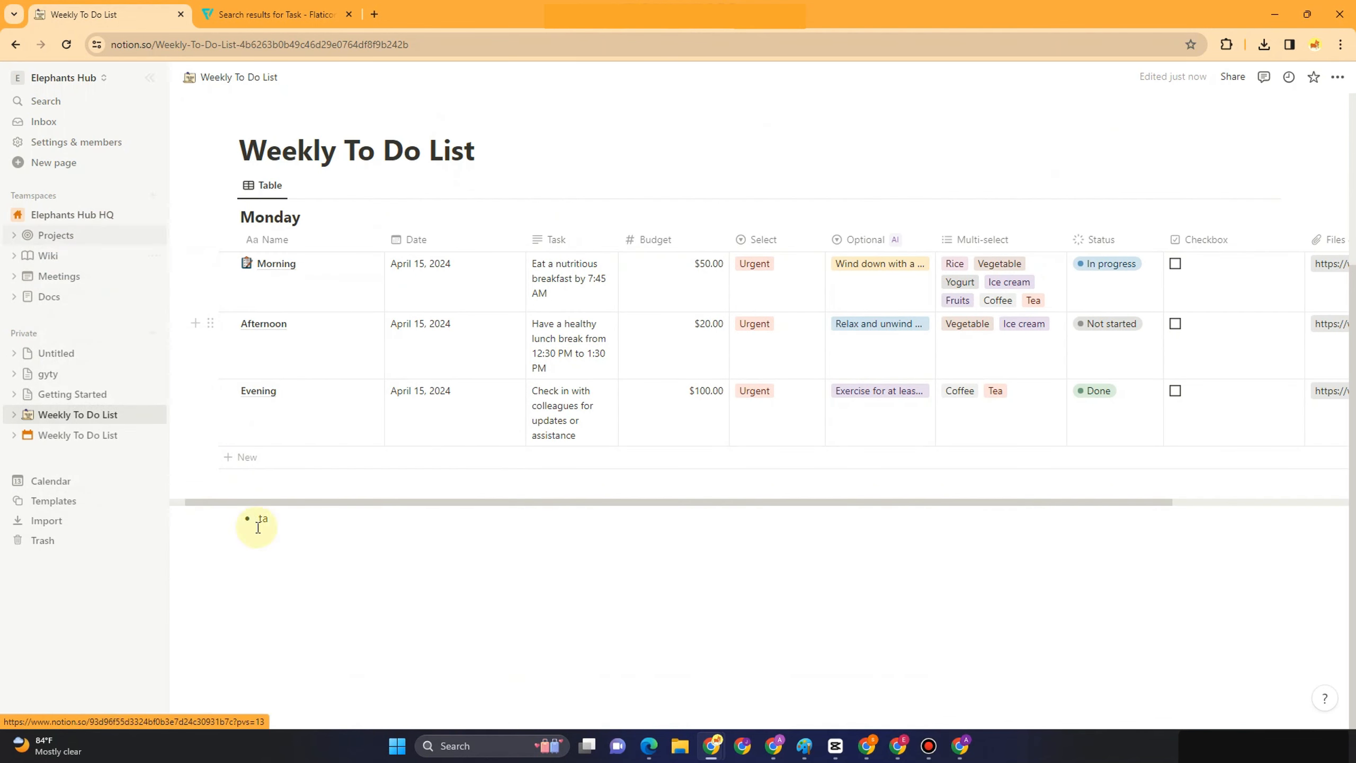
{"action": "left_click", "coordinate": [229, 185]}
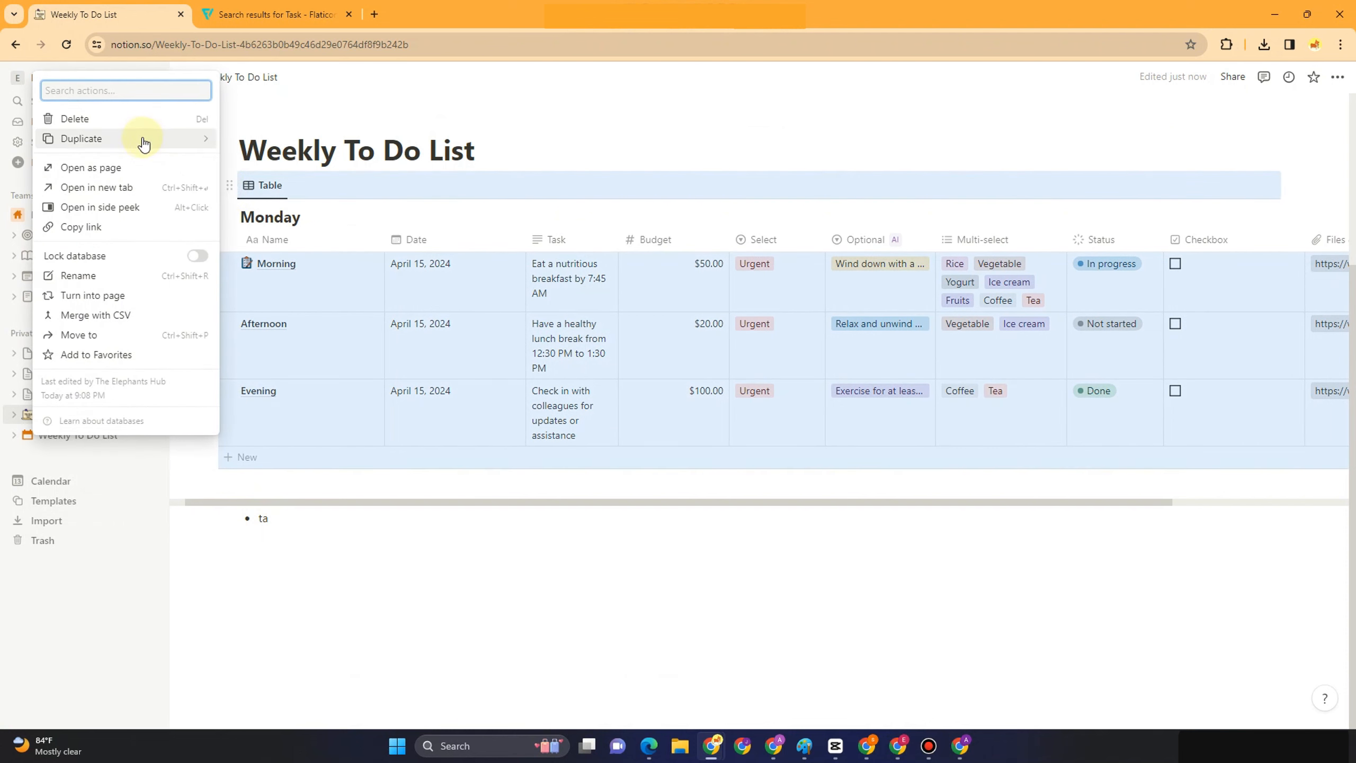
{"action": "left_click", "coordinate": [110, 118]}
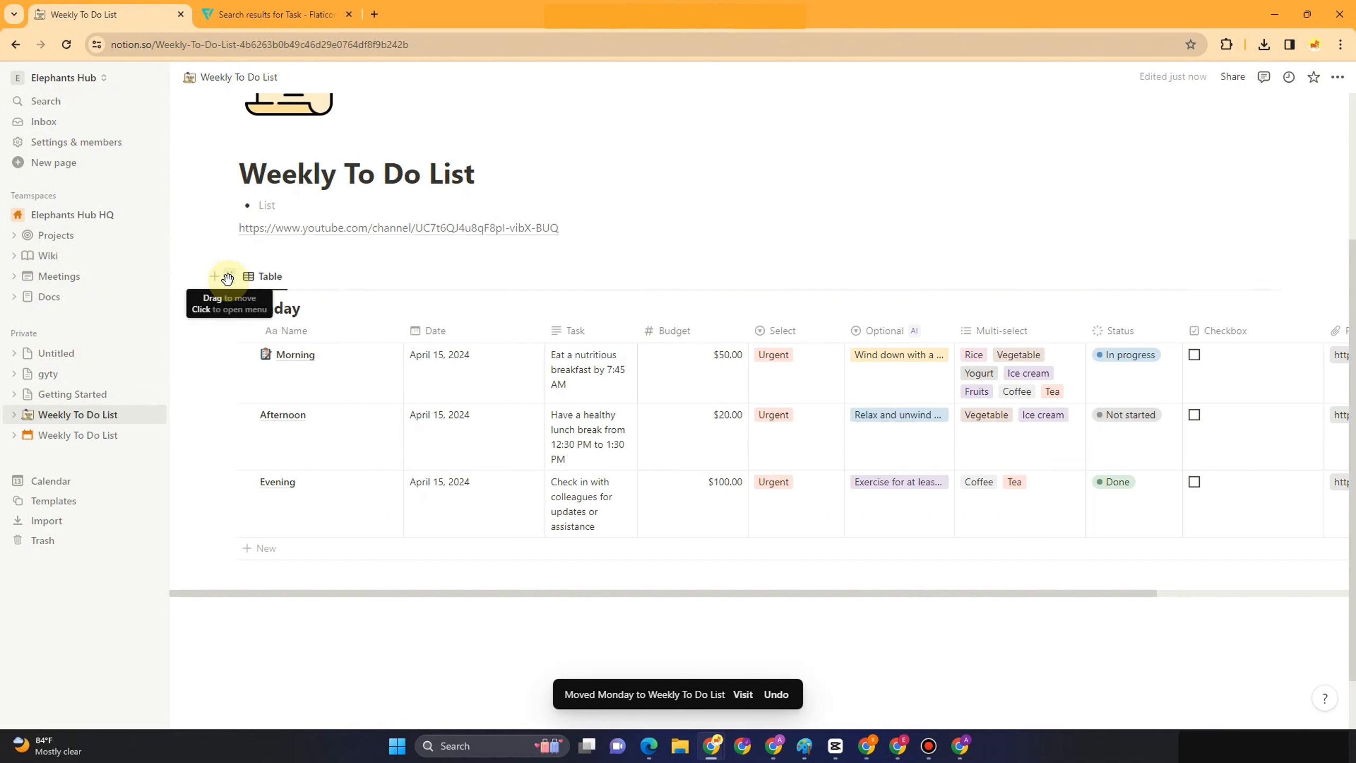
Duplicate the Monday table with its content as Monday (1) and start renaming the copy
{"action": "left_click", "coordinate": [228, 277]}
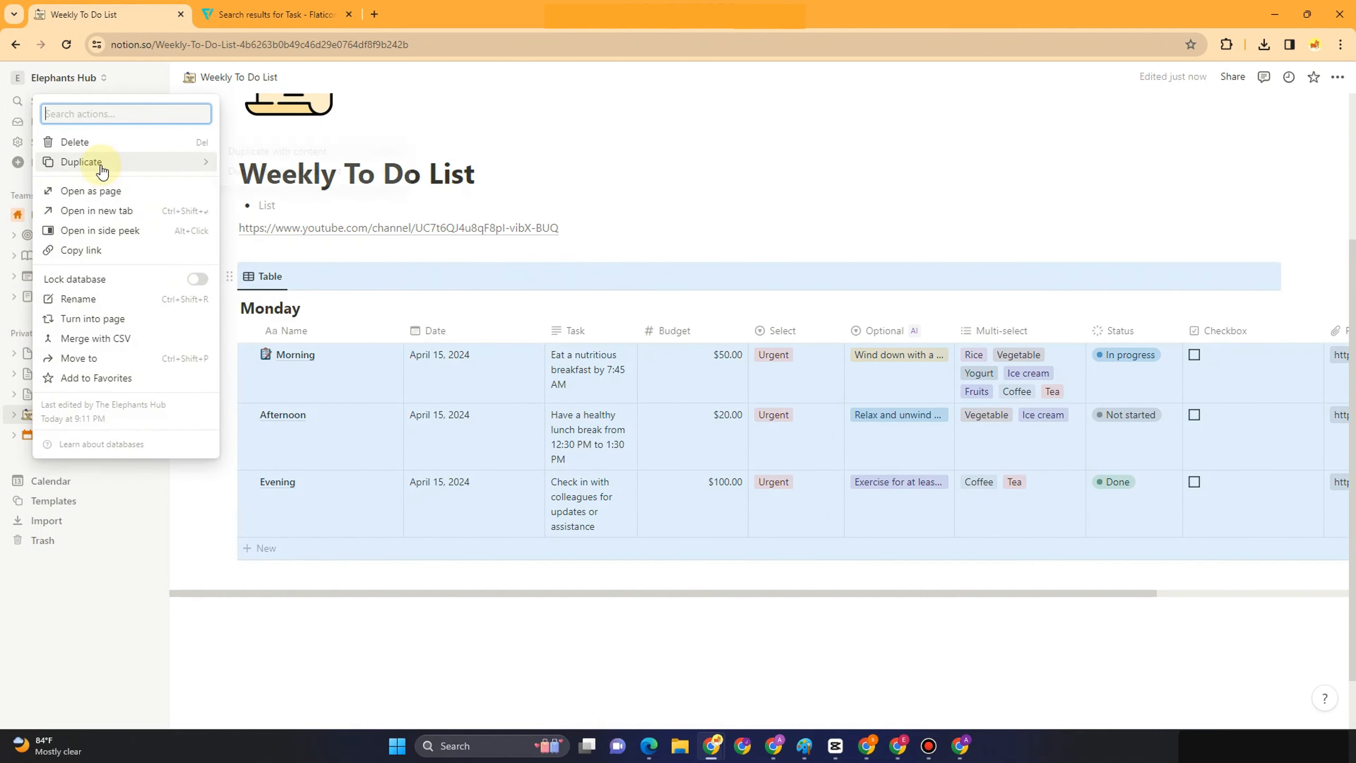
{"action": "mouse_move", "coordinate": [99, 164]}
{"action": "left_click", "coordinate": [293, 153]}
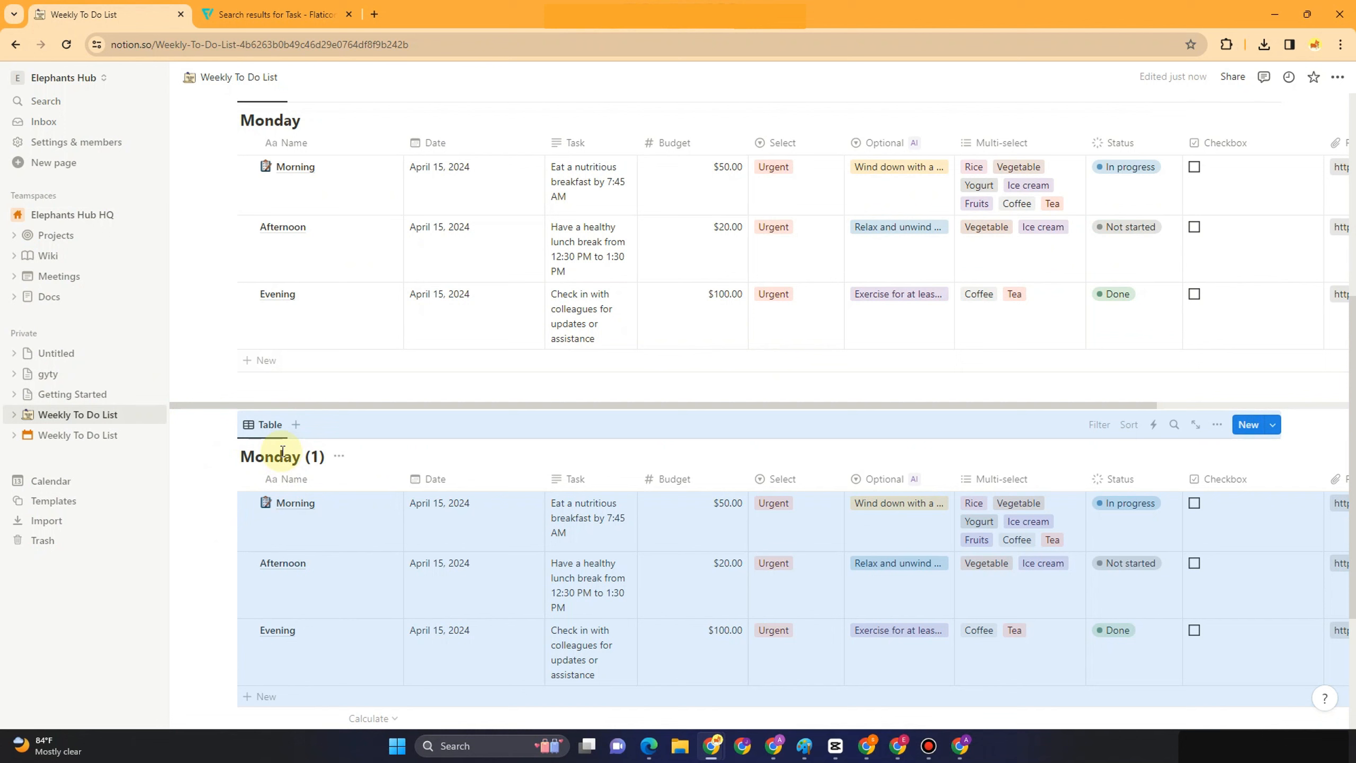
{"action": "left_click", "coordinate": [292, 449]}
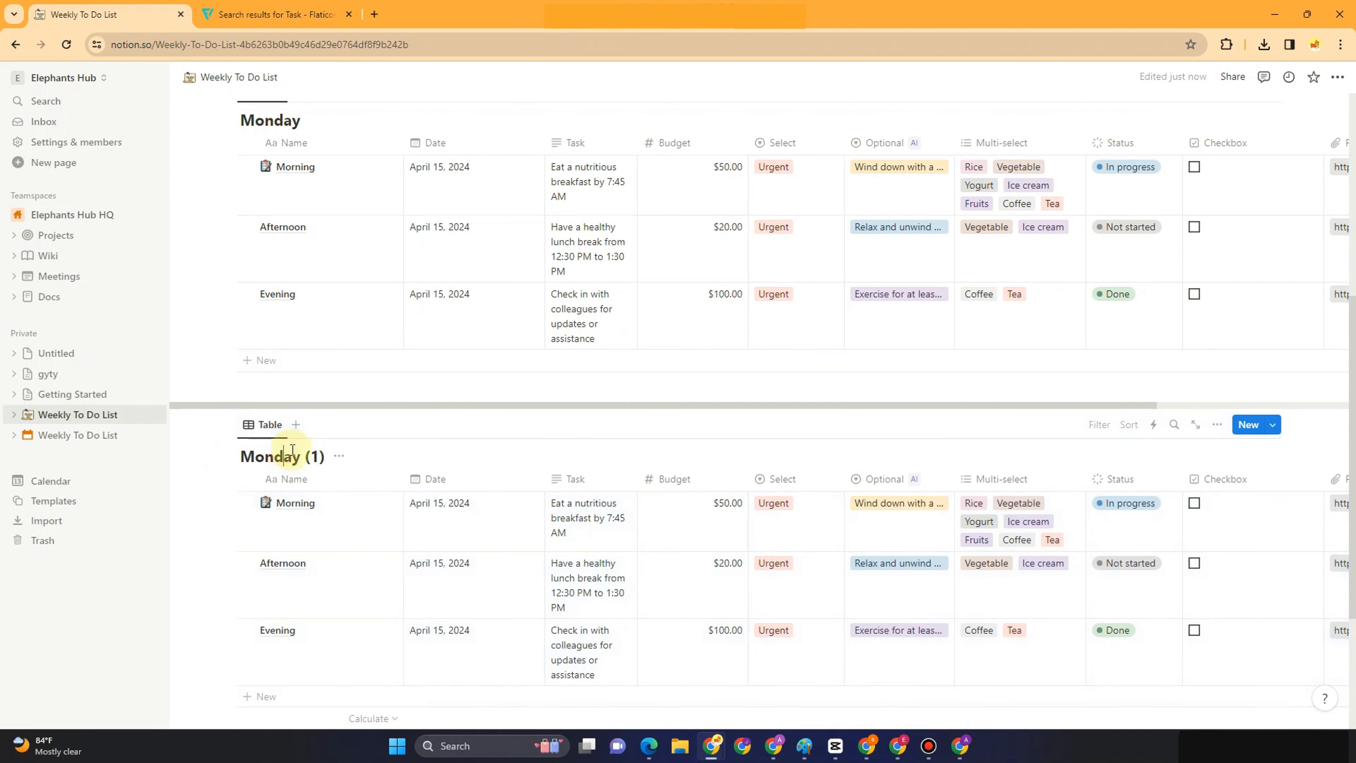
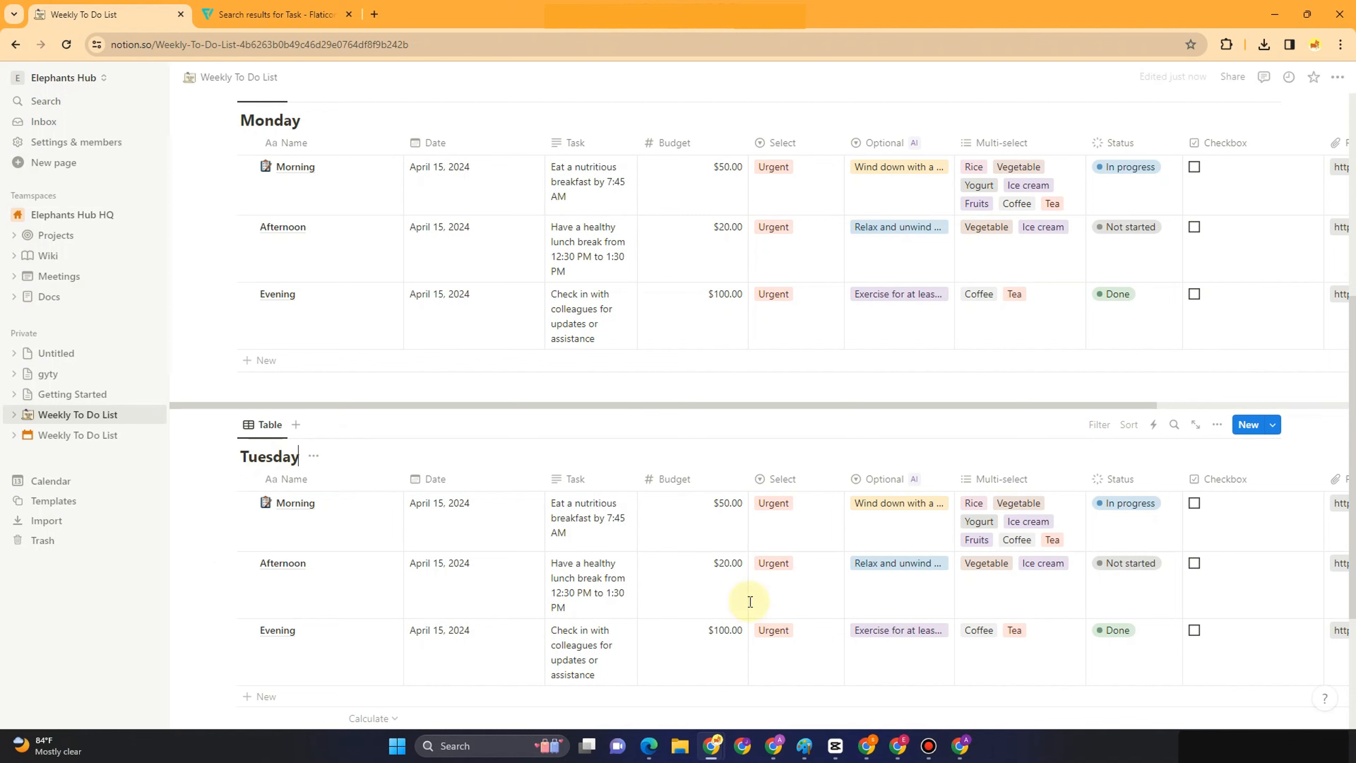
Paste the YouTube link into a new block below the Tuesday table, then undo it
{"action": "scroll", "coordinate": [690, 519], "scroll_direction": "up", "scroll_amount": 5}
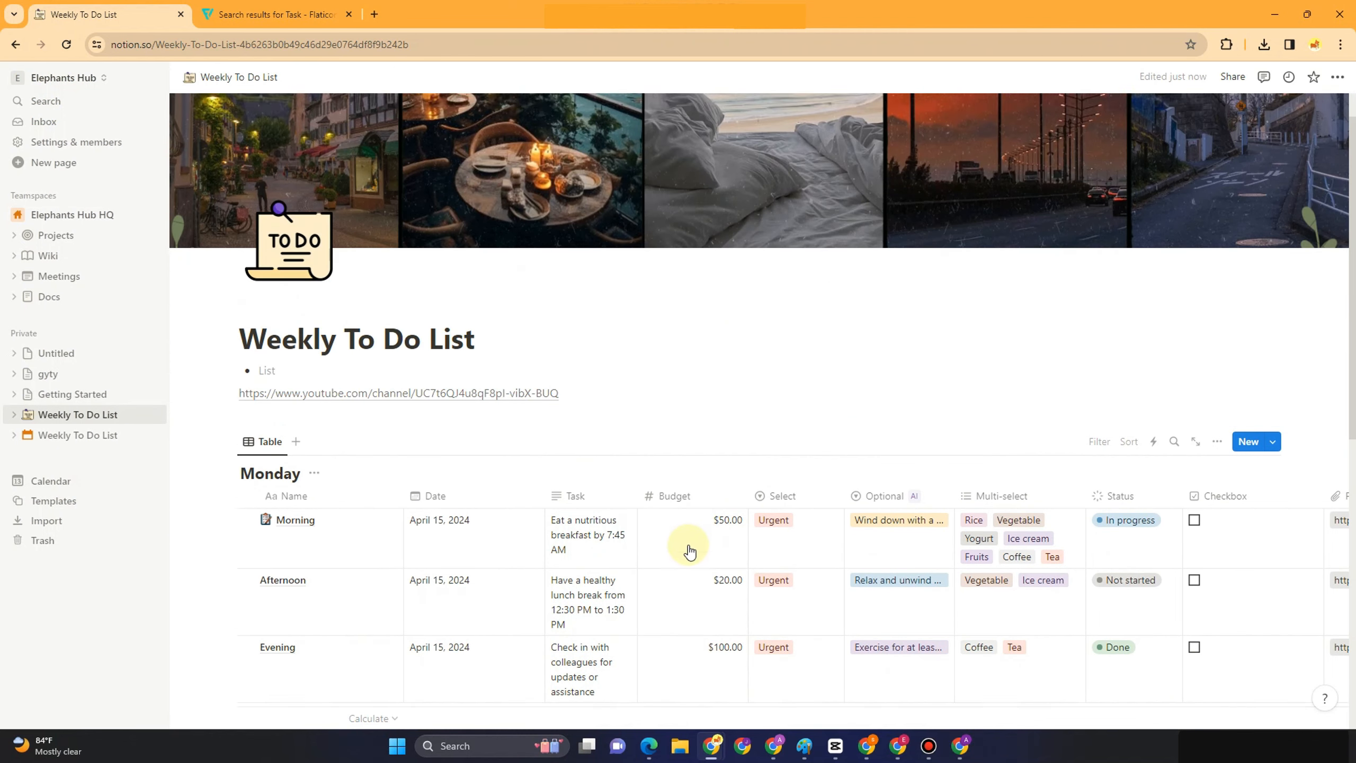
{"action": "scroll", "coordinate": [690, 551], "scroll_direction": "down", "scroll_amount": 8}
{"action": "left_click", "coordinate": [330, 586]}
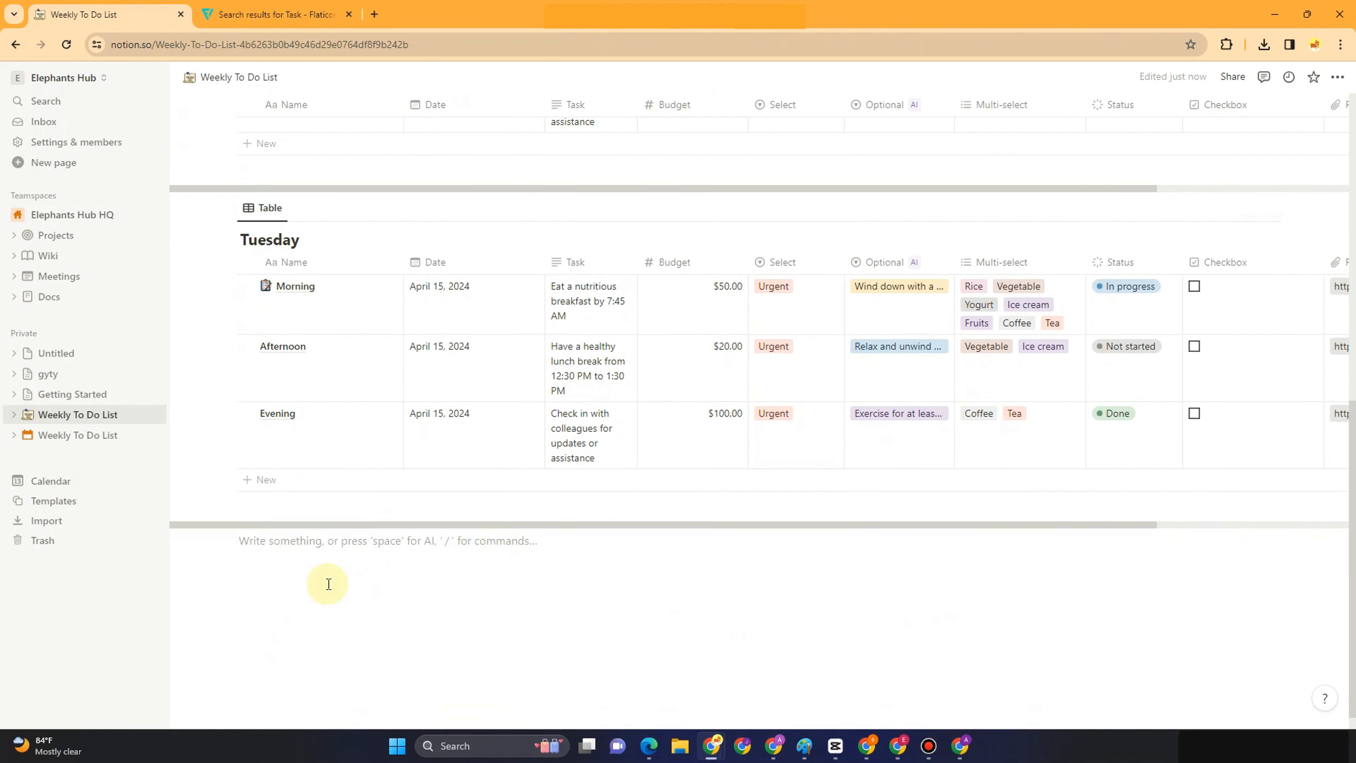
{"action": "key", "text": "ctrl+v"}
{"action": "key", "text": "ctrl+z"}
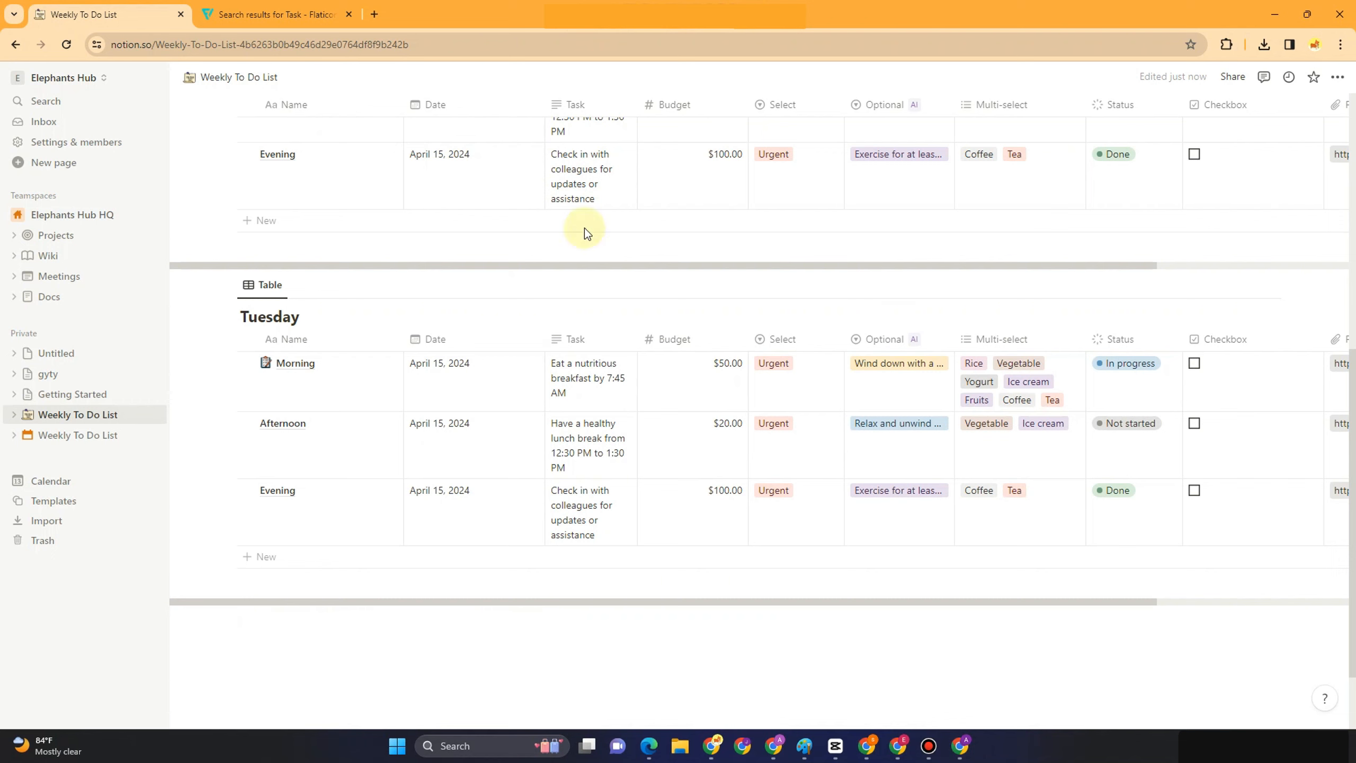
{"action": "scroll", "coordinate": [609, 354], "scroll_direction": "up", "scroll_amount": 8}
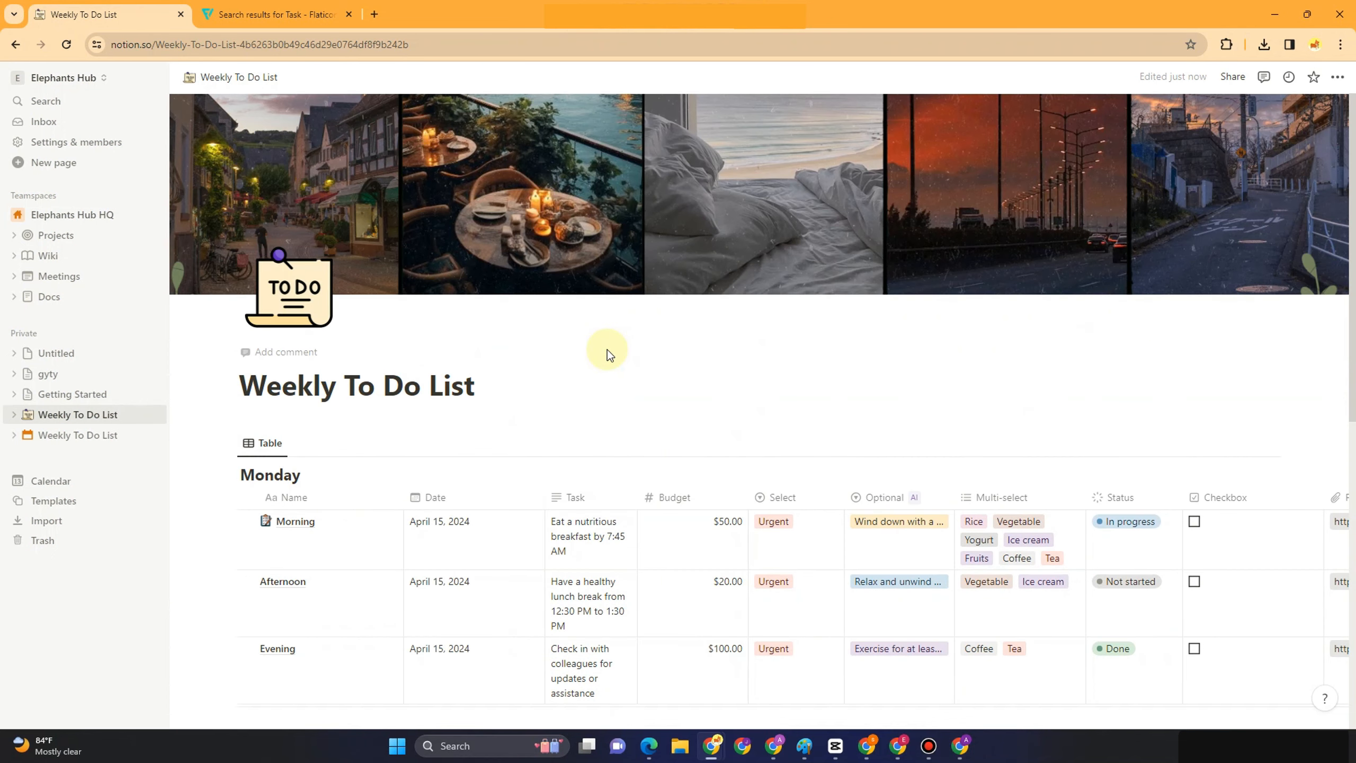
{"action": "scroll", "coordinate": [599, 411], "scroll_direction": "down", "scroll_amount": 3}
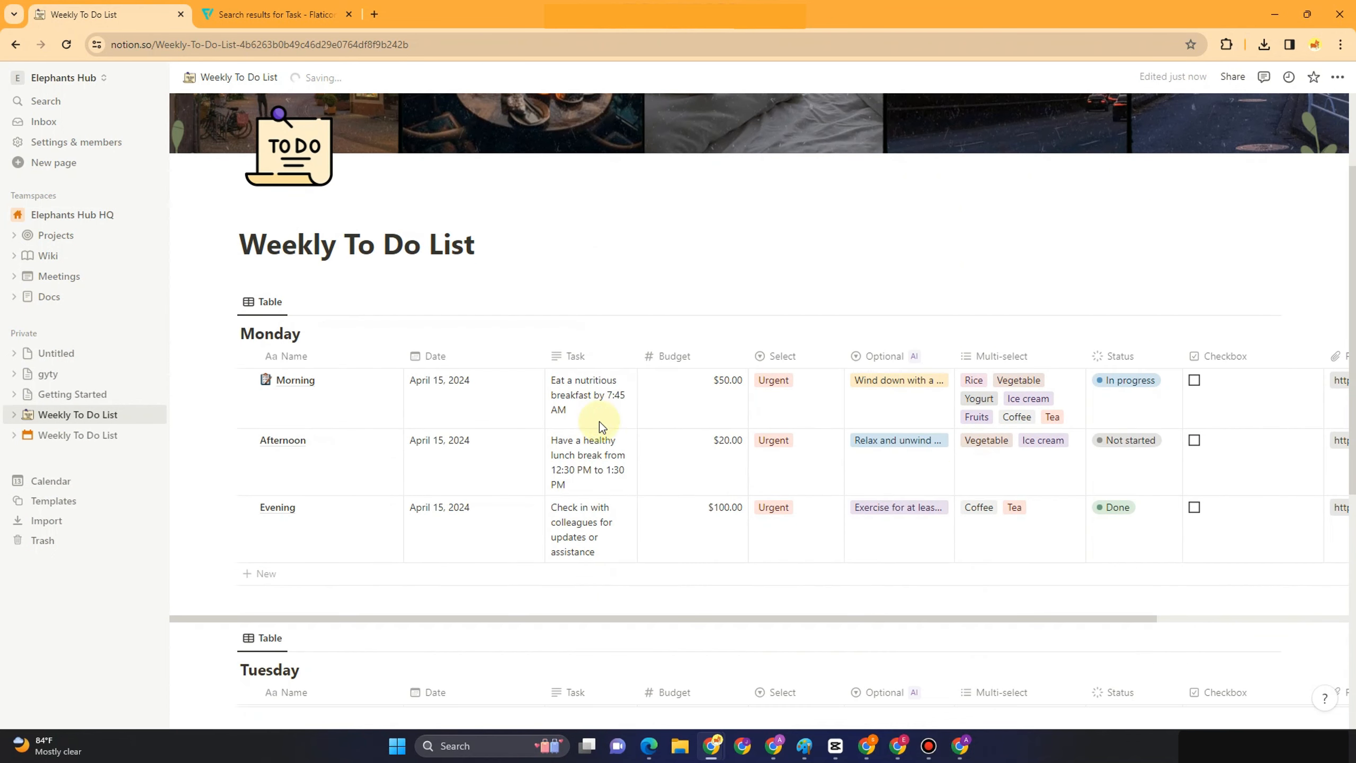
{"action": "scroll", "coordinate": [324, 500], "scroll_direction": "down", "scroll_amount": 8}
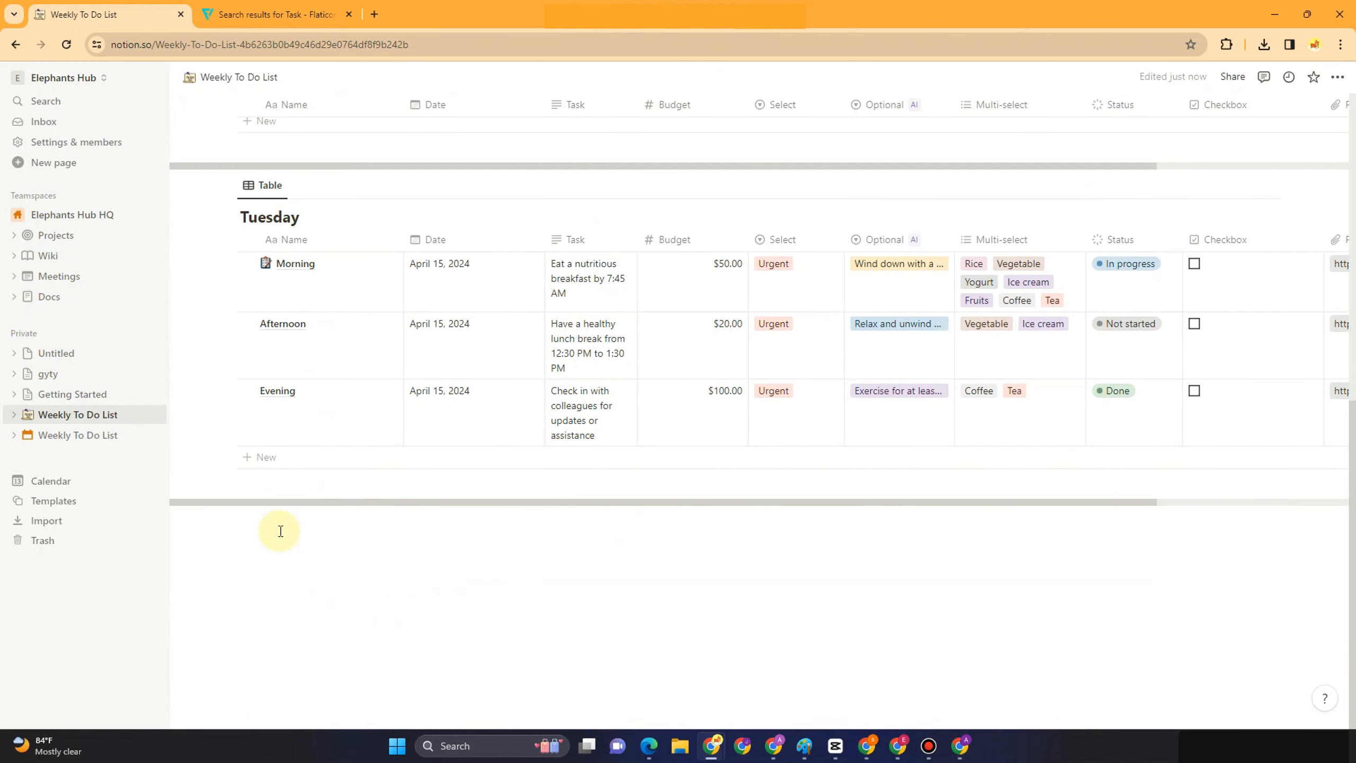
Add an untitled Calendar-view database showing April 2024 below the Tuesday table
{"action": "type", "text": "/"}
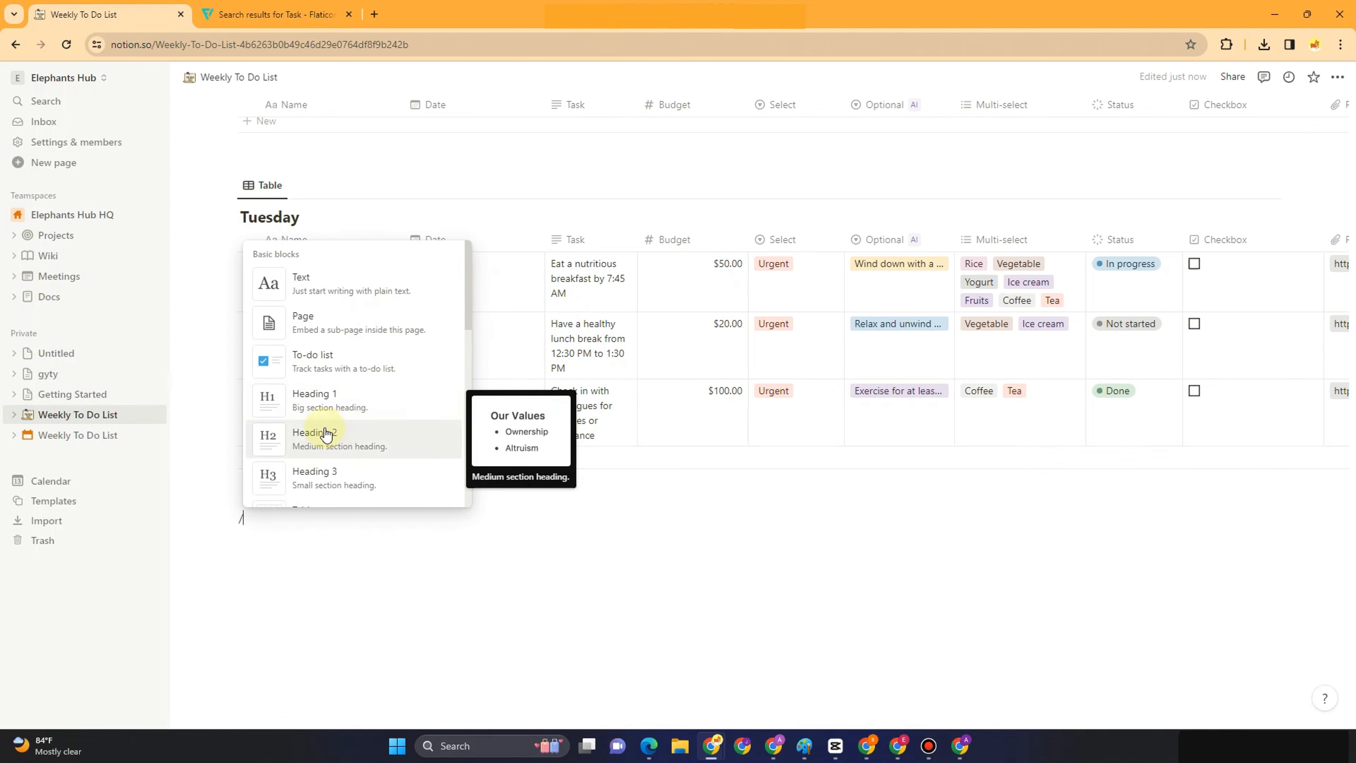
{"action": "scroll", "coordinate": [342, 427], "scroll_direction": "down", "scroll_amount": 4}
{"action": "scroll", "coordinate": [327, 425], "scroll_direction": "down", "scroll_amount": 5}
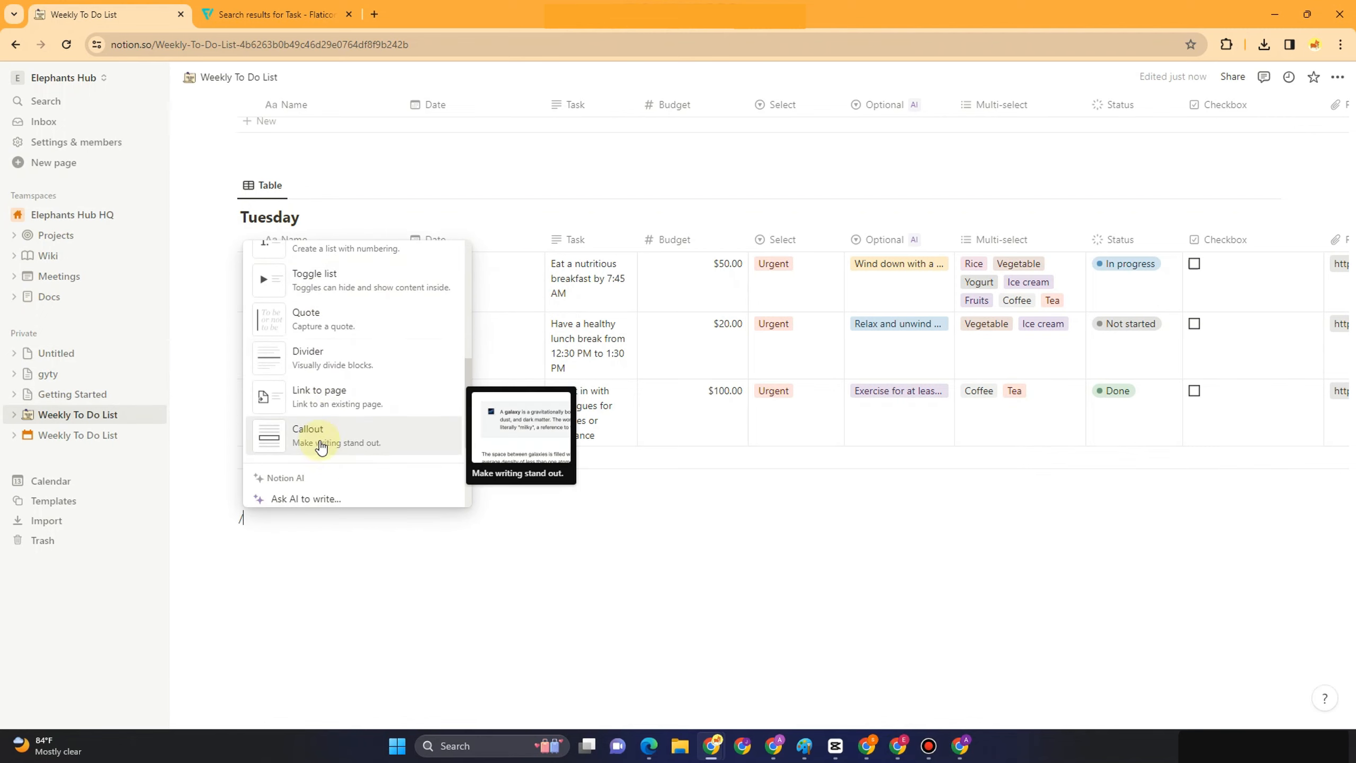
{"action": "scroll", "coordinate": [328, 458], "scroll_direction": "down", "scroll_amount": 6}
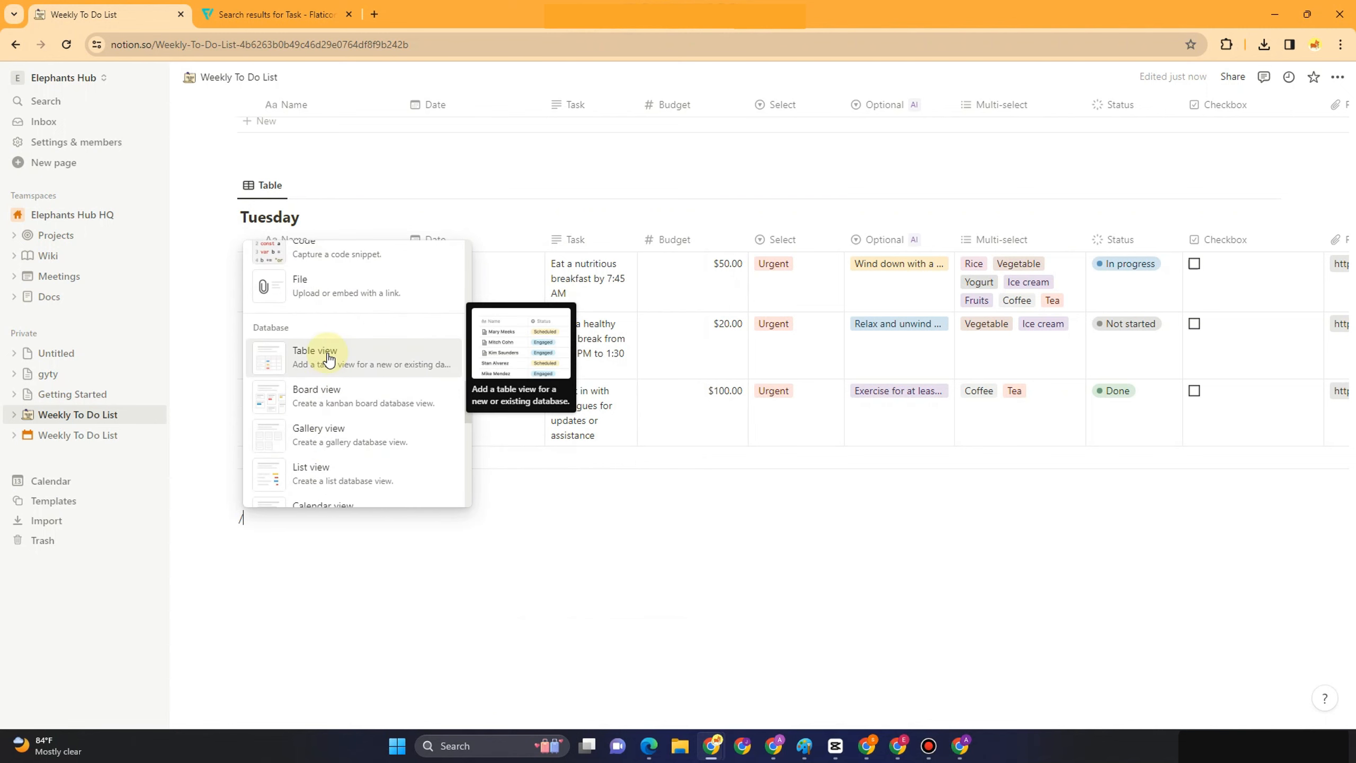
{"action": "scroll", "coordinate": [329, 444], "scroll_direction": "down", "scroll_amount": 3}
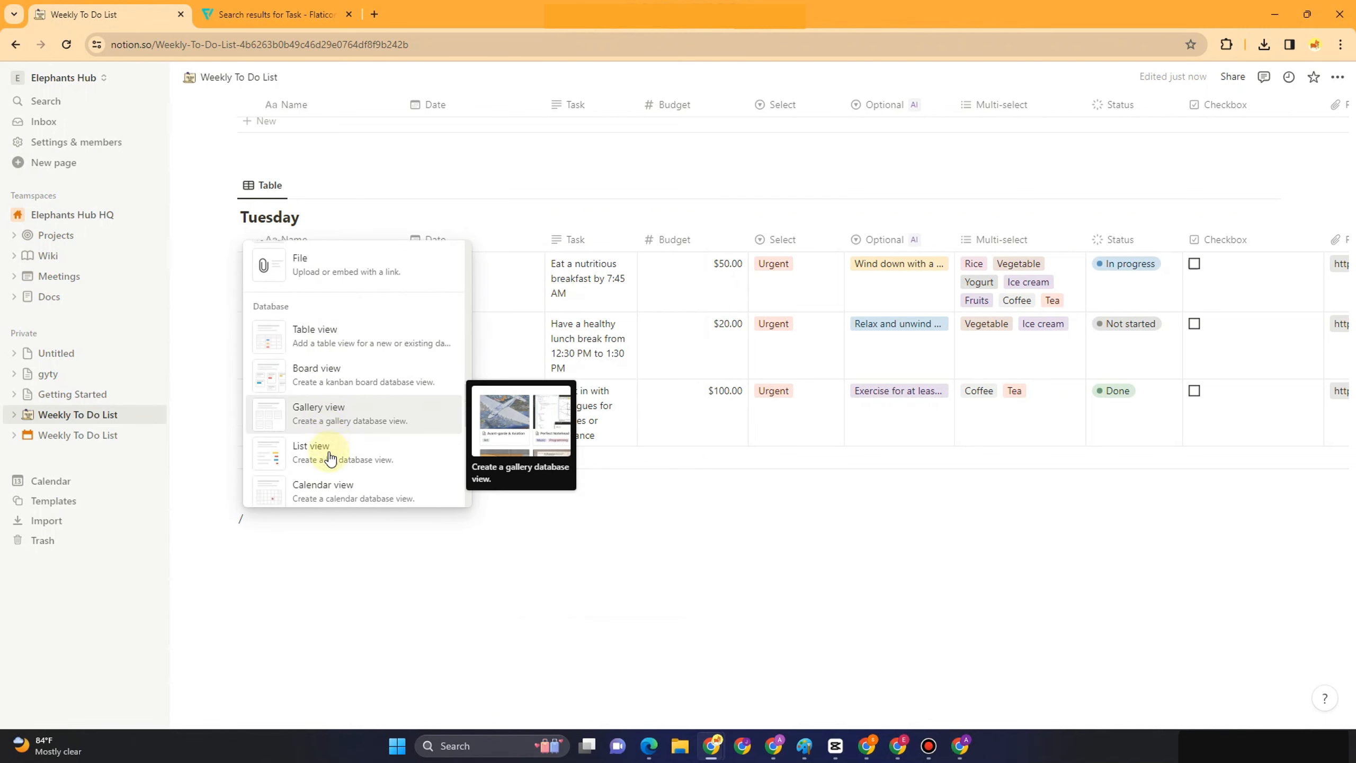
{"action": "left_click", "coordinate": [331, 379]}
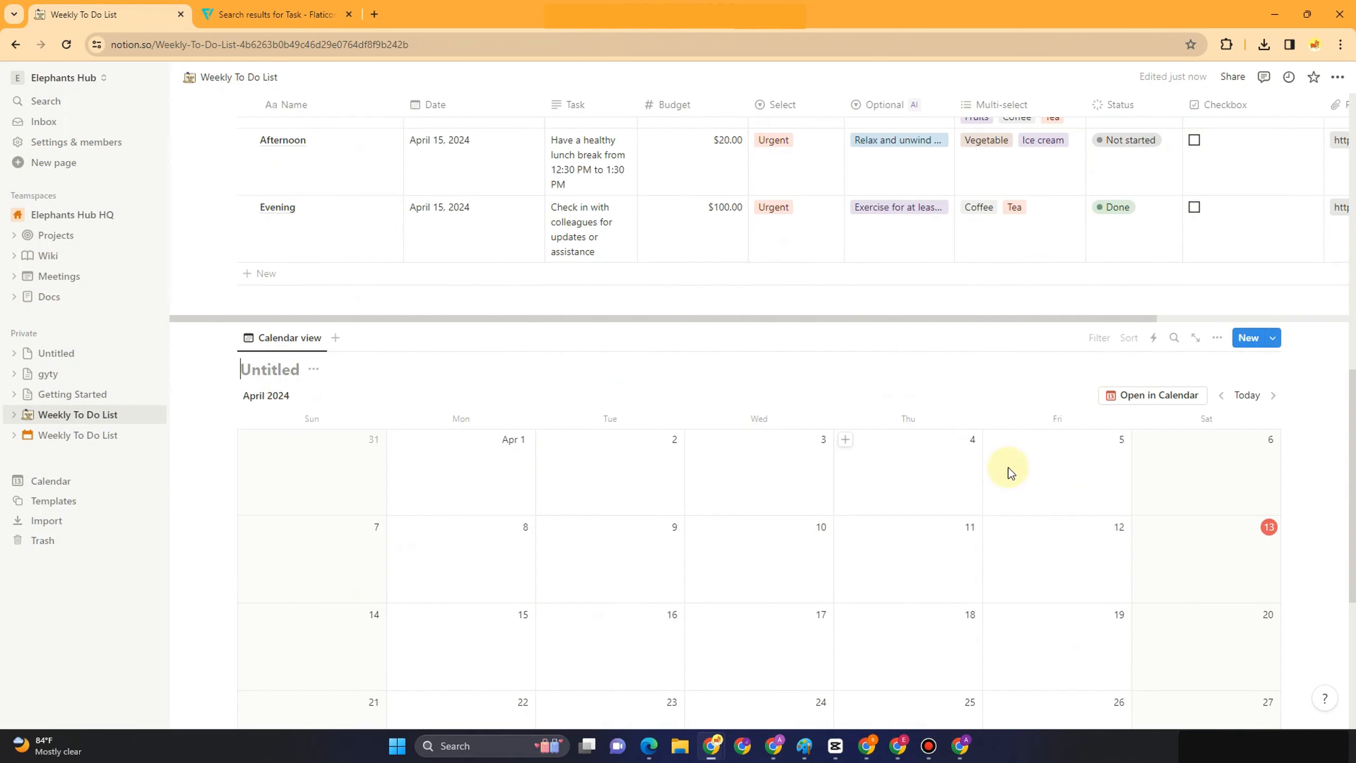
{"action": "scroll", "coordinate": [781, 502], "scroll_direction": "down", "scroll_amount": 5}
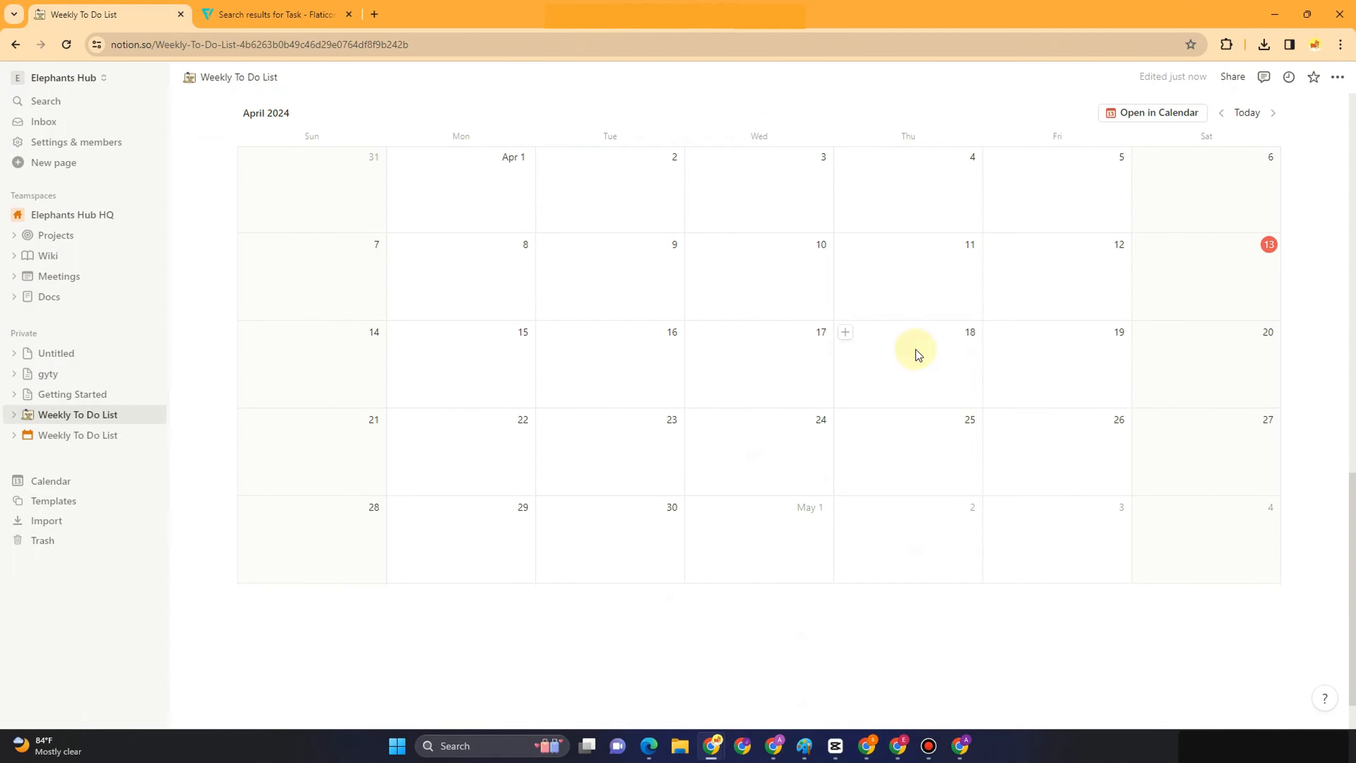
Create a Meeting calendar entry on April 18, 2024 and begin choosing its page icon
{"action": "left_click", "coordinate": [843, 334]}
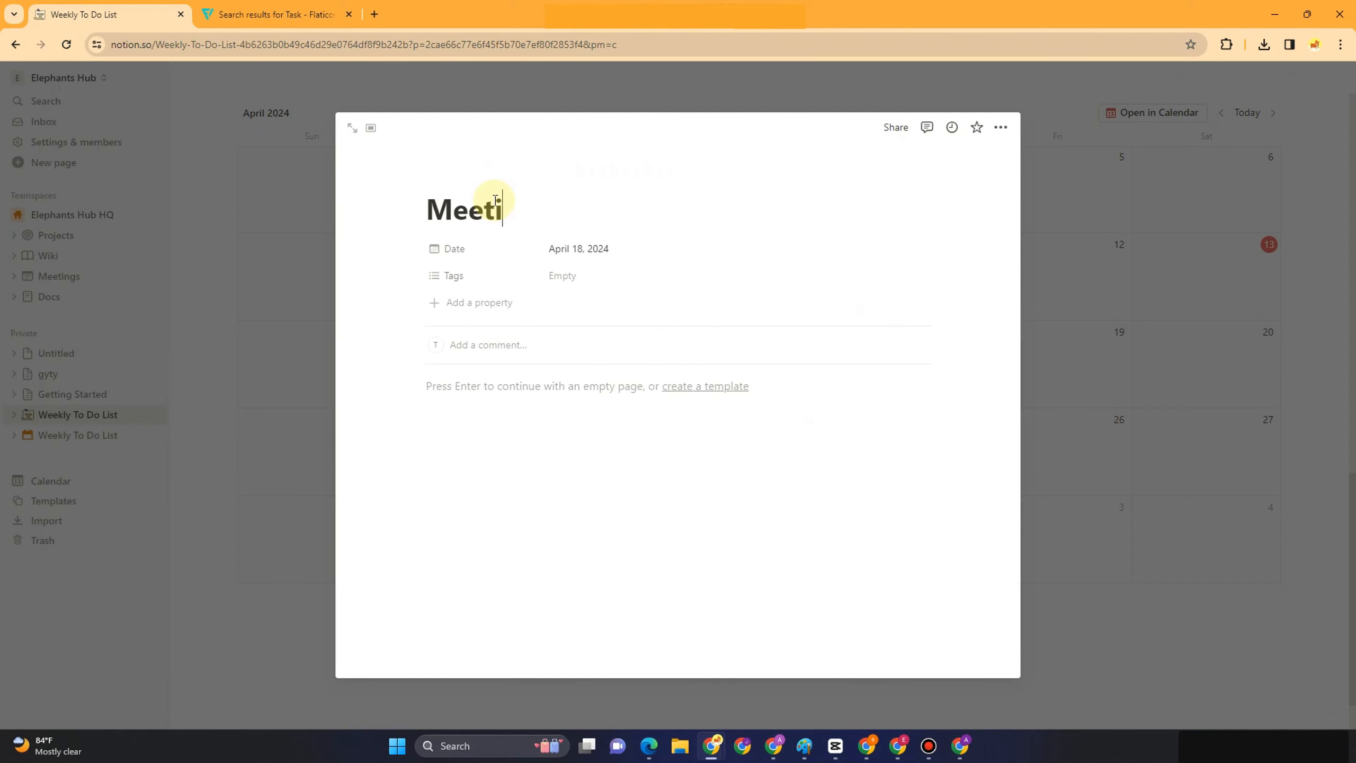
{"action": "left_click", "coordinate": [435, 176]}
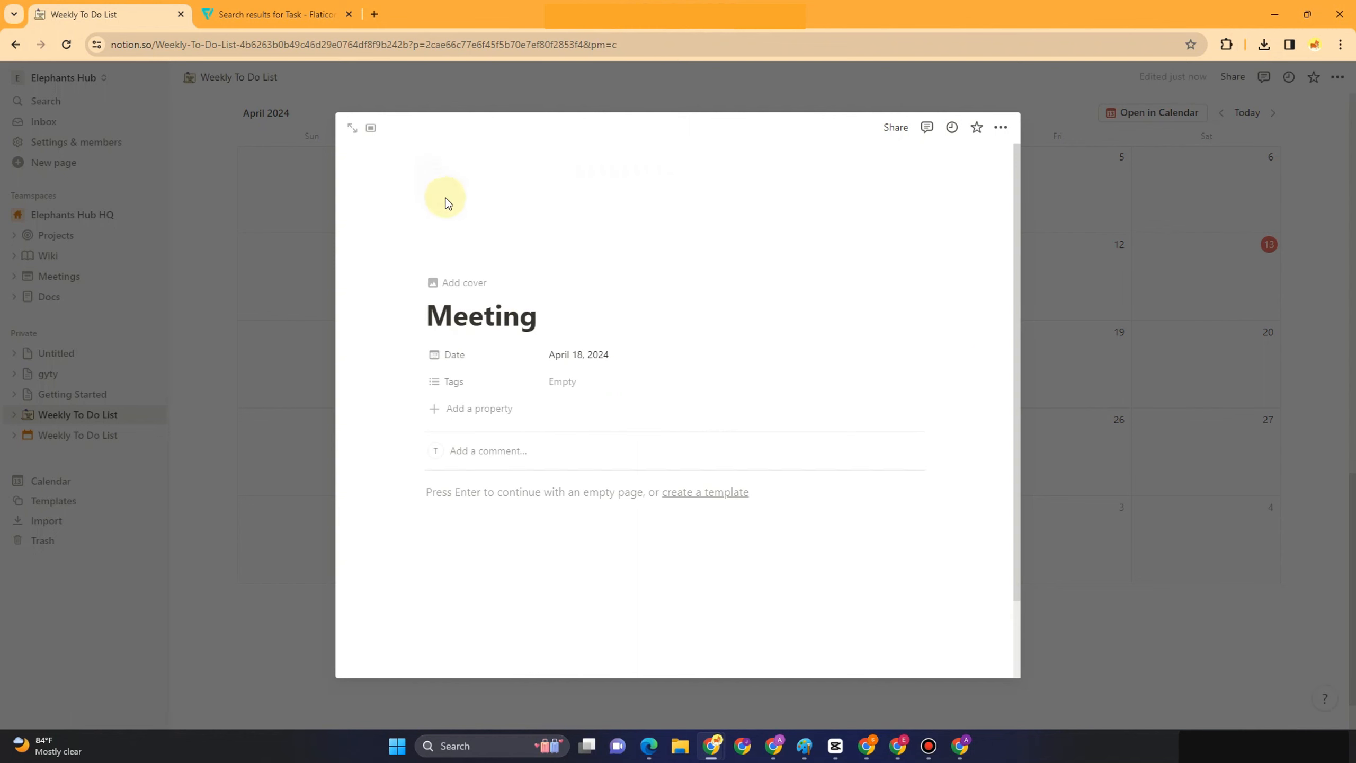
{"action": "left_click", "coordinate": [453, 235]}
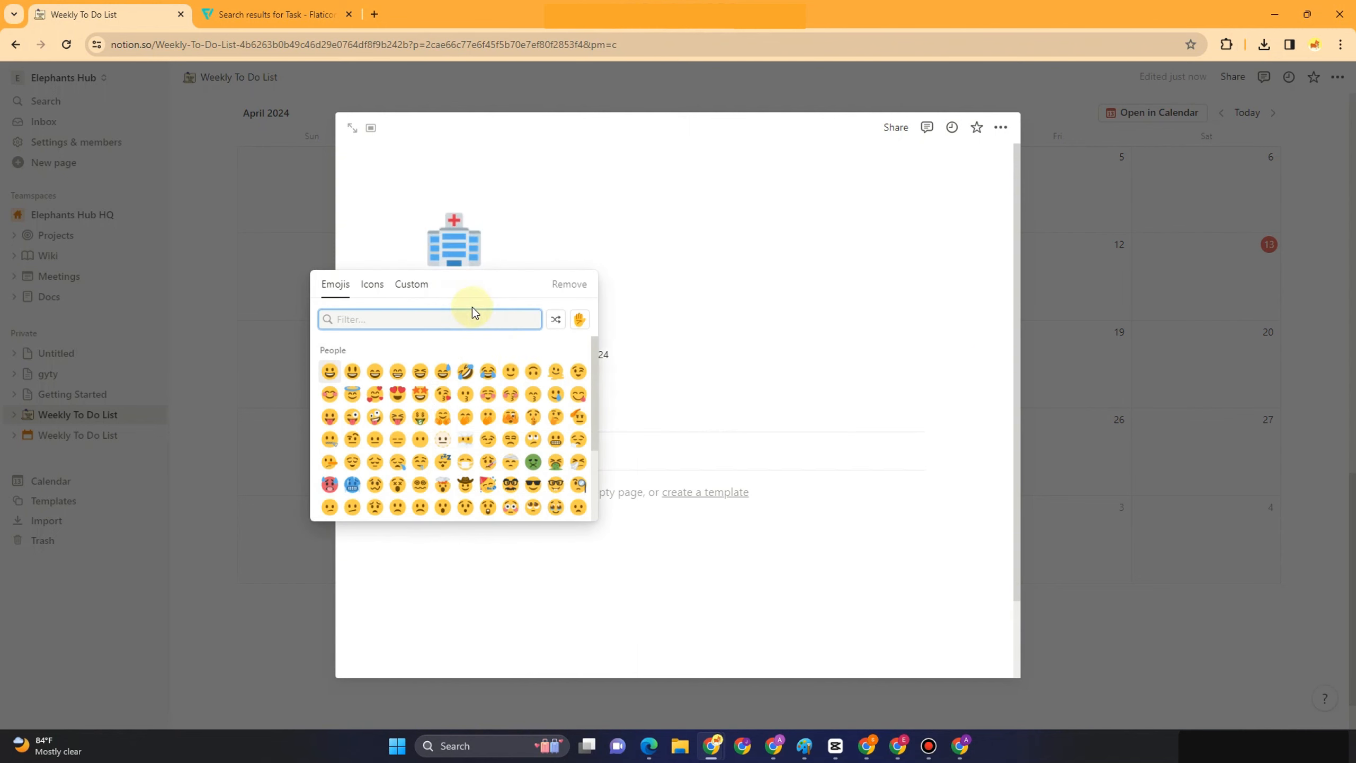
{"action": "left_click", "coordinate": [372, 283]}
Give the Meeting page the gold 'meet' icon and add a cover
{"action": "left_click", "coordinate": [405, 318]}
{"action": "type", "text": "e"}
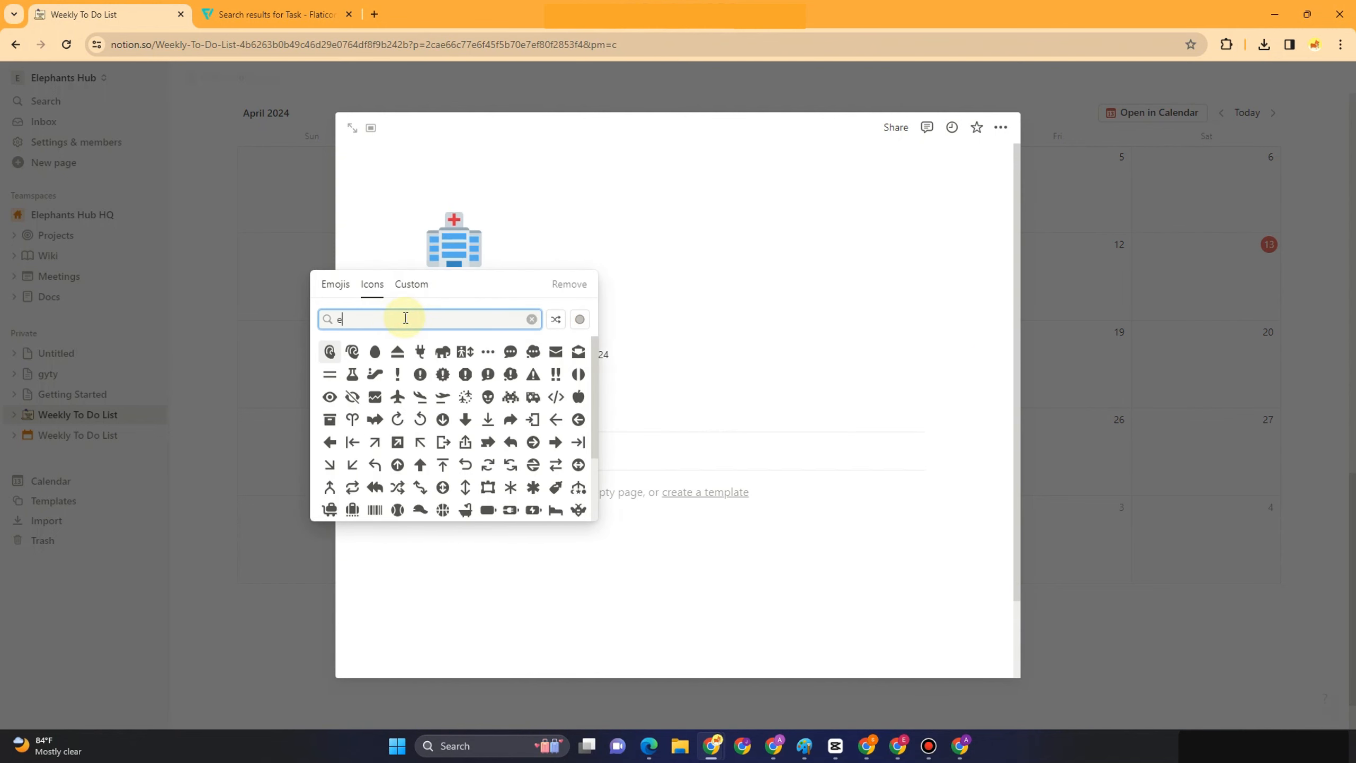
{"action": "key", "text": "BackSpace"}
{"action": "type", "text": "mr"}
{"action": "key", "text": "BackSpace"}
{"action": "key", "text": "BackSpace"}
{"action": "type", "text": "meet"}
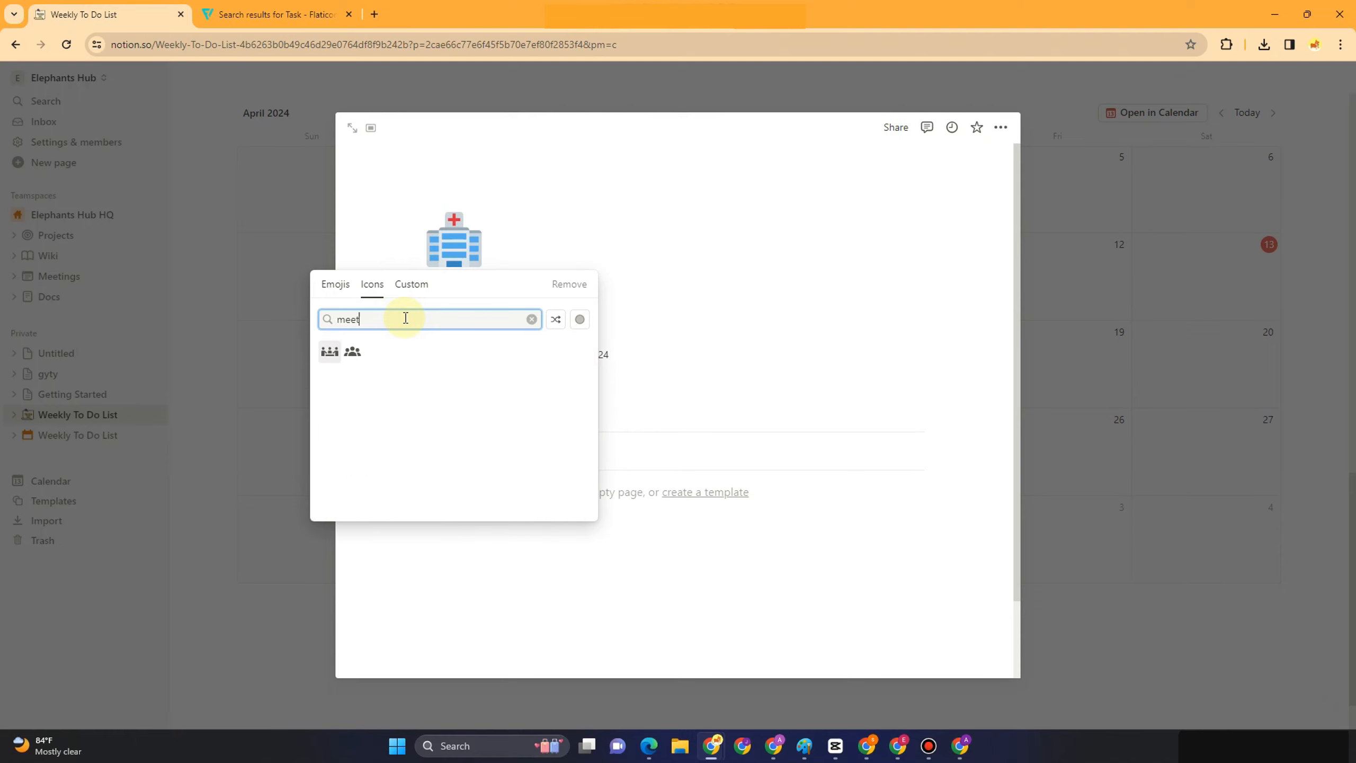
{"action": "left_click", "coordinate": [329, 351]}
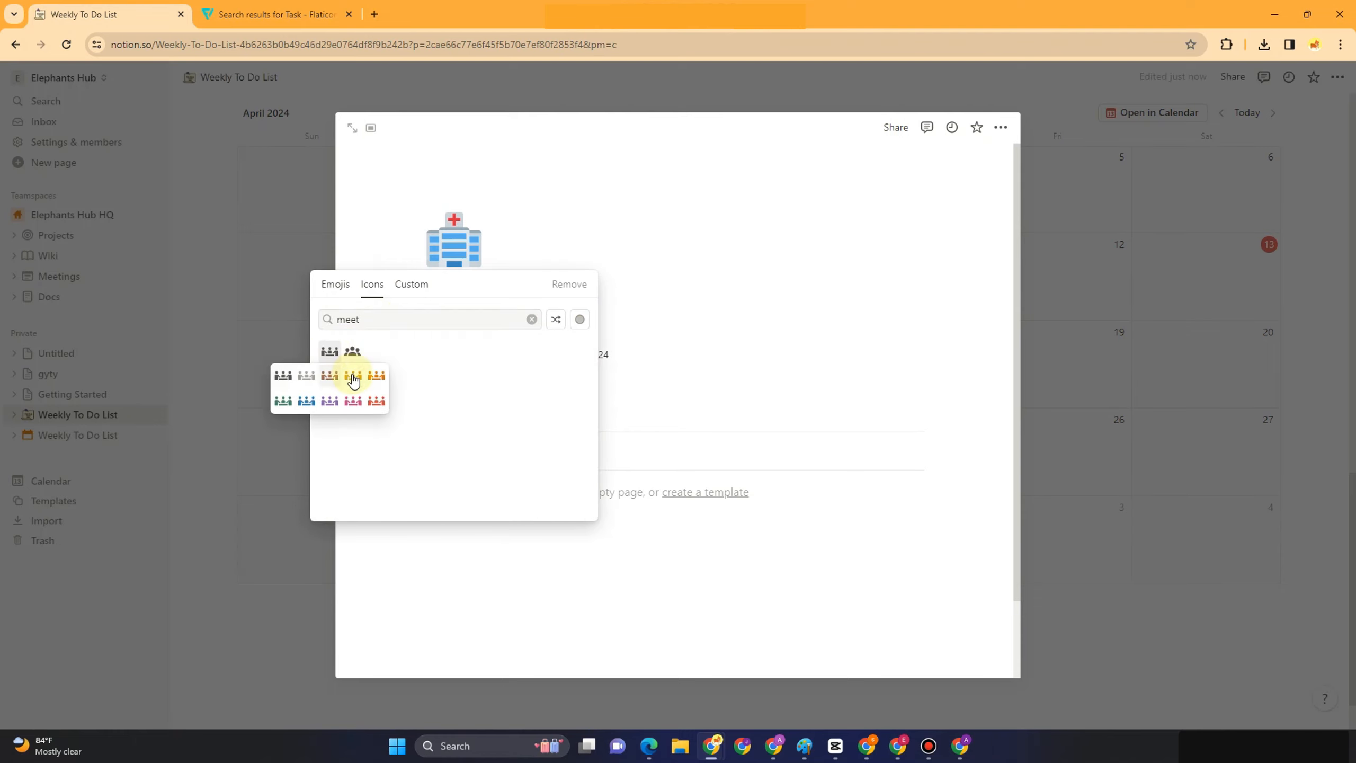
{"action": "left_click", "coordinate": [351, 375]}
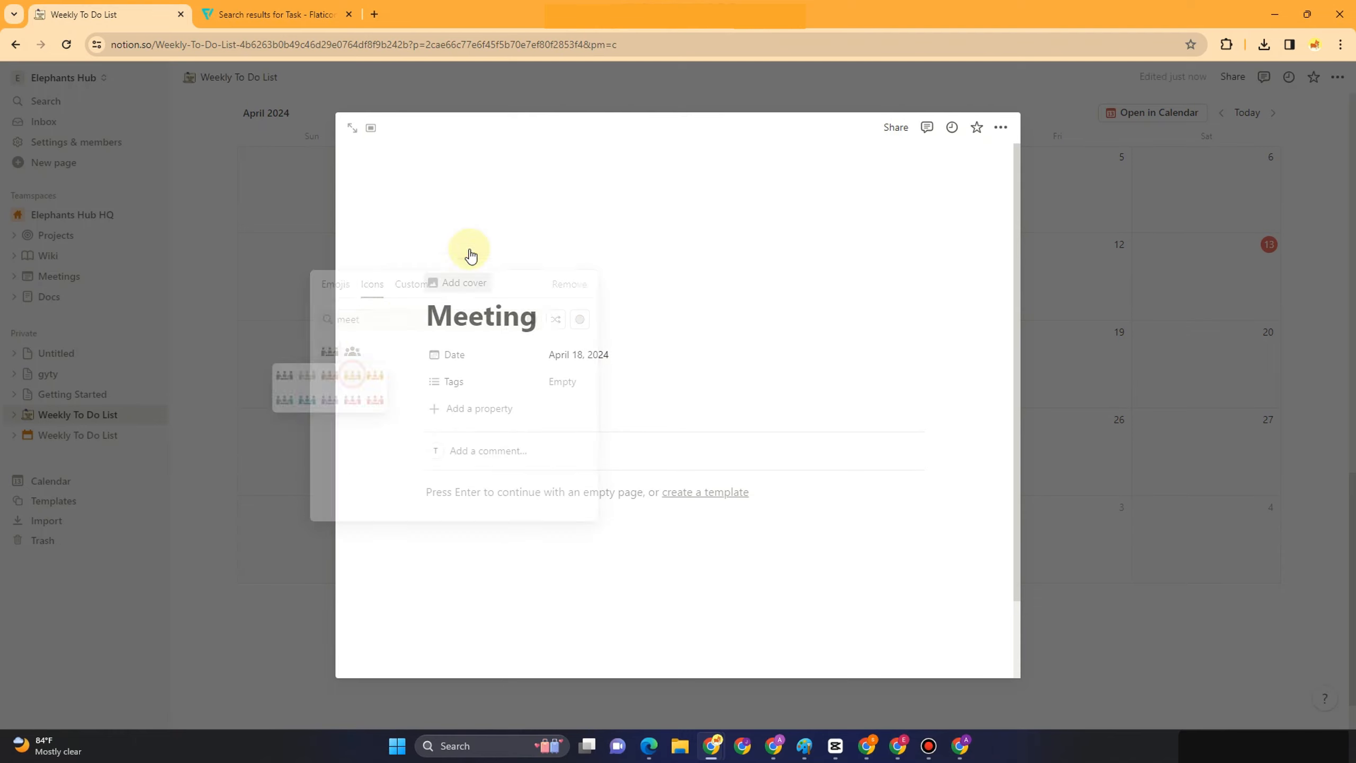
{"action": "left_click", "coordinate": [463, 286]}
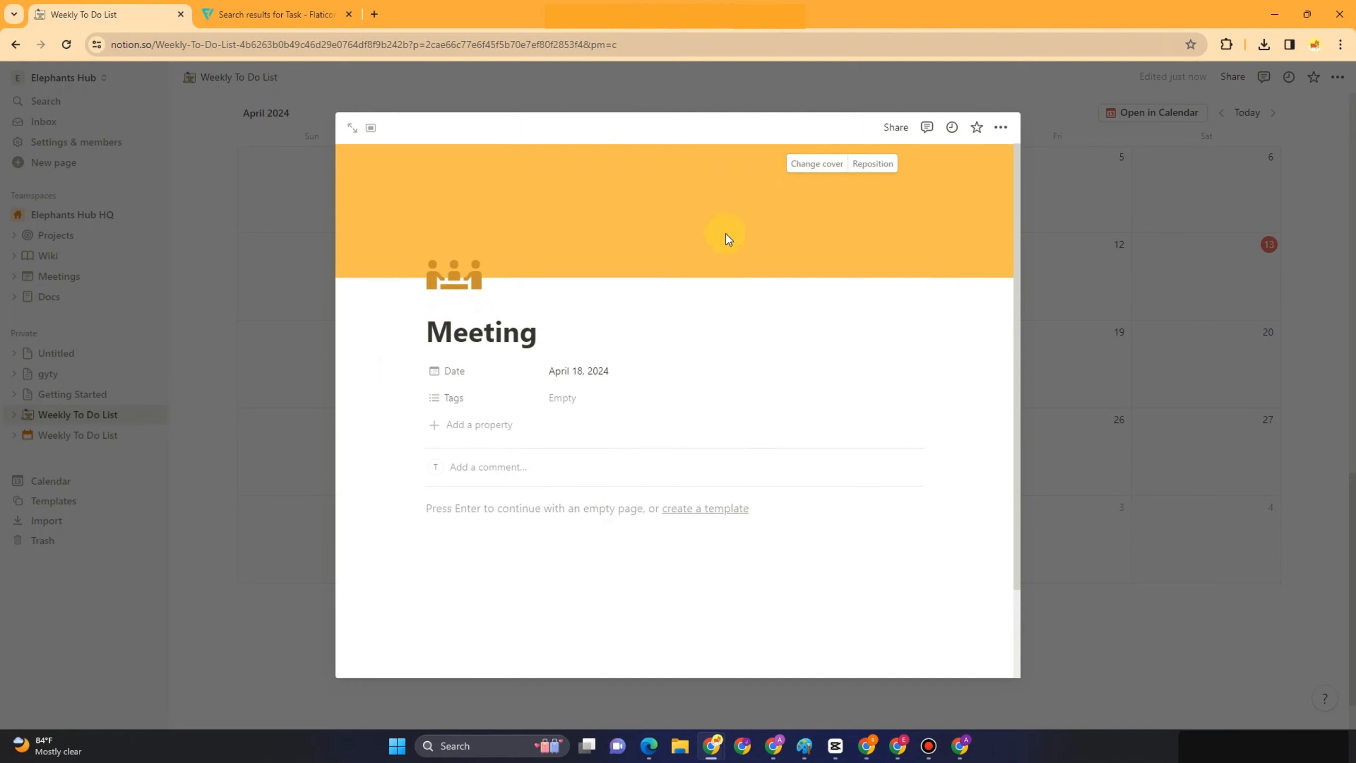
Rename the entry's Tags property to Task
{"action": "left_click", "coordinate": [477, 398]}
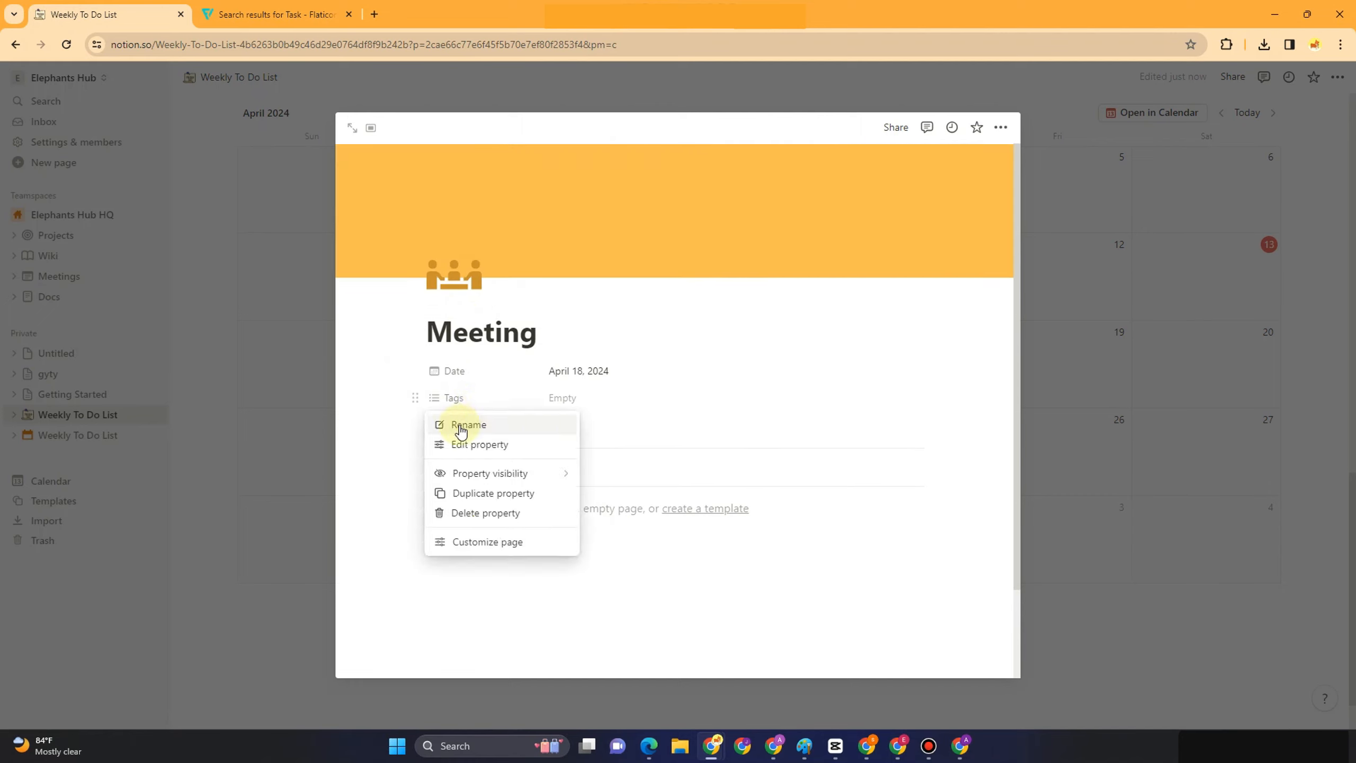
{"action": "left_click", "coordinate": [488, 445]}
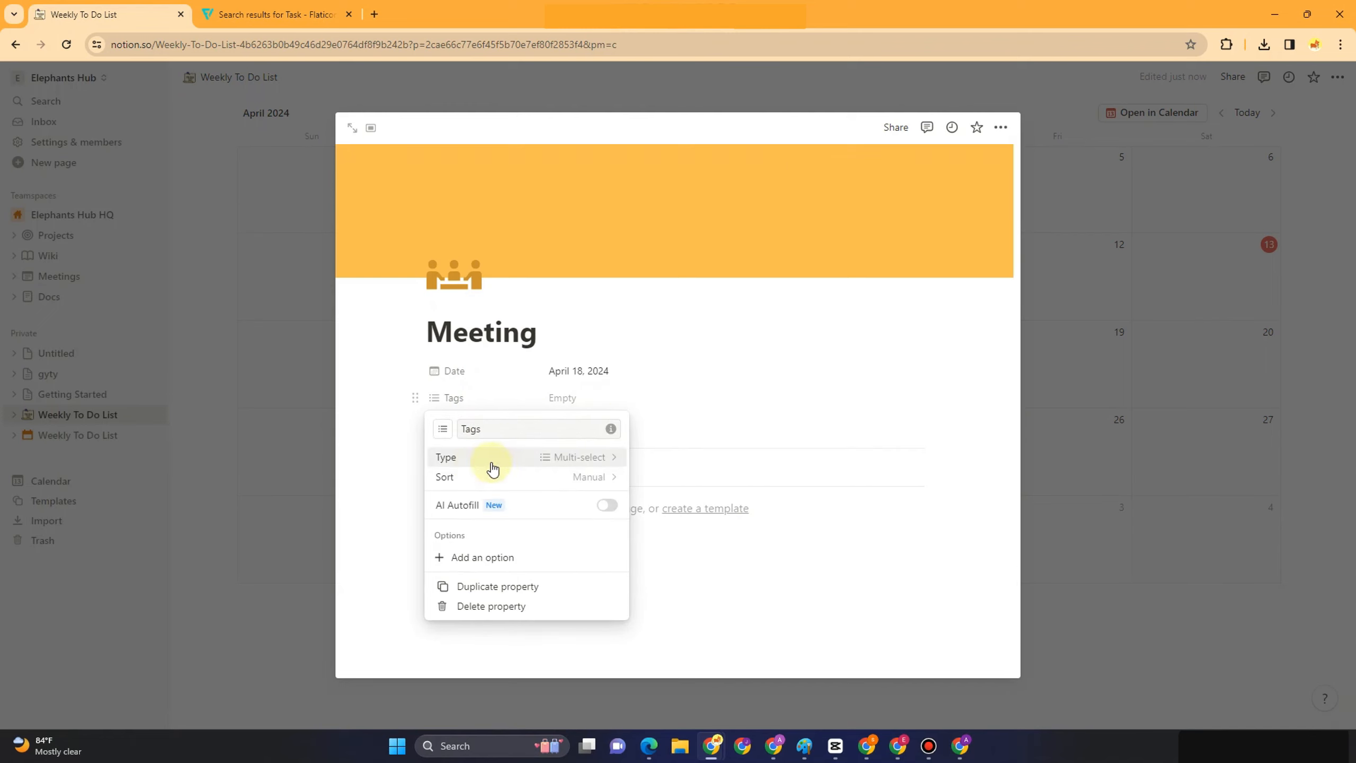
{"action": "double_click", "coordinate": [501, 431]}
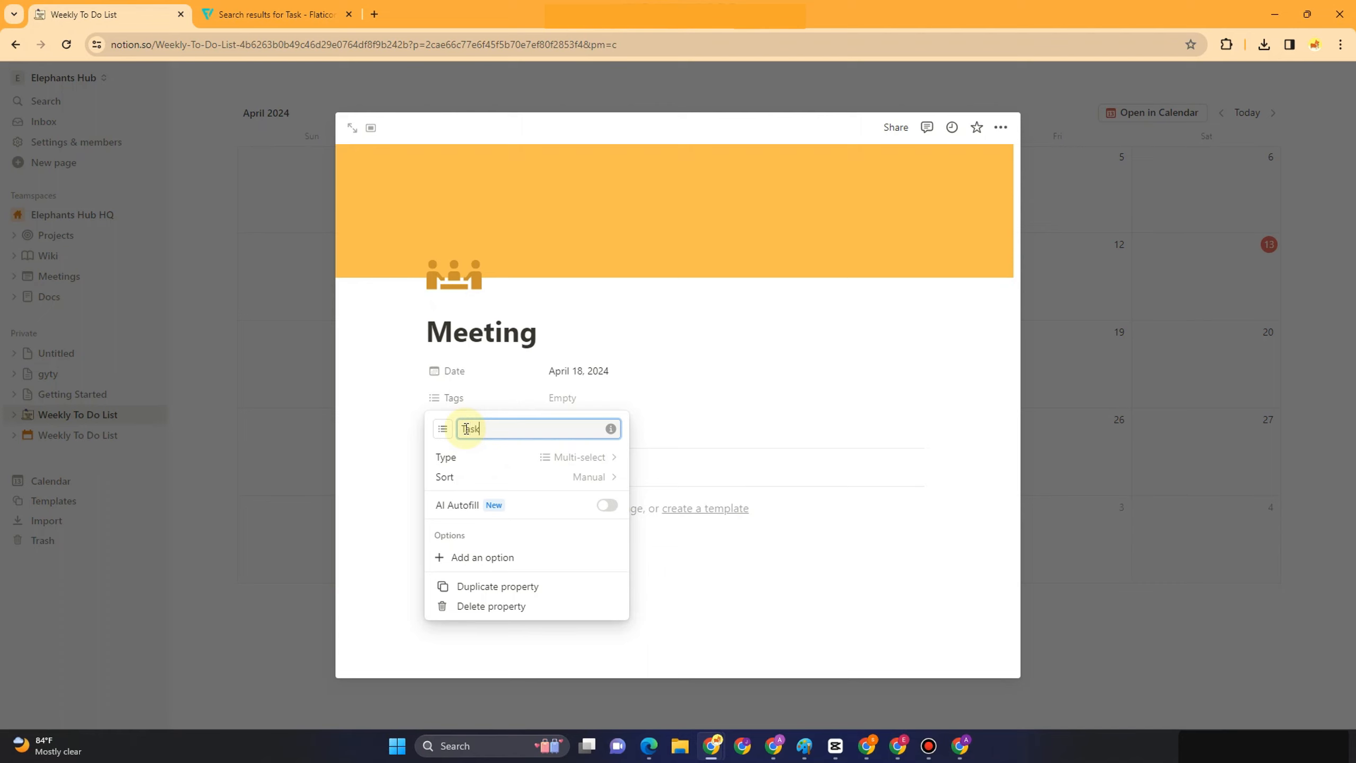
{"action": "left_click", "coordinate": [757, 373]}
Tag the Task property with Urgent, Not and Next time, and start a new property
{"action": "left_click", "coordinate": [555, 407]}
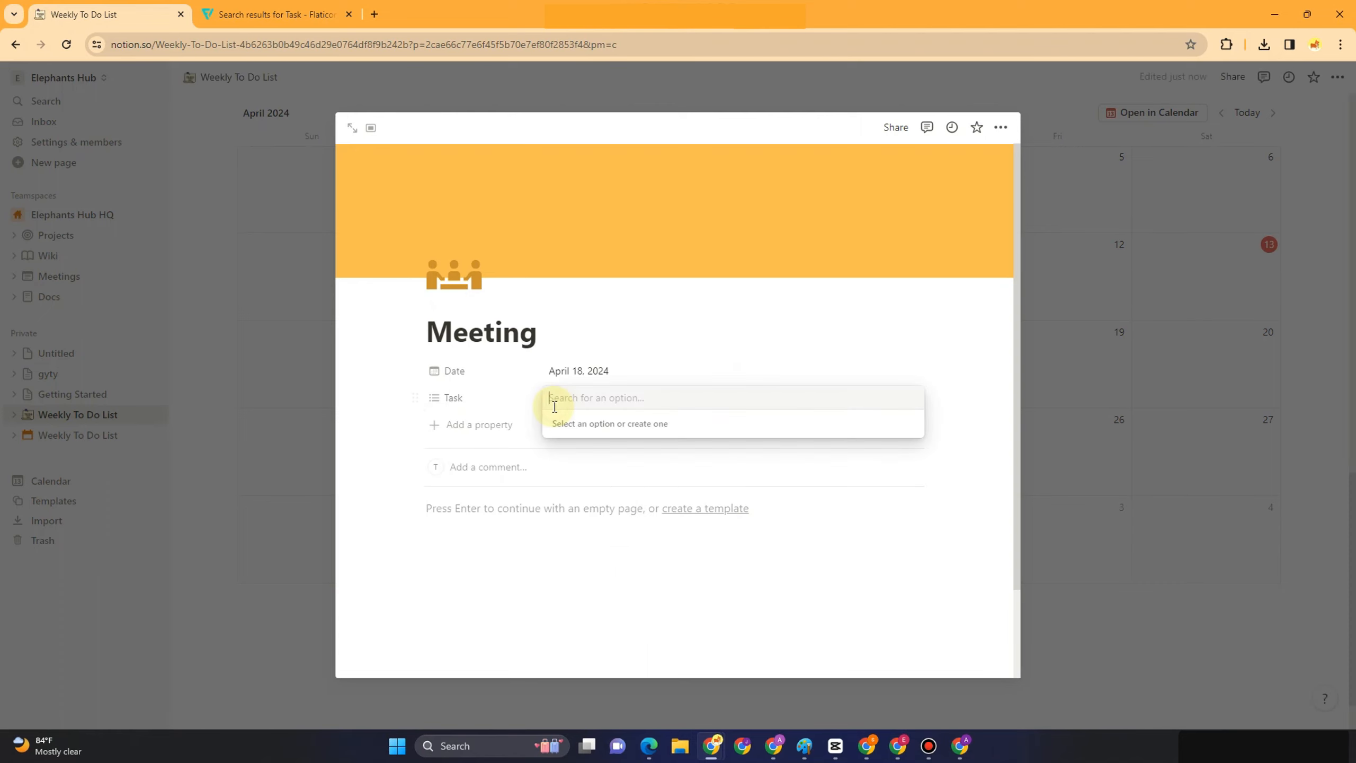
{"action": "type", "text": "Urgent"}
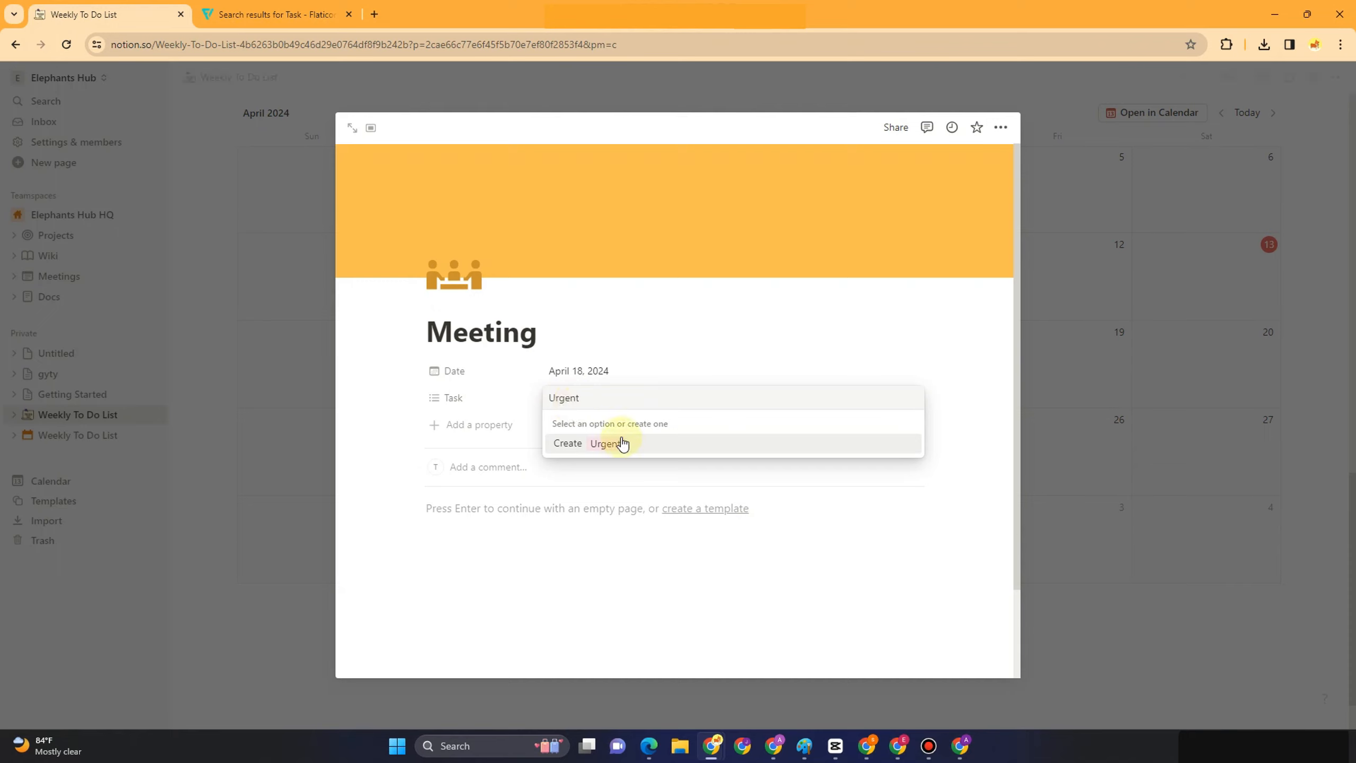
{"action": "left_click", "coordinate": [621, 443]}
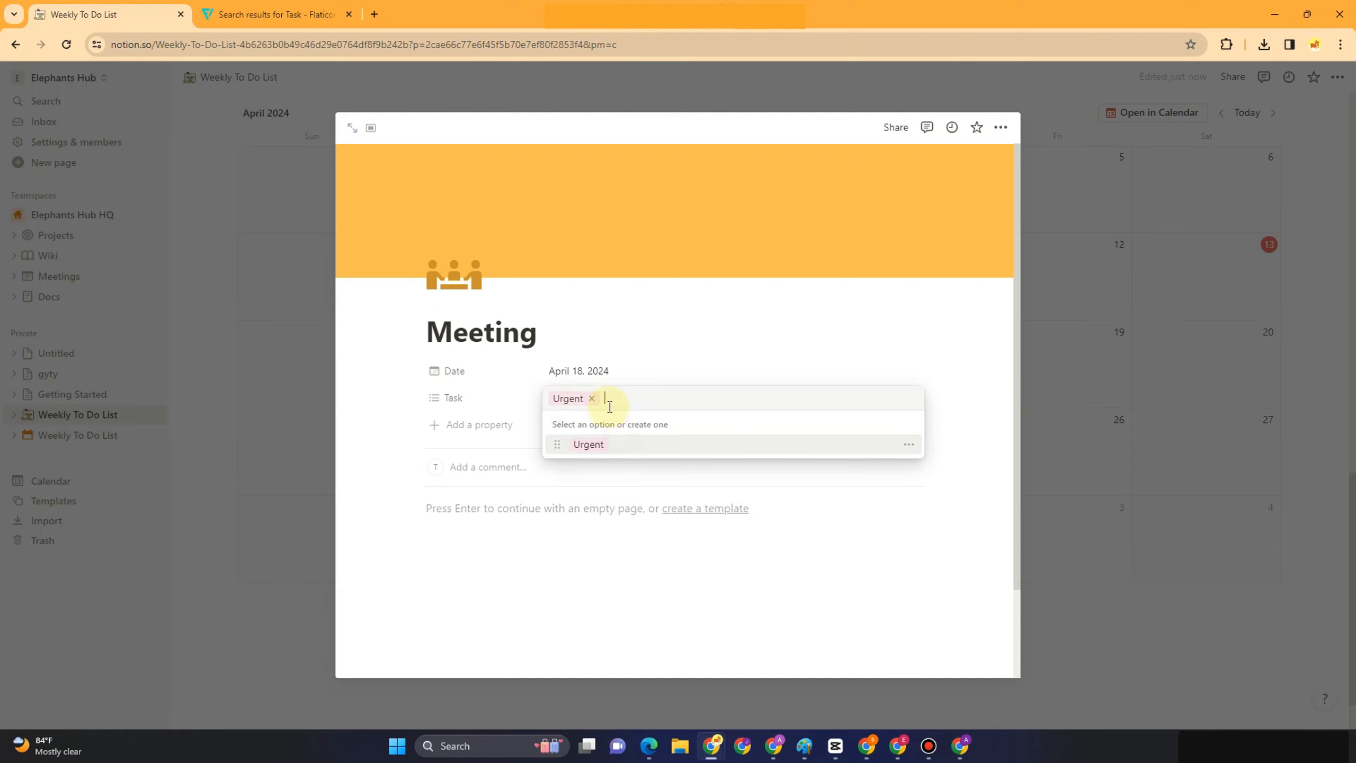
{"action": "type", "text": "Not"}
{"action": "key", "text": "Return"}
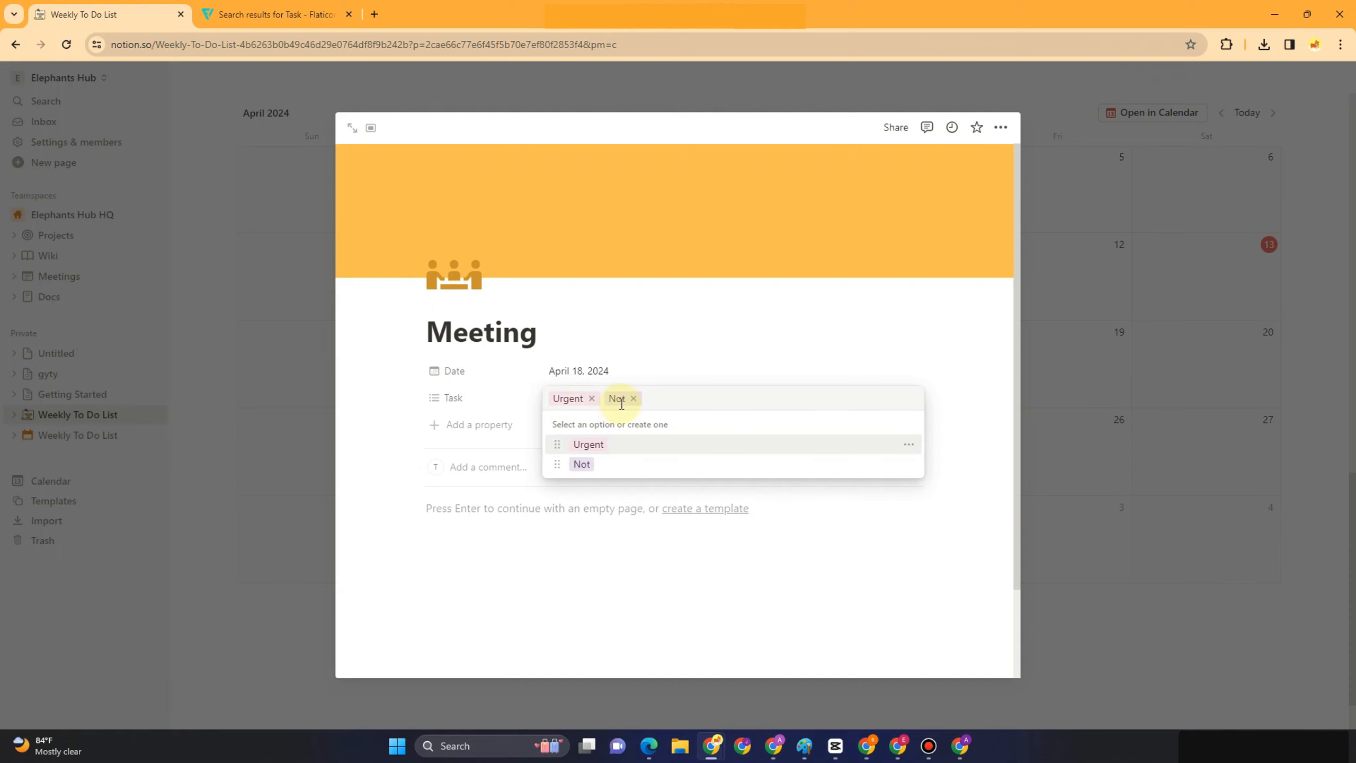
{"action": "type", "text": "Next time"}
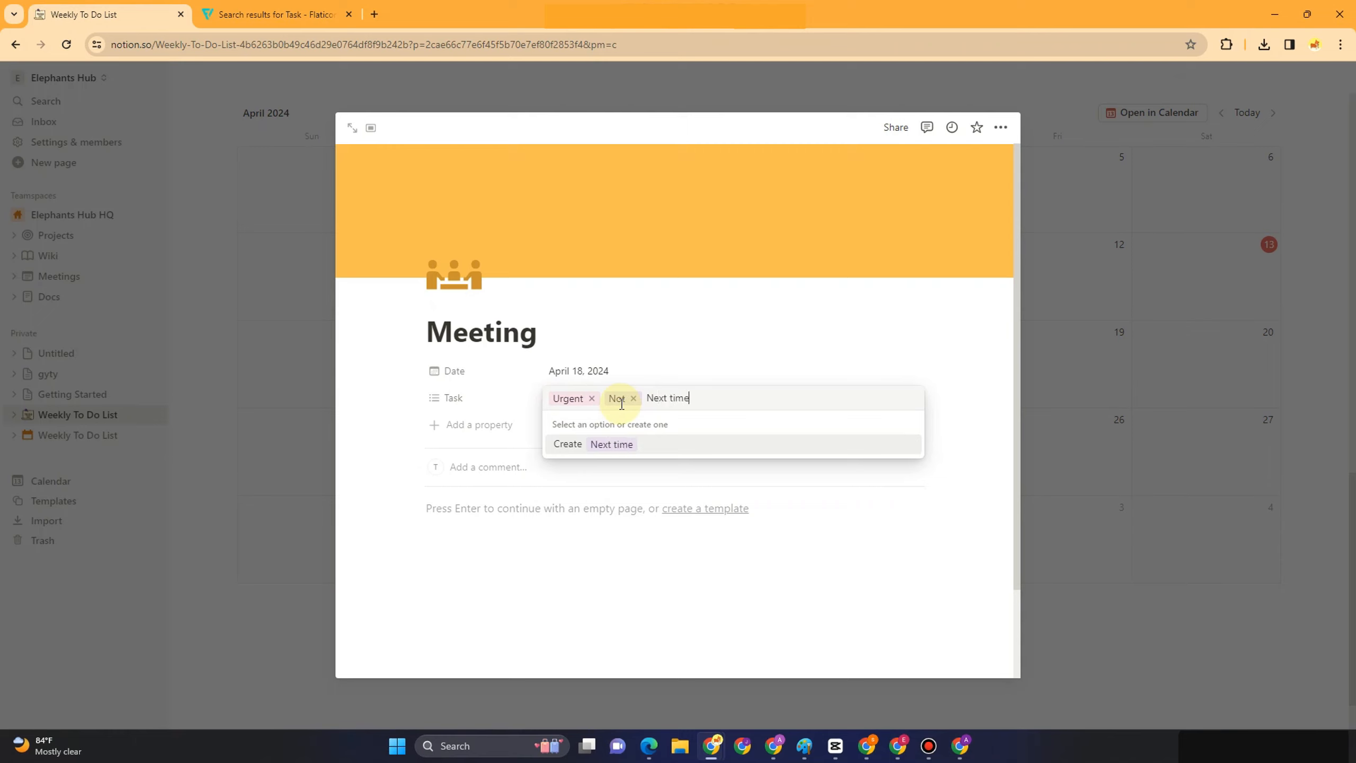
{"action": "key", "text": "Return"}
{"action": "left_click", "coordinate": [648, 323]}
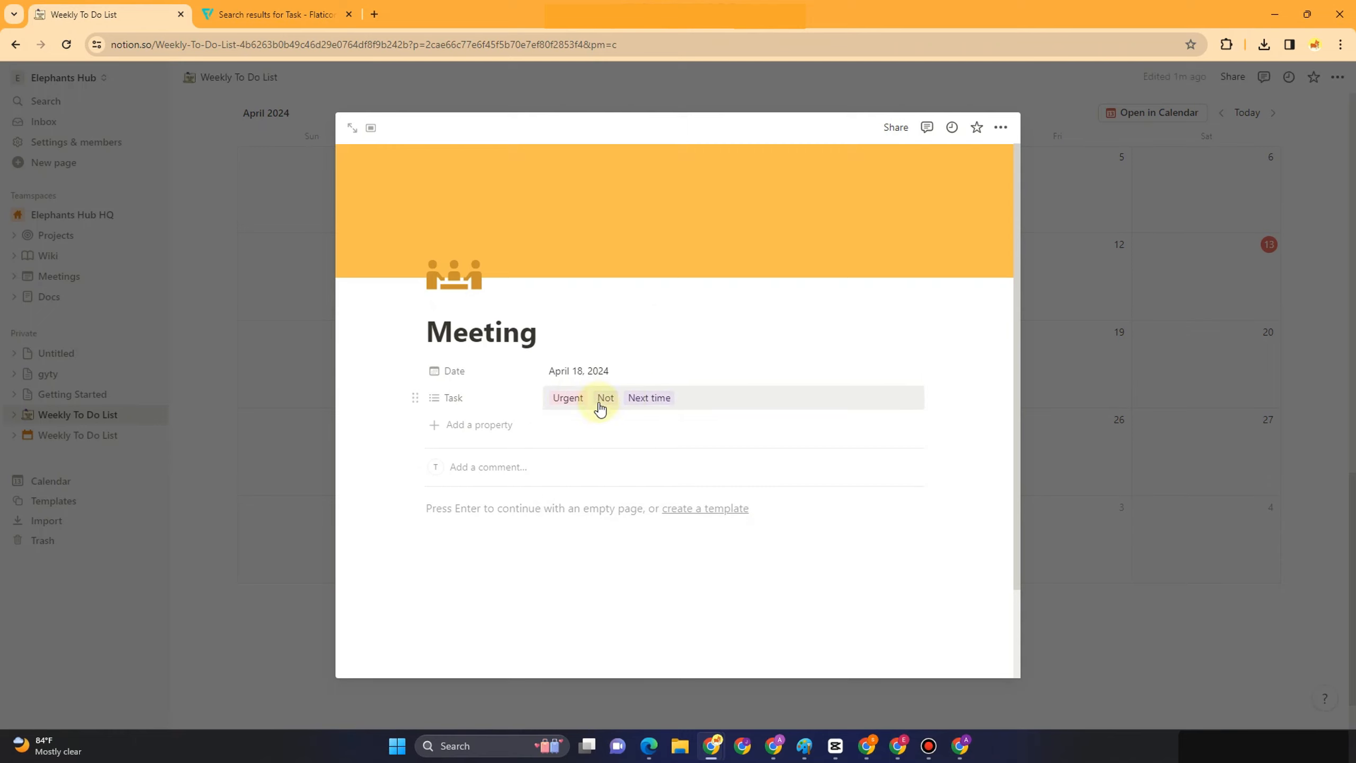
{"action": "left_click", "coordinate": [452, 425]}
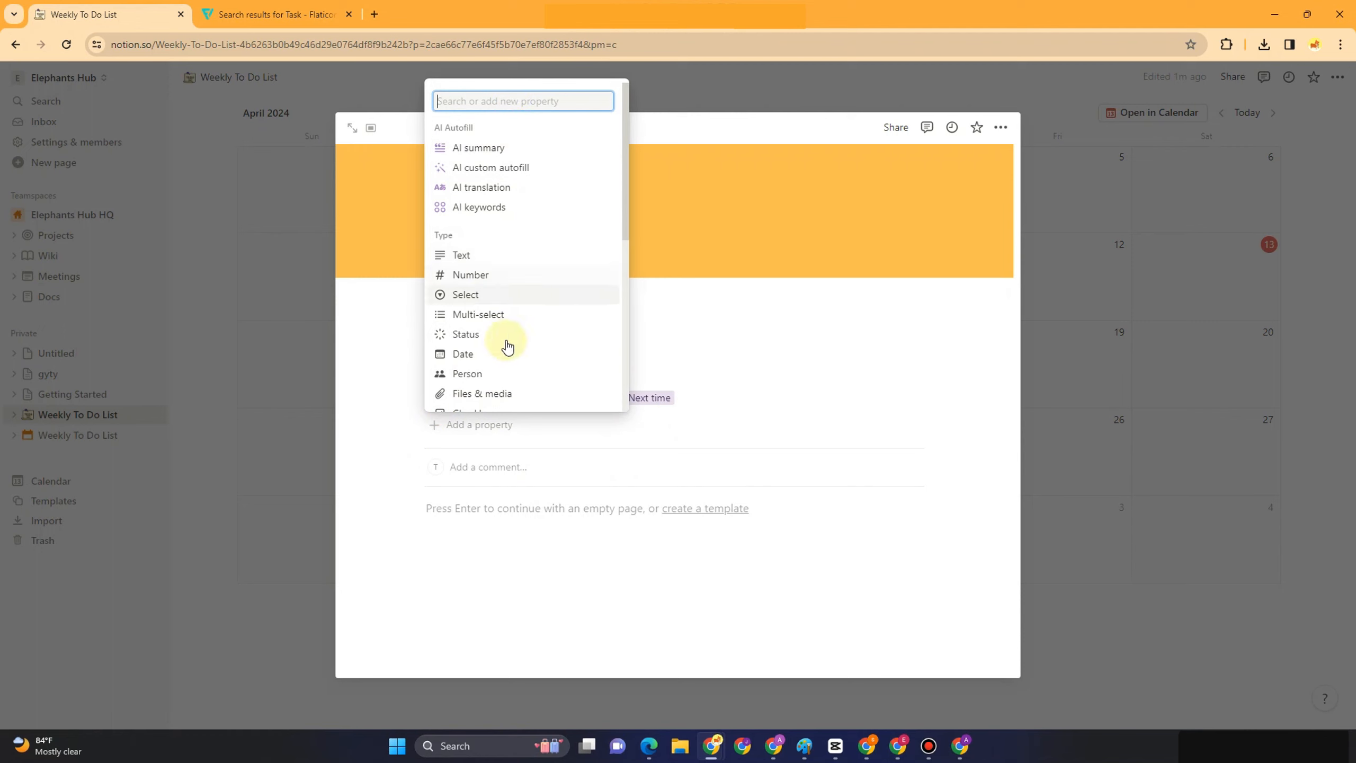
Add a Person property to the Meeting entry
{"action": "left_click", "coordinate": [499, 374]}
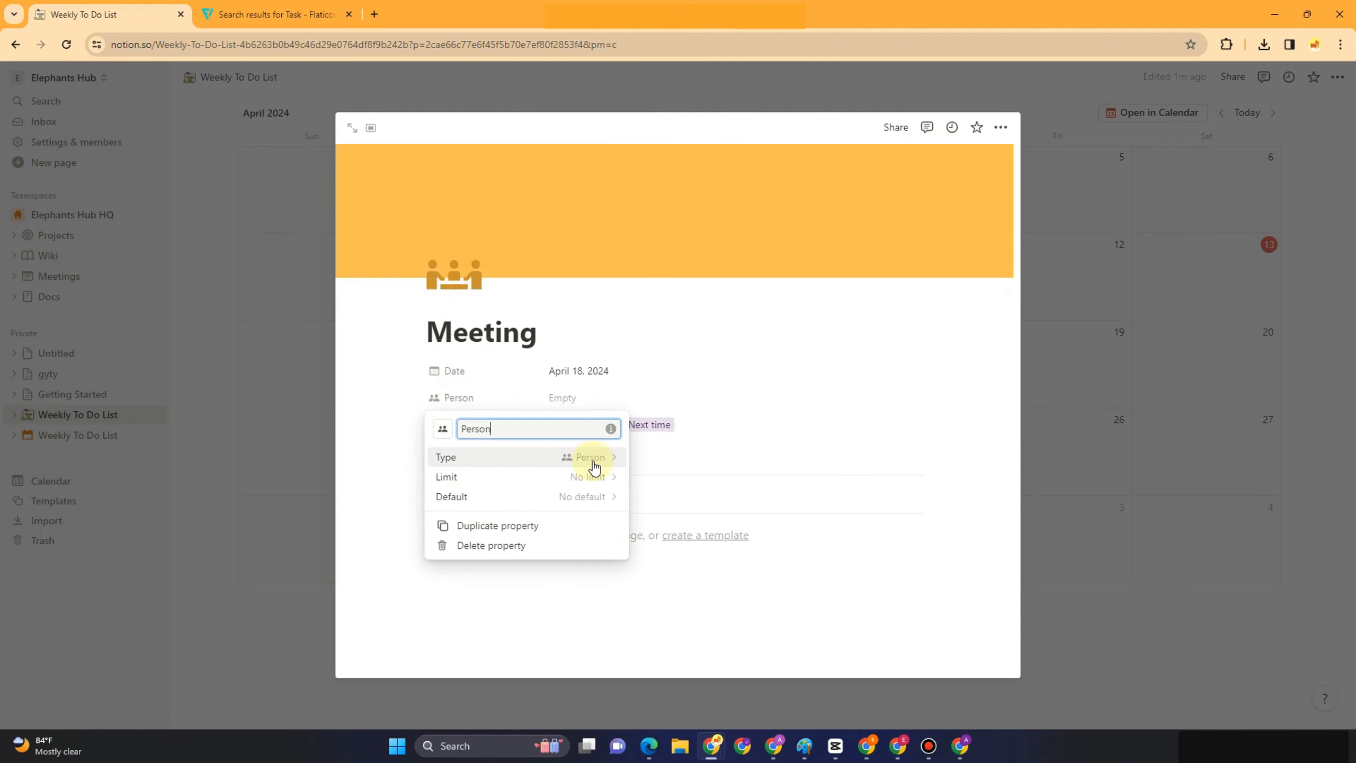
{"action": "left_click", "coordinate": [678, 460]}
{"action": "left_click", "coordinate": [590, 398]}
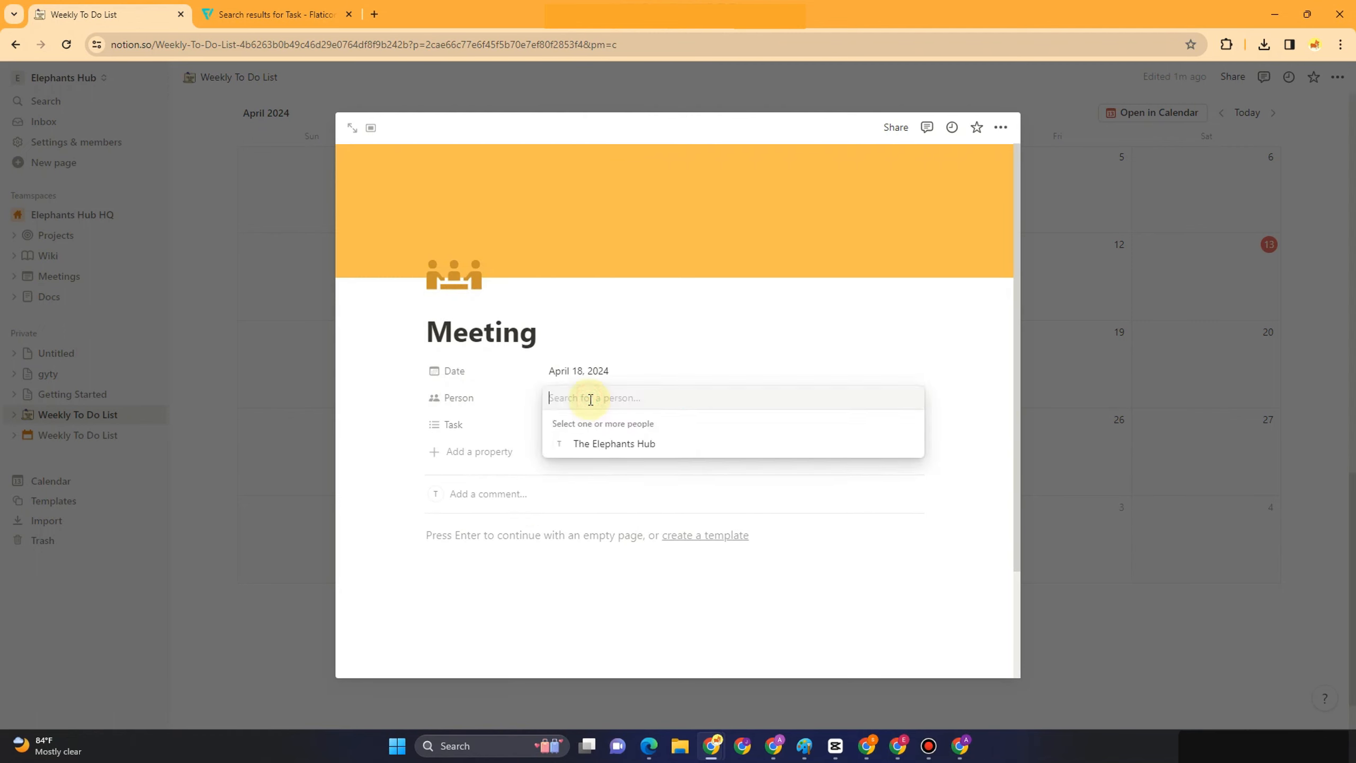
{"action": "type", "text": "Andrew"}
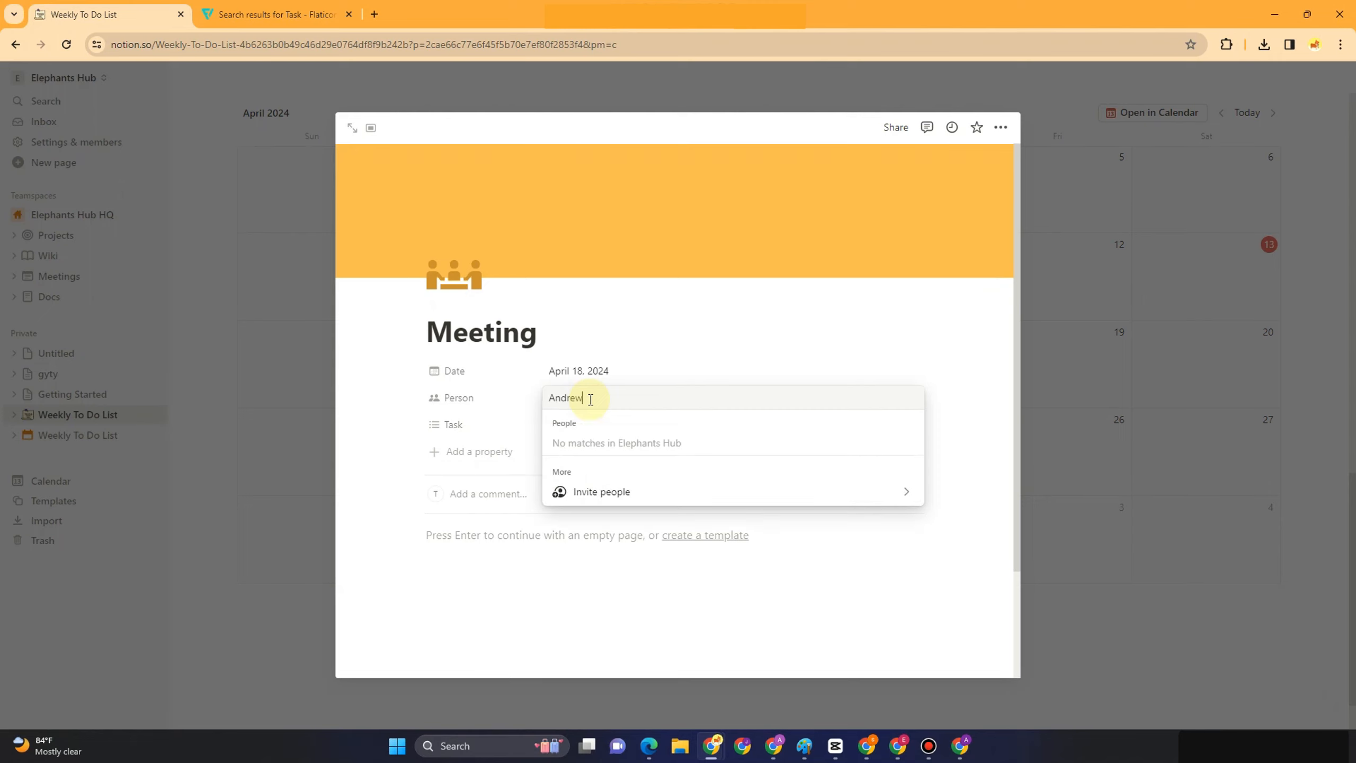
{"action": "key", "text": "Escape"}
Invite a person into the Person field by e-mail address, then close the entry
{"action": "left_click", "coordinate": [592, 398]}
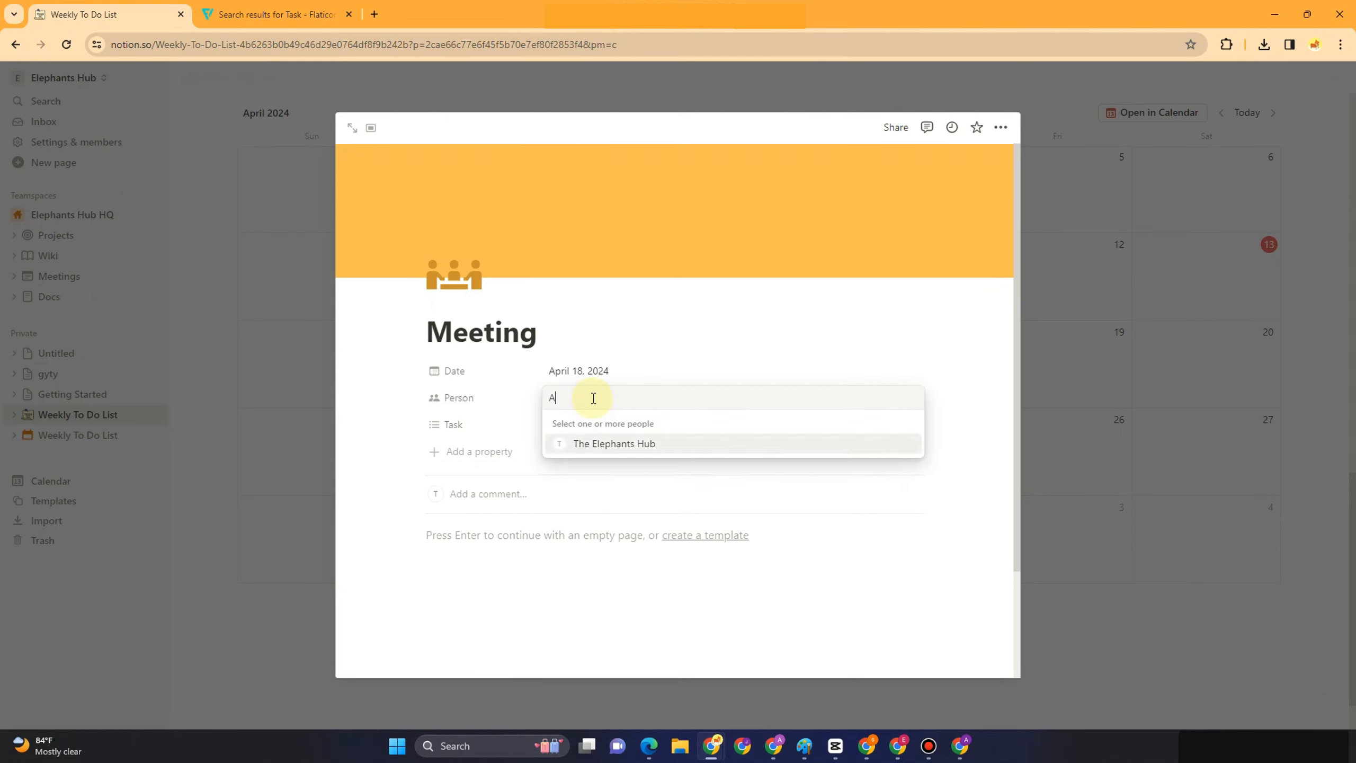
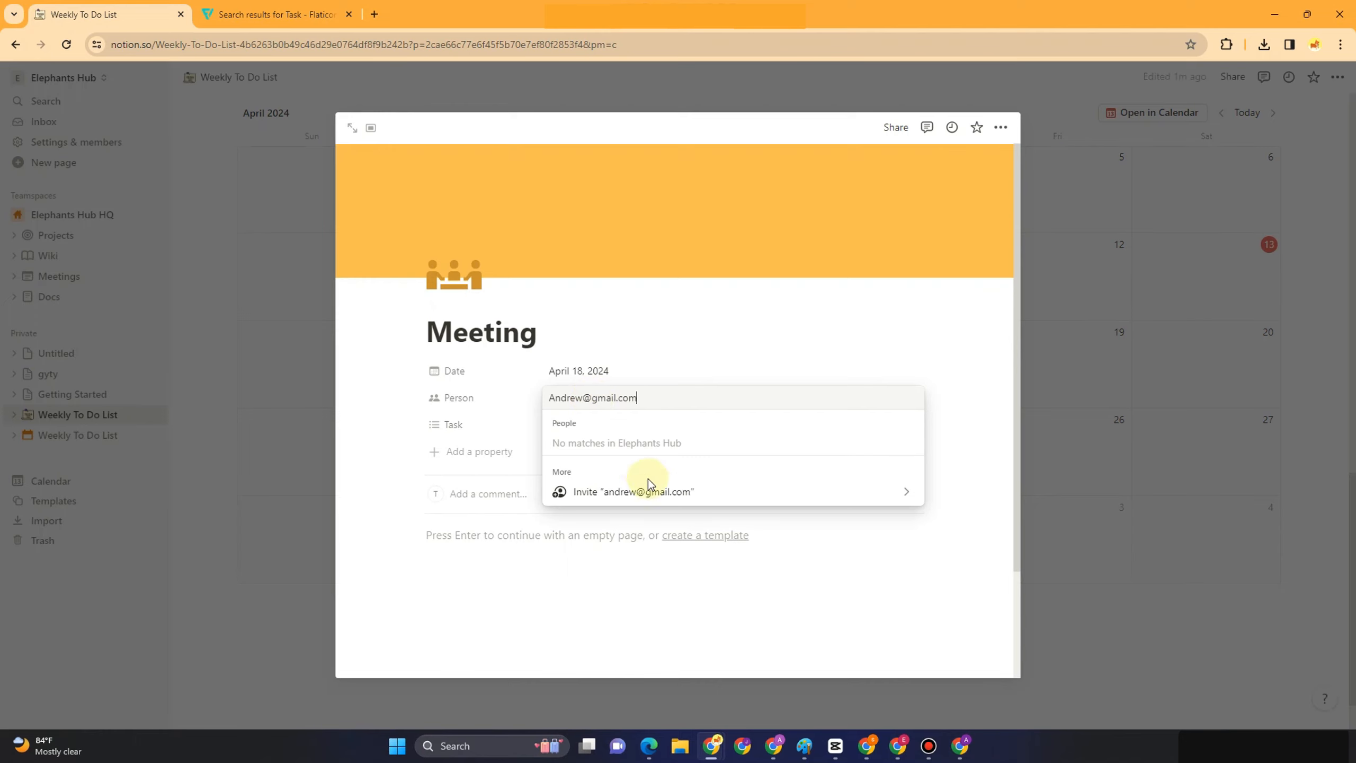
{"action": "left_click", "coordinate": [641, 490]}
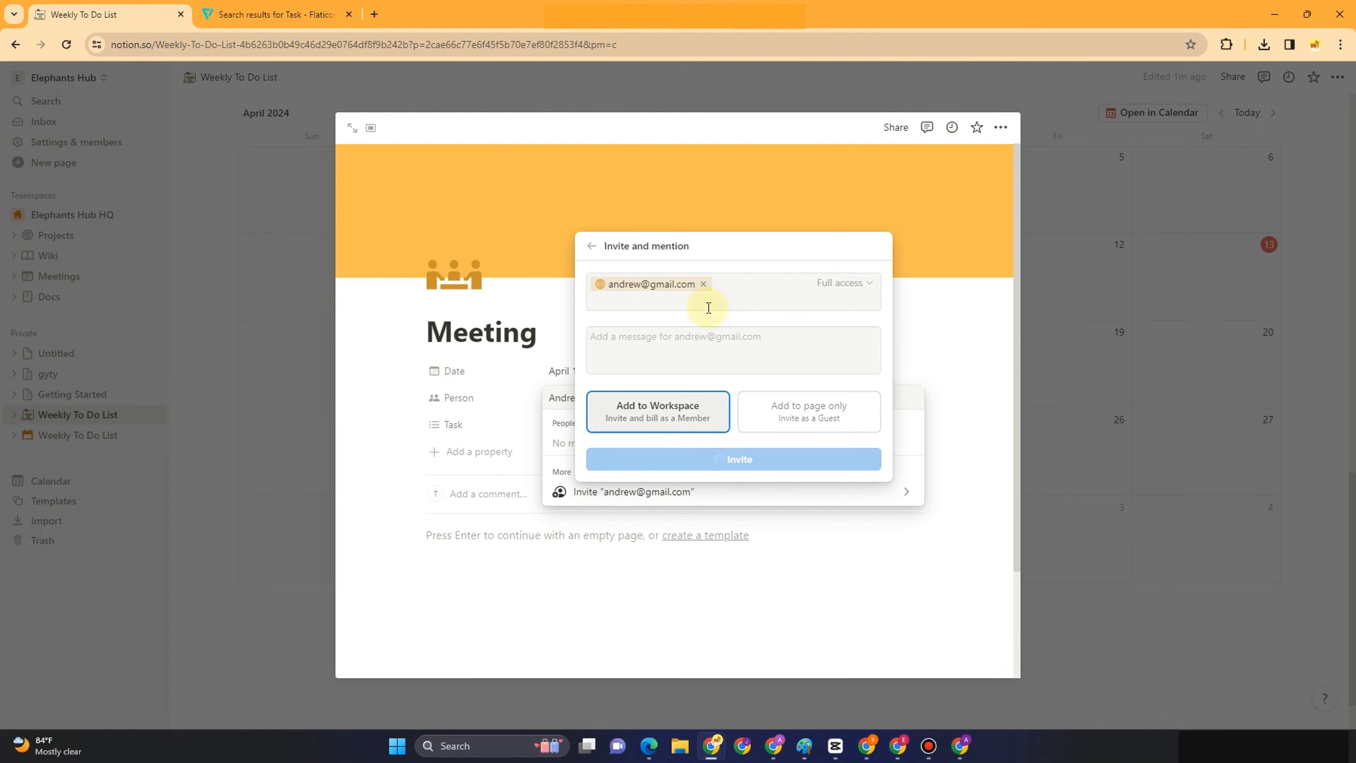
{"action": "left_click", "coordinate": [687, 456]}
{"action": "left_click", "coordinate": [952, 406]}
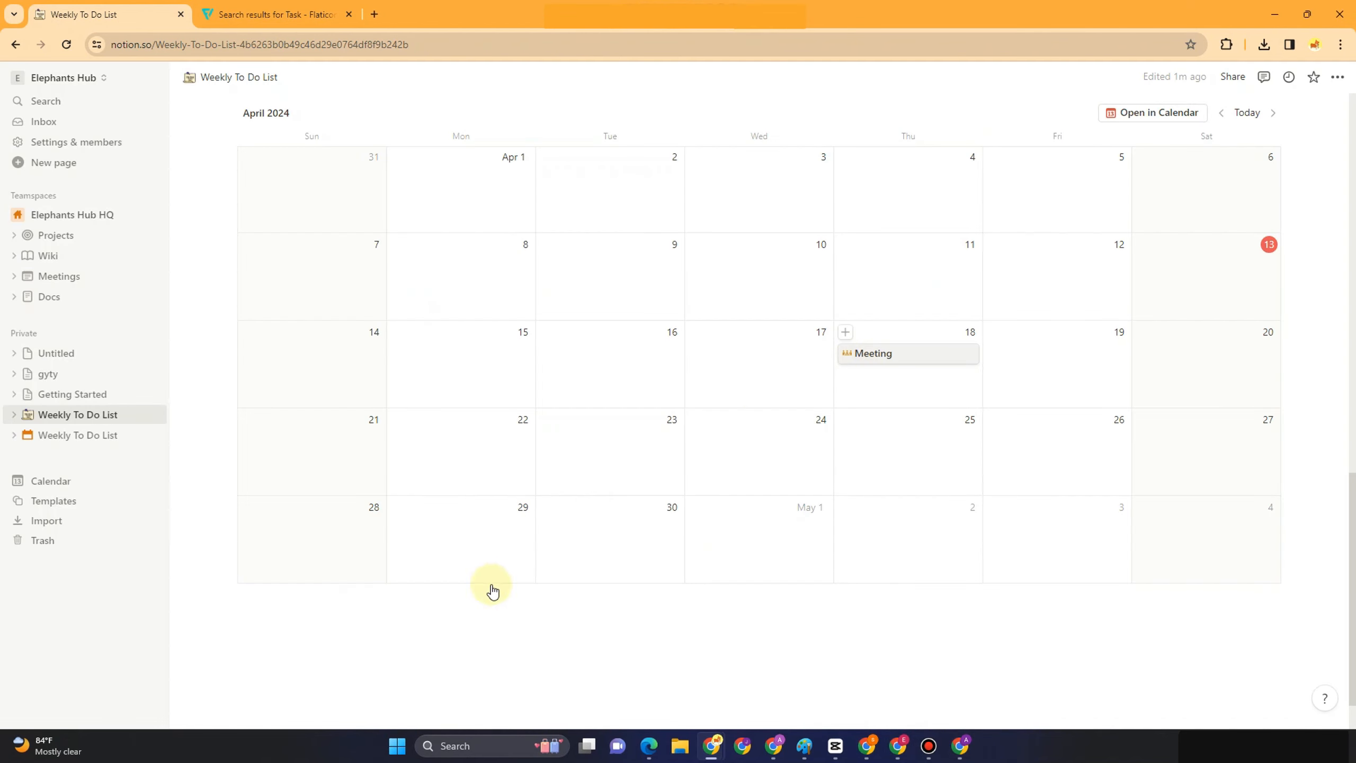
{"action": "left_click", "coordinate": [425, 619]}
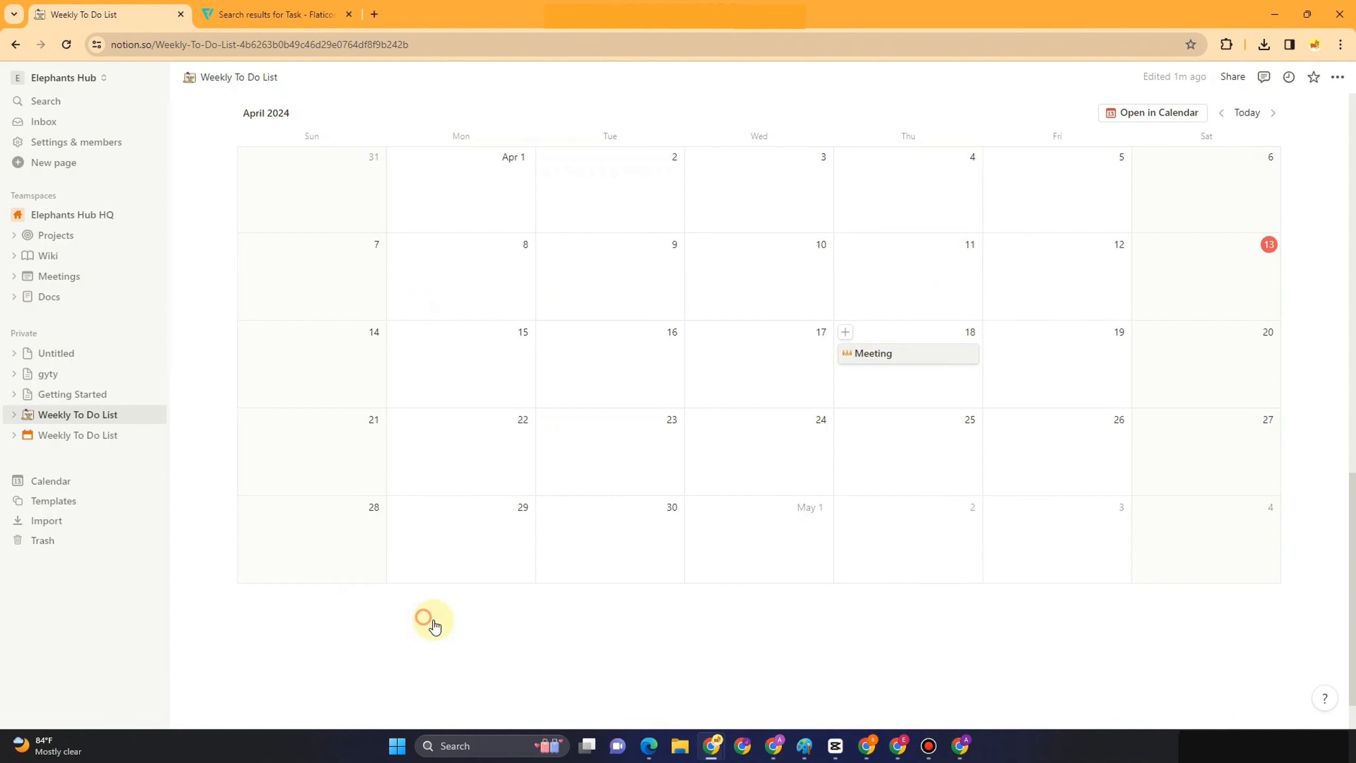
Insert a Google Maps embed block for Japan below the April 2024 calendar
{"action": "left_click", "coordinate": [274, 639]}
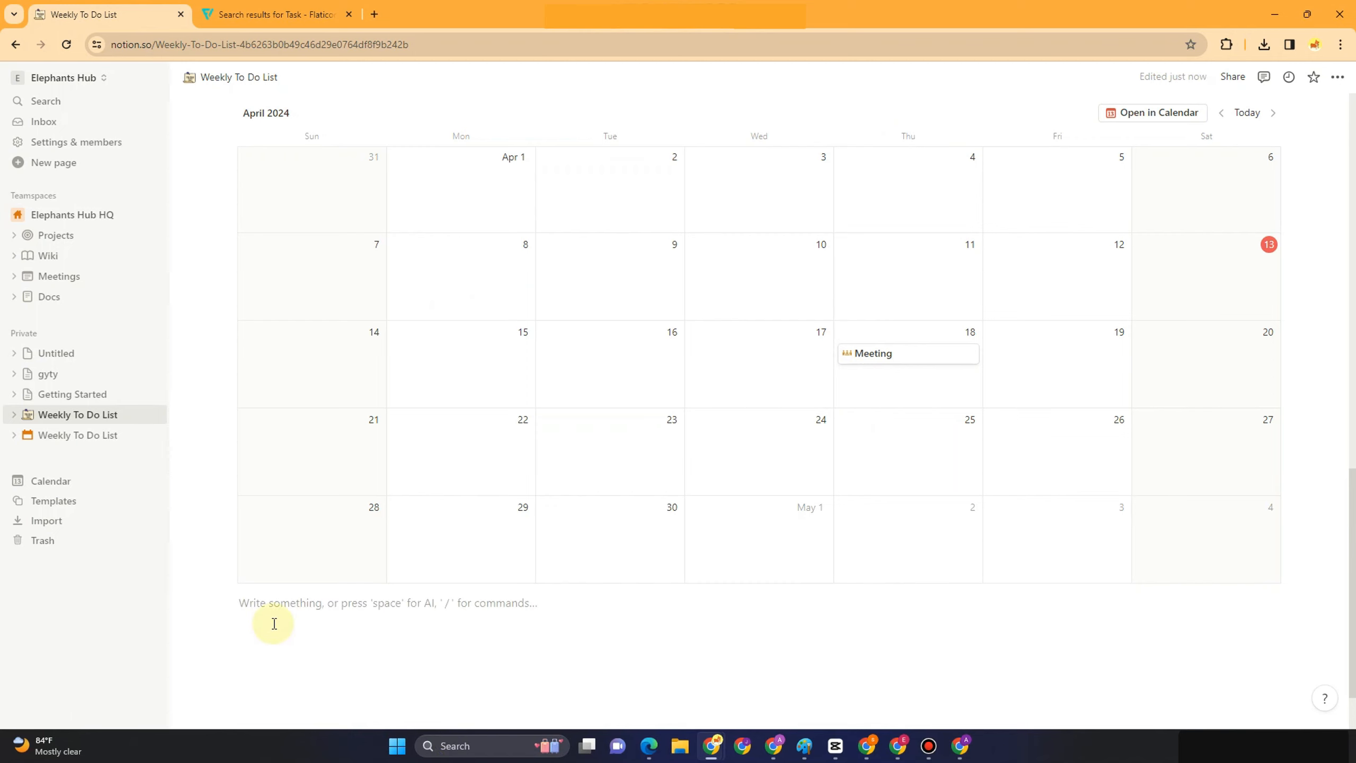
{"action": "type", "text": "/"}
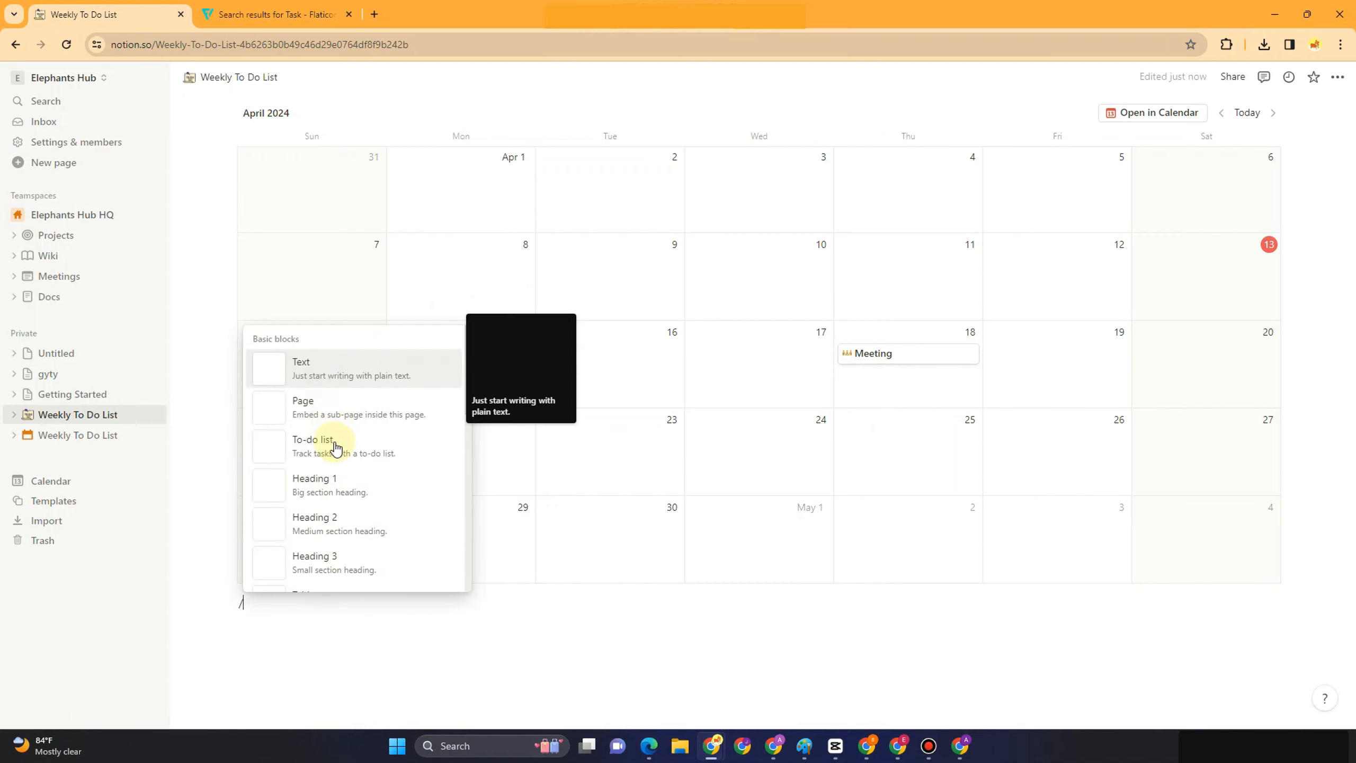
{"action": "scroll", "coordinate": [336, 454], "scroll_direction": "down", "scroll_amount": 5}
{"action": "scroll", "coordinate": [339, 509], "scroll_direction": "down", "scroll_amount": 2}
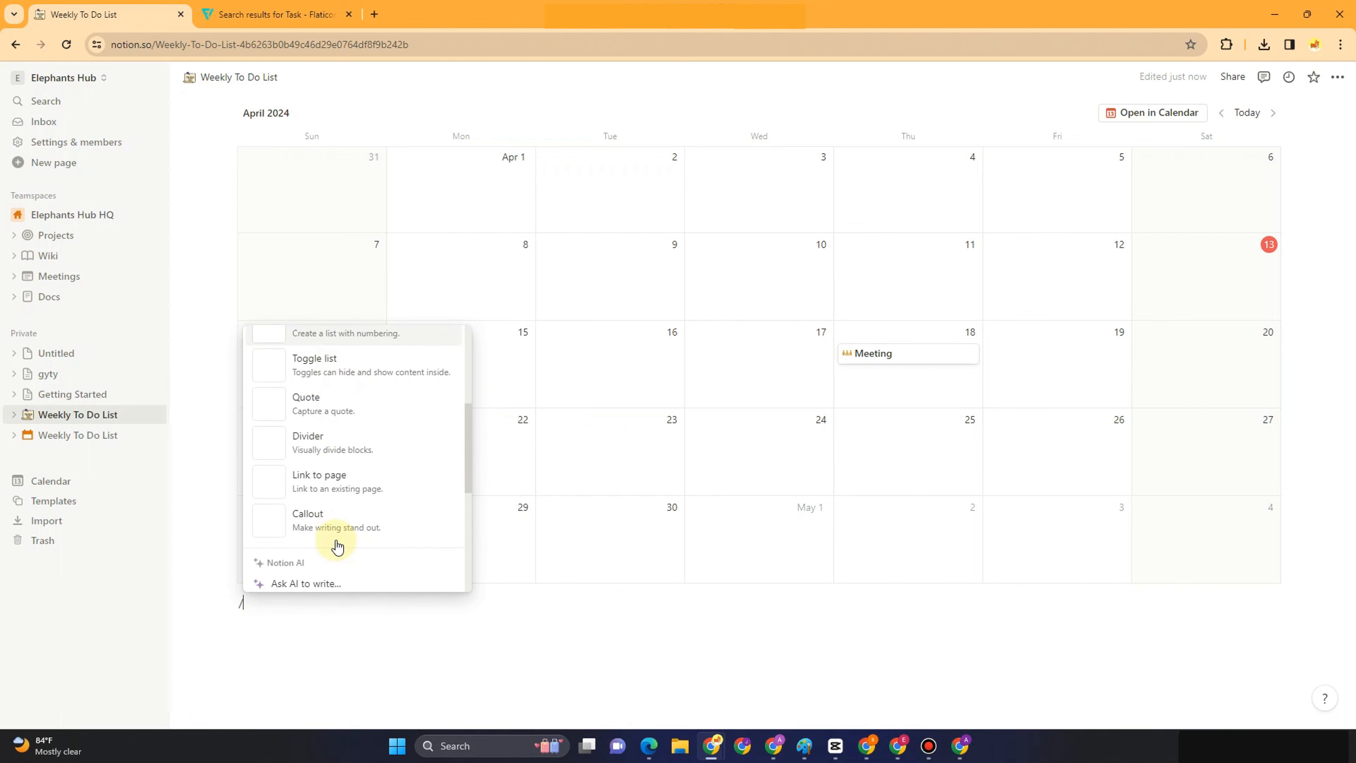
{"action": "scroll", "coordinate": [328, 466], "scroll_direction": "down", "scroll_amount": 5}
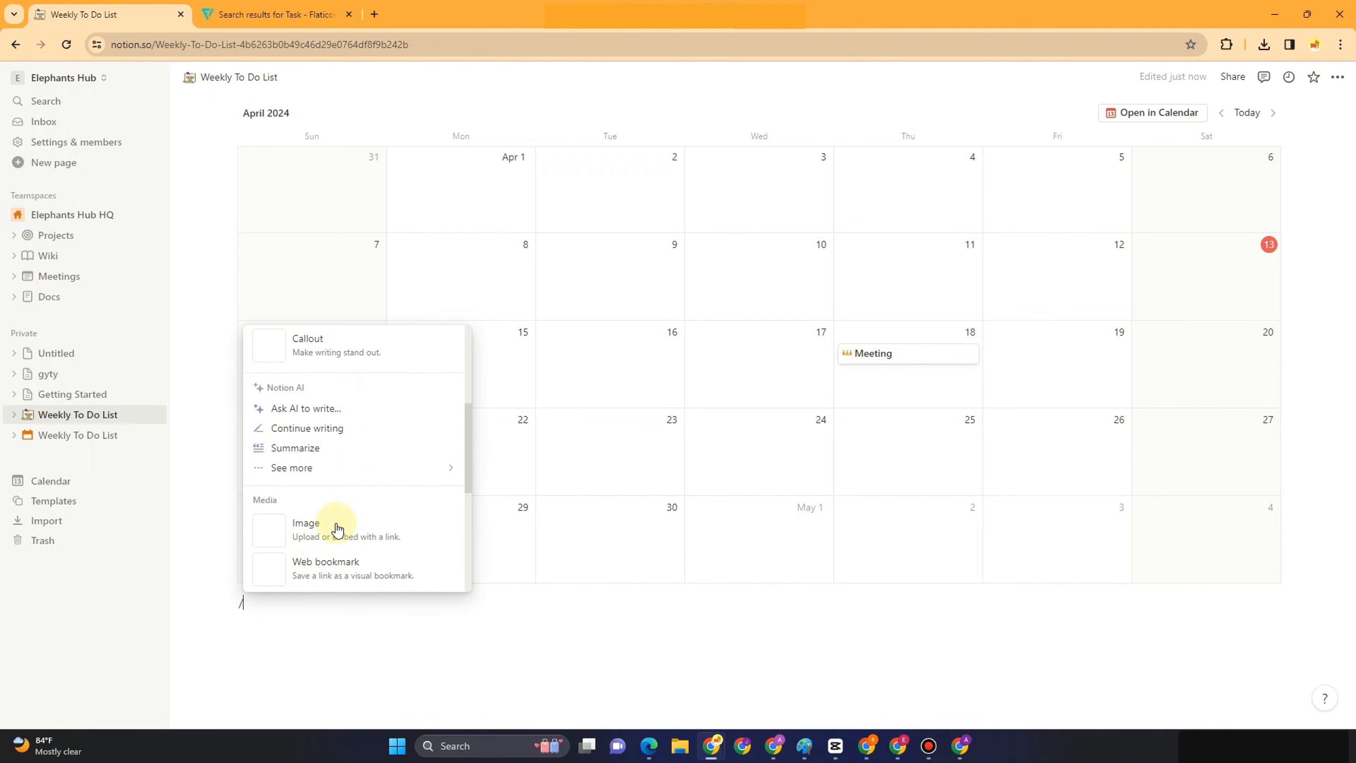
{"action": "right_click", "coordinate": [365, 507]}
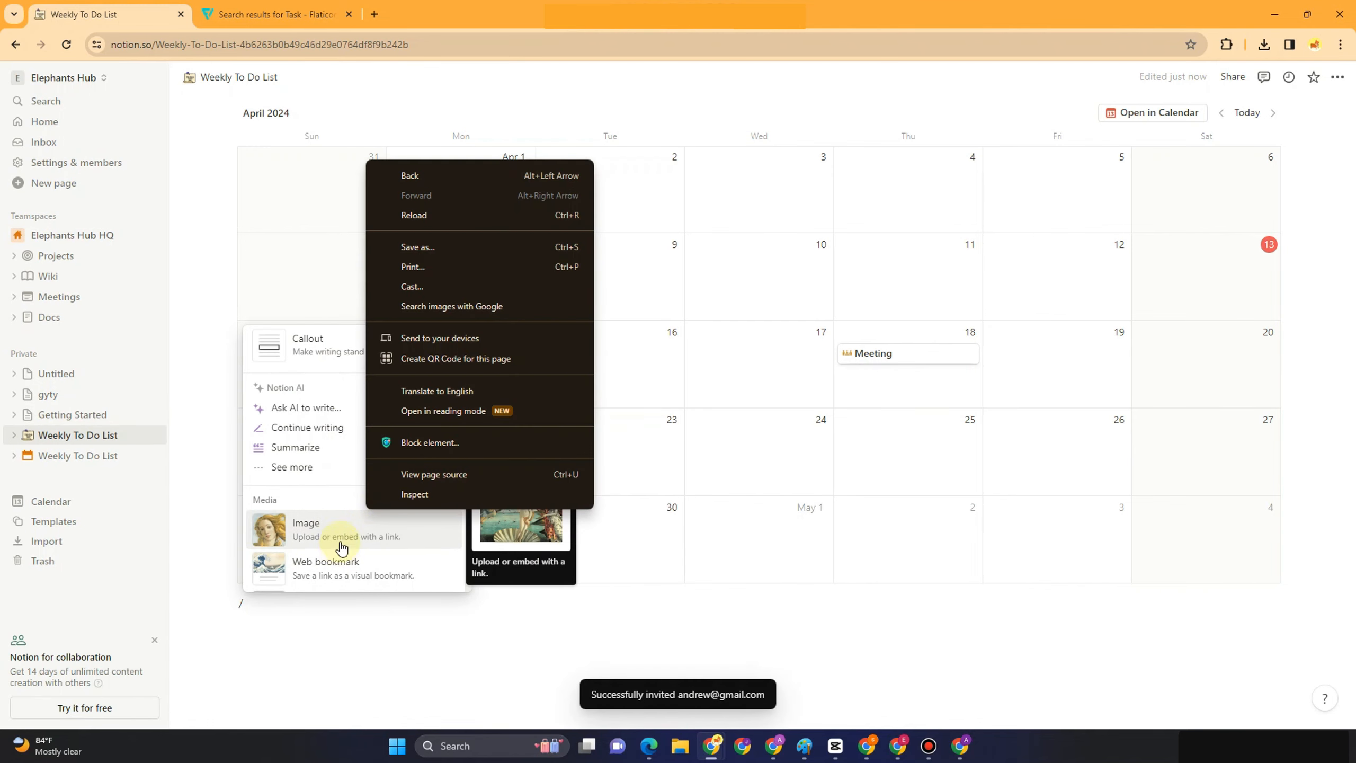
{"action": "scroll", "coordinate": [344, 545], "scroll_direction": "down", "scroll_amount": 10}
{"action": "scroll", "coordinate": [348, 550], "scroll_direction": "down", "scroll_amount": 4}
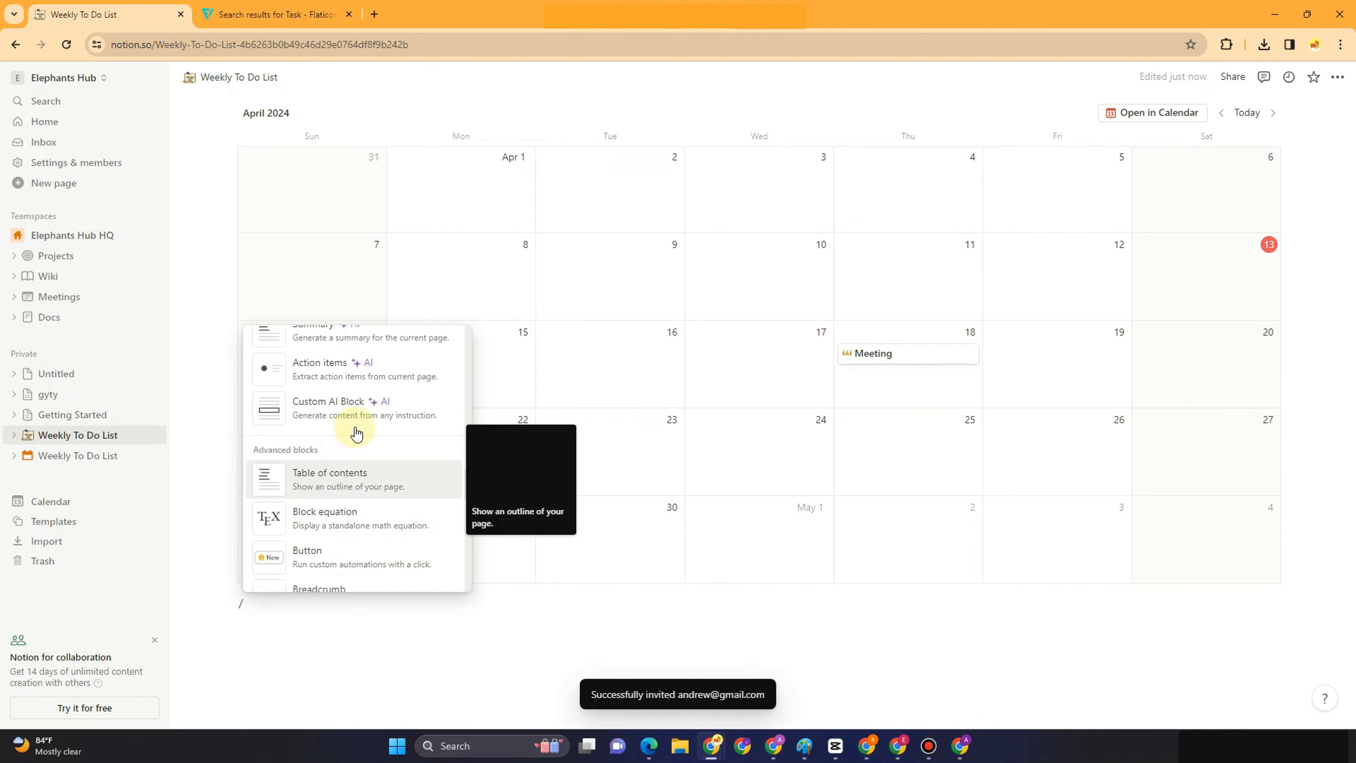
{"action": "scroll", "coordinate": [354, 505], "scroll_direction": "down", "scroll_amount": 8}
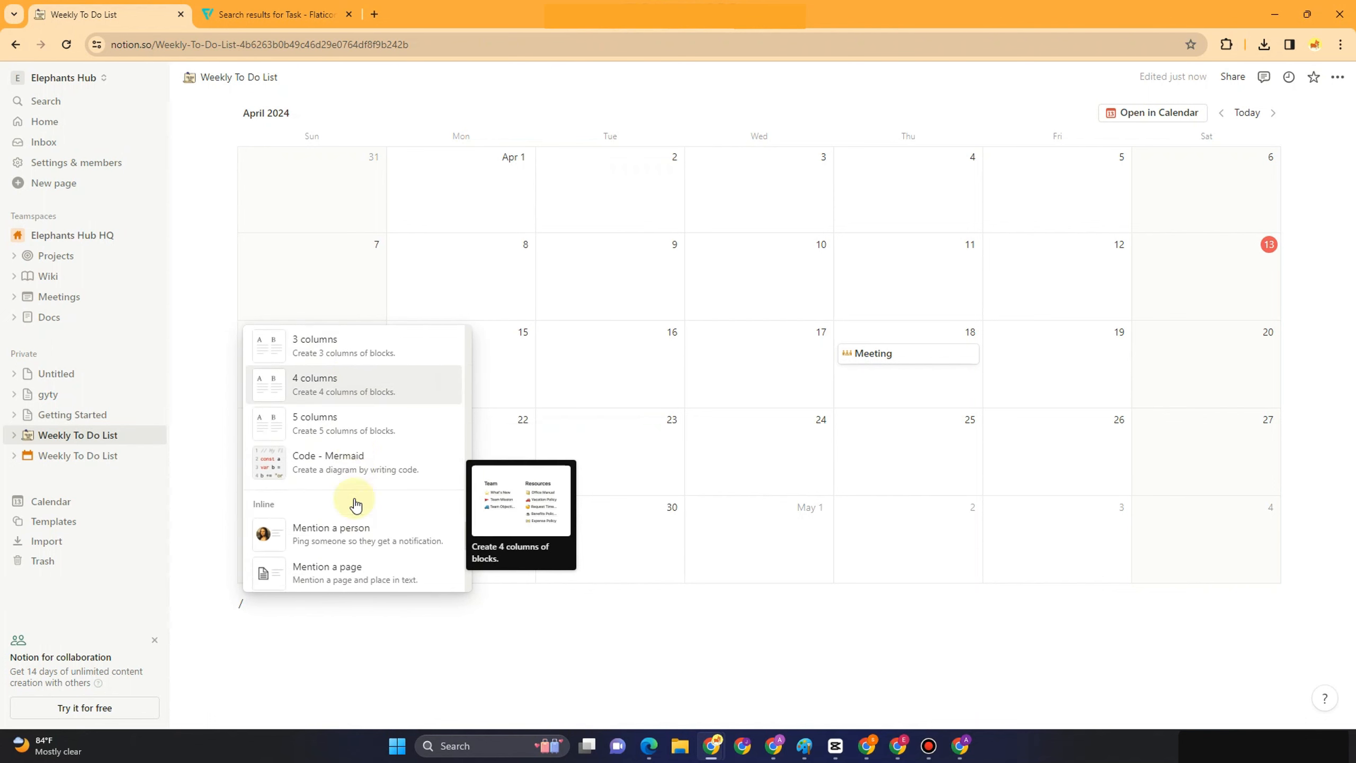
{"action": "scroll", "coordinate": [355, 537], "scroll_direction": "down", "scroll_amount": 5}
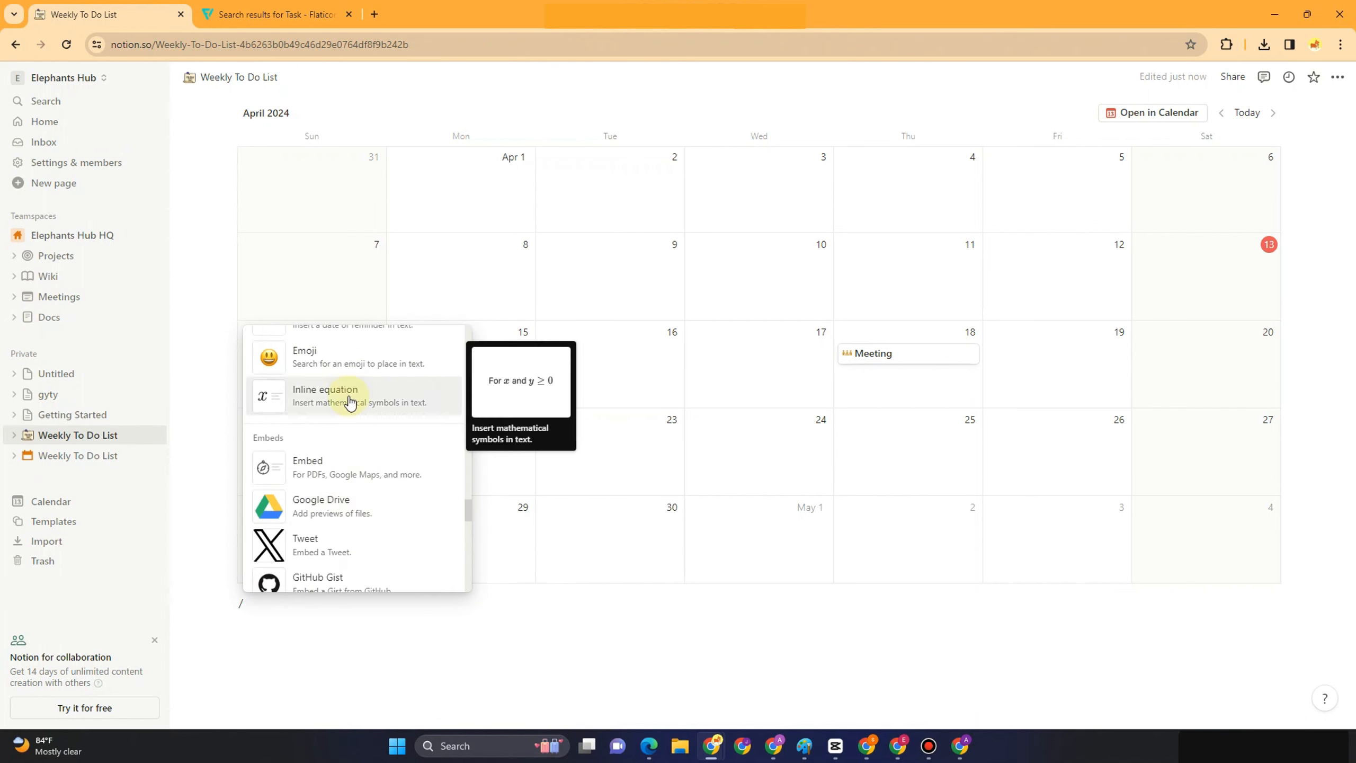
{"action": "scroll", "coordinate": [350, 459], "scroll_direction": "down", "scroll_amount": 3}
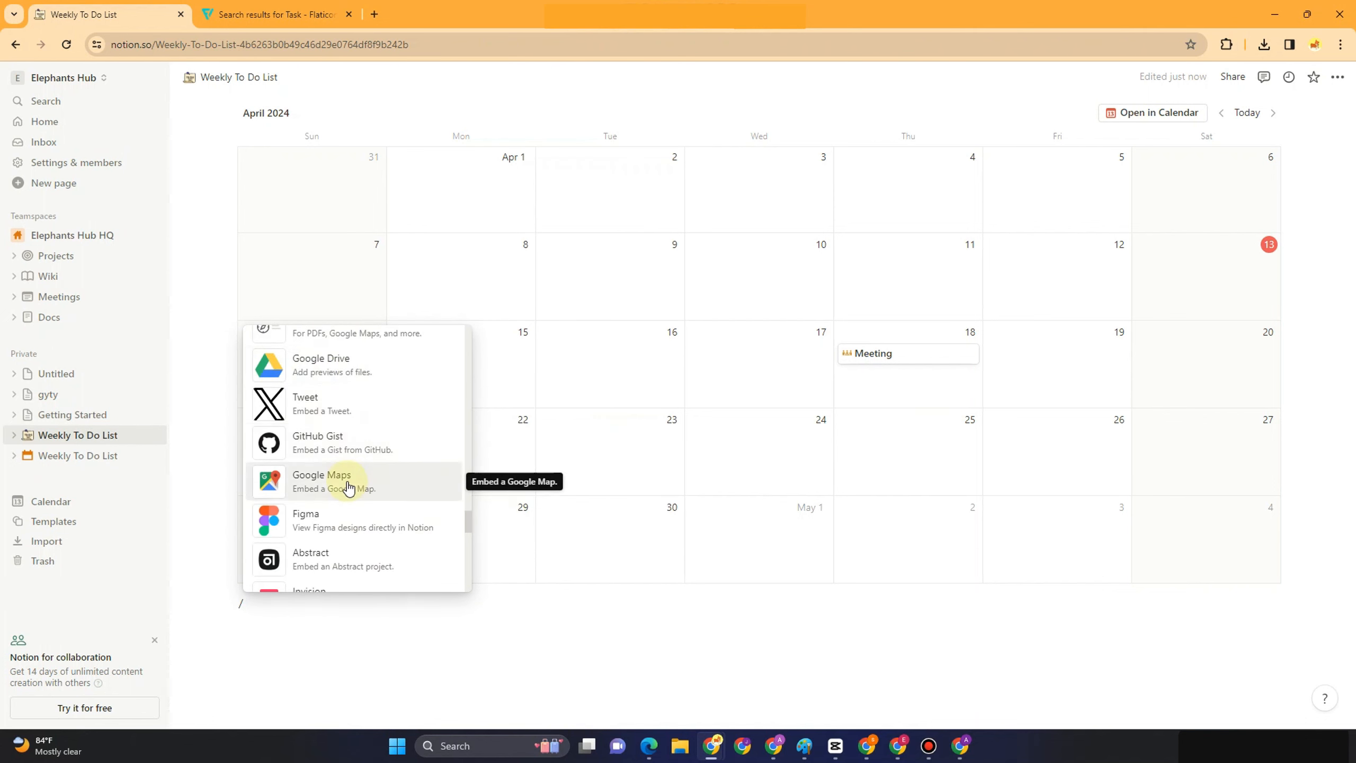
{"action": "scroll", "coordinate": [348, 487], "scroll_direction": "down", "scroll_amount": 2}
{"action": "scroll", "coordinate": [342, 448], "scroll_direction": "up", "scroll_amount": 1}
{"action": "left_click", "coordinate": [341, 408]}
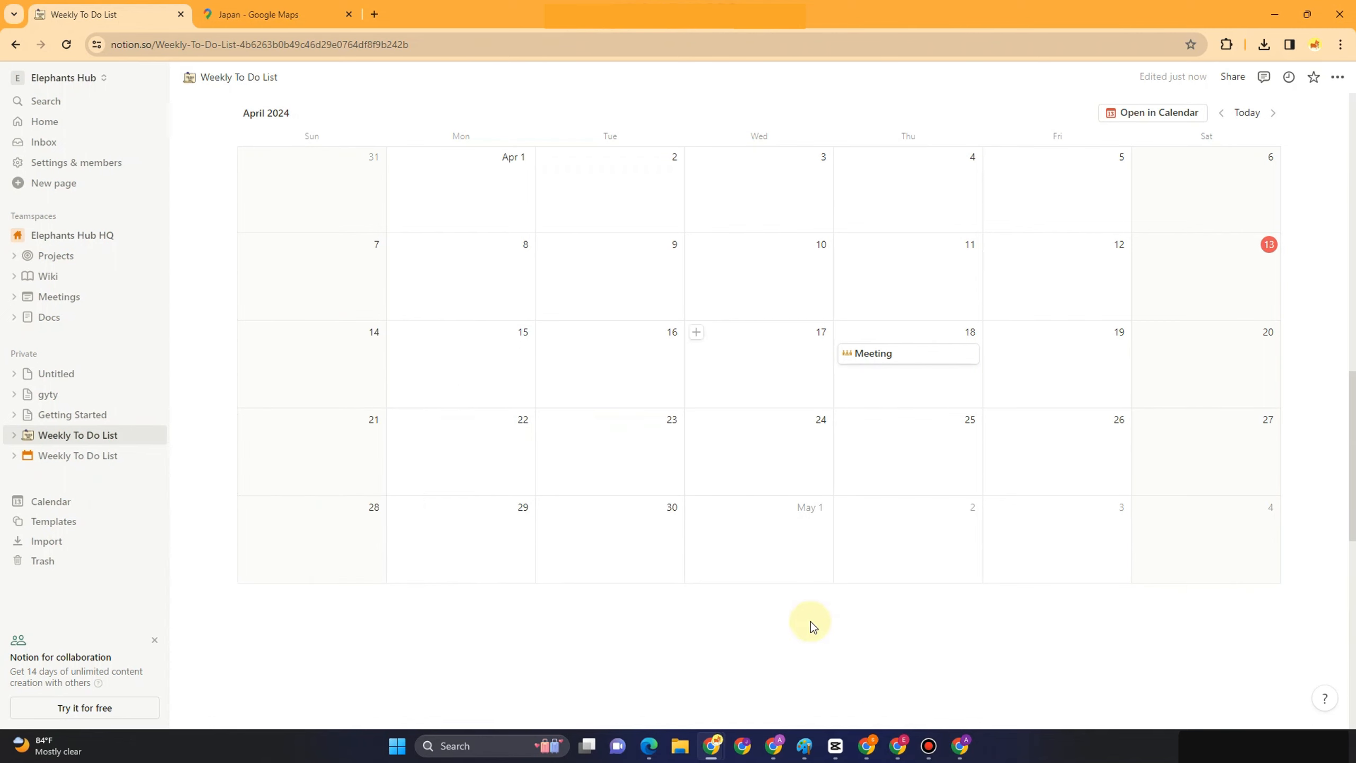
Pan the embedded map to show Mongolia and northern China, then review the page
{"action": "scroll", "coordinate": [640, 641], "scroll_direction": "down", "scroll_amount": 1}
{"action": "scroll", "coordinate": [1008, 603], "scroll_direction": "down", "scroll_amount": 6}
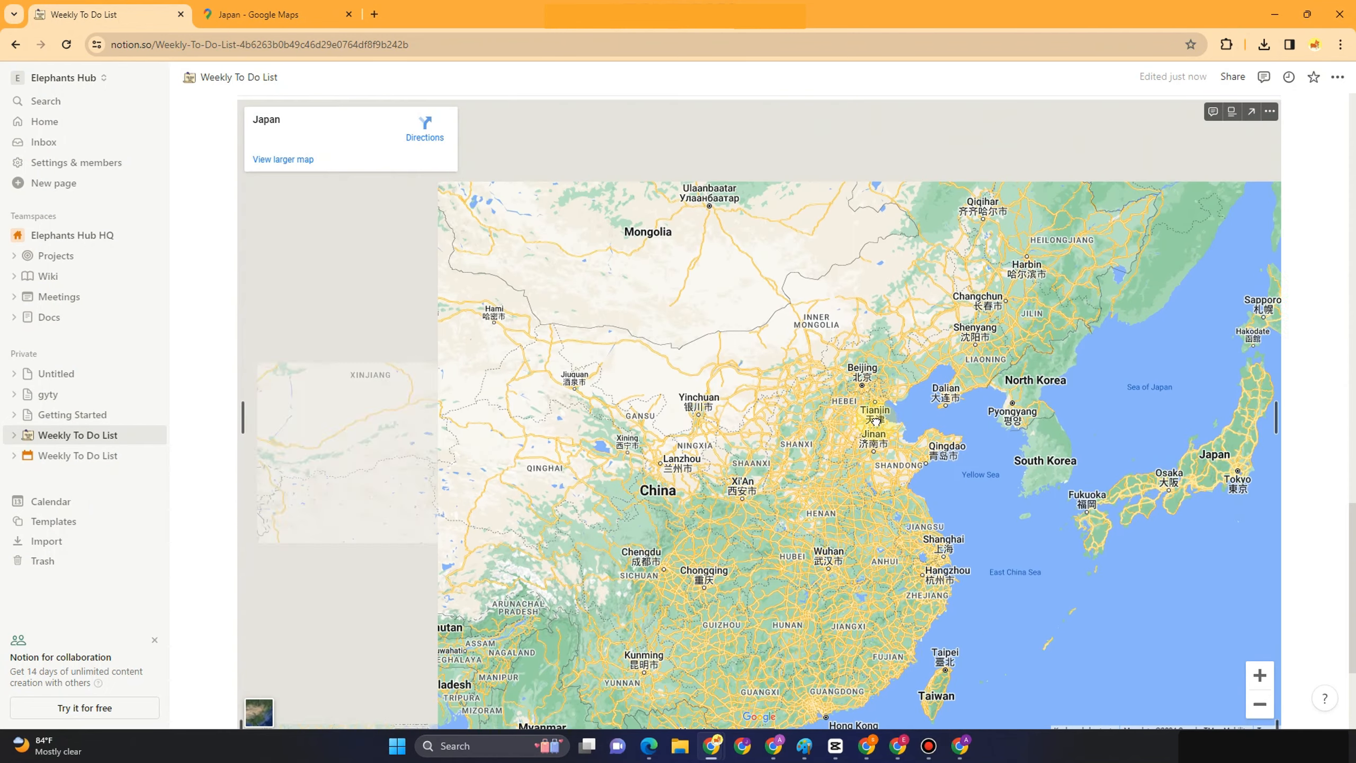
{"action": "left_click_drag", "start_coordinate": [877, 422], "coordinate": [1105, 581]}
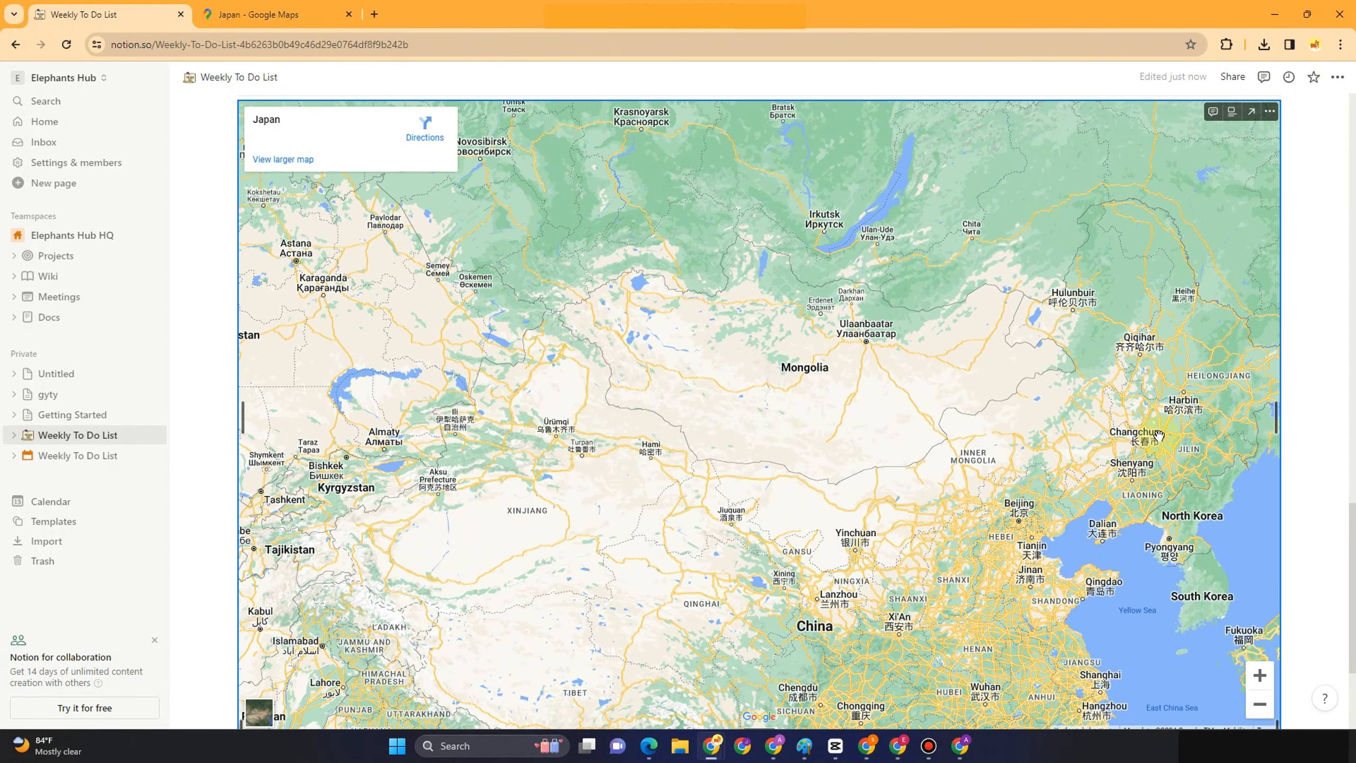
{"action": "left_click", "coordinate": [911, 422]}
{"action": "scroll", "coordinate": [711, 427], "scroll_direction": "up", "scroll_amount": 20}
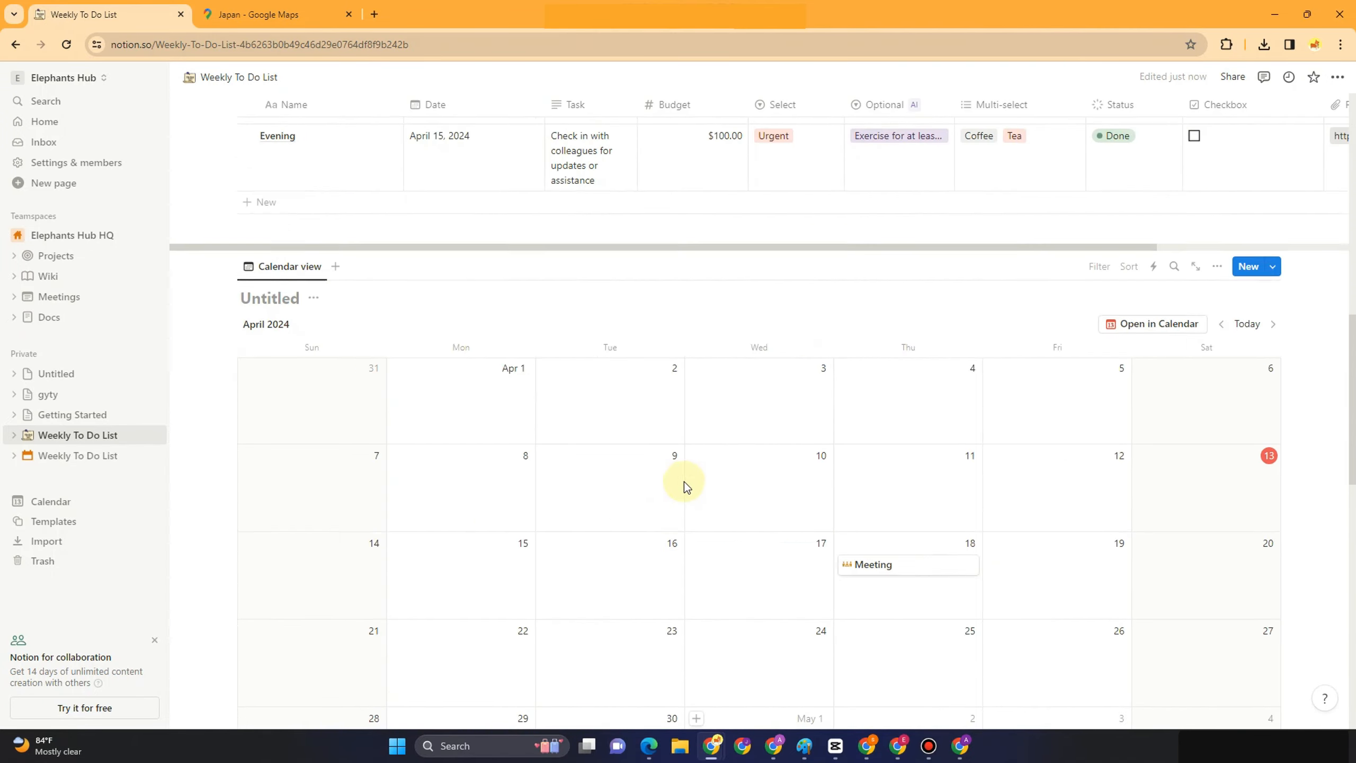
{"action": "scroll", "coordinate": [682, 488], "scroll_direction": "down", "scroll_amount": 15}
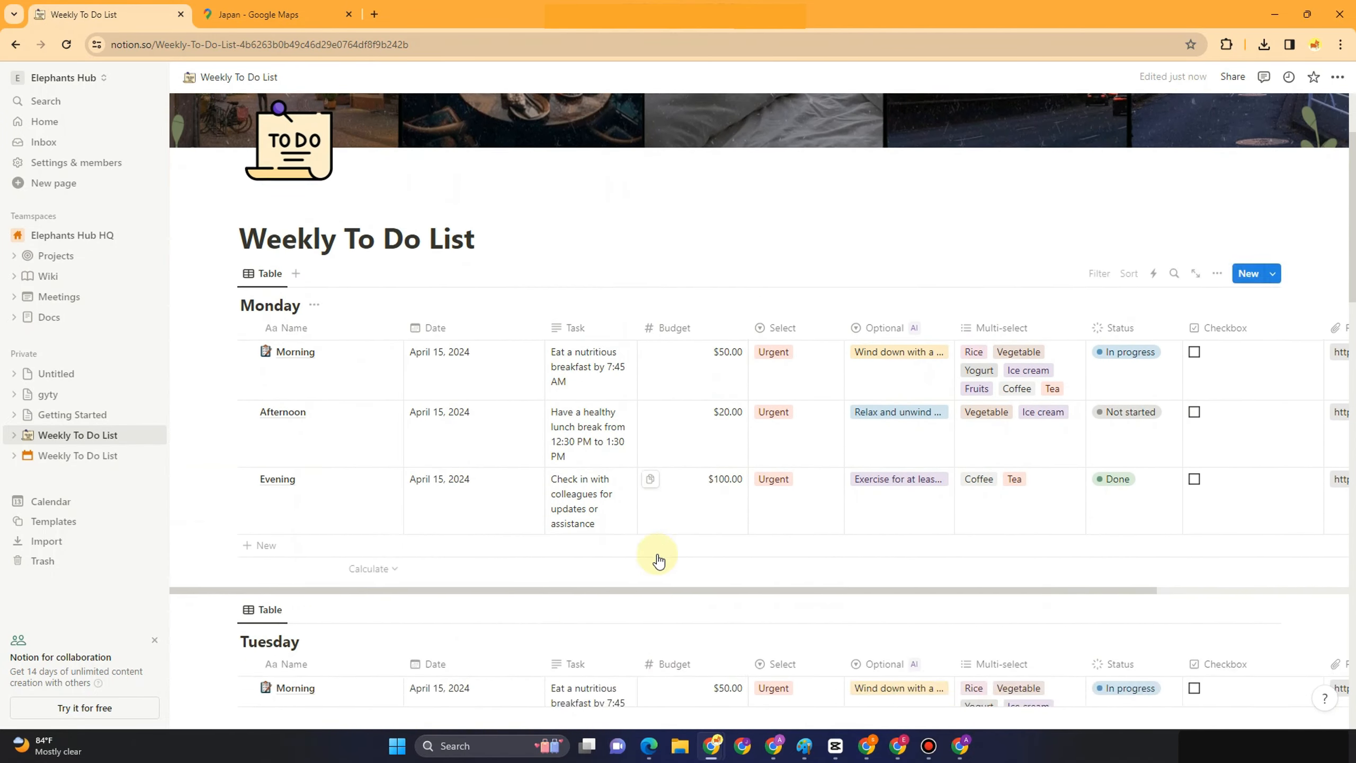
{"action": "scroll", "coordinate": [651, 619], "scroll_direction": "down", "scroll_amount": 10}
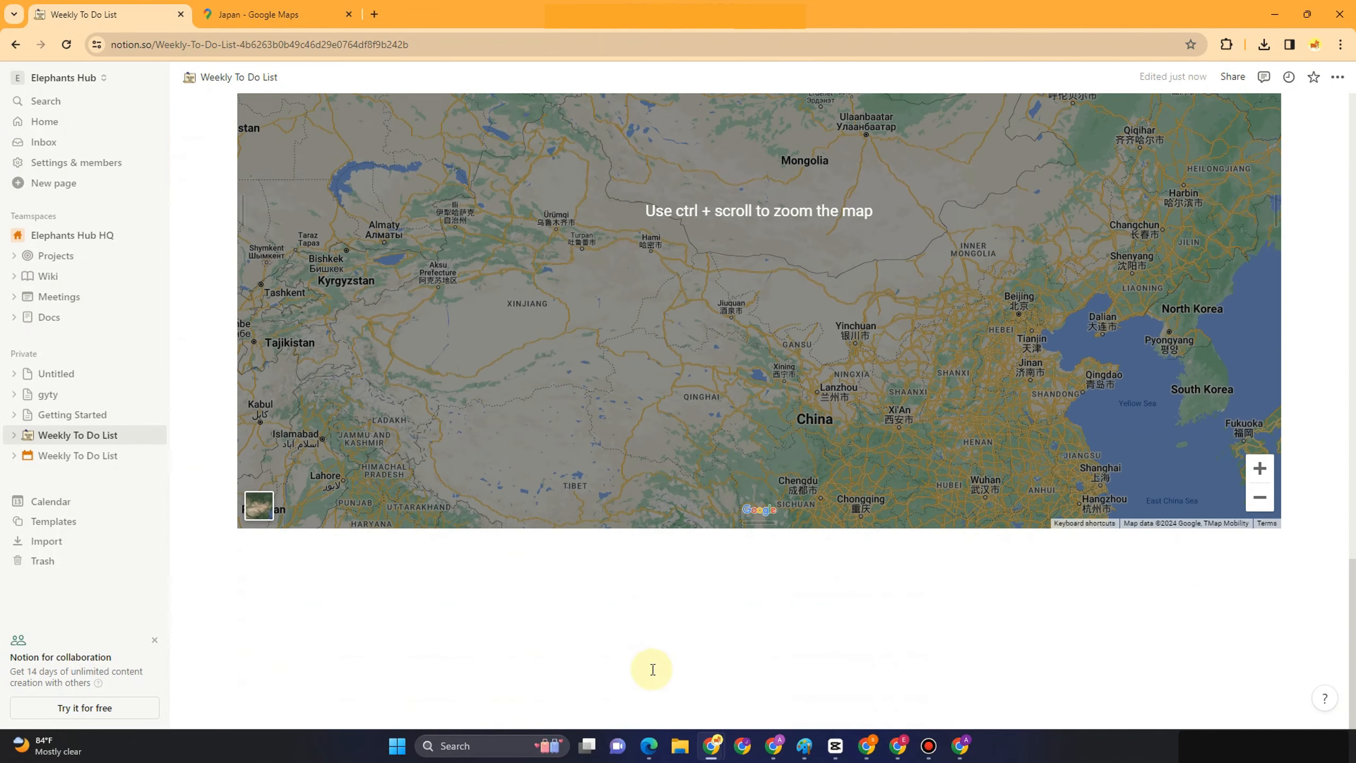